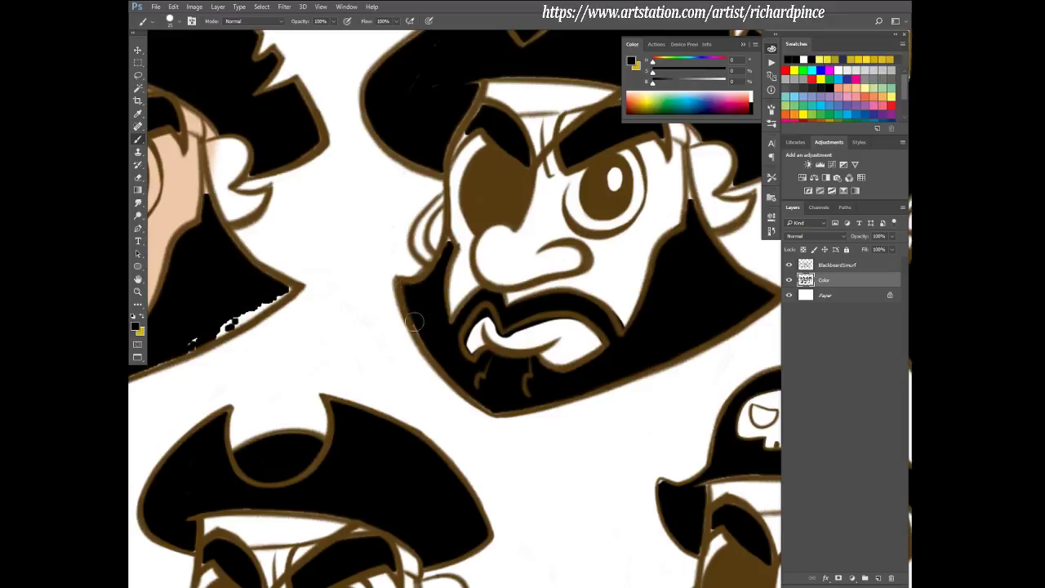
- Touch up the lower edge of the centre pirate's beard in black and set the eraser to a hard round 30 px brush
mouse_move(414, 322)
left_mouse_down()
mouse_move(456, 380)
mouse_move(522, 418)
left_mouse_up()
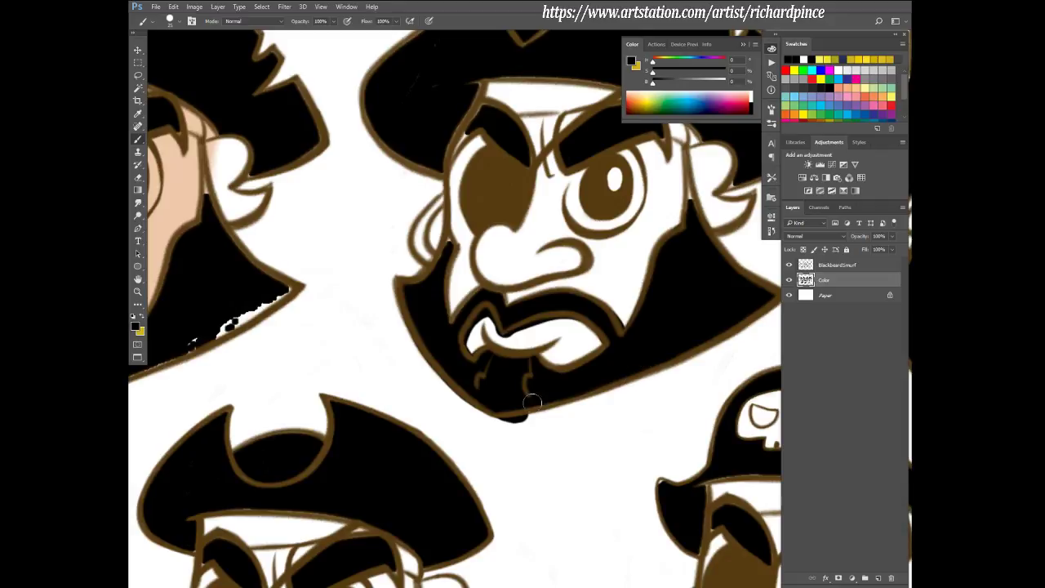
key("e")
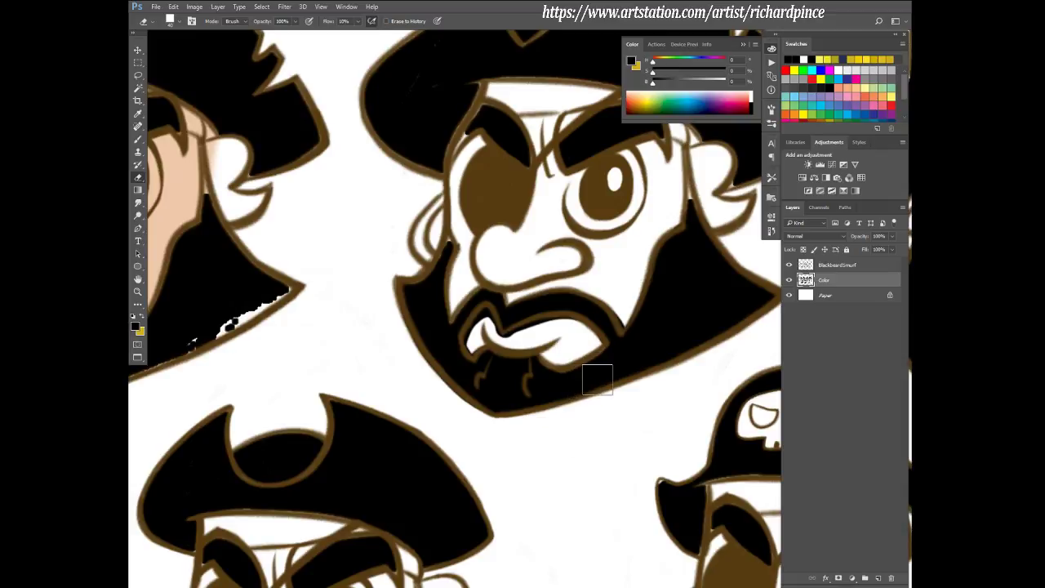
right_click(601, 371)
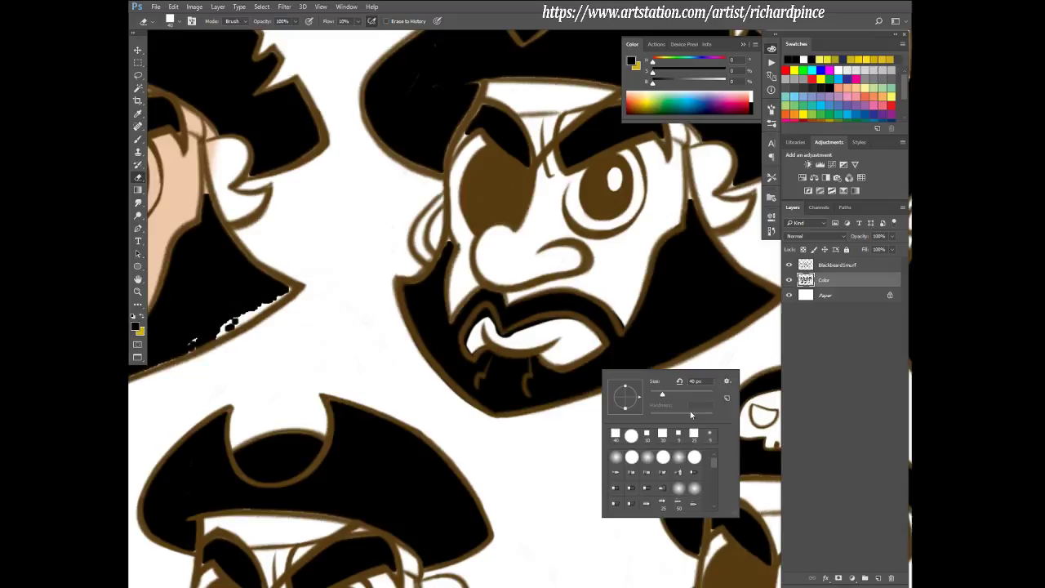
left_click(663, 457)
key("Return")
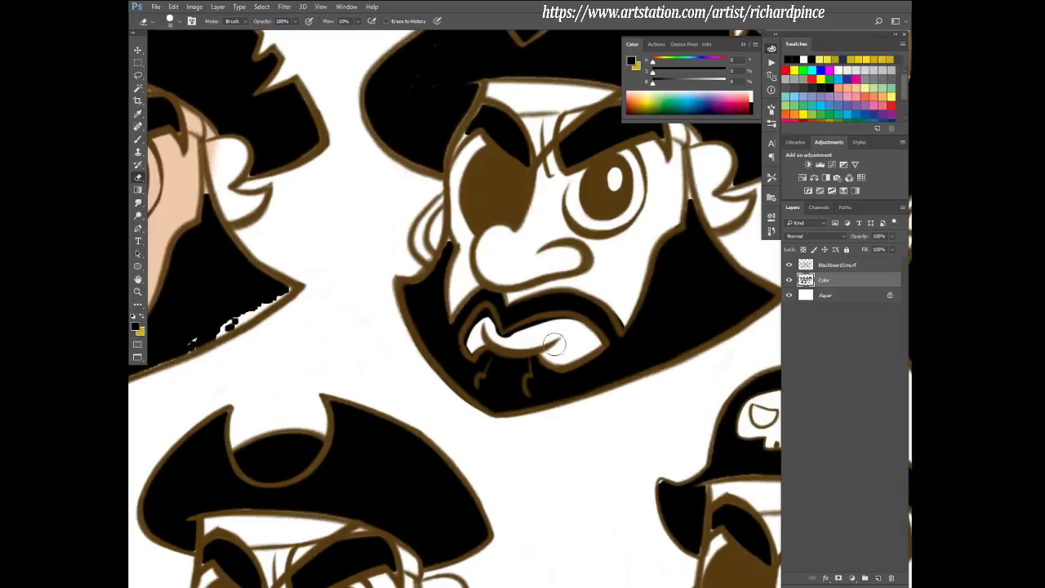
- Erase the black colour showing inside the centre pirate's mouth on the Color layer
key("b")
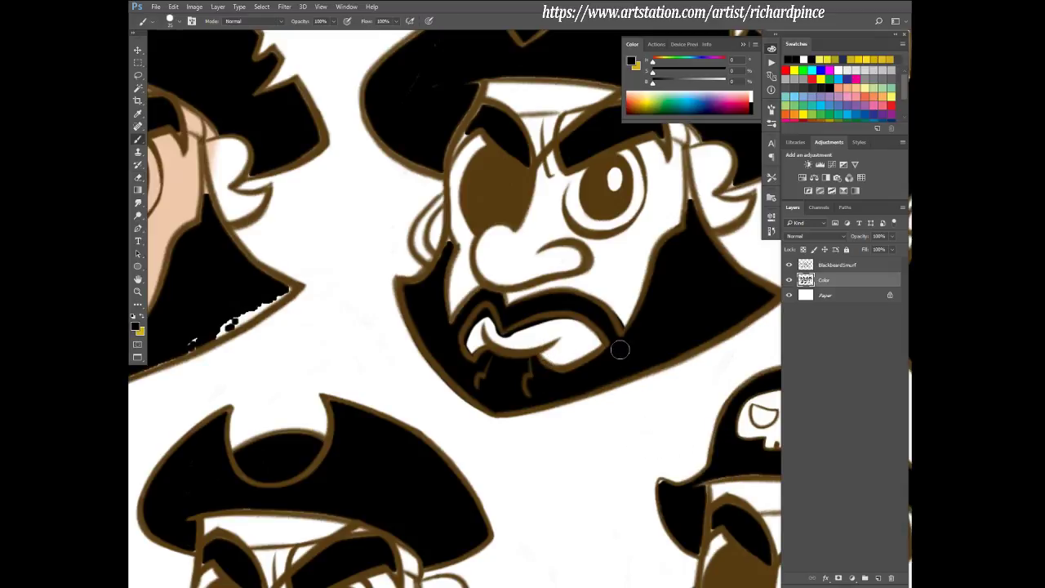
key("e")
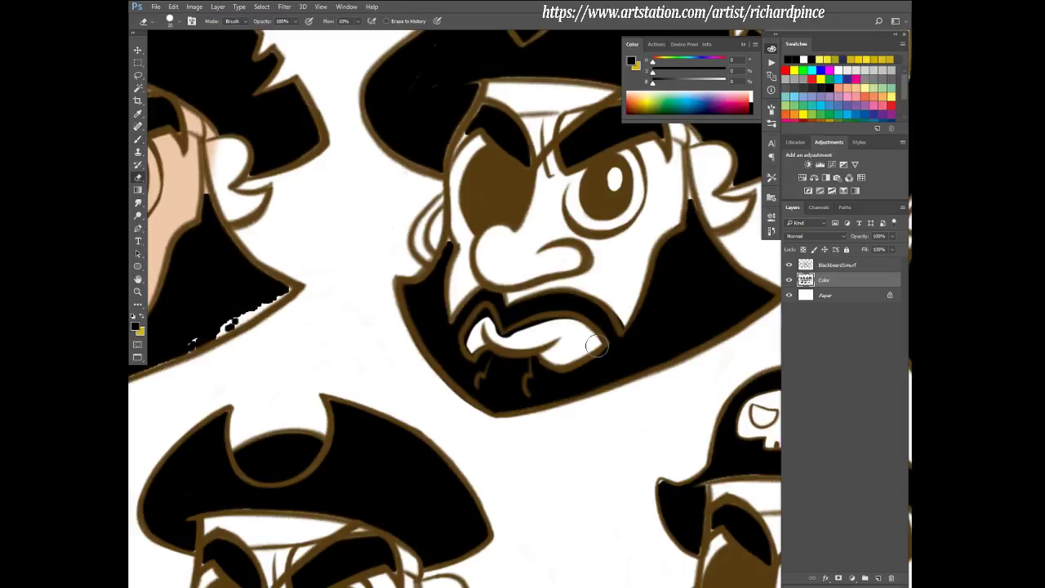
mouse_move(571, 329)
left_mouse_down()
mouse_move(535, 335)
mouse_move(528, 318)
mouse_move(550, 329)
mouse_move(509, 339)
mouse_move(543, 324)
left_mouse_up()
right_click(555, 322)
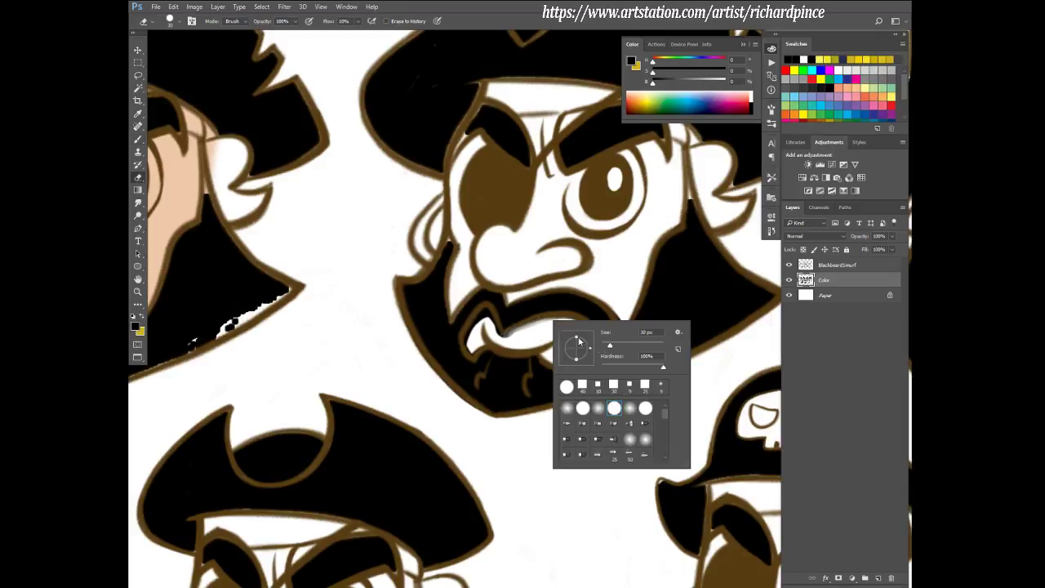
double_click(645, 408)
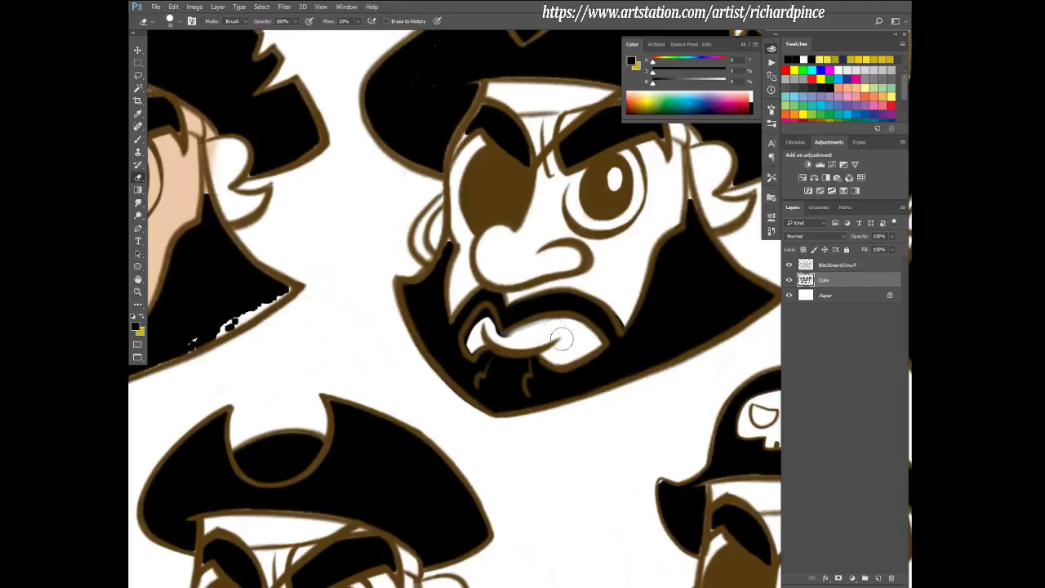
mouse_move(561, 339)
left_mouse_down()
mouse_move(514, 340)
mouse_move(584, 334)
mouse_move(551, 327)
mouse_move(501, 339)
mouse_move(521, 340)
mouse_move(543, 376)
left_mouse_up()
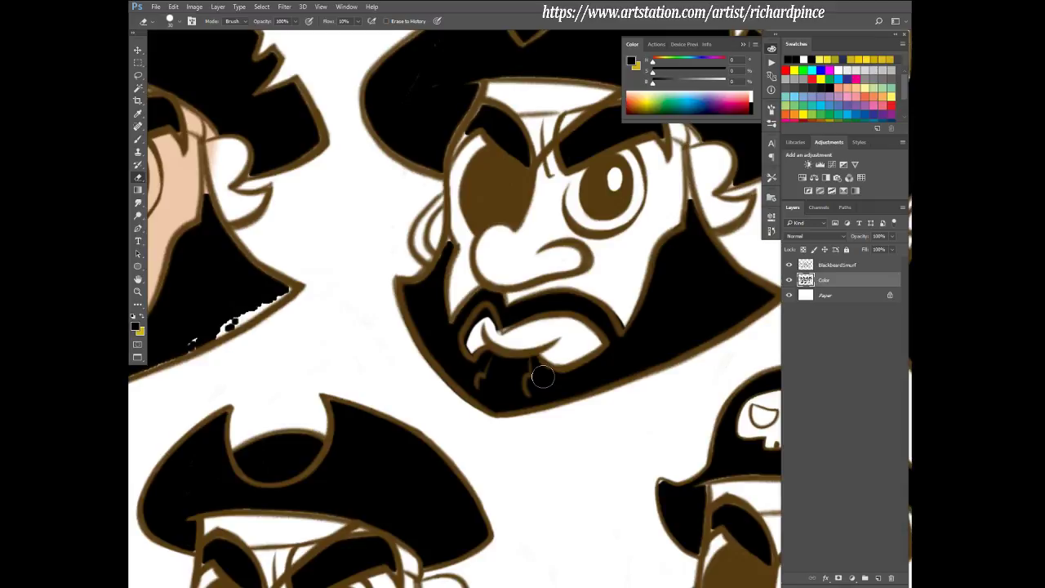
- Reduce the paintbrush to 8 px for detail work around the mouth
key("b")
scroll(506, 343, "up", 5)
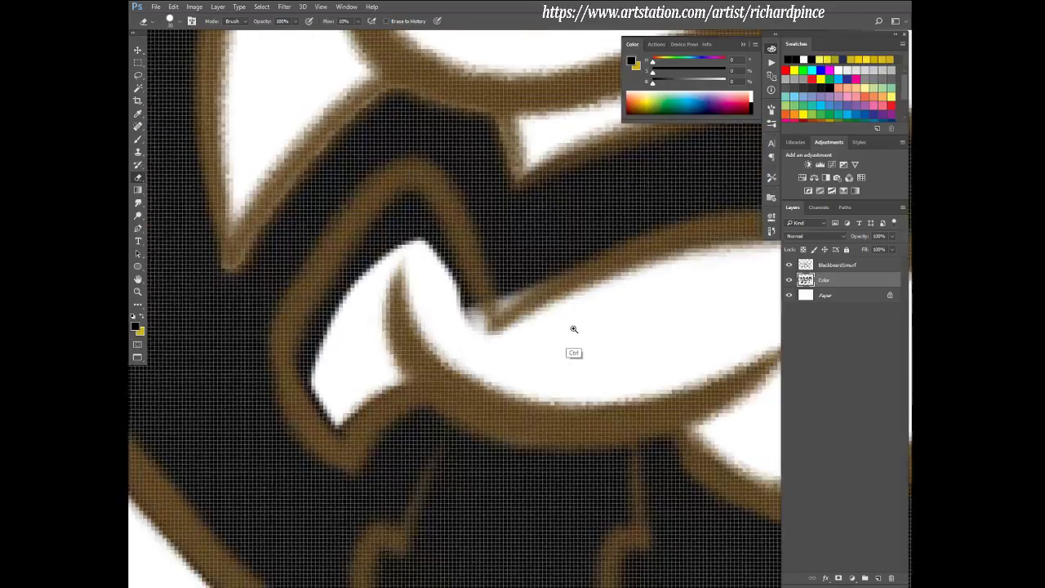
key("bracketleft")
key("bracketleft")
key("bracketleft")
key("bracketleft")
key("bracketleft")
key("bracketleft")
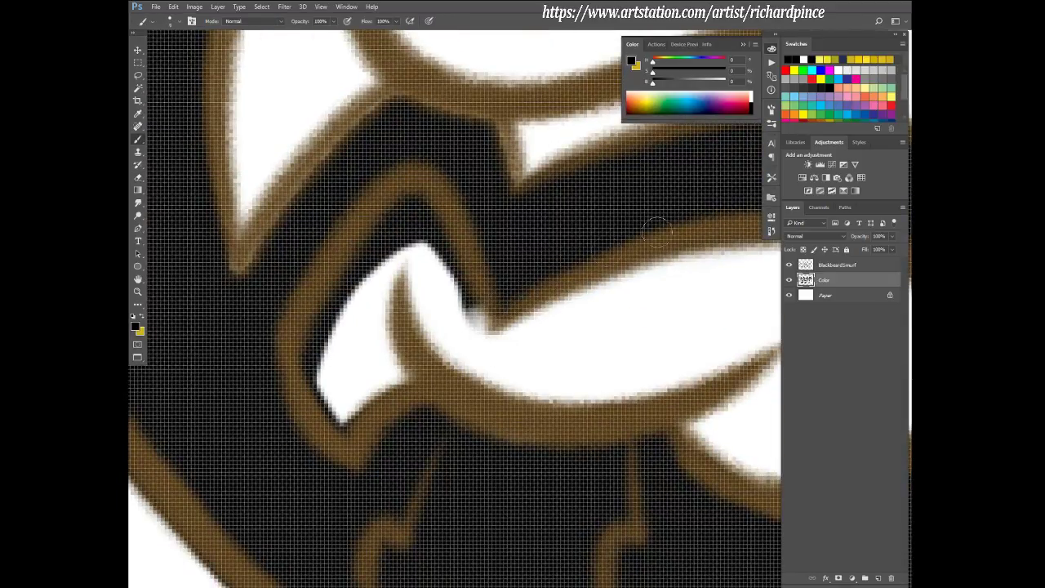
- Shrink the eraser to 10 px and erase the black spot beside the notch of the upper lip
key("e")
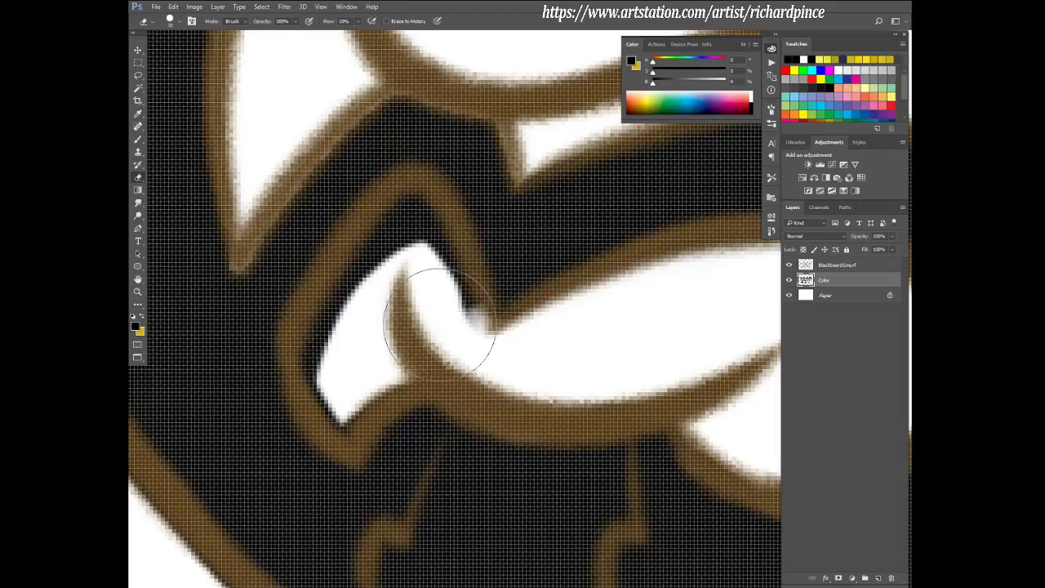
key("bracketleft")
key("bracketleft")
key("bracketleft")
key("bracketleft")
key("bracketleft")
key("bracketleft")
mouse_move(460, 310)
left_mouse_down()
mouse_move(455, 280)
mouse_move(474, 332)
mouse_move(452, 263)
mouse_move(462, 307)
mouse_move(473, 282)
left_mouse_up()
- Give the eraser a hard round preset and 100% flow, and erase the remaining black fringe inside the mouth corner
left_click(772, 123)
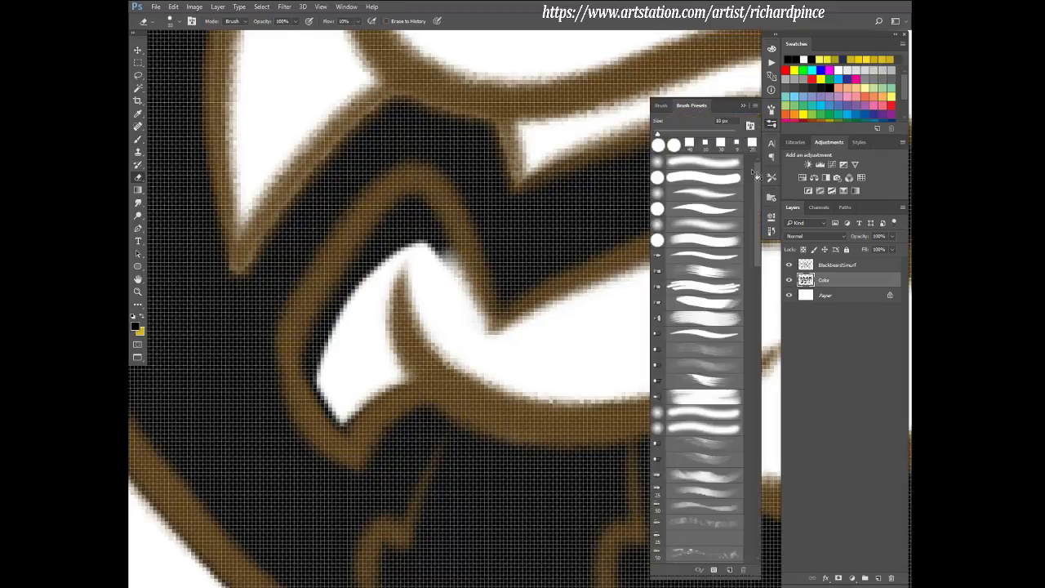
left_click(705, 178)
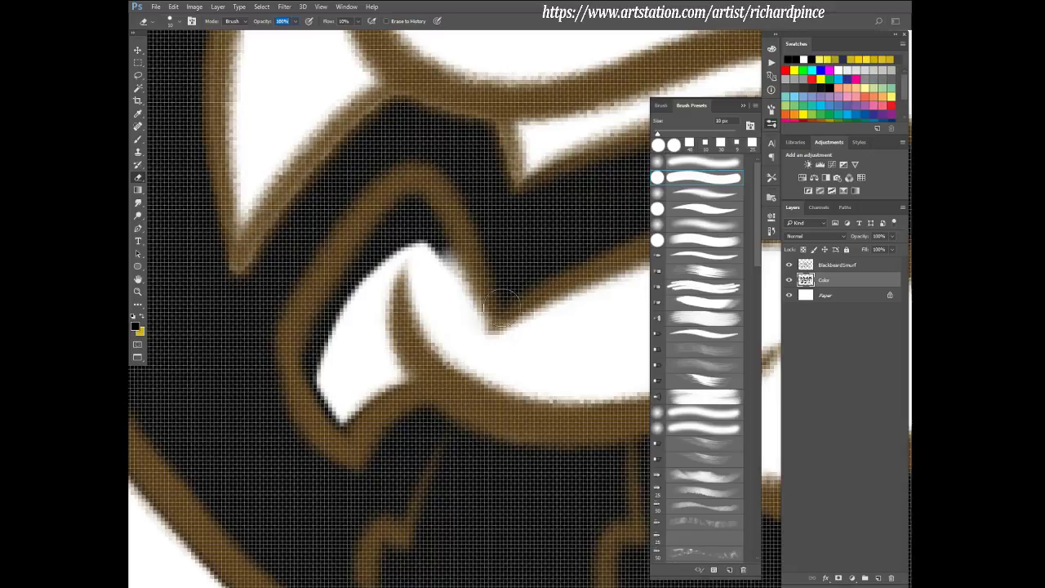
mouse_move(444, 255)
left_mouse_down()
mouse_move(423, 213)
mouse_move(426, 225)
left_mouse_up()
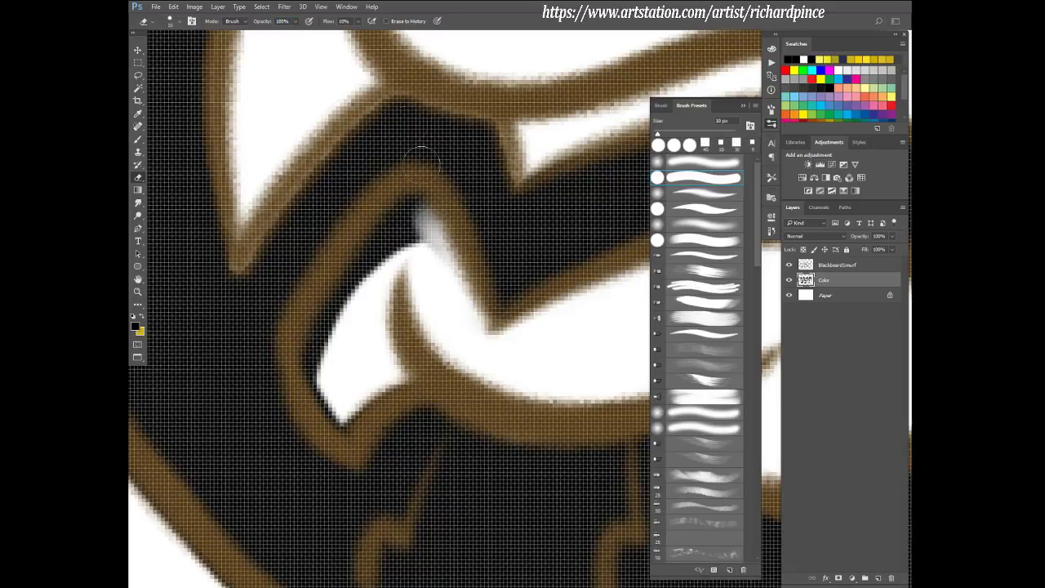
left_click(357, 21)
left_click_drag(368, 37, 465, 37)
mouse_move(404, 206)
left_mouse_down()
mouse_move(415, 244)
mouse_move(416, 217)
mouse_move(476, 328)
mouse_move(420, 208)
mouse_move(352, 291)
mouse_move(385, 232)
mouse_move(312, 354)
mouse_move(341, 424)
left_mouse_up()
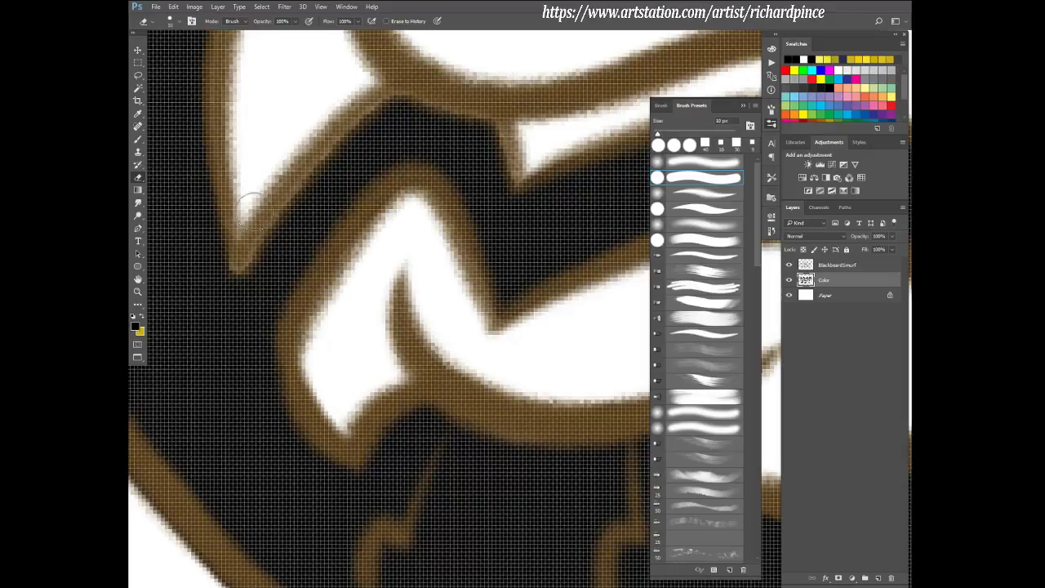
- Paint black into the light gap along the moustache's outline below the cheek
key("b")
mouse_move(226, 273)
left_mouse_down()
mouse_move(416, 96)
mouse_move(398, 252)
left_mouse_up()
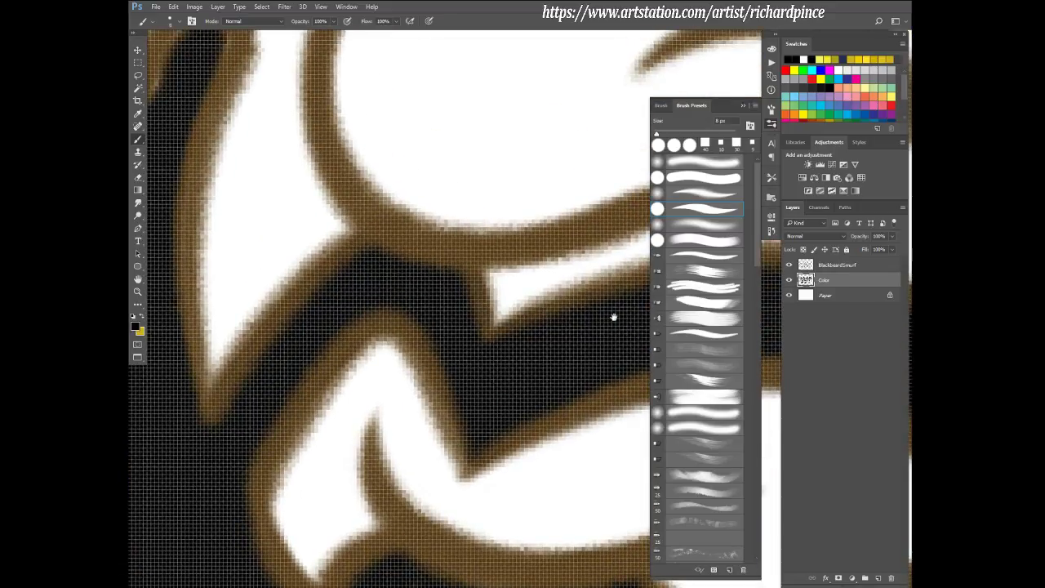
mouse_move(613, 312)
left_mouse_down()
mouse_move(507, 351)
mouse_move(566, 366)
mouse_move(590, 338)
left_mouse_up()
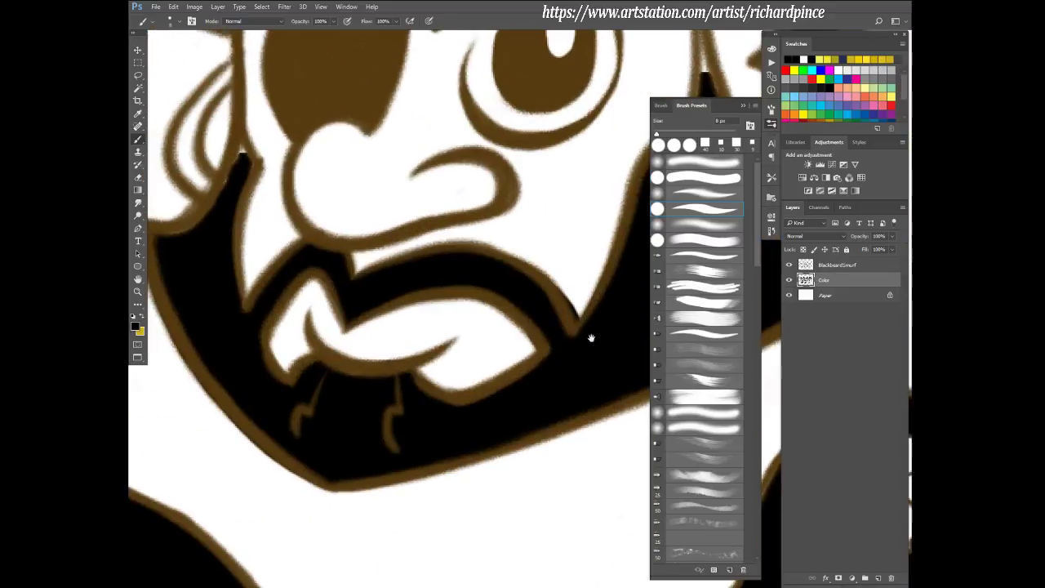
key("e")
scroll(481, 285, "up", 3)
scroll(481, 284, "right", 3)
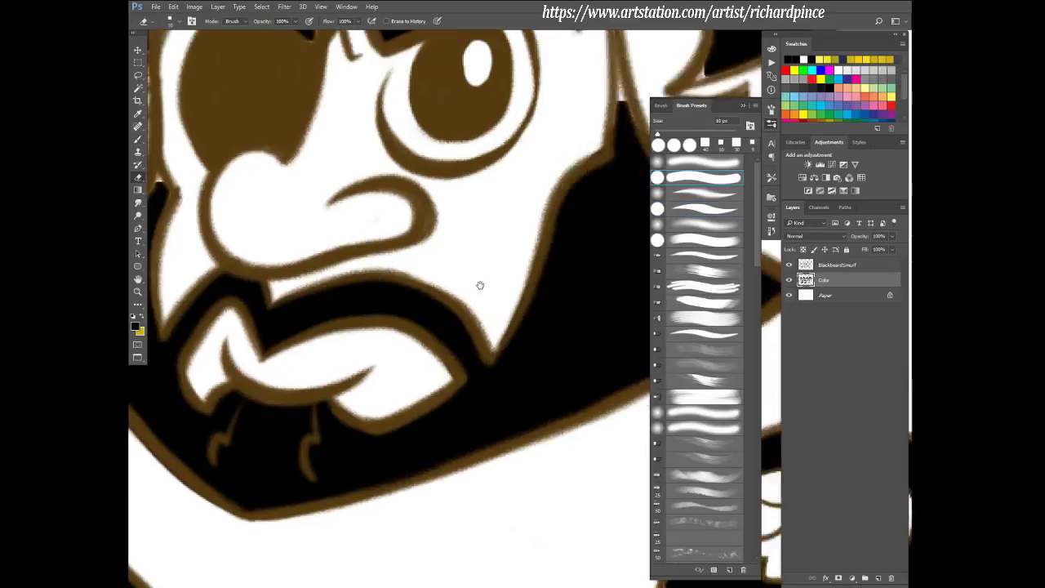
- Fill the narrow top of the sideburn beside the large ear with black
key("b")
left_click_drag(530, 36, 541, 173)
mouse_move(536, 115)
left_mouse_down()
mouse_move(551, 181)
mouse_move(525, 233)
left_mouse_up()
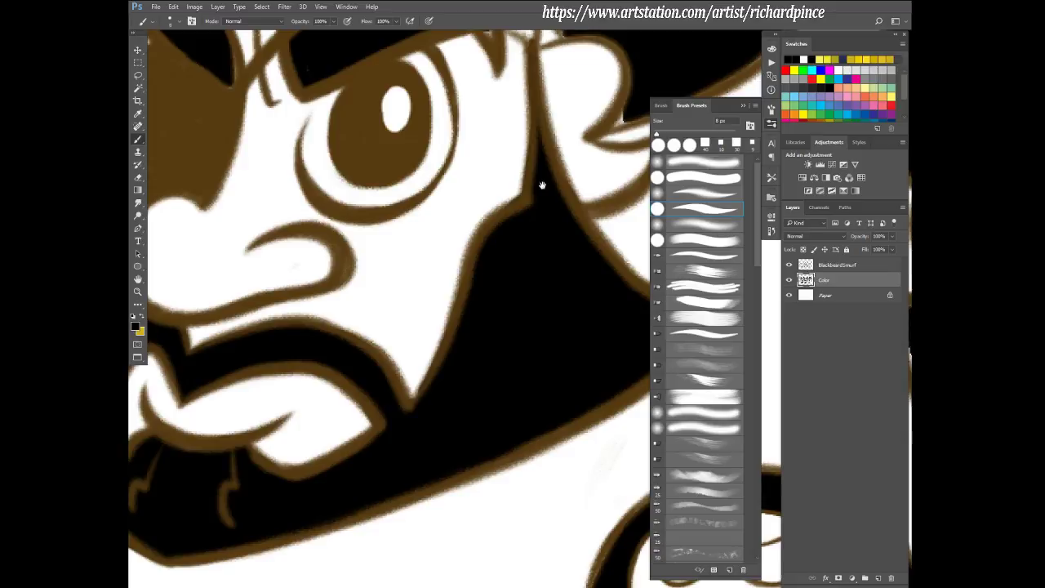
left_click_drag(543, 175, 519, 310)
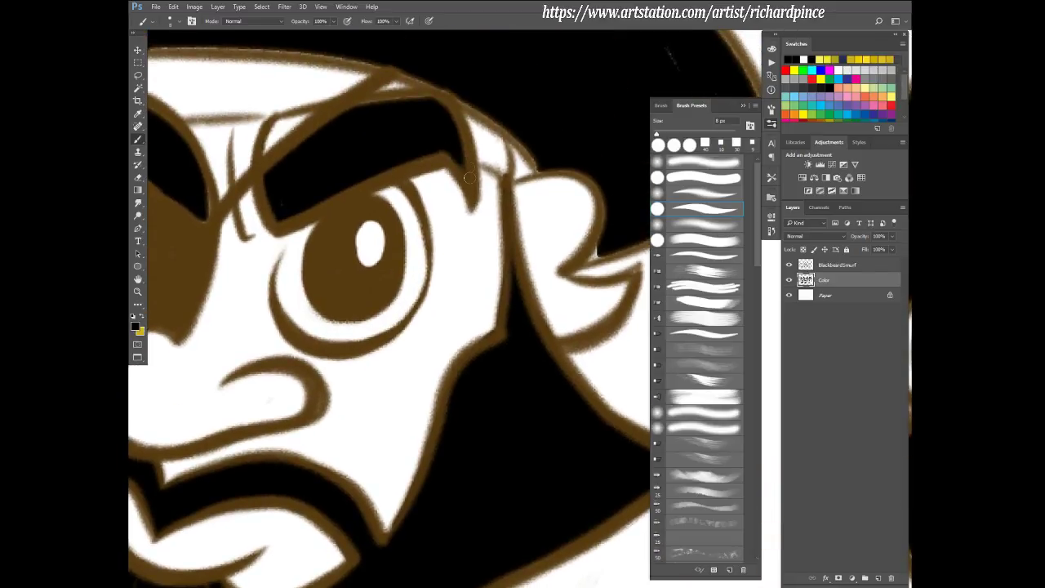
- Paint black into the gaps along the edges of both eyebrows and the top of the other sideburn
mouse_move(433, 102)
left_mouse_down()
mouse_move(276, 122)
mouse_move(260, 157)
mouse_move(293, 131)
left_mouse_up()
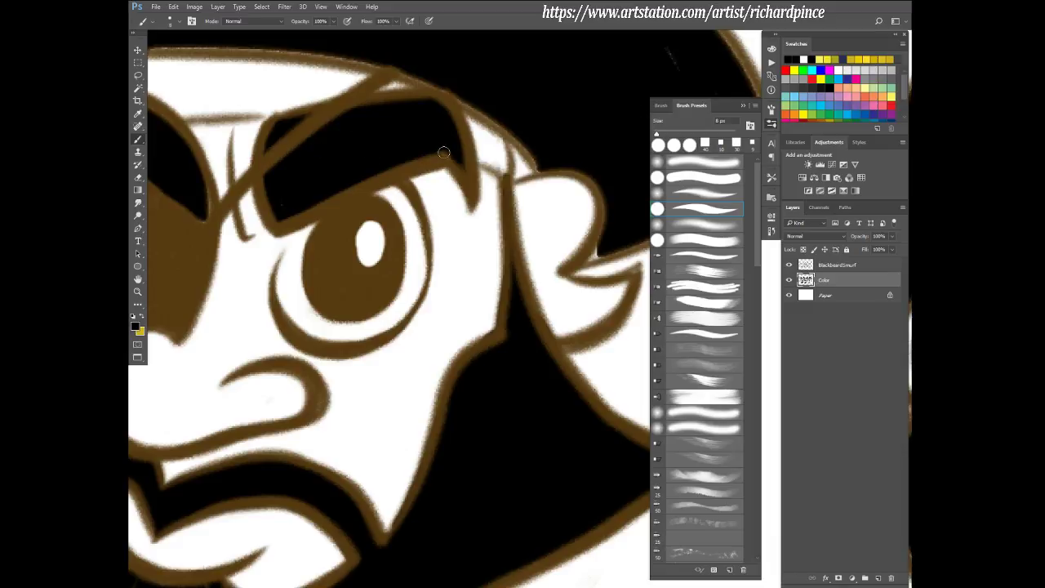
left_click_drag(433, 182, 539, 236)
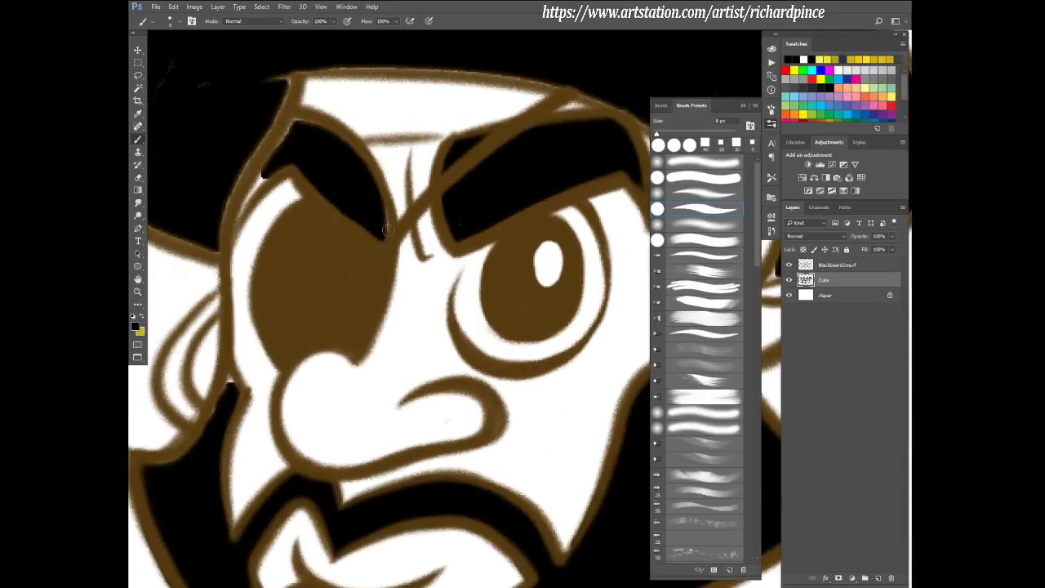
mouse_move(268, 178)
left_mouse_down()
mouse_move(290, 131)
mouse_move(276, 144)
mouse_move(303, 120)
mouse_move(347, 150)
mouse_move(330, 131)
mouse_move(382, 207)
mouse_move(338, 133)
mouse_move(299, 134)
mouse_move(230, 236)
mouse_move(295, 153)
mouse_move(236, 200)
mouse_move(287, 138)
mouse_move(346, 192)
left_mouse_up()
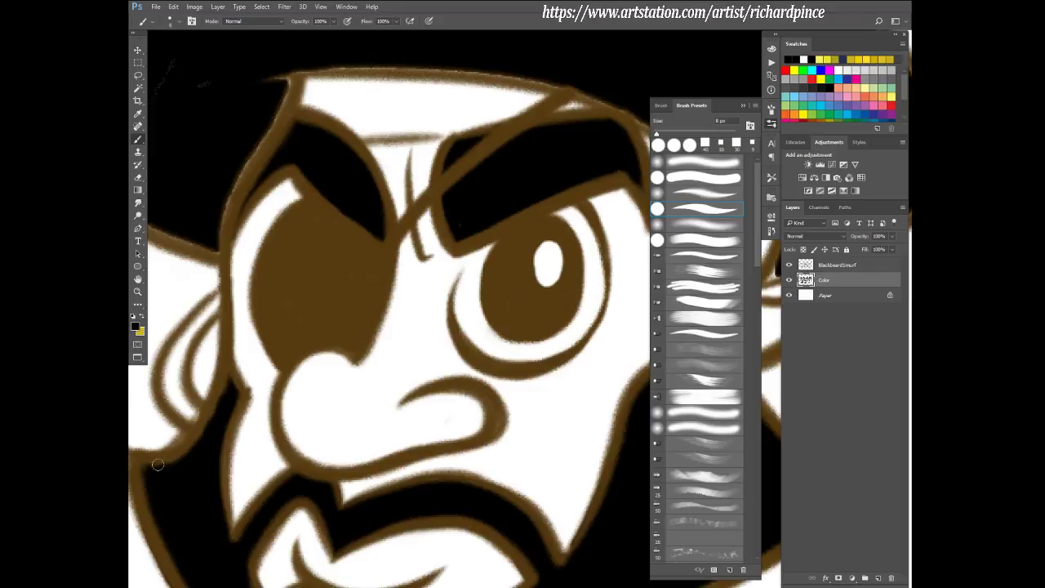
- Erase the stray black along the outer edge of the beard on the eyepatch side
key("space")
mouse_move(274, 417)
left_mouse_down()
mouse_move(321, 372)
mouse_move(434, 212)
left_mouse_up()
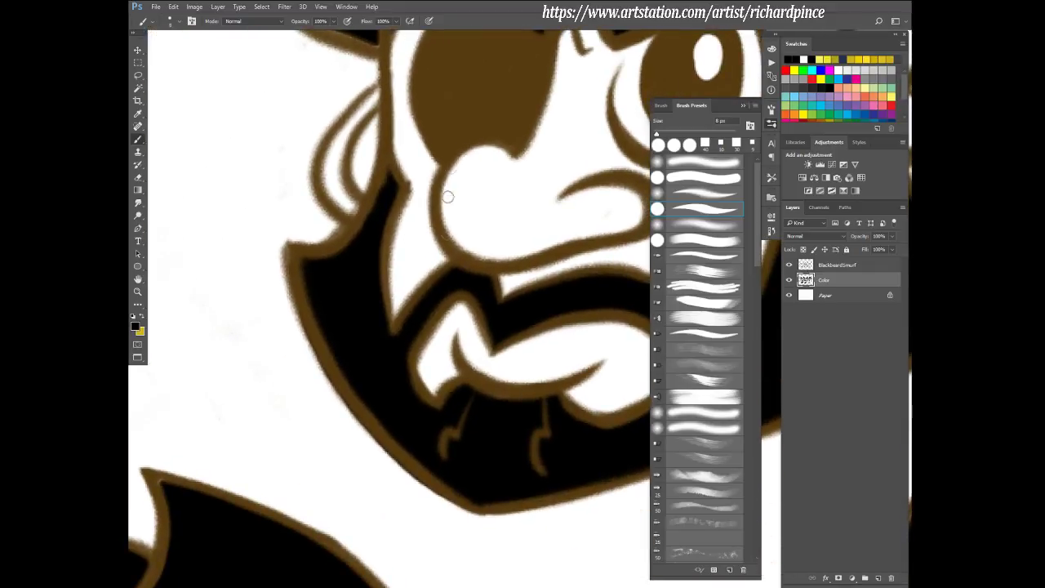
key("e")
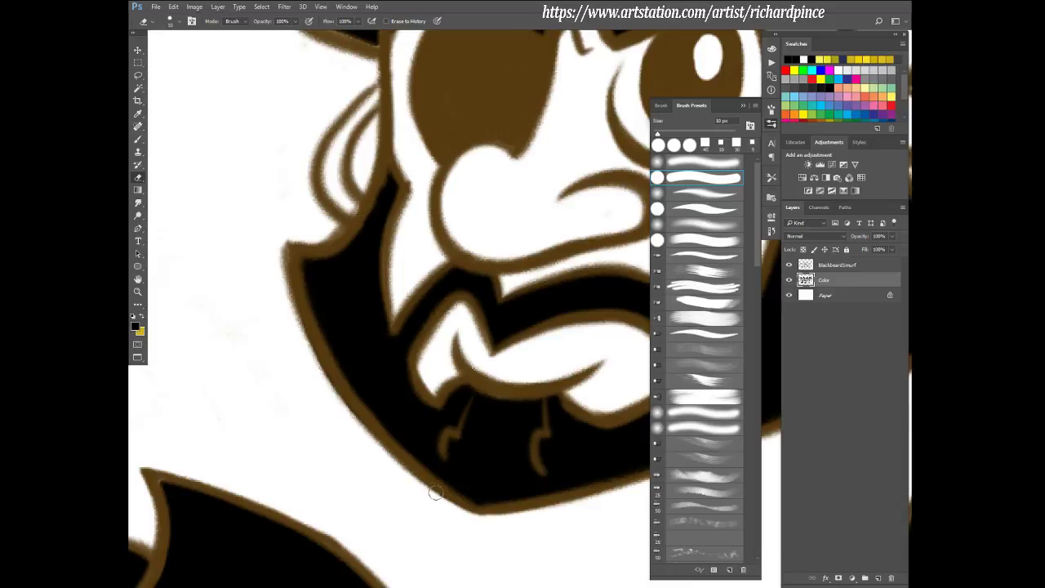
left_click_drag(359, 427, 329, 389)
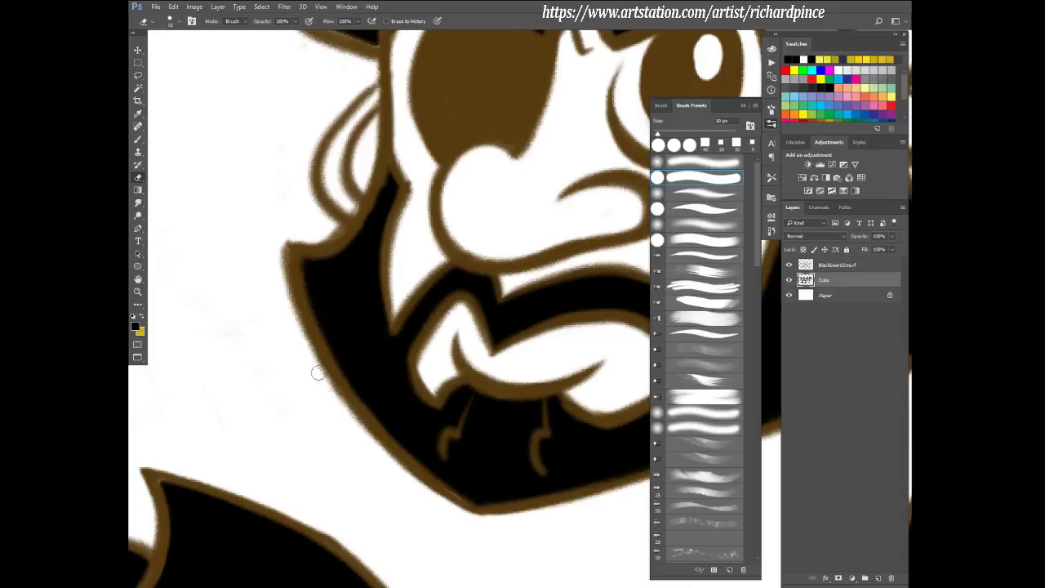
- Paint black into the remaining gaps along the hat's brim, its torn notch and its taller peak
scroll(555, 351, "down", 5)
scroll(533, 312, "up", 6)
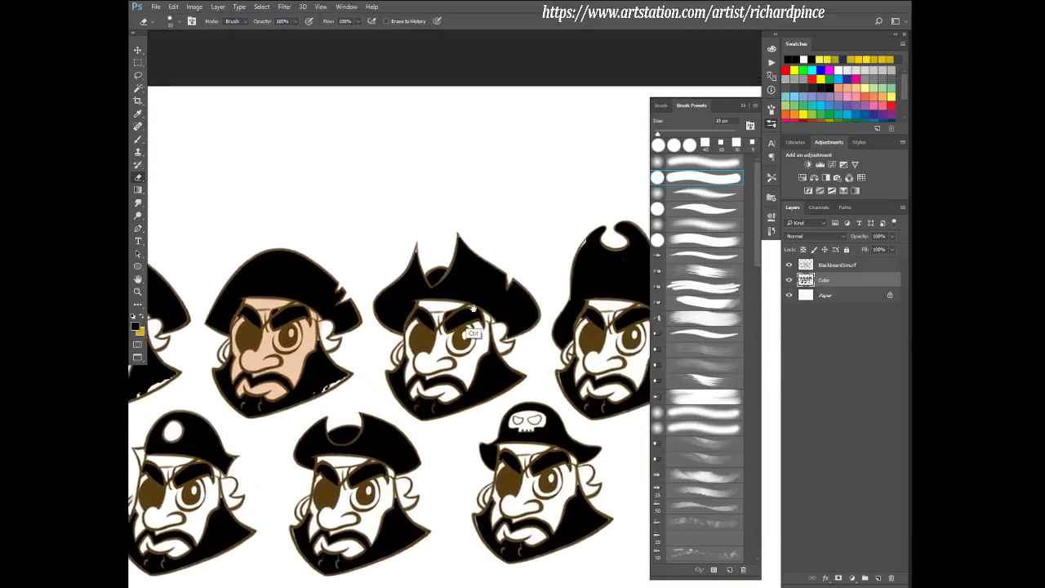
scroll(504, 310, "down", 4)
scroll(482, 369, "up", 1)
scroll(481, 369, "up", 2)
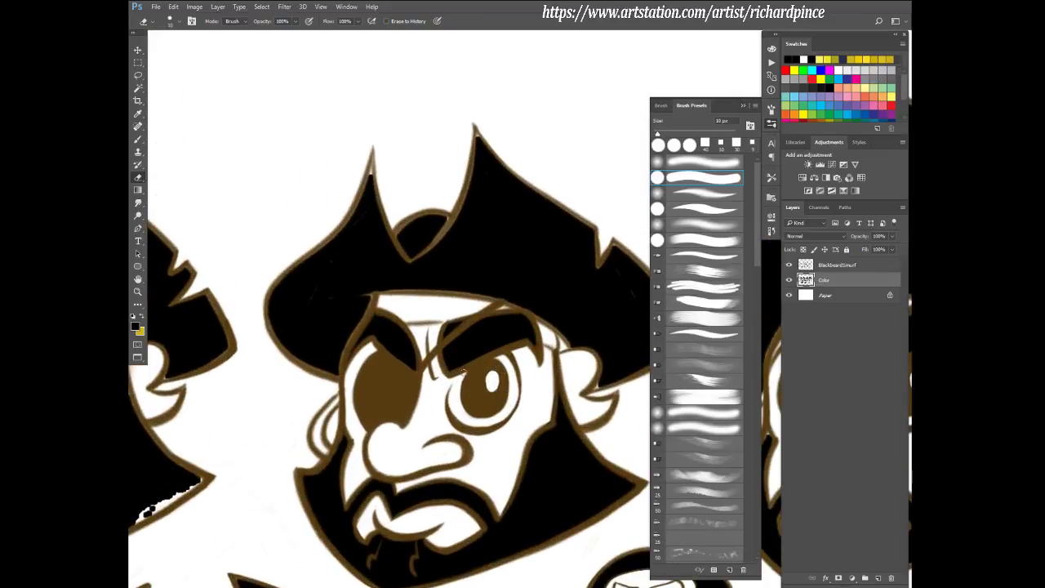
key("b")
mouse_move(347, 353)
left_mouse_down()
mouse_move(367, 292)
mouse_move(403, 286)
mouse_move(498, 300)
left_mouse_up()
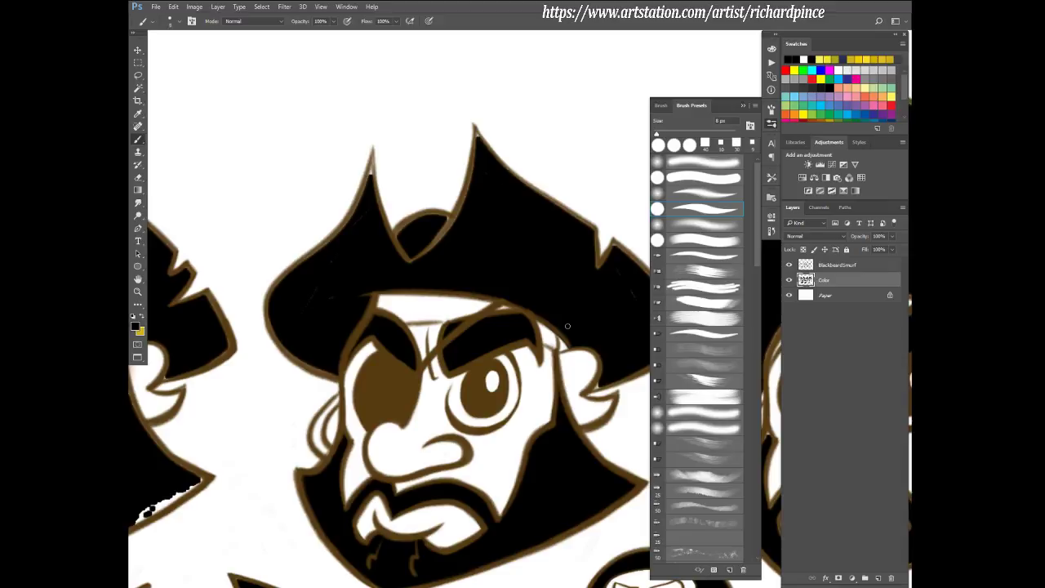
left_click_drag(596, 265, 594, 237)
mouse_move(475, 132)
left_mouse_down()
mouse_move(502, 167)
mouse_move(586, 225)
left_mouse_up()
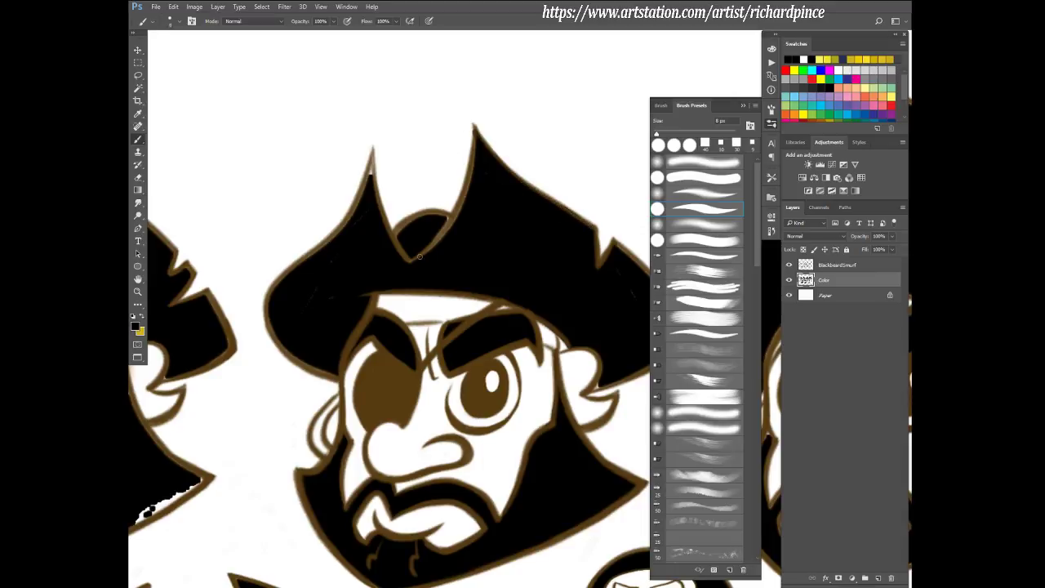
mouse_move(413, 261)
left_mouse_down()
mouse_move(464, 200)
mouse_move(450, 230)
mouse_move(476, 137)
left_mouse_up()
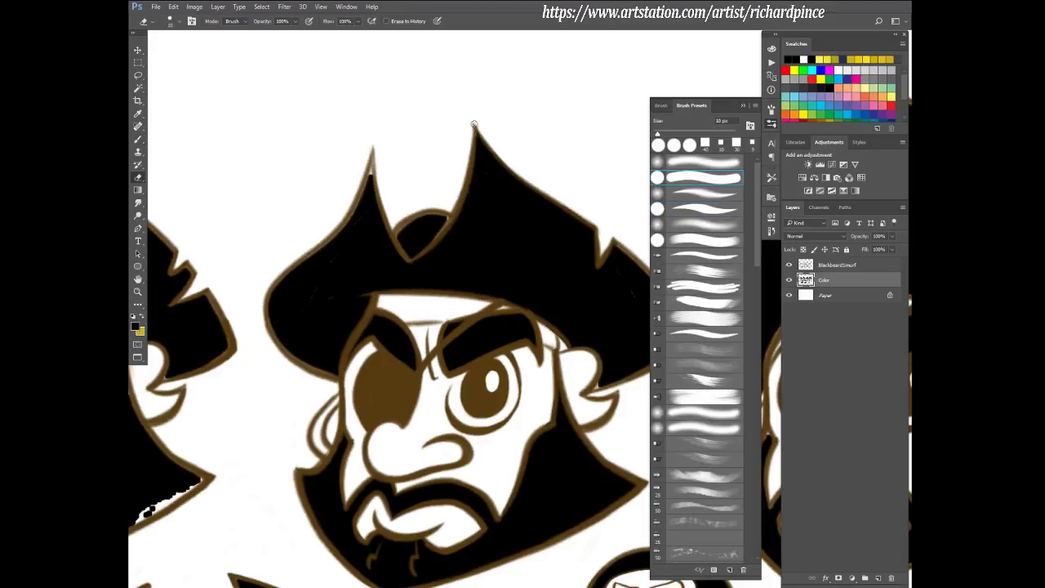
- Fill the hat's shorter peak and the crown between the peaks with black, cleaning the overspill at the tip
mouse_move(365, 188)
left_mouse_down()
mouse_move(372, 157)
mouse_move(348, 218)
mouse_move(273, 295)
mouse_move(278, 341)
mouse_move(317, 369)
left_mouse_up()
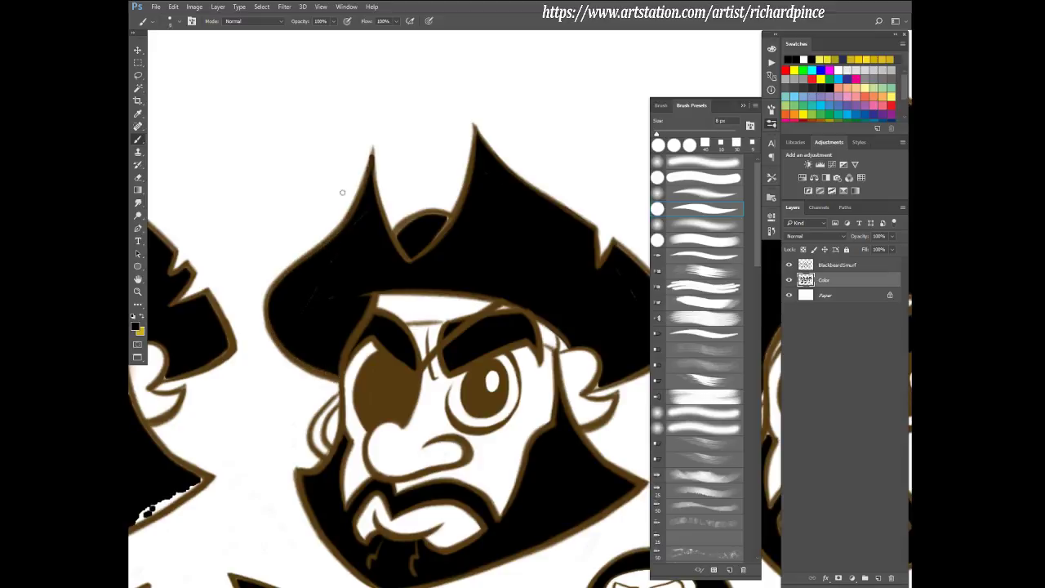
key("e")
key("b")
key("e")
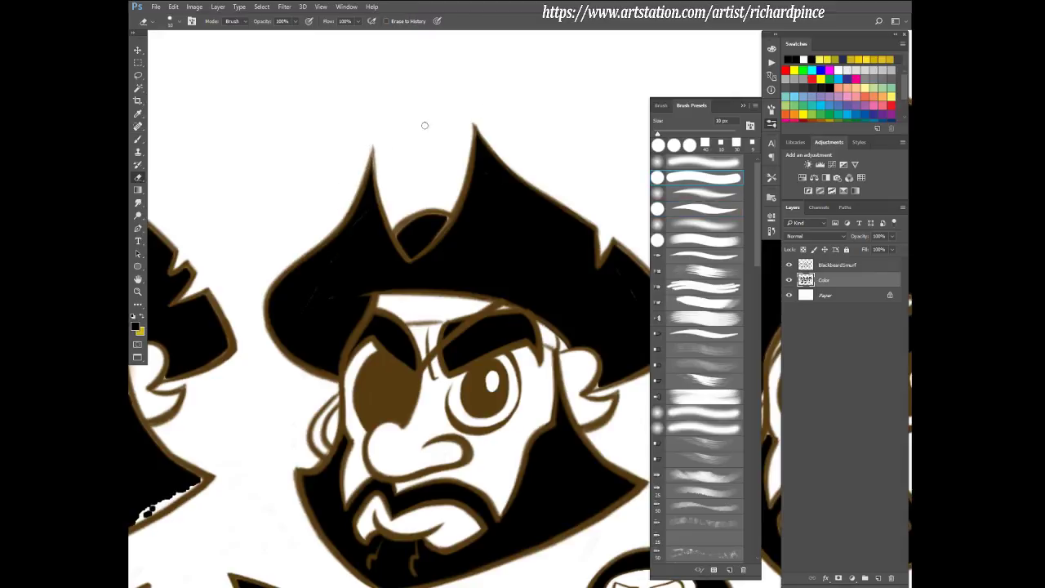
key("b")
mouse_move(440, 219)
left_mouse_down()
mouse_move(436, 238)
mouse_move(418, 214)
mouse_move(409, 221)
left_mouse_up()
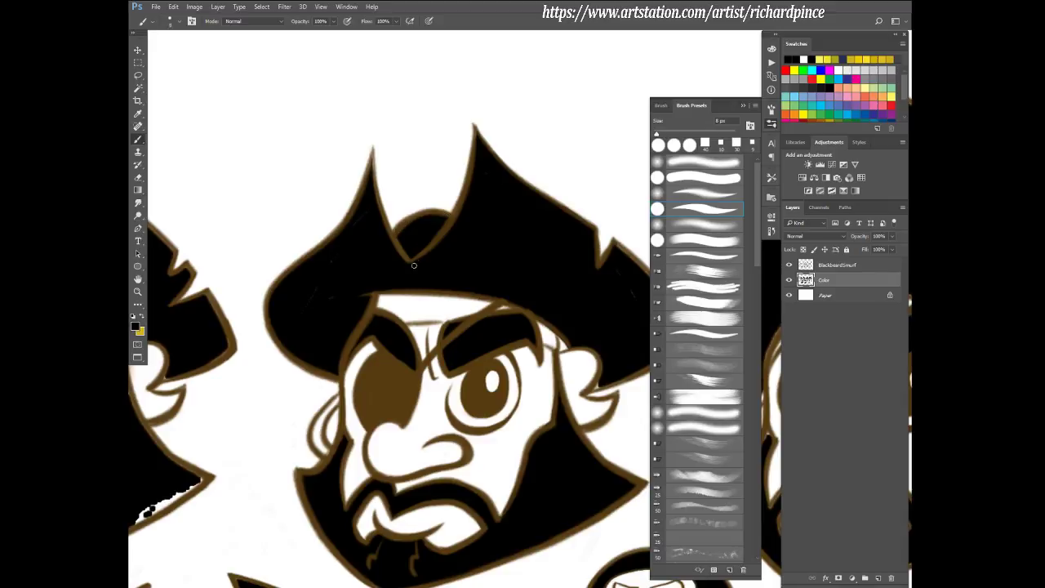
- Paint black into the remaining gaps along the hat's outer brim beside the torn notch
scroll(587, 298, "down", 4)
scroll(487, 287, "up", 4)
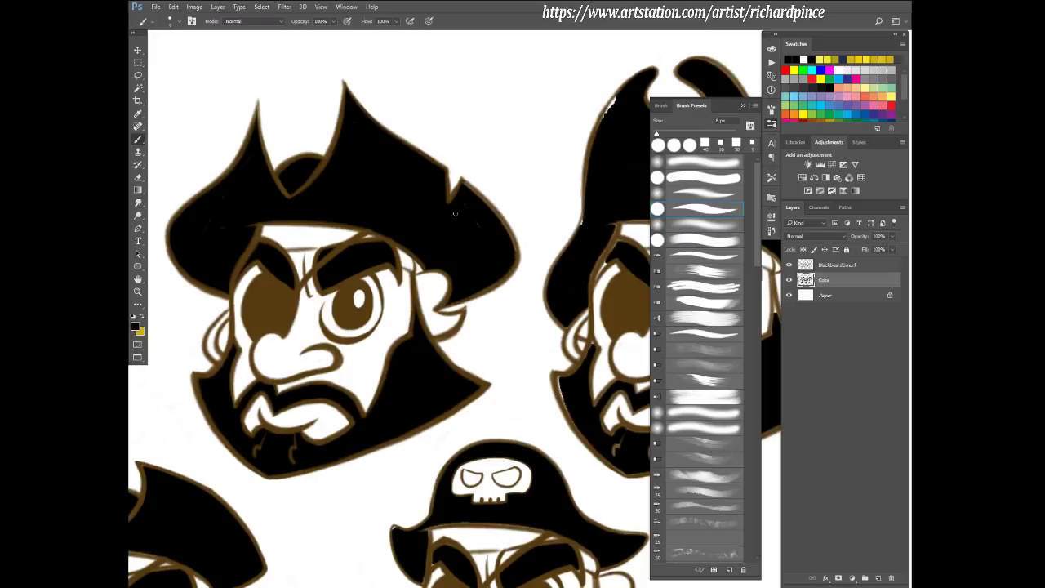
left_click_drag(466, 188, 512, 244)
key("e")
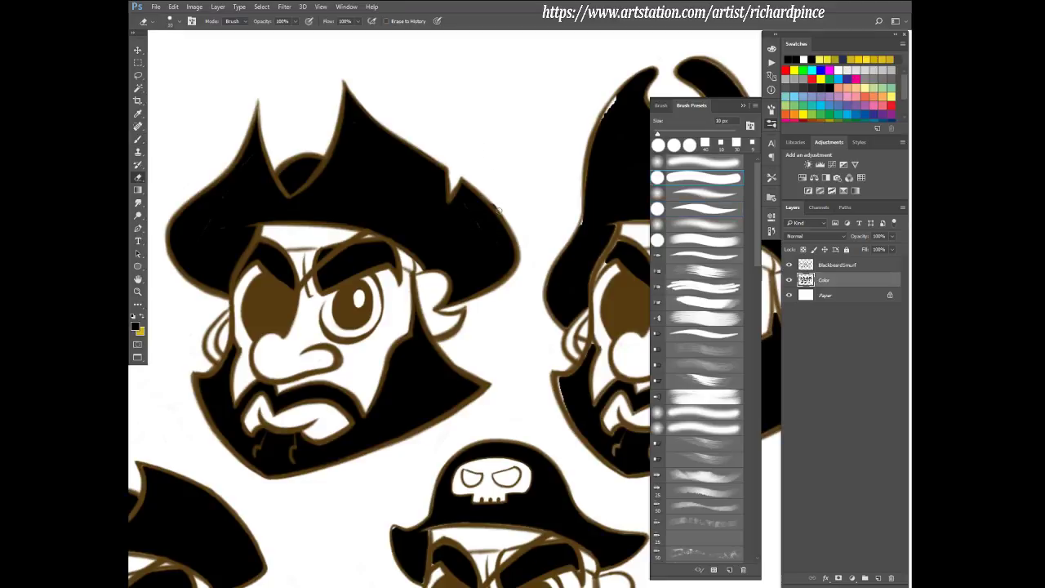
left_click_drag(371, 260, 445, 246)
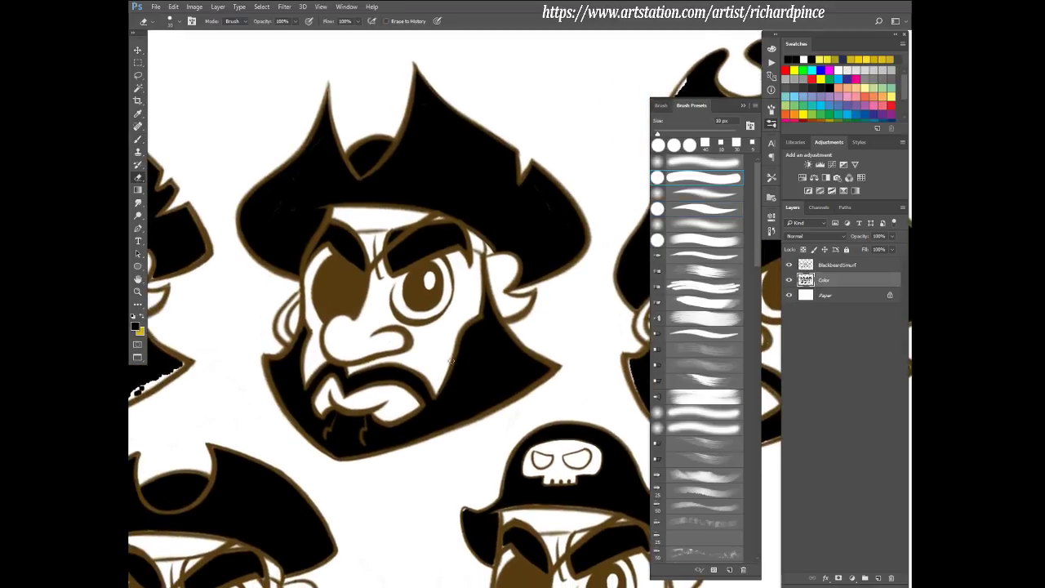
key("b")
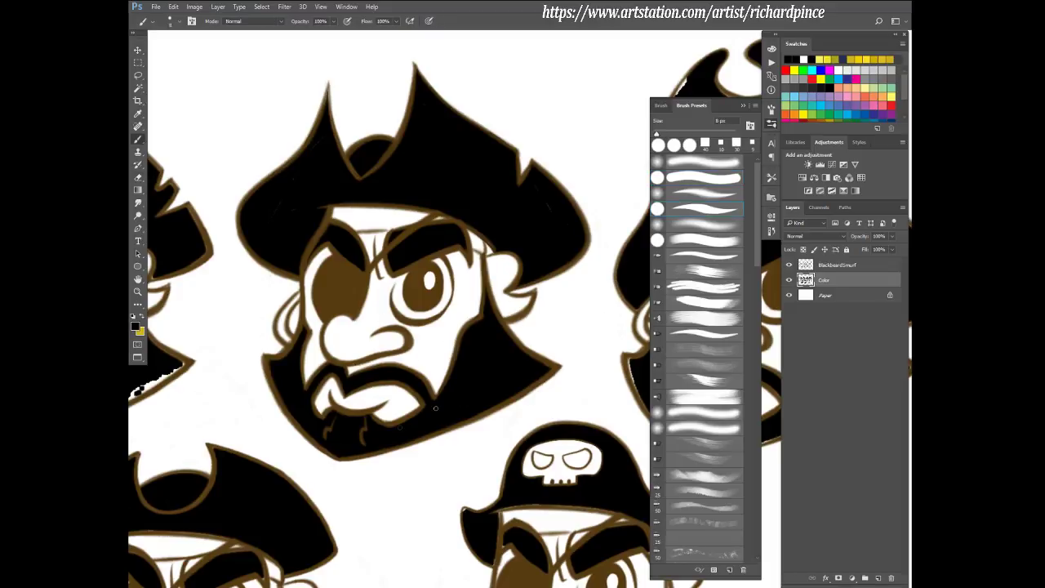
- Sample the skin tone from the coloured neighbouring head and select this head's face, nose and mouth areas on the line-art layer with the Magic Wand
scroll(571, 432, "down", 5)
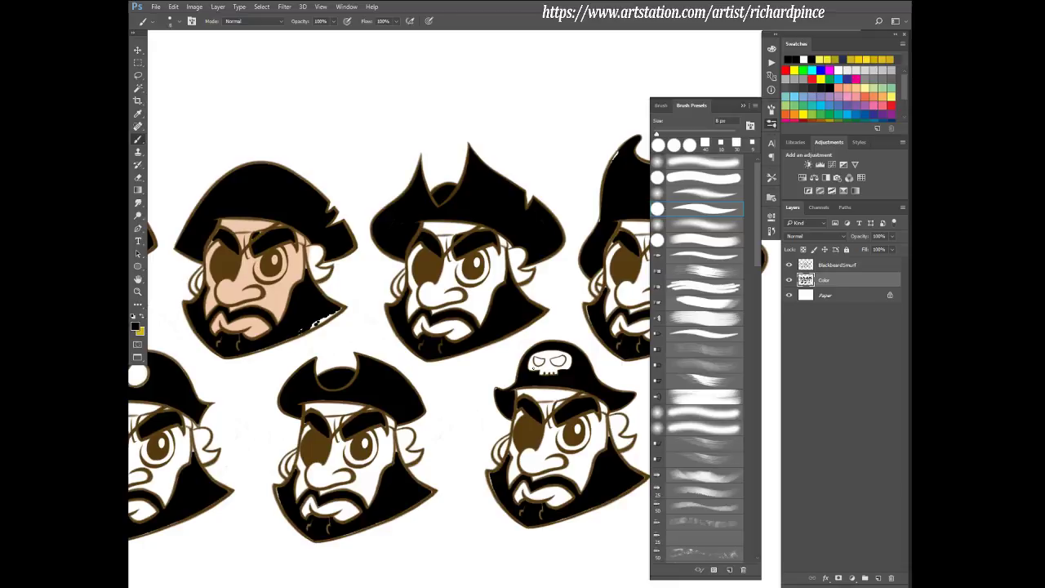
left_click(278, 295, "alt")
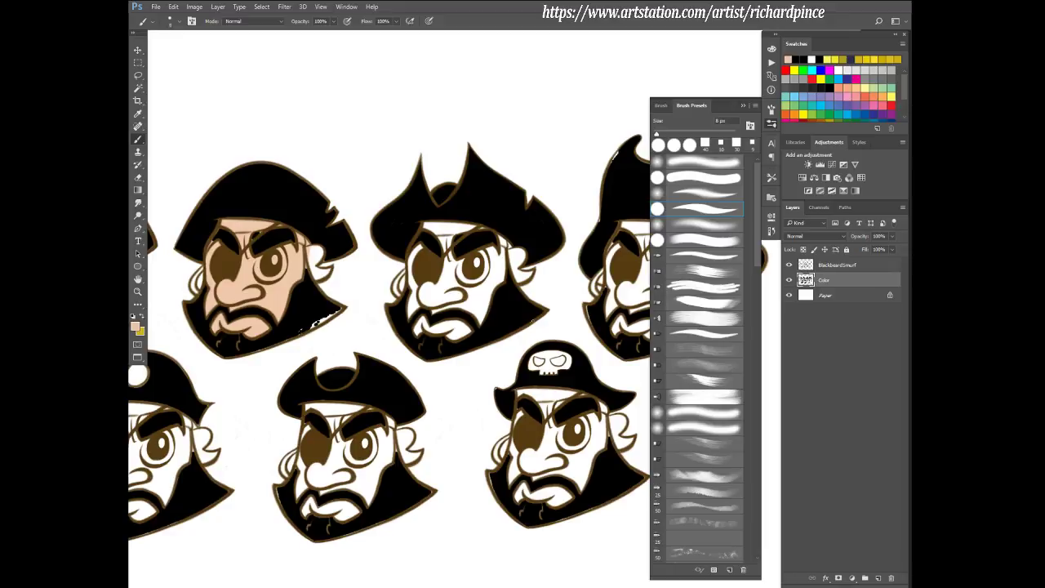
left_click(833, 265)
key("w")
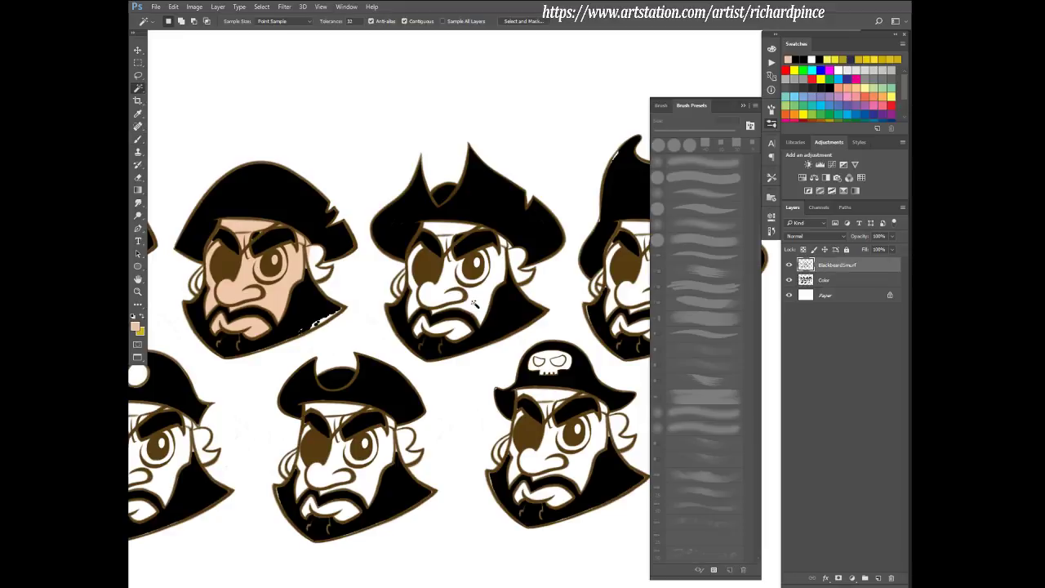
left_click(473, 304)
left_click(438, 322, "shift")
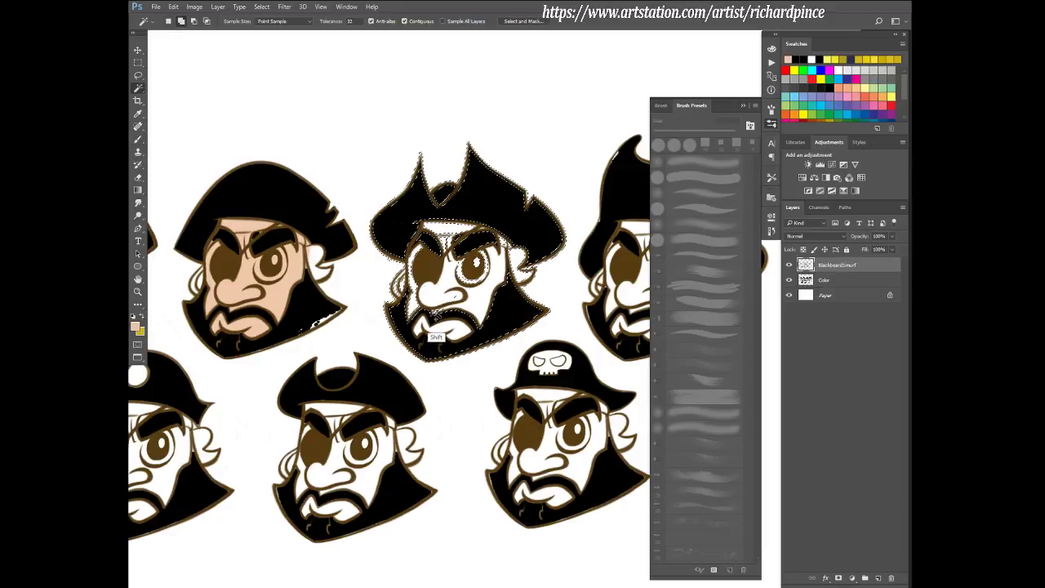
left_click(459, 333, "shift")
left_click(440, 301, "shift")
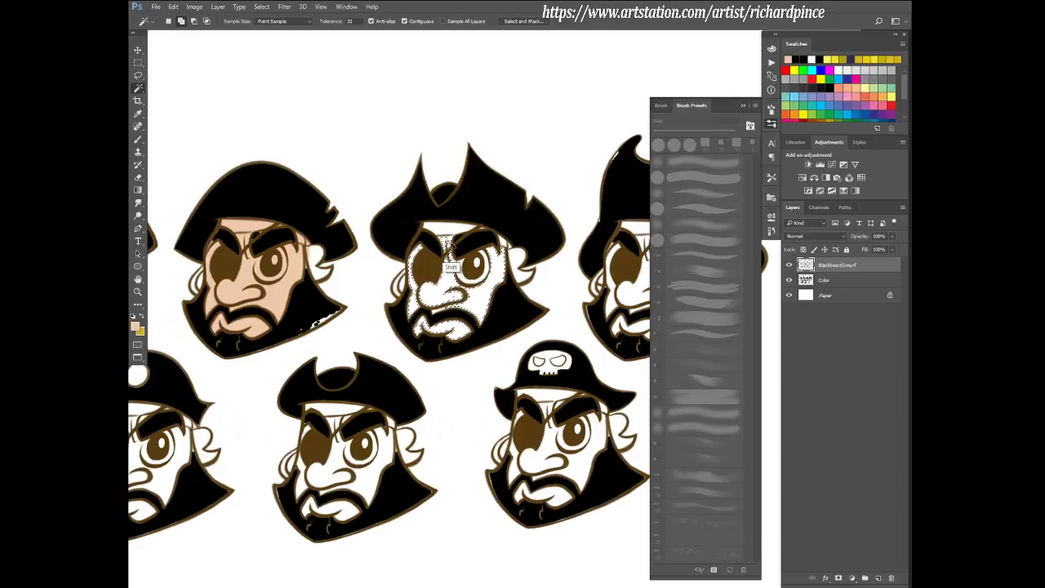
scroll(440, 301, "up", 5)
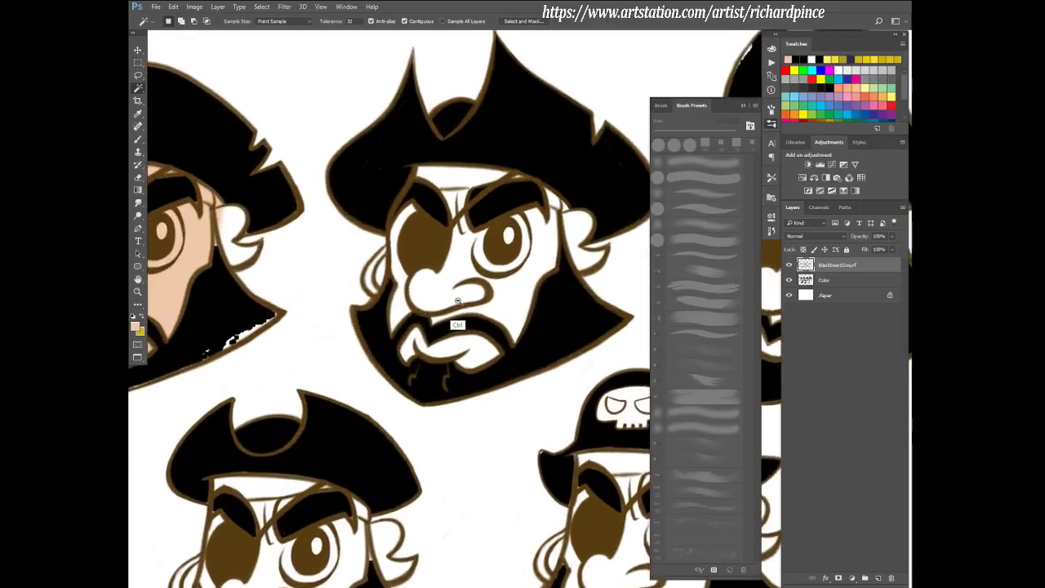
key("shift")
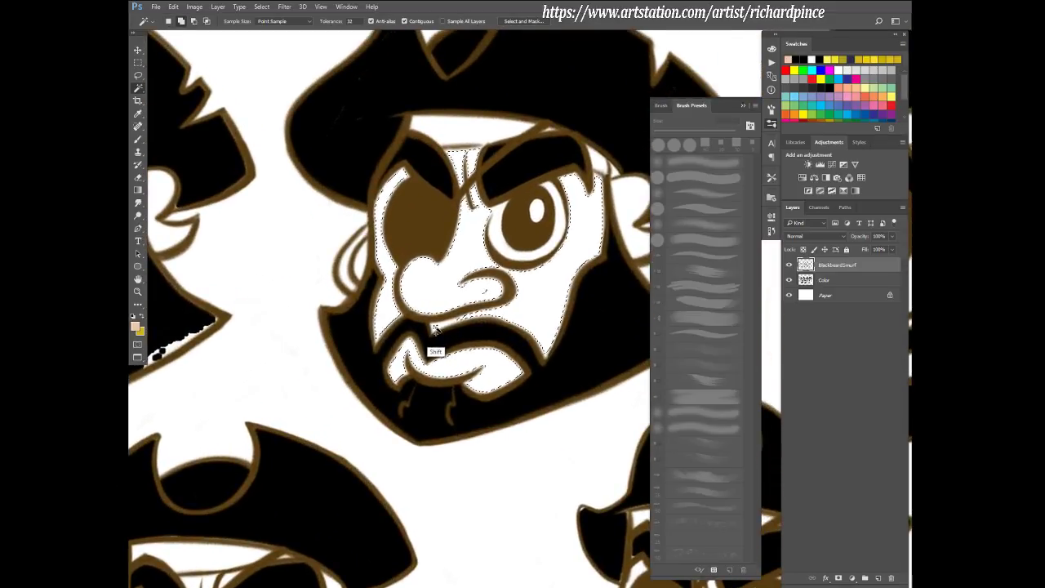
- Fill the selected face areas with the skin tone on the Color layer, stroke them 10 px wide on centre, and deselect
left_click(832, 279)
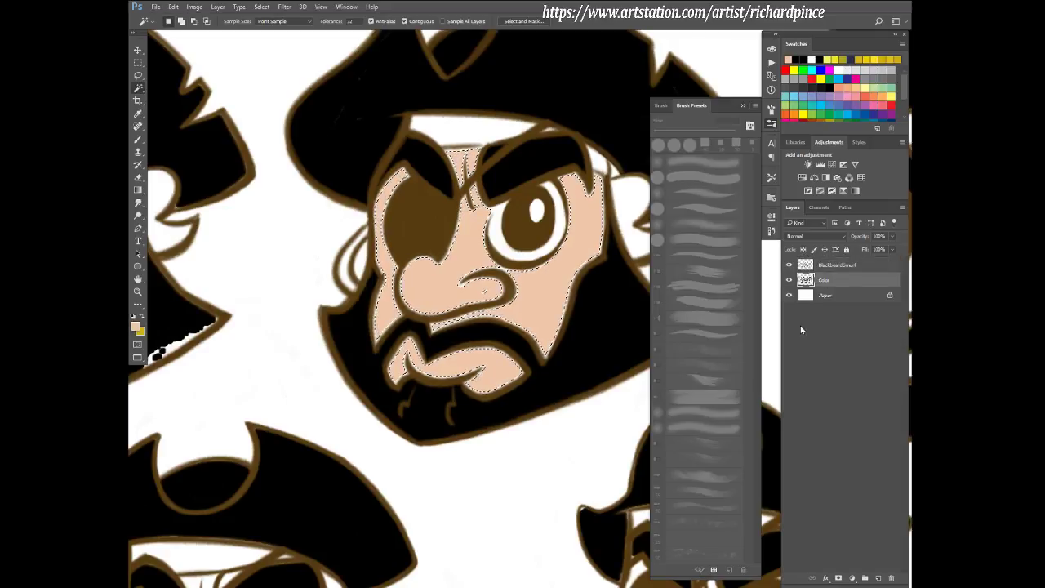
key("alt+e")
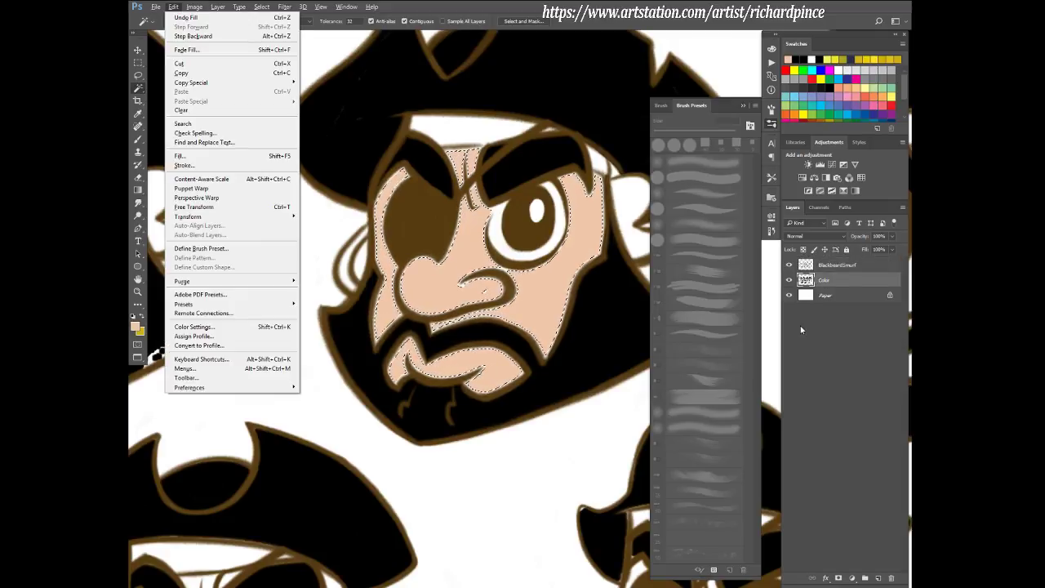
key("s")
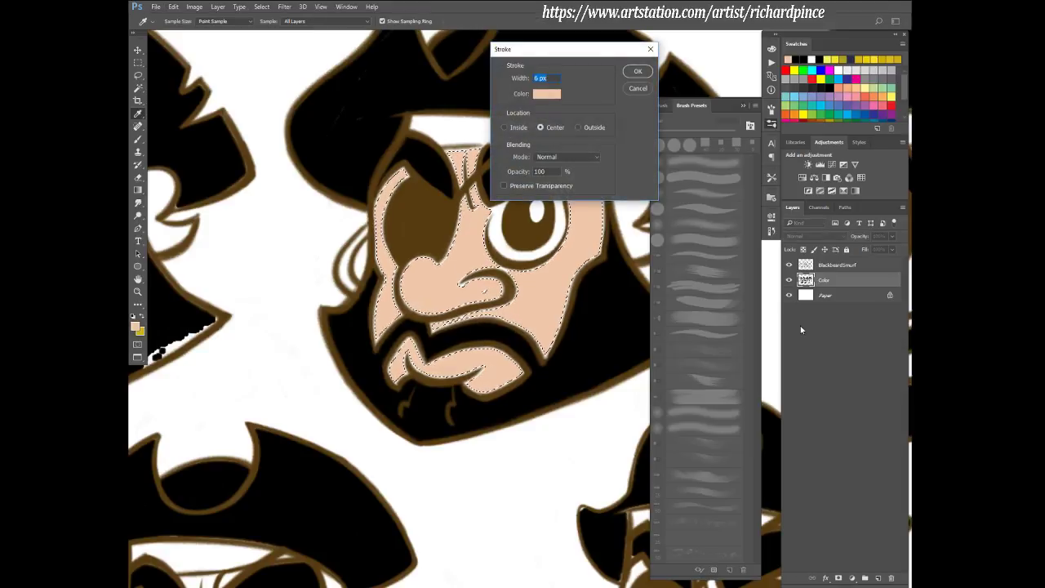
key("Return")
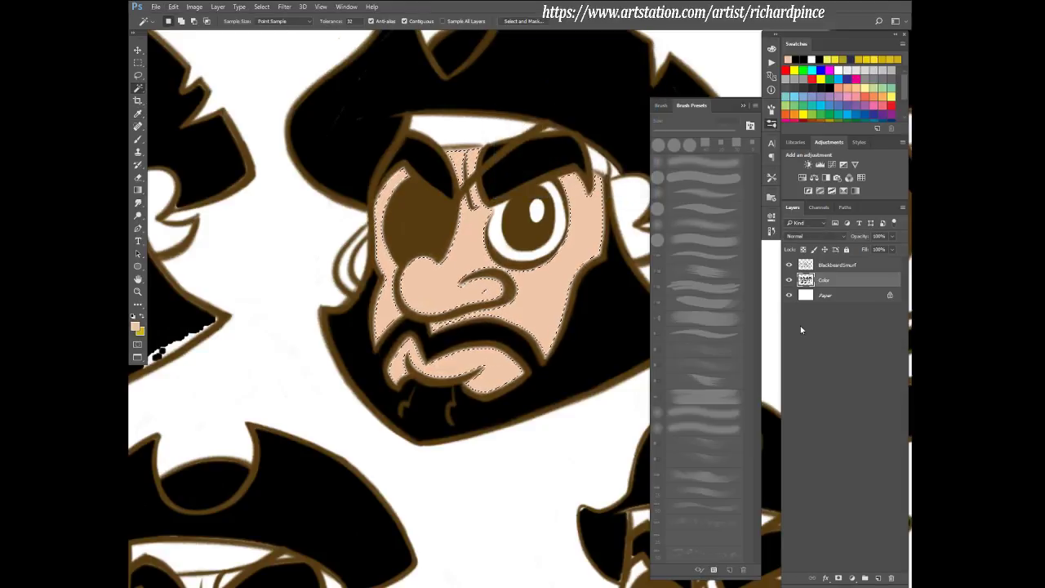
key("alt+e")
type("s")
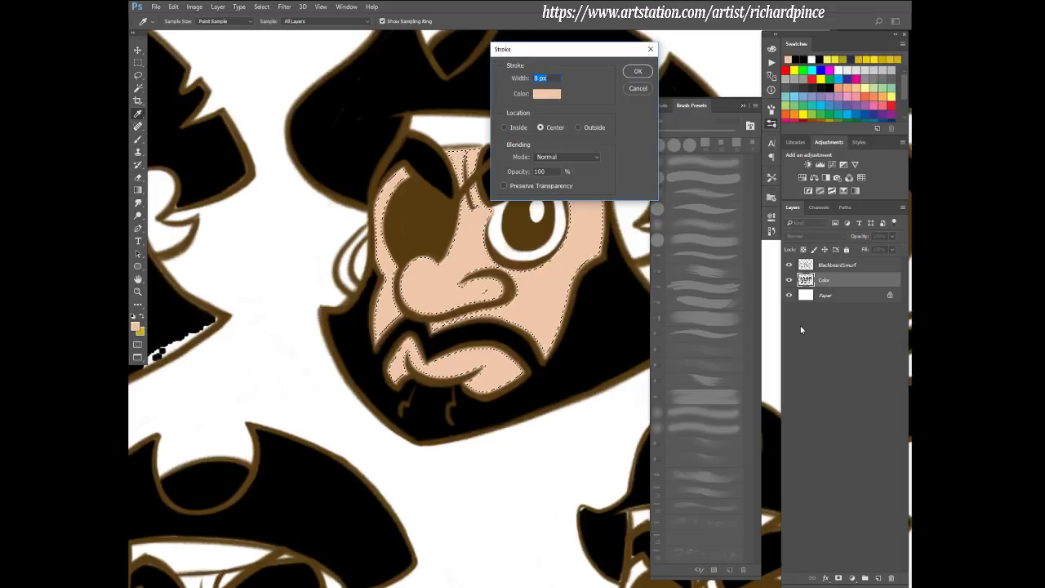
type("10")
key("Return")
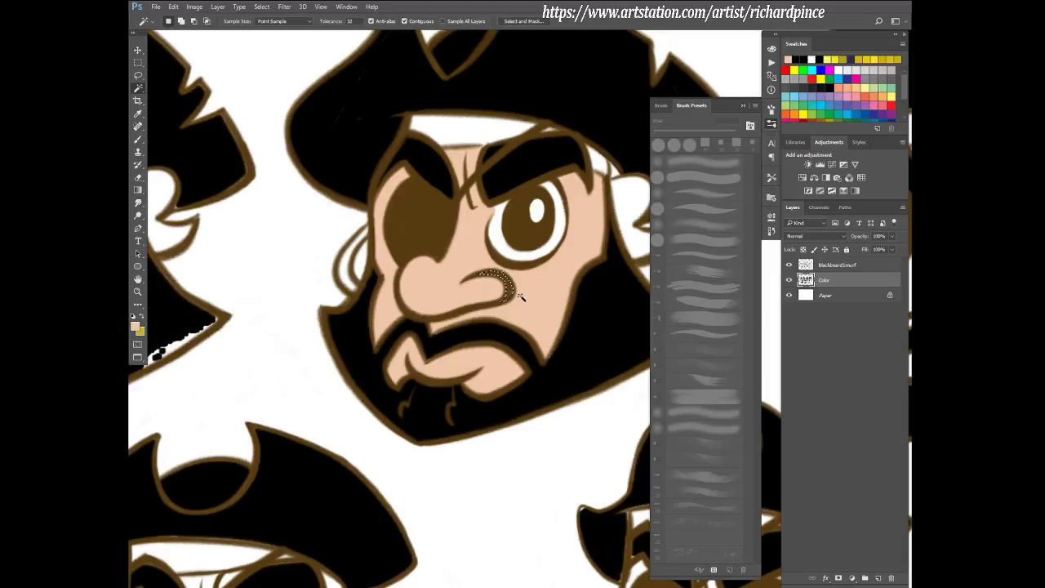
key("b")
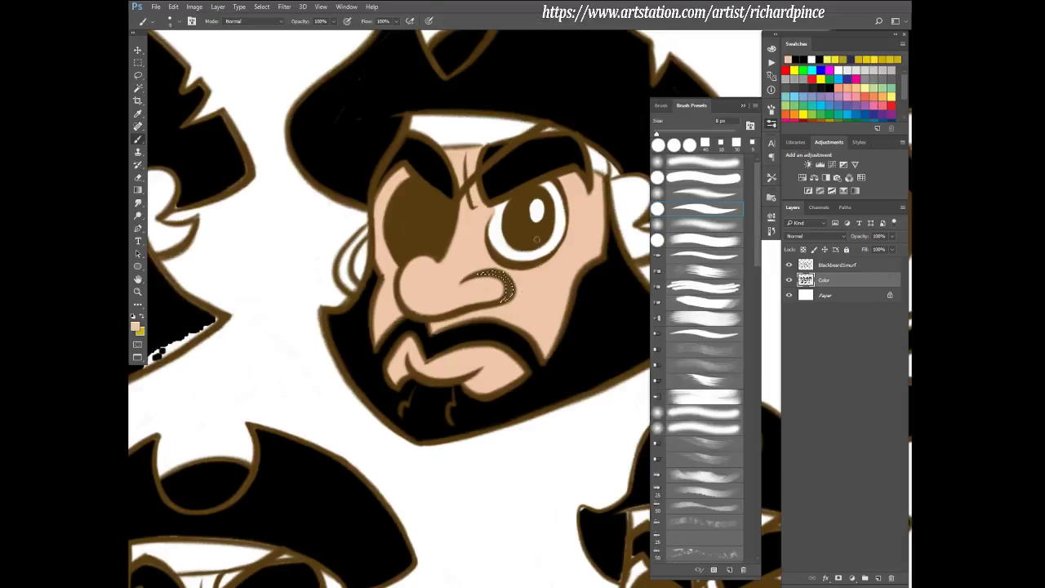
key("ctrl+d")
key("e")
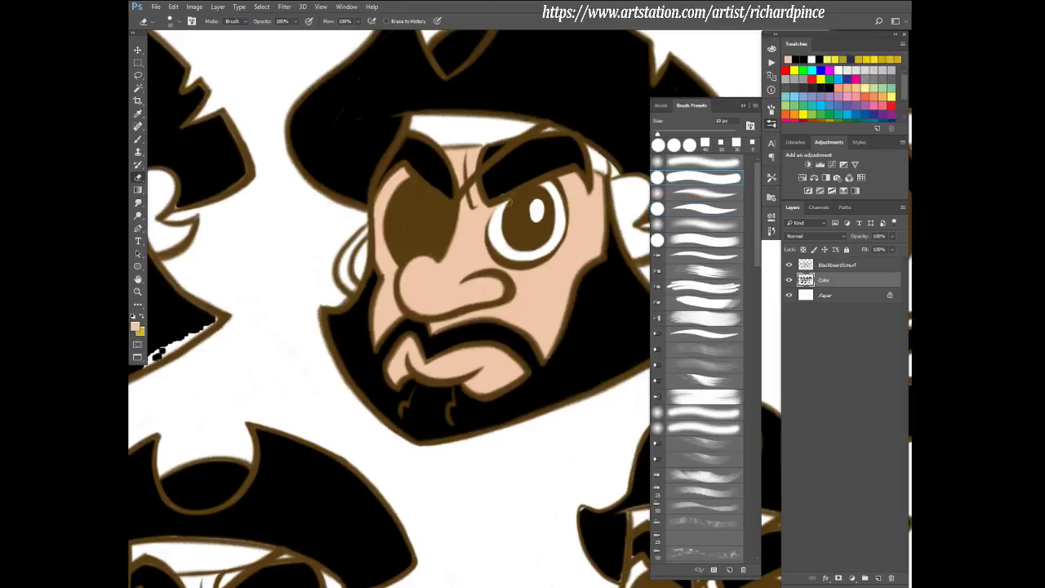
- Swap to the gold colour and paint the earring beside the eyepatch
key("b")
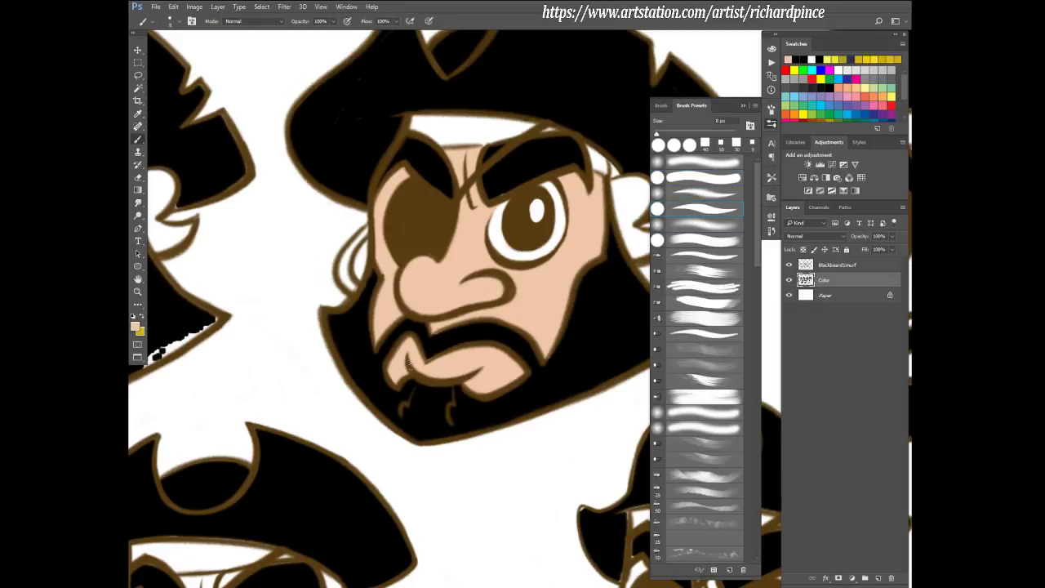
left_click(145, 318)
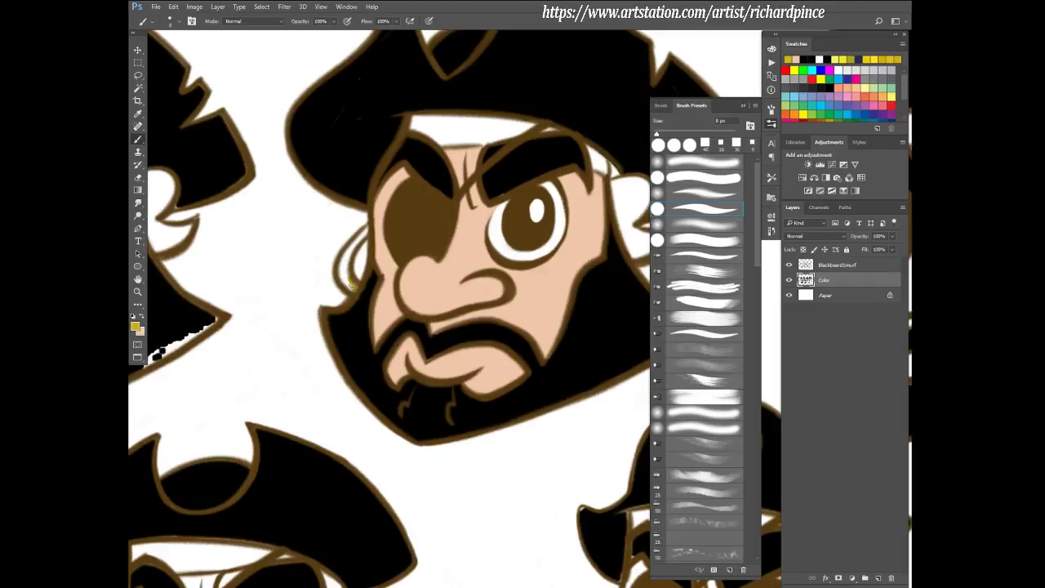
mouse_move(351, 285)
left_mouse_down()
mouse_move(344, 261)
mouse_move(364, 232)
left_mouse_up()
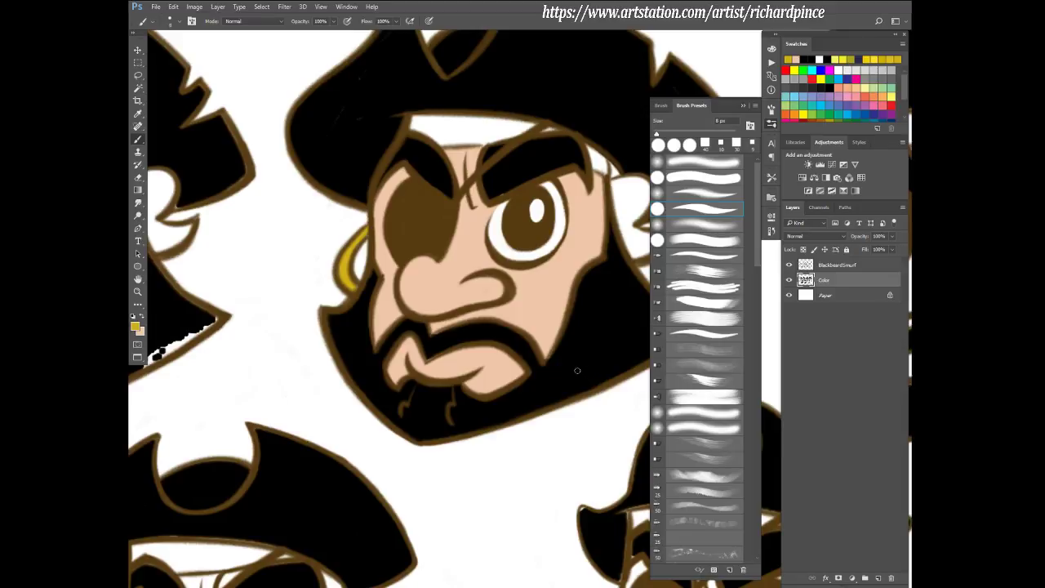
- Undo the earring paint and the face's skin-tone stroke and fill, back to the active face selection
key("ctrl+alt+z")
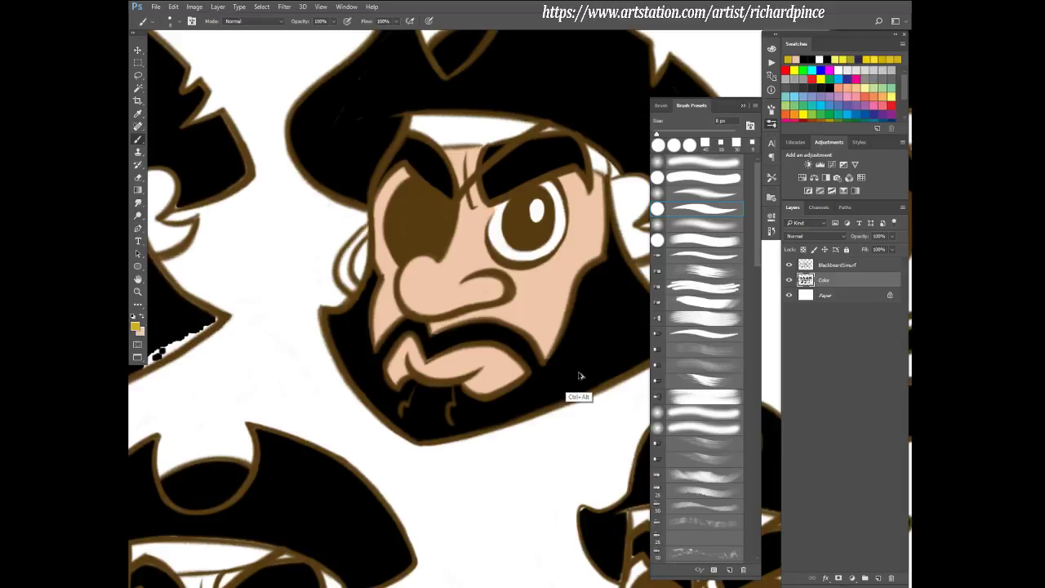
key("ctrl+alt+z")
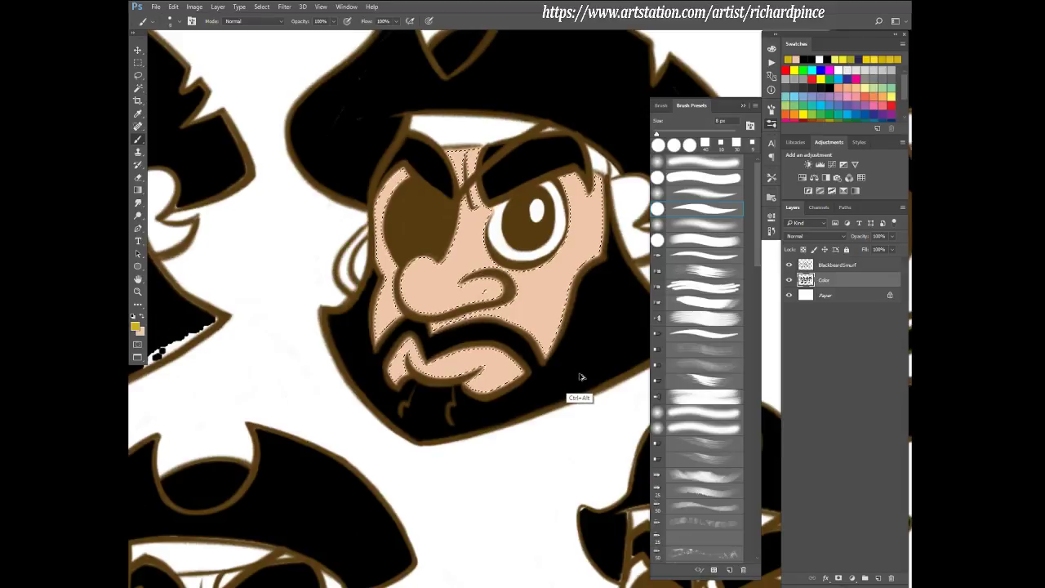
key("ctrl+alt+z")
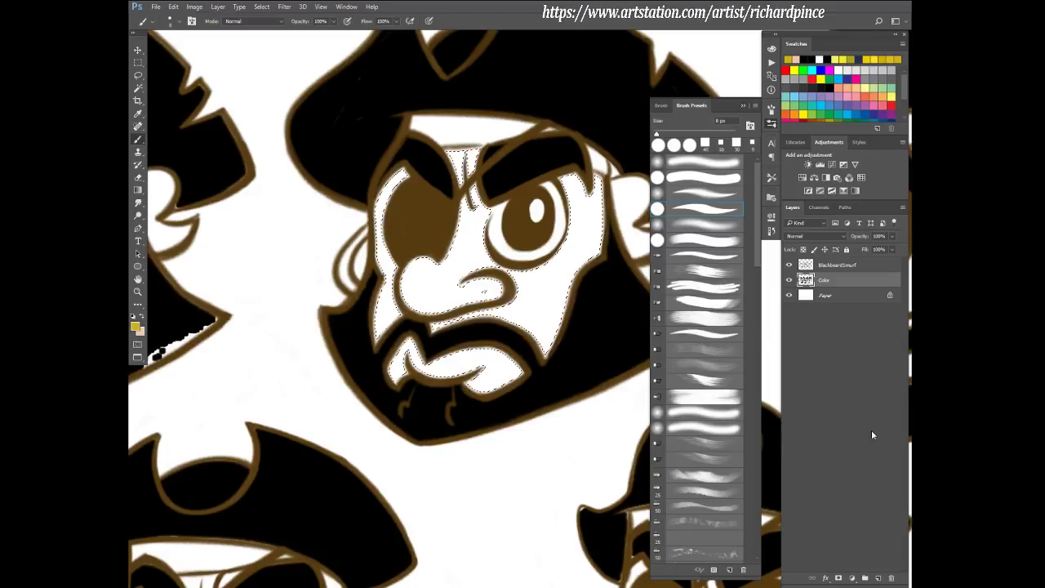
- Create a new layer above the Color layer and fill the selected face areas with the skin tone
left_click(878, 578)
key("alt+BackSpace")
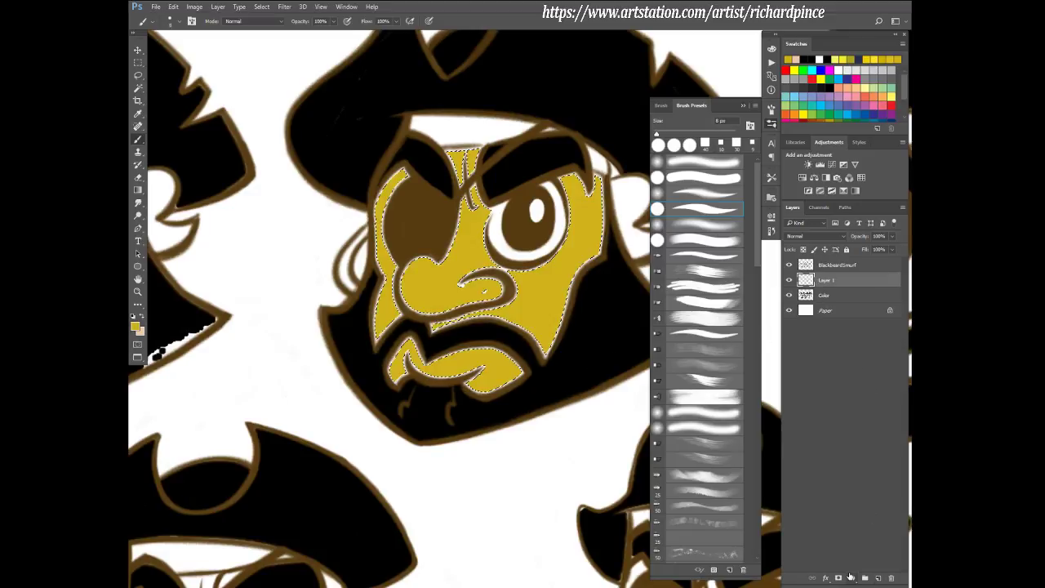
key("x")
key("alt+BackSpace")
key("x")
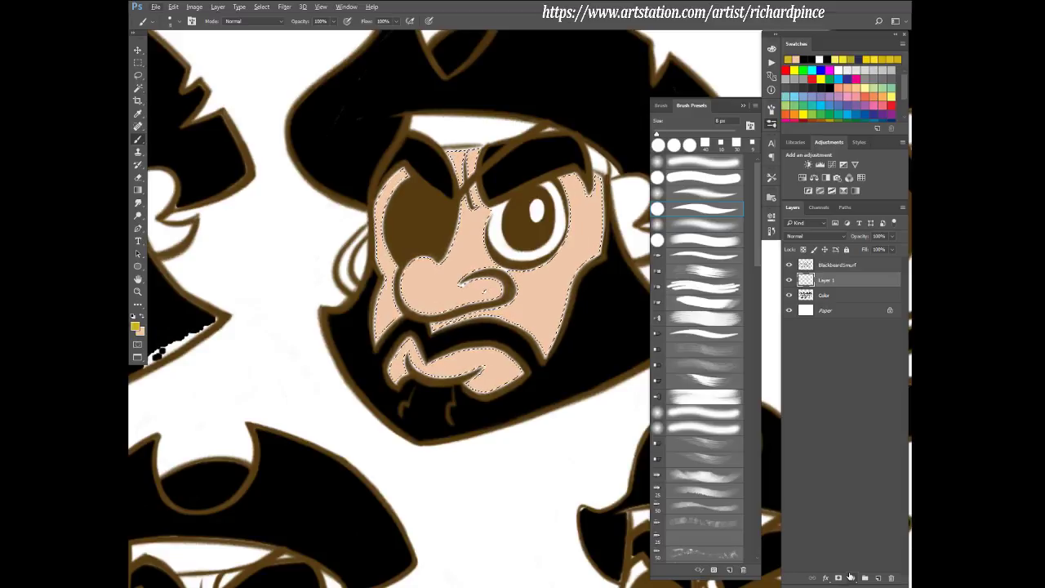
- Stroke the face selection with a 10 px centred skin-tone outline on the new layer and deselect it
key("alt+e")
key("s")
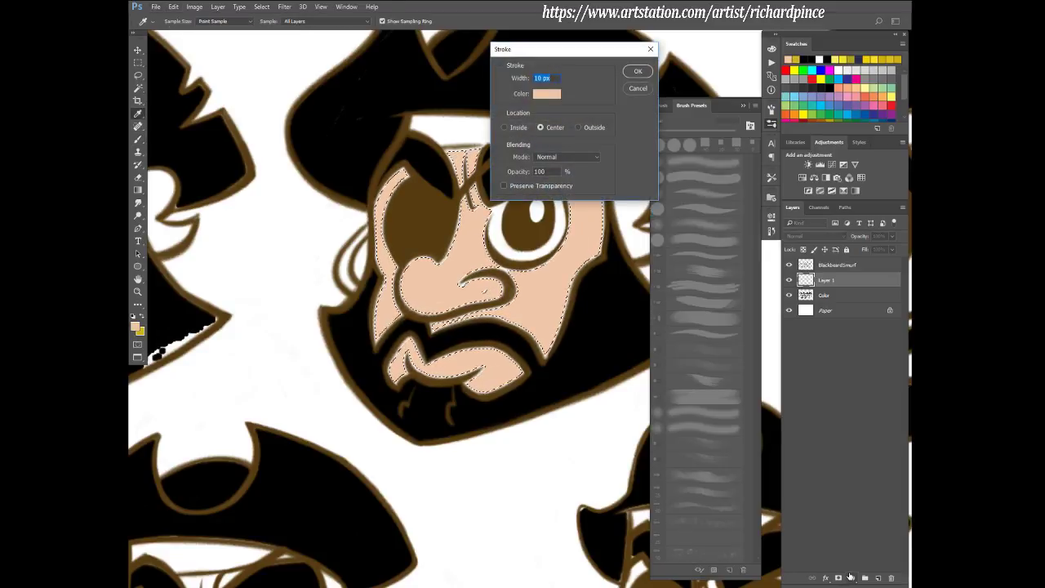
key("Return")
key("b")
key("ctrl+d")
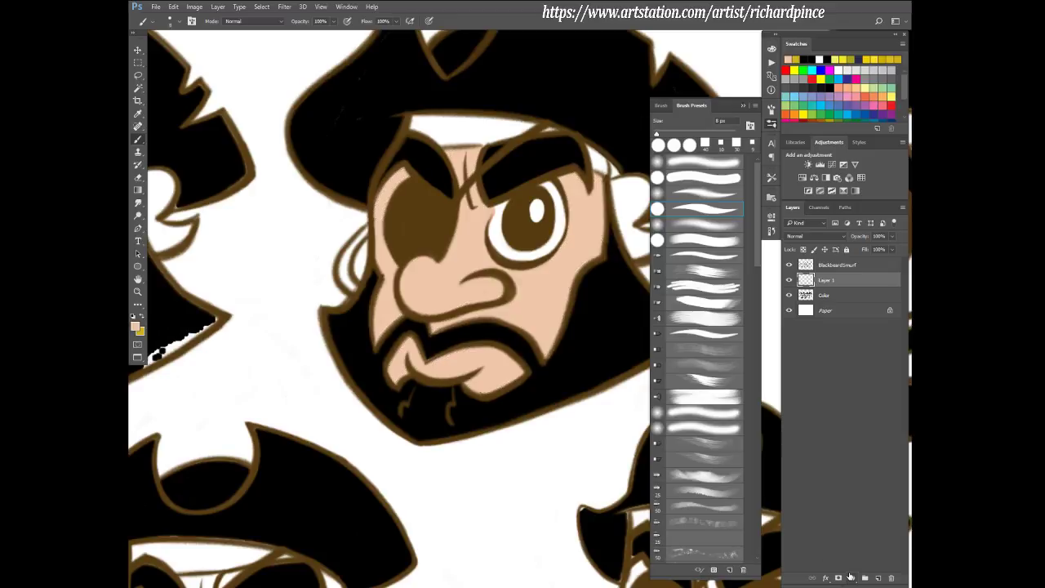
key("e")
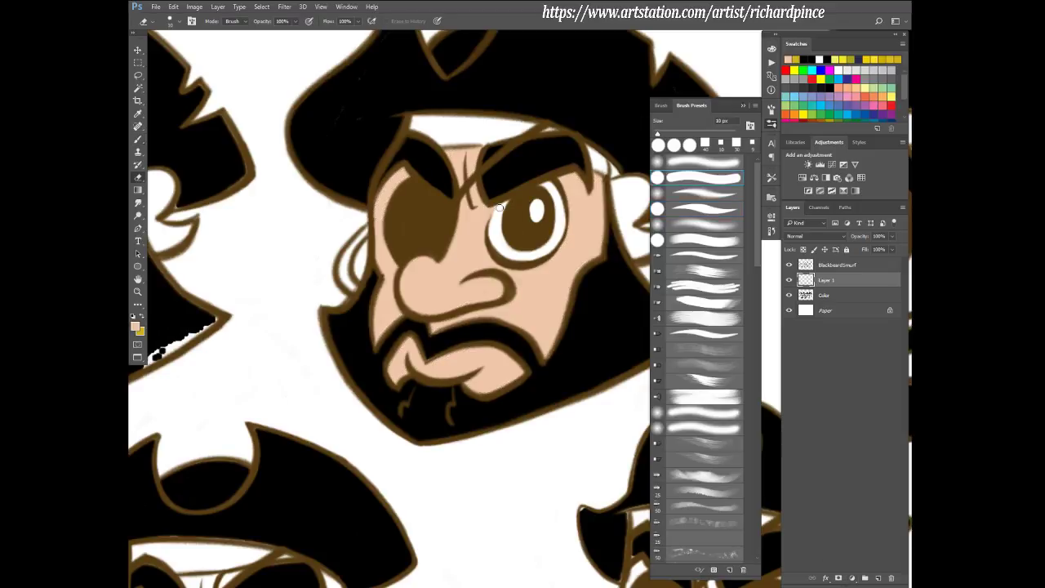
key("b")
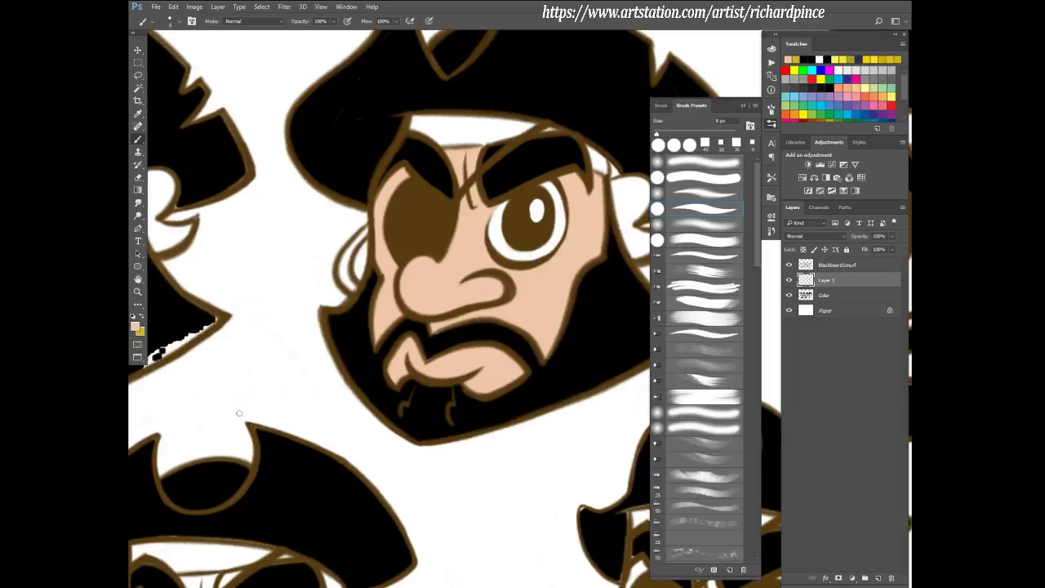
- Set the foreground colour to a dark red and enlarge the brush to 35 px
left_click(136, 326)
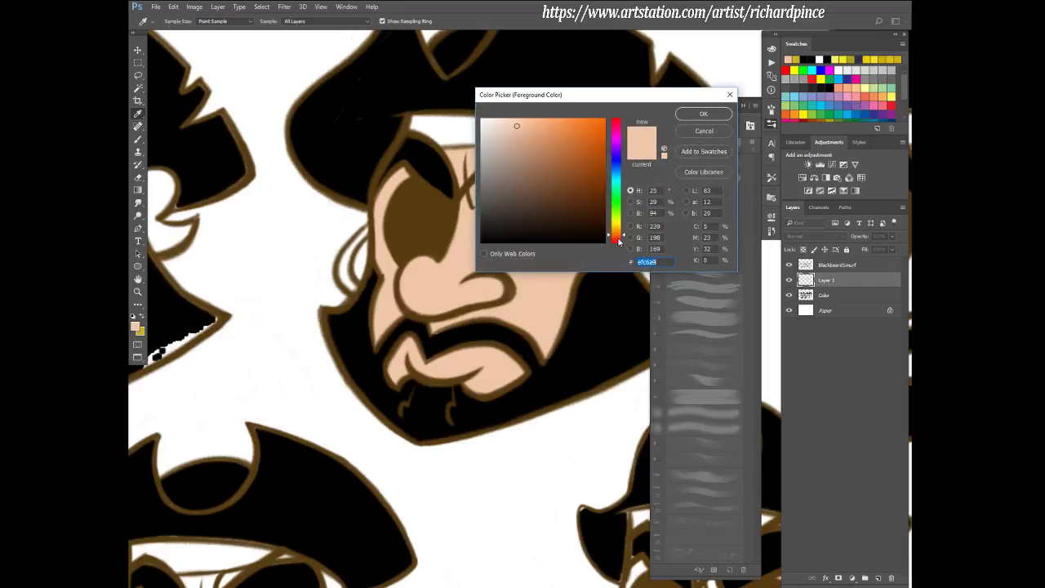
left_click_drag(618, 241, 618, 244)
left_click_drag(592, 126, 566, 177)
left_click(700, 114)
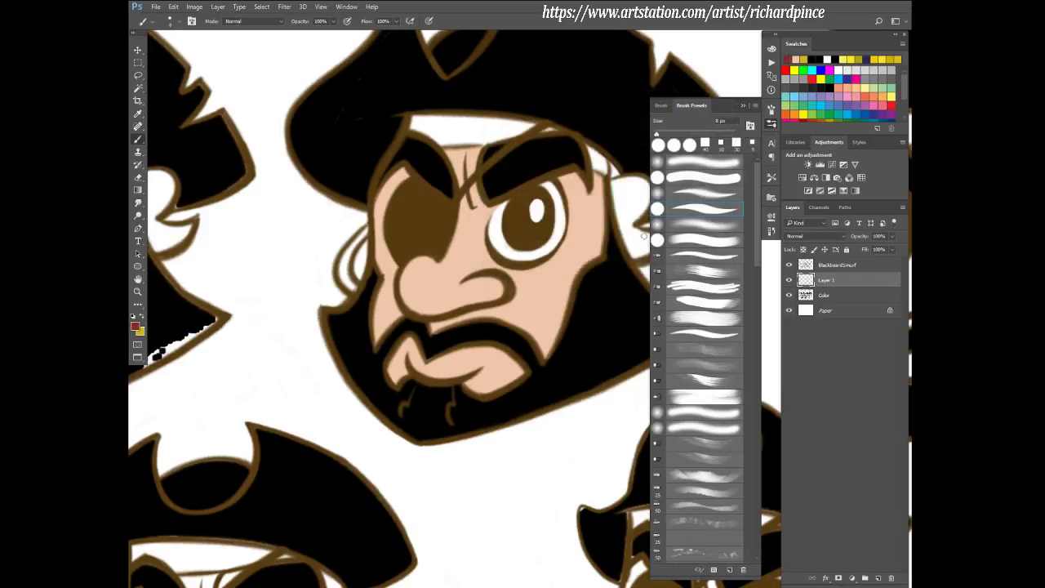
key("bracketright")
key("bracketright")
key("bracketright")
key("bracketright")
key("bracketright")
key("bracketright")
key("bracketleft")
- Select the white bandana areas of the pirate with the Magic Wand on the line-art layer
left_click(816, 270)
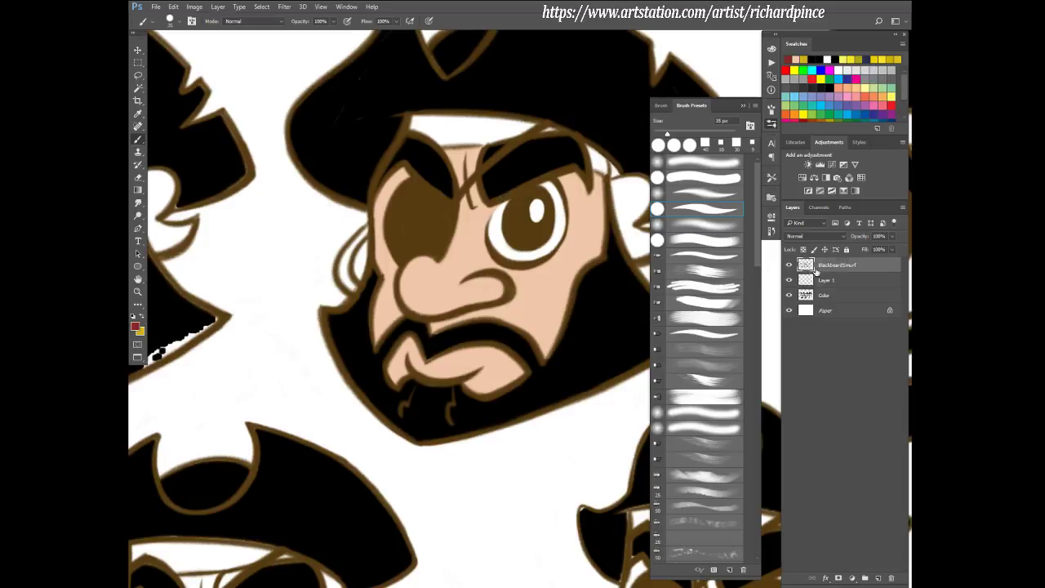
key("w")
left_click(629, 212)
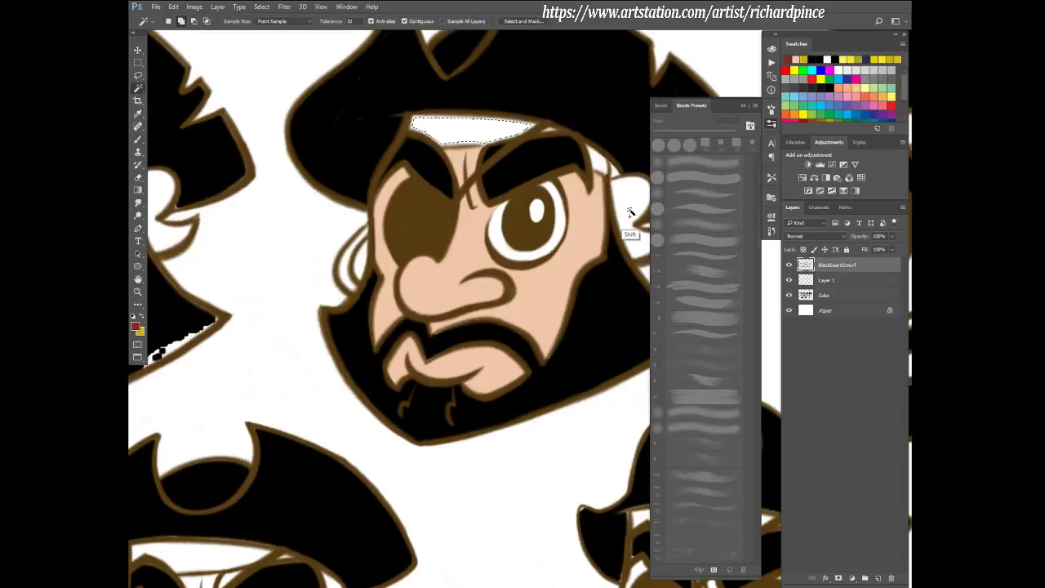
left_click(629, 212, "shift")
left_click_drag(620, 264, 531, 285)
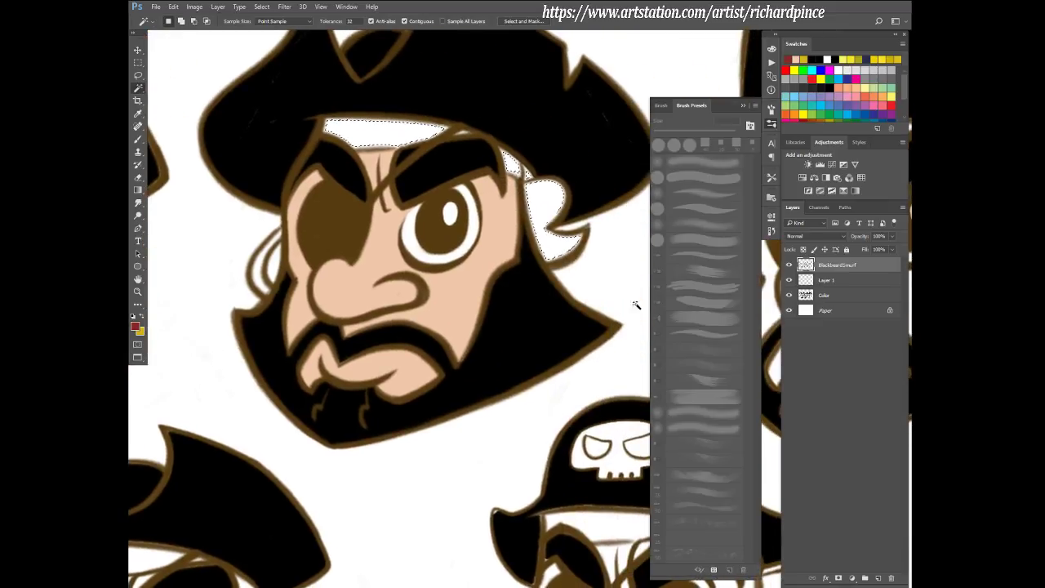
- Create a new layer above Layer 1, fill the bandana selection with dark red, extend the red beneath the outlines and deselect
left_click(826, 280)
left_click(789, 280)
left_click(788, 280)
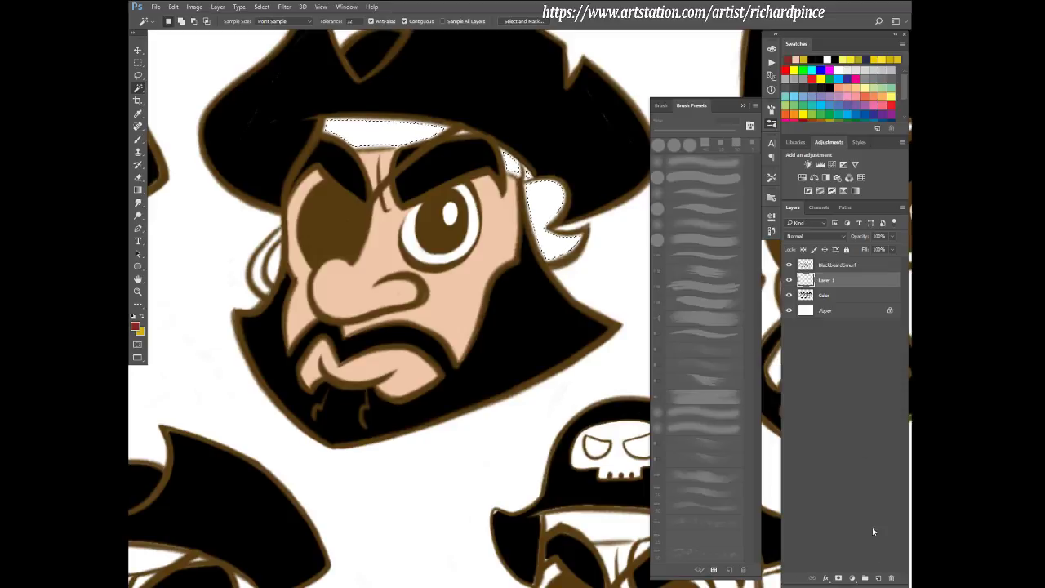
left_click(877, 578)
key("alt+BackSpace")
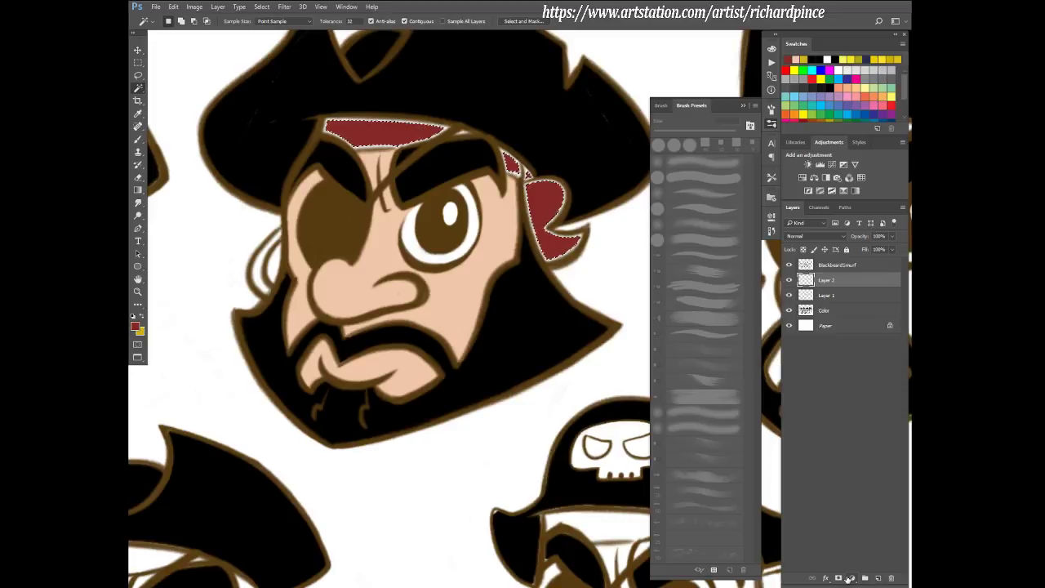
key("ctrl+u")
key("Escape")
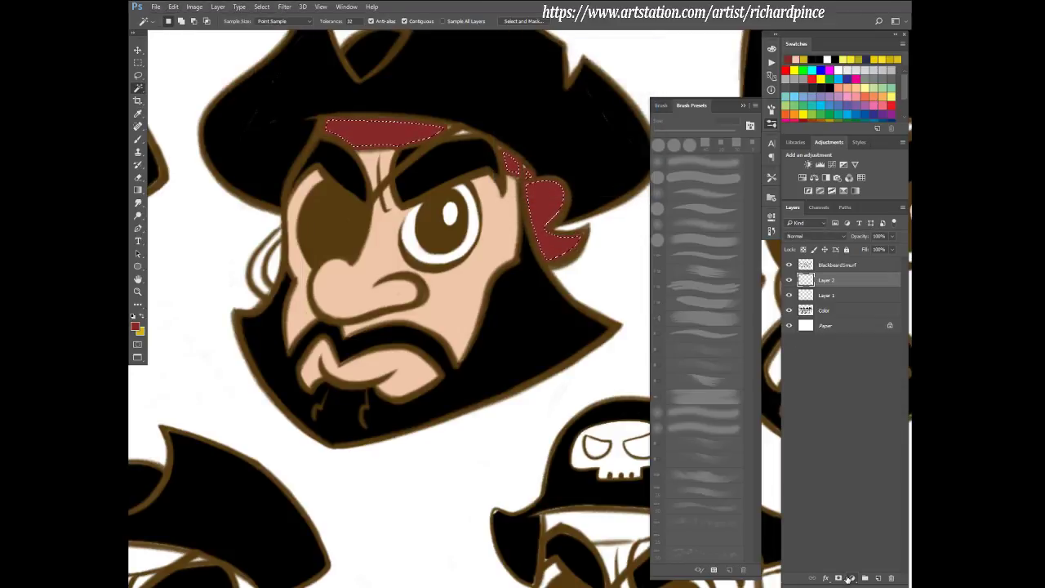
key("ctrl+d")
- Reduce the brush to 15 px and paint dark red over the gaps left in the bandana
key("b")
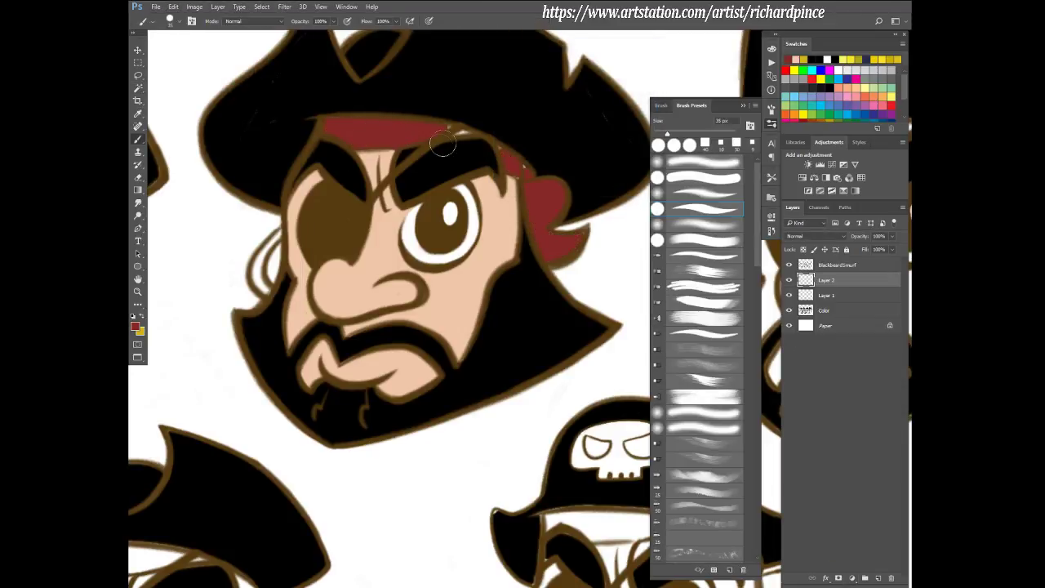
key("bracketleft")
key("bracketleft")
key("bracketleft")
left_click_drag(452, 126, 472, 131)
mouse_move(516, 168)
left_mouse_down()
mouse_move(553, 185)
mouse_move(555, 201)
left_mouse_up()
- Paint the pirate's earring golden yellow with the 15 px brush
left_click_drag(577, 329, 552, 338)
key("x")
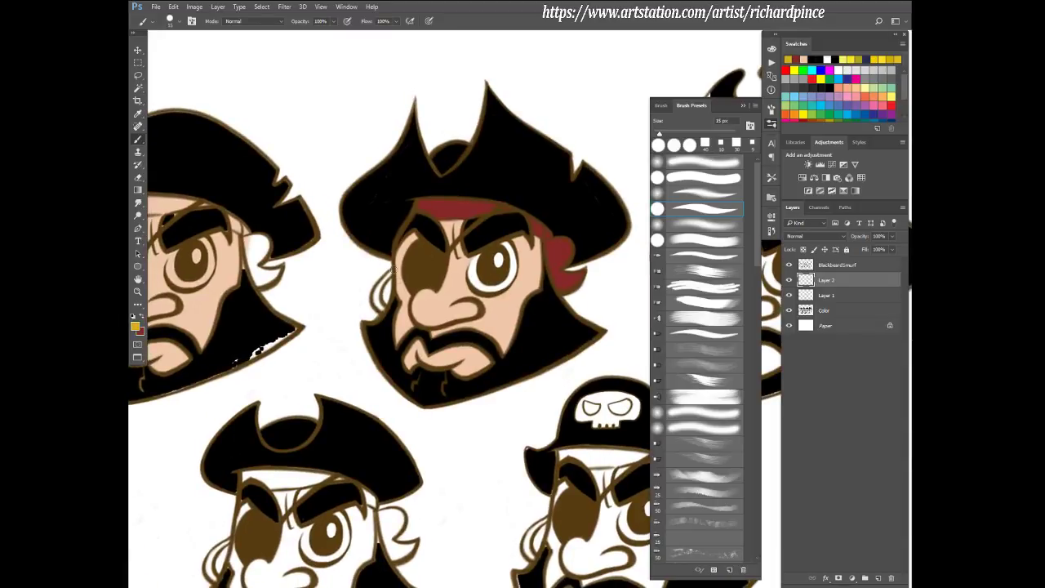
mouse_move(378, 295)
left_mouse_down()
mouse_move(382, 308)
mouse_move(376, 290)
mouse_move(393, 269)
left_mouse_up()
scroll(576, 334, "down", 3)
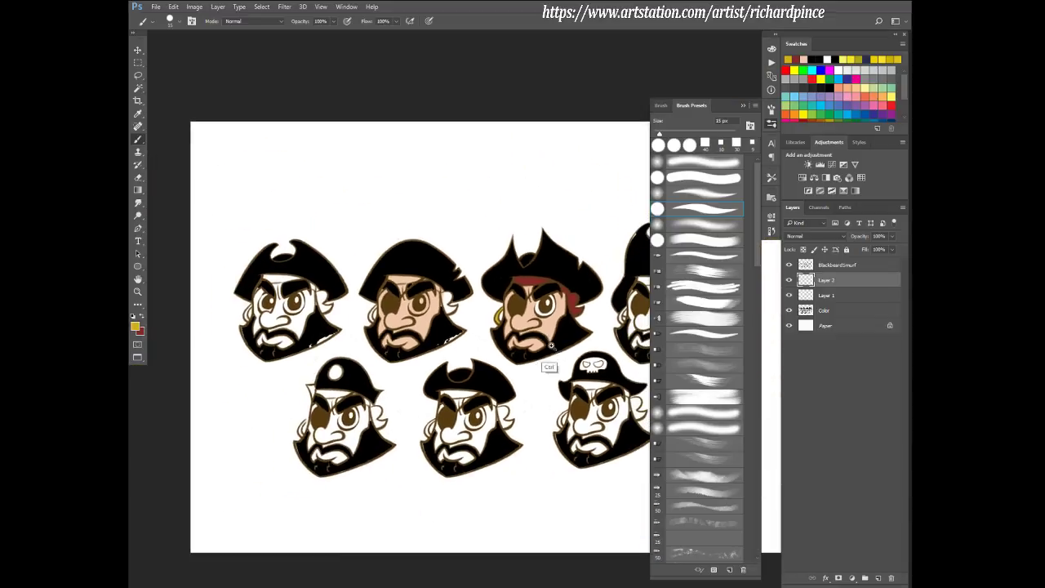
left_click_drag(516, 337, 505, 332)
scroll(523, 339, "down", 2)
scroll(530, 338, "up", 2)
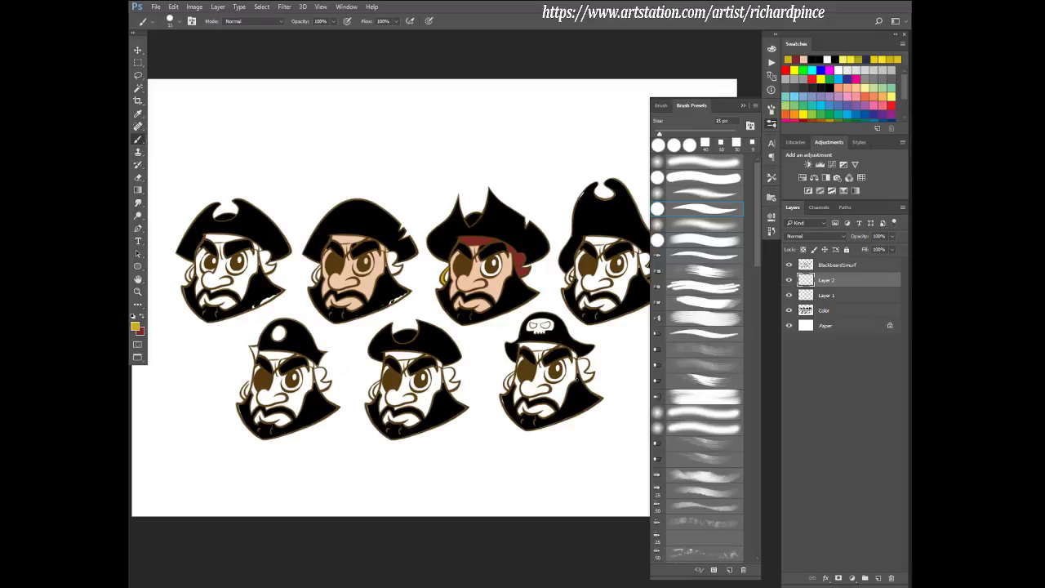
- Lighten the black on the Color layer to dark grey using Hue/Saturation with Lightness at about +36
left_click(821, 317)
left_click(790, 310)
left_click(789, 310)
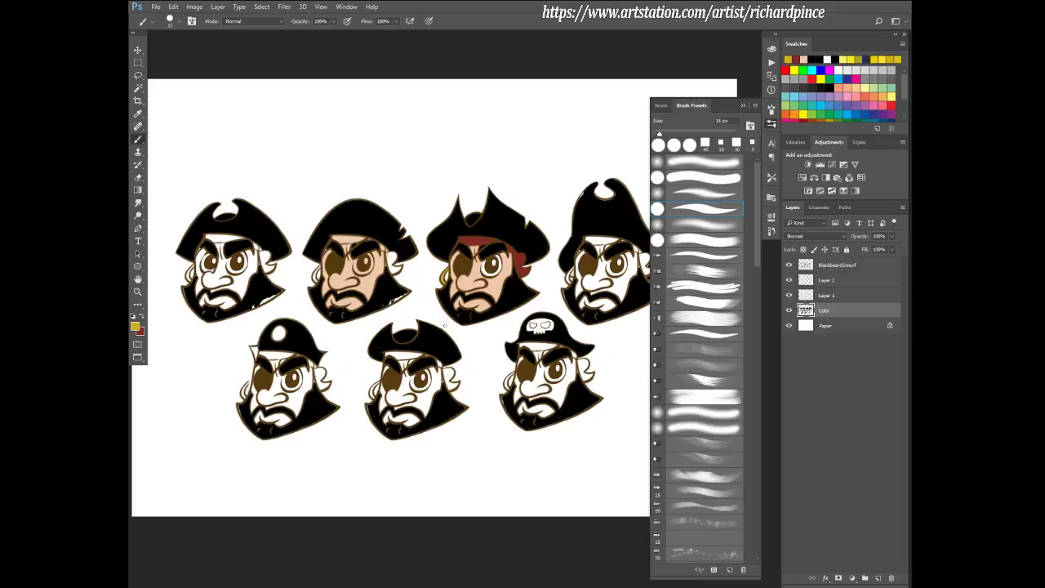
key("ctrl+u")
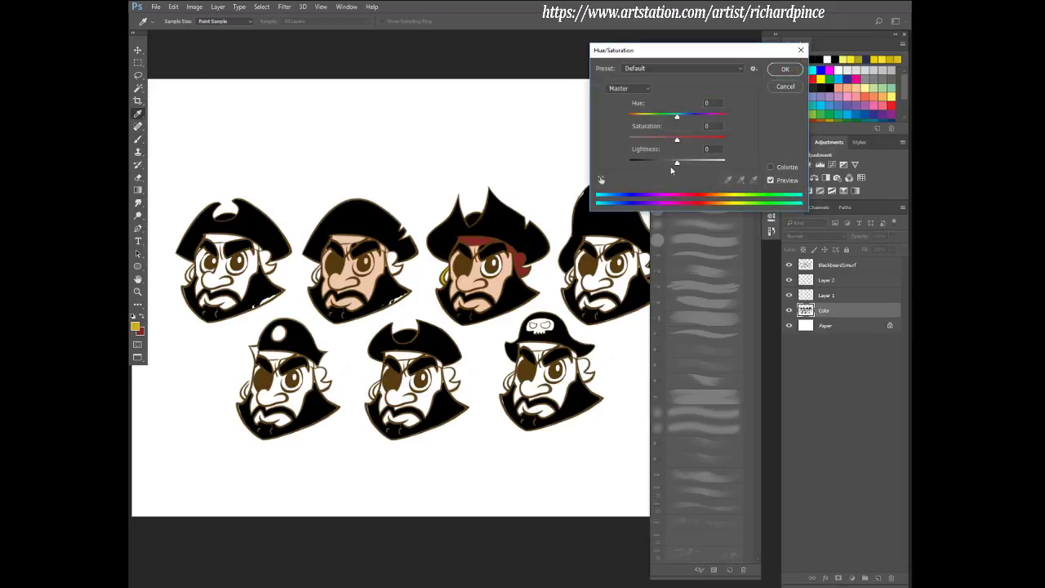
left_click_drag(678, 168, 691, 166)
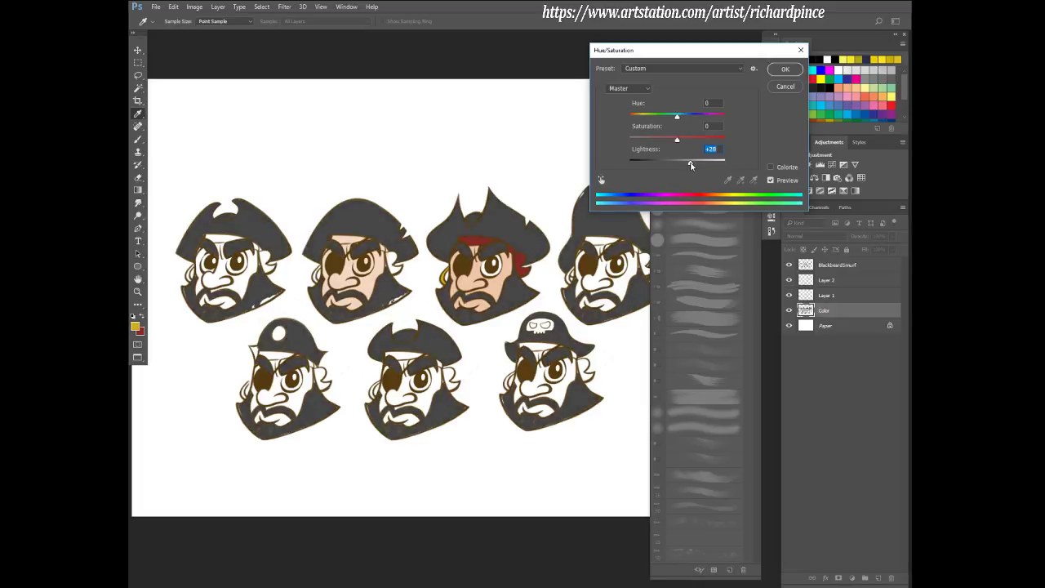
left_click_drag(692, 165, 695, 165)
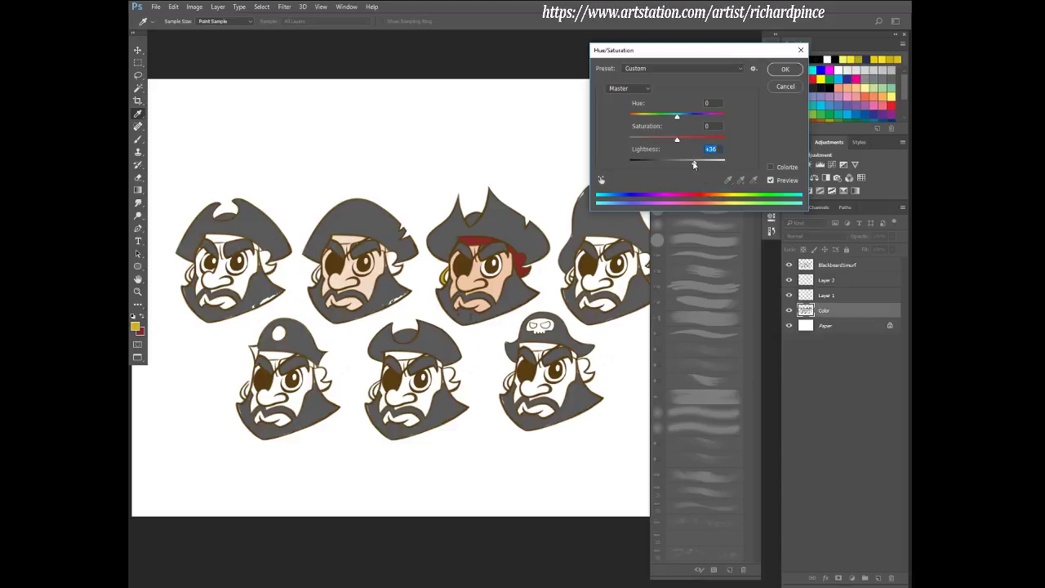
left_click_drag(677, 141, 693, 164)
key("Return")
key("b")
- Fill the Paper layer with bright cyan blue
left_click(841, 327)
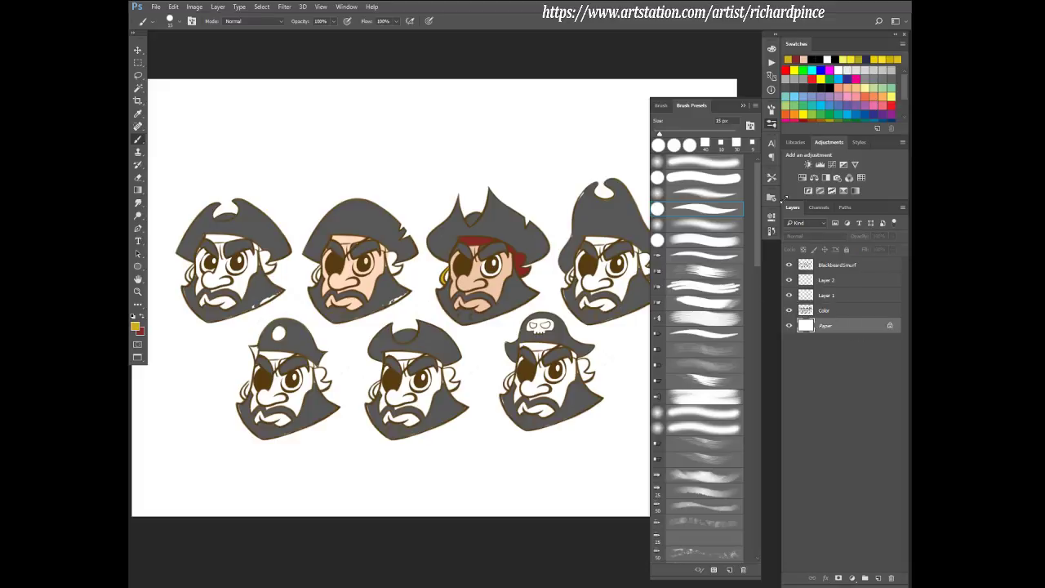
left_click(820, 106)
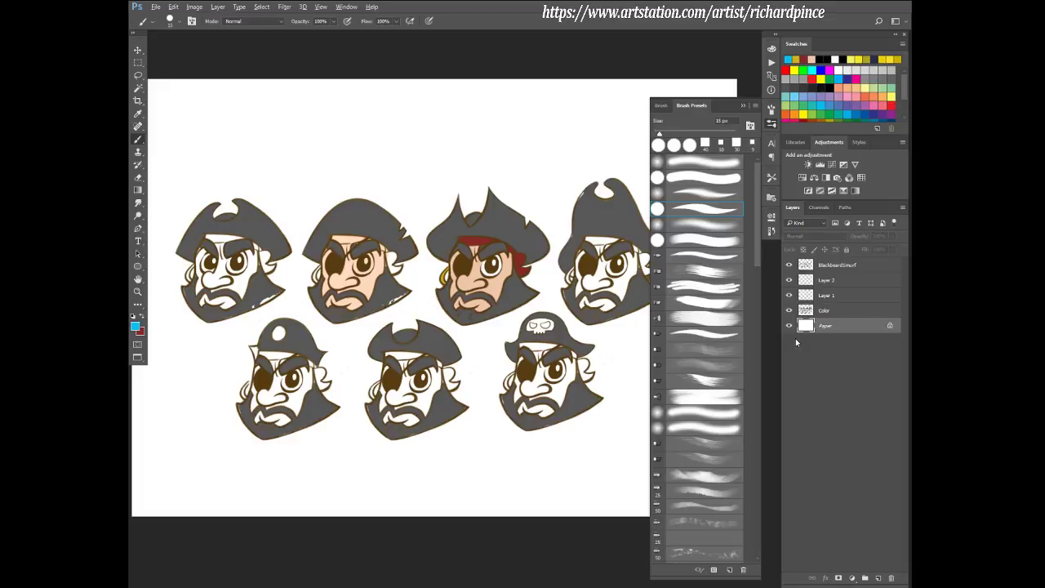
key("alt+BackSpace")
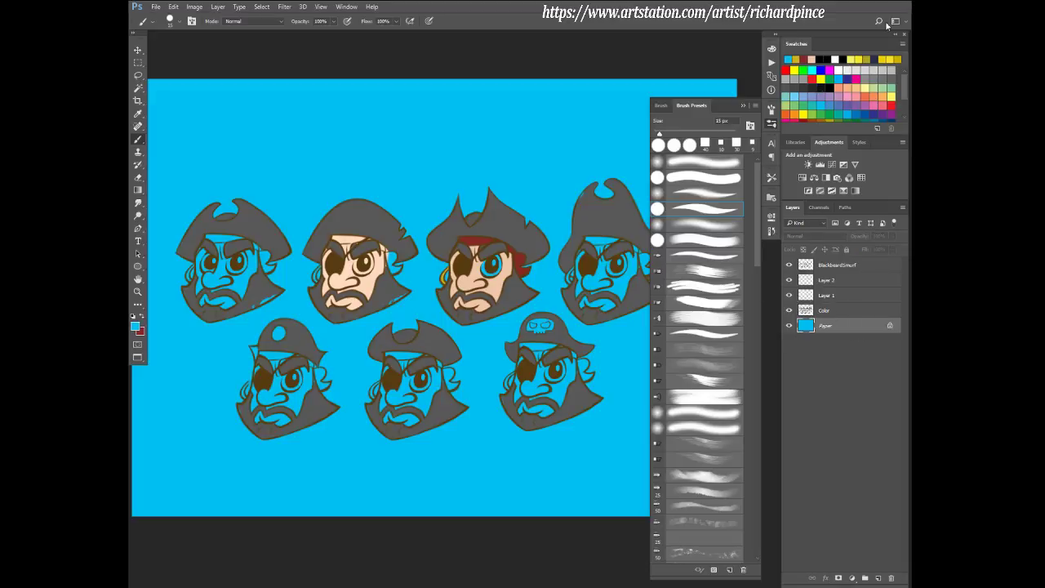
- Shift the Paper layer to pale turquoise with Hue/Saturation: Hue -21, Saturation -1, Lightness +40
key("ctrl+u")
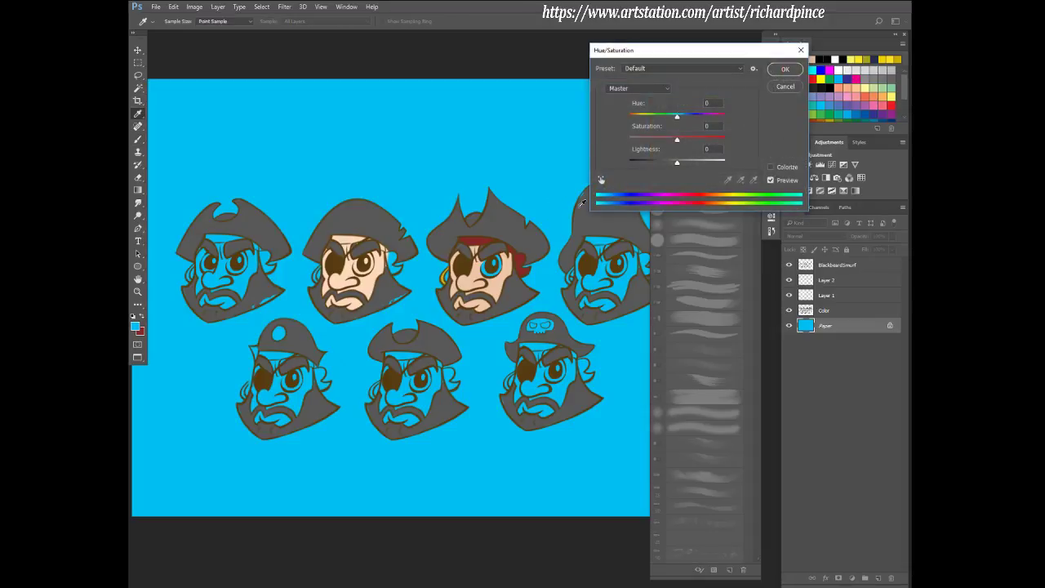
left_click_drag(676, 120, 696, 166)
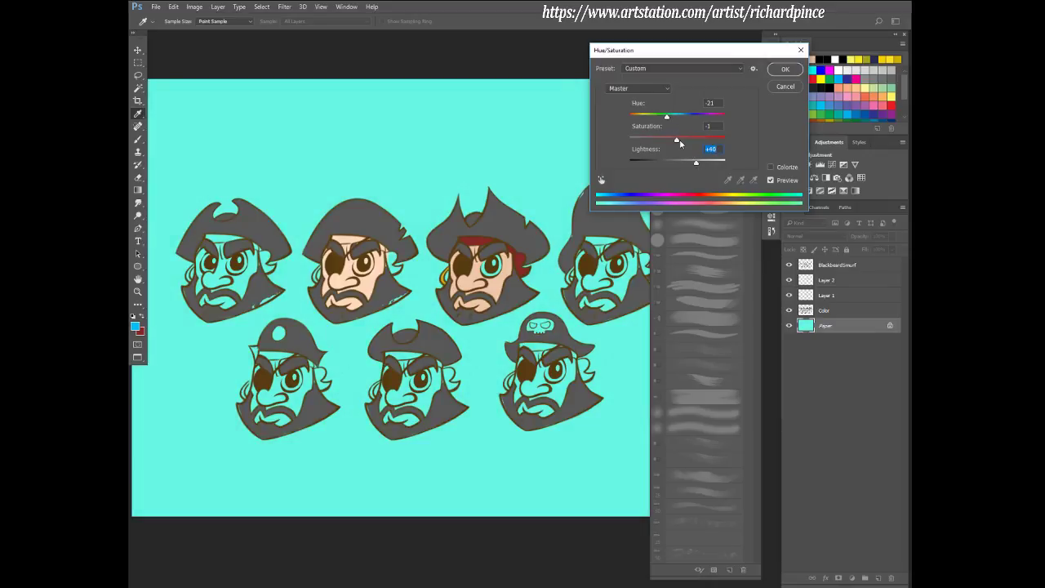
key("Return")
key("b")
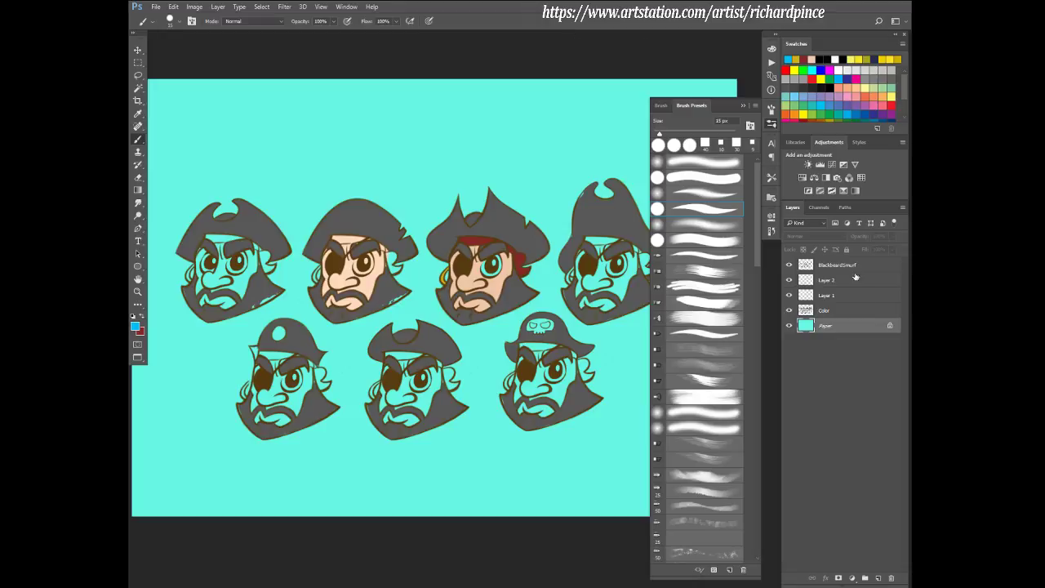
- Create a new layer above the Color layer and paint the bandana pirate's eye white on it
left_click(861, 311)
left_click(878, 577)
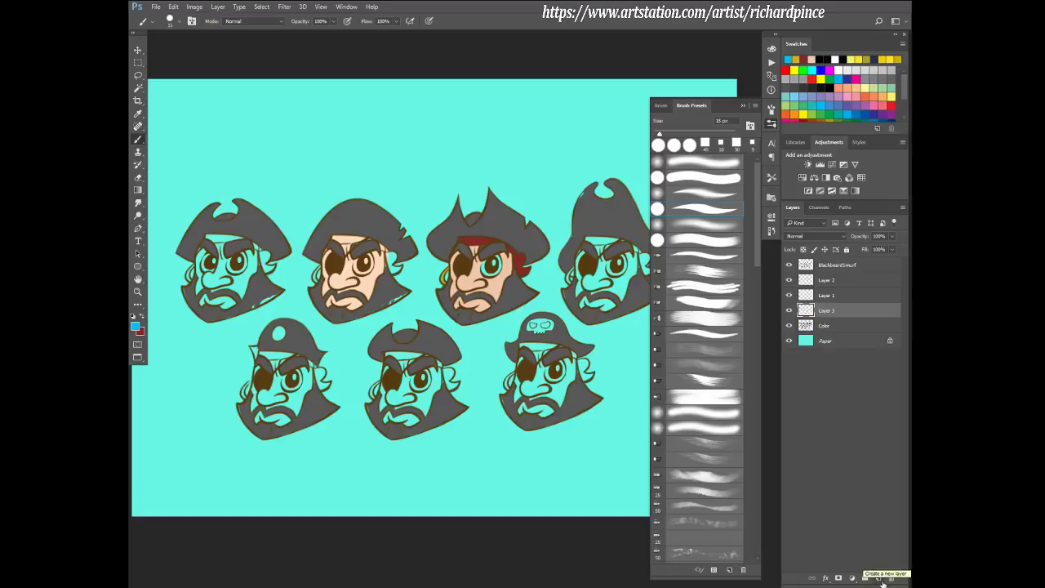
key("d")
key("x")
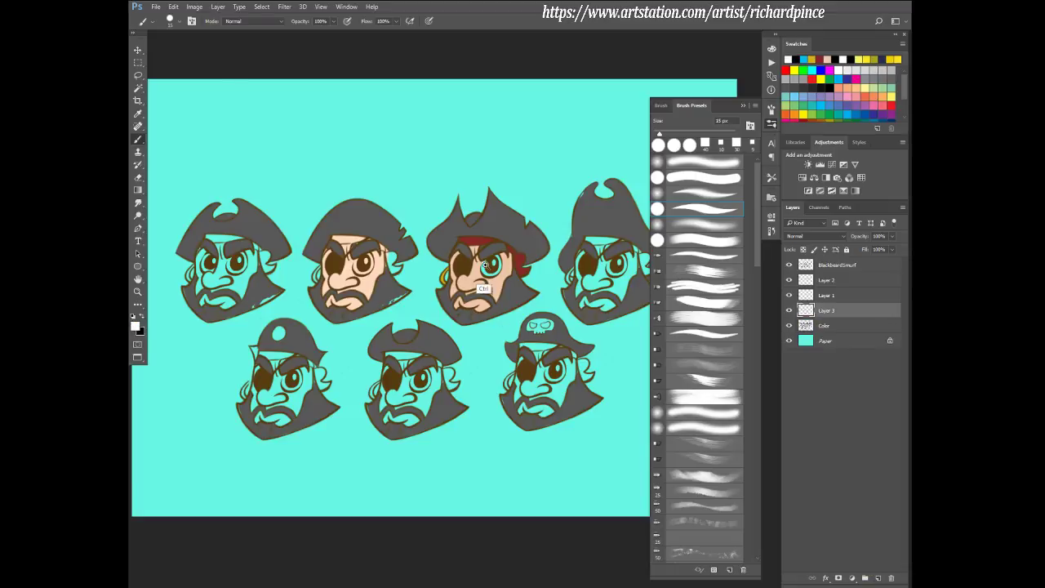
scroll(496, 263, "up", 3)
mouse_move(500, 249)
left_mouse_down()
mouse_move(504, 266)
mouse_move(472, 257)
mouse_move(470, 291)
mouse_move(499, 297)
mouse_move(517, 282)
mouse_move(523, 259)
mouse_move(510, 233)
mouse_move(522, 260)
left_mouse_up()
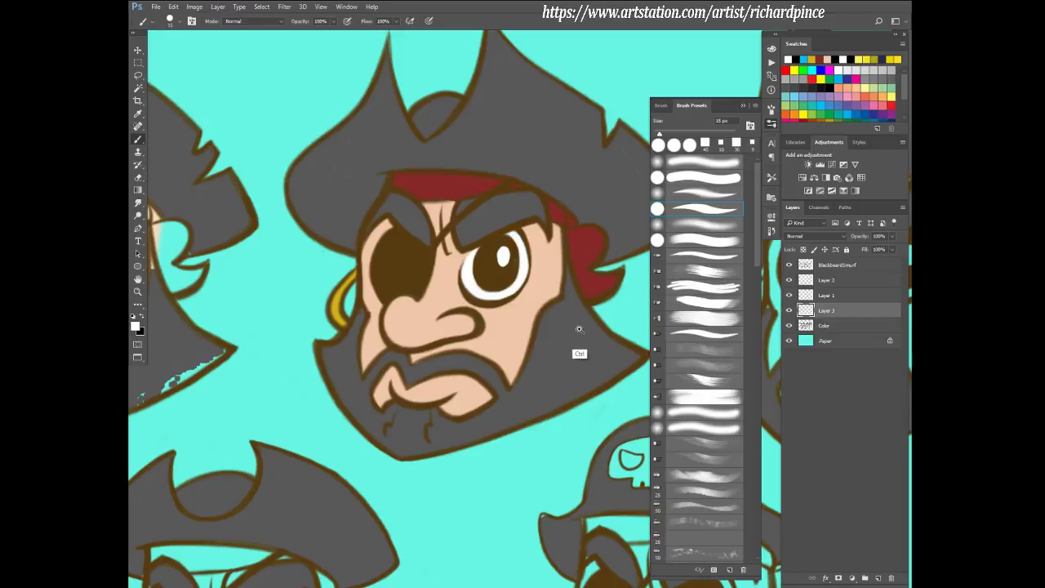
- Examine the coloured heads and compare them with the line-art layer hidden and shown
scroll(578, 350, "down", 3)
scroll(560, 367, "up", 3)
scroll(564, 311, "down", 5)
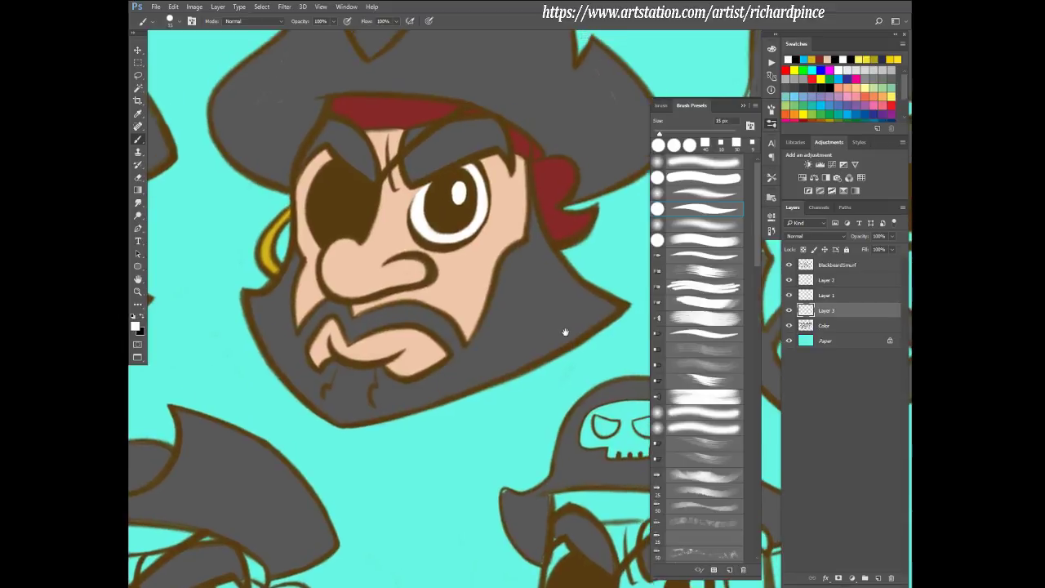
scroll(546, 367, "down", 4)
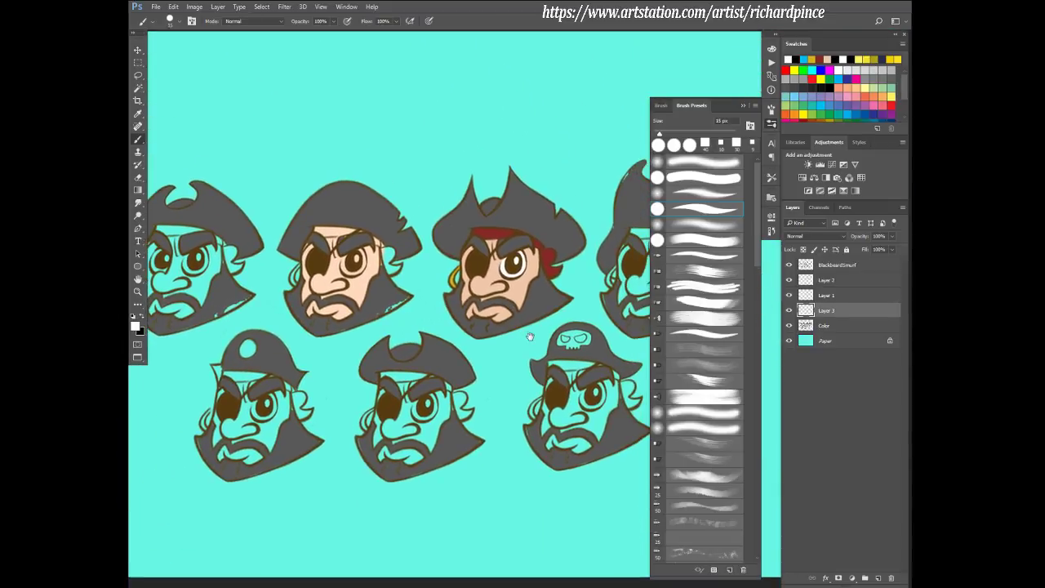
left_click_drag(541, 337, 530, 330)
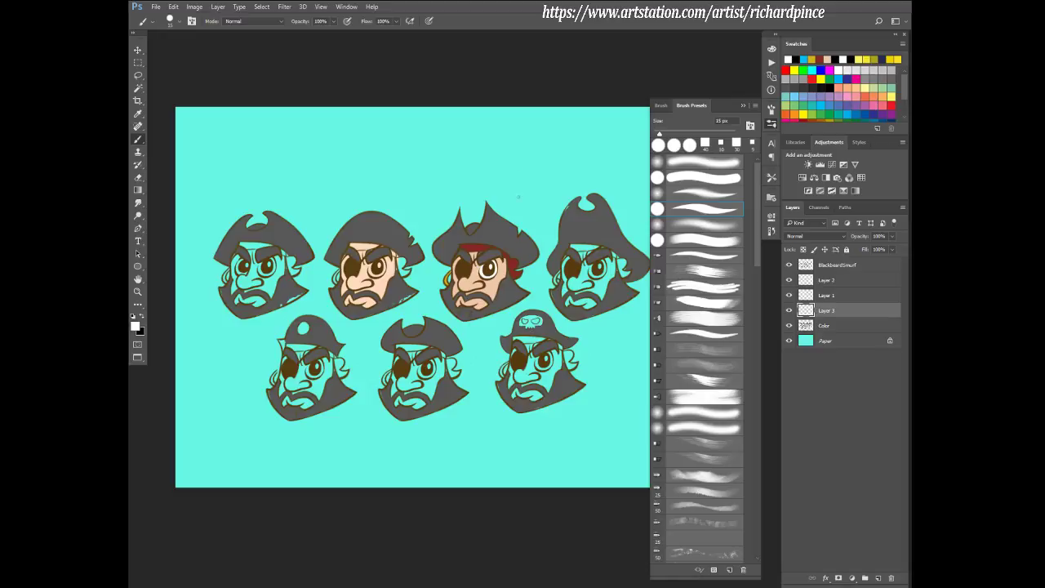
left_click(824, 266)
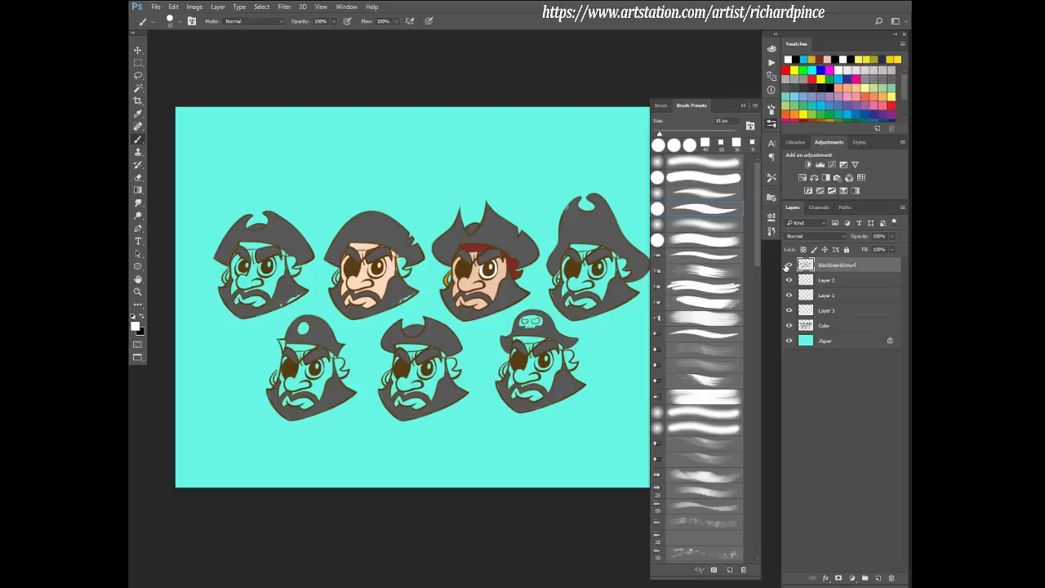
left_click(788, 265)
left_click(788, 266)
left_click(789, 266)
left_click(789, 266)
left_click(790, 265)
left_click(790, 265)
- Try darkening the line-art layer to black with Hue/Saturation at Lightness -100
key("ctrl+u")
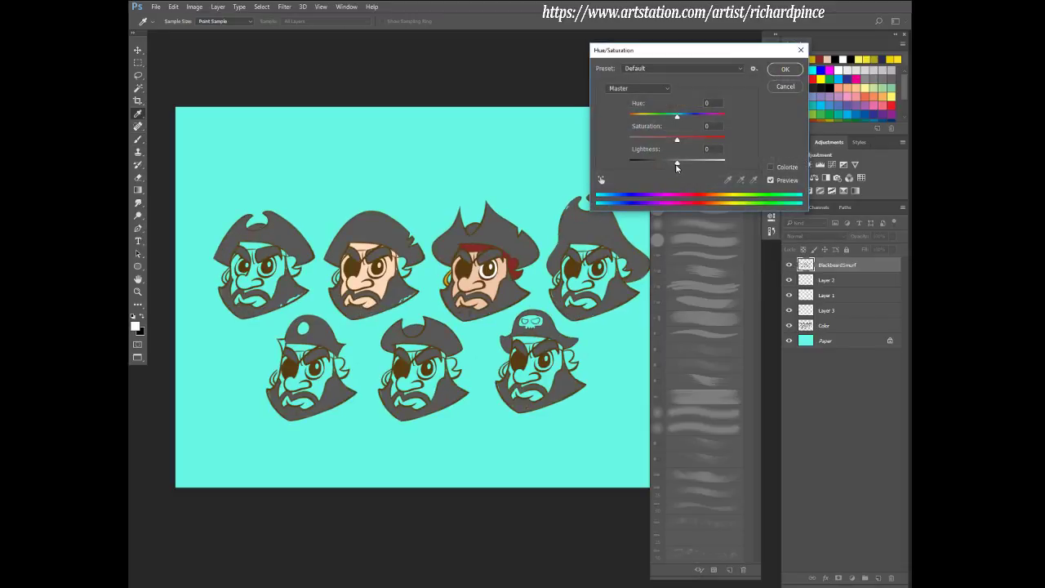
left_click_drag(676, 161, 620, 161)
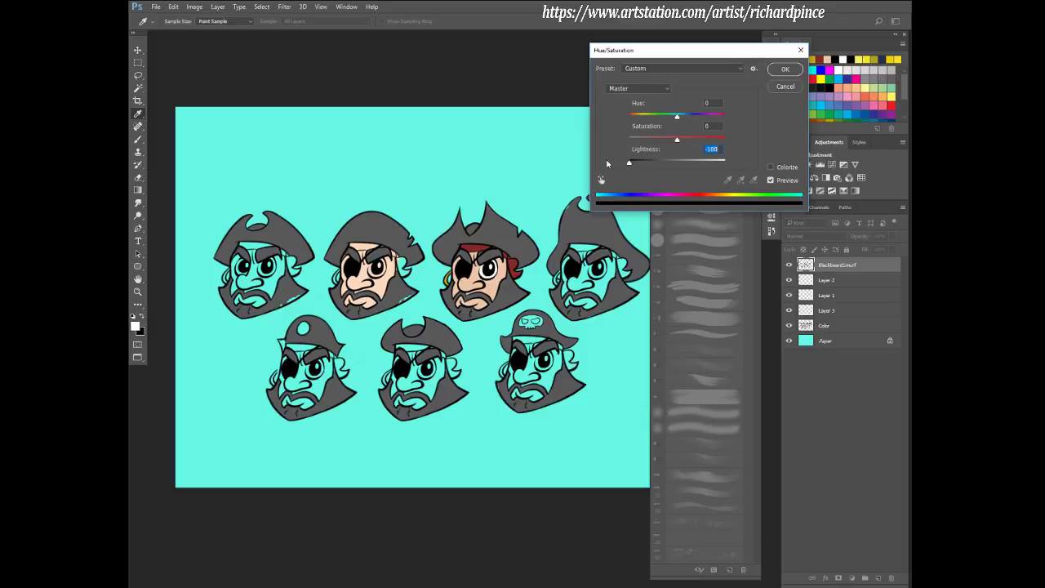
mouse_move(615, 163)
left_mouse_down()
mouse_move(664, 163)
mouse_move(603, 173)
left_mouse_up()
left_click(782, 72)
key("b")
- Darken the brown line-art layer with Hue/Saturation at Lightness -60
scroll(509, 280, "down", 5)
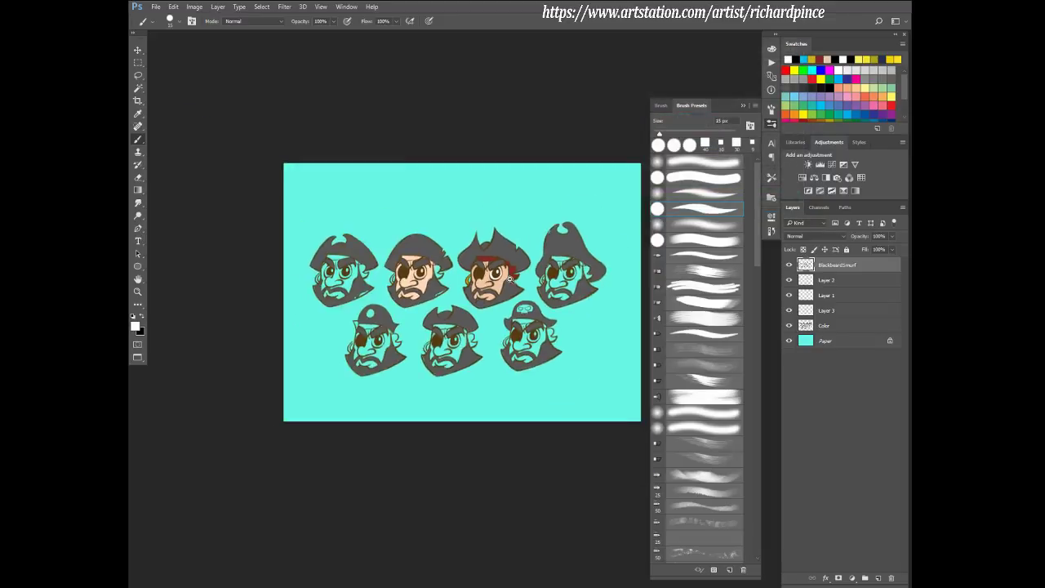
scroll(552, 325, "down", 3)
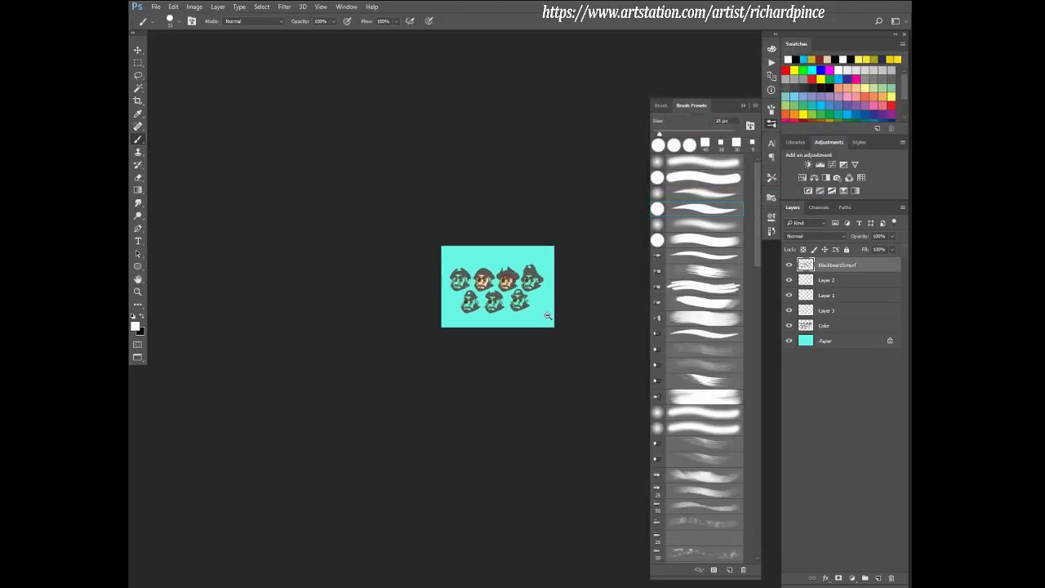
key("ctrl+u")
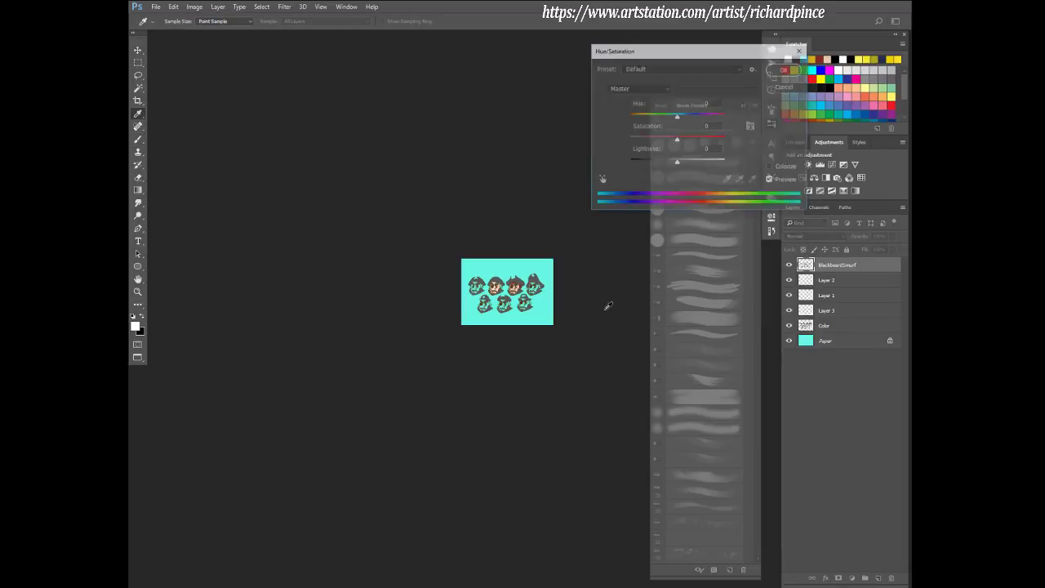
left_click_drag(677, 164, 650, 164)
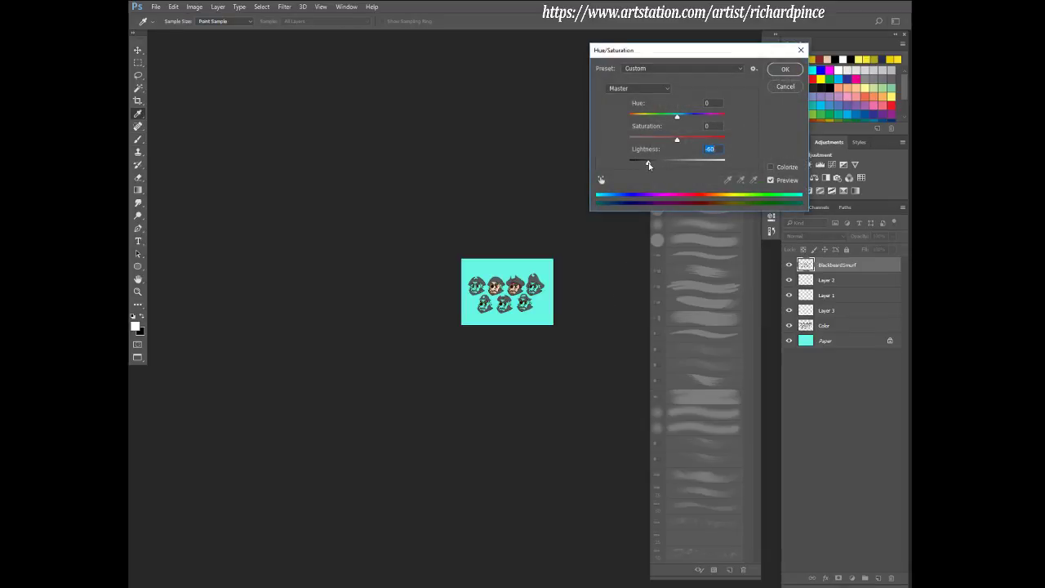
left_click(785, 69)
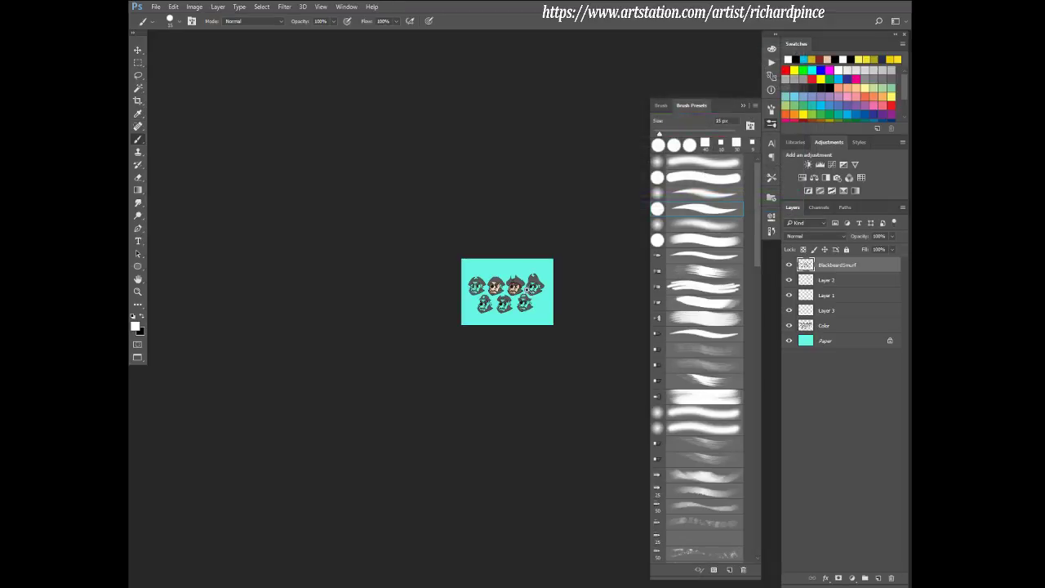
scroll(529, 287, "up", 5)
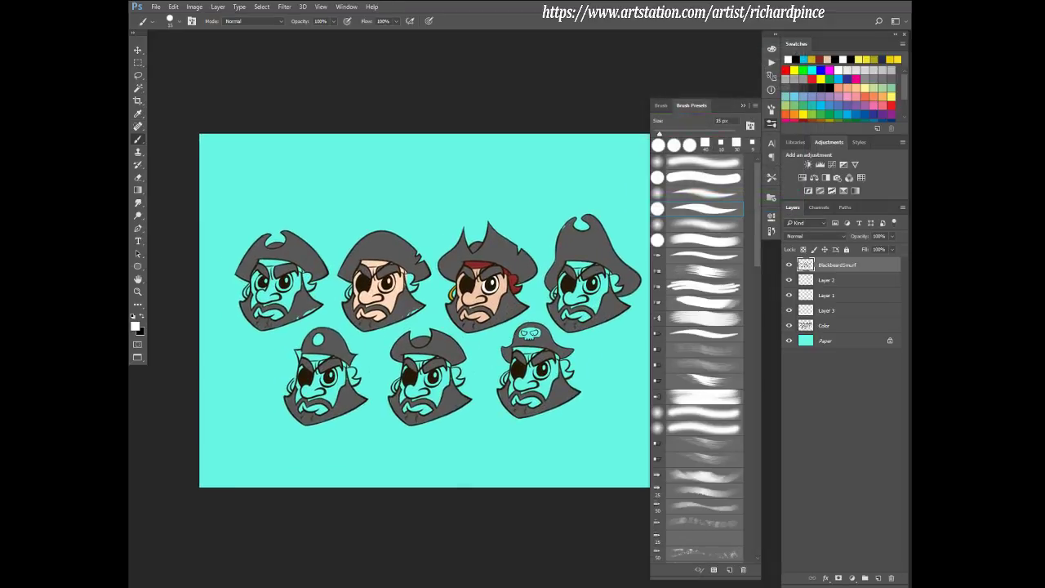
key("ctrl+u")
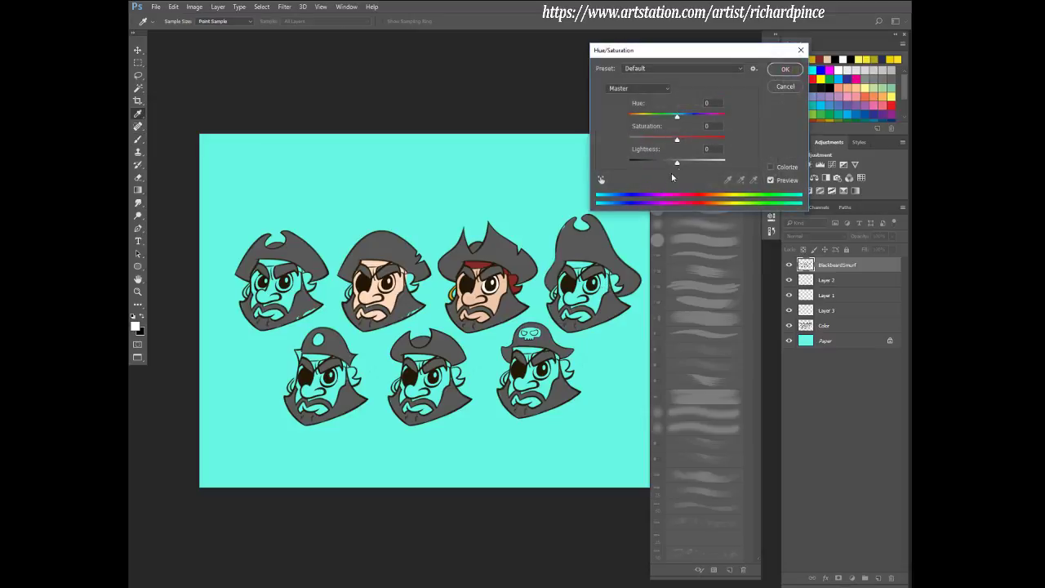
left_click_drag(676, 164, 585, 155)
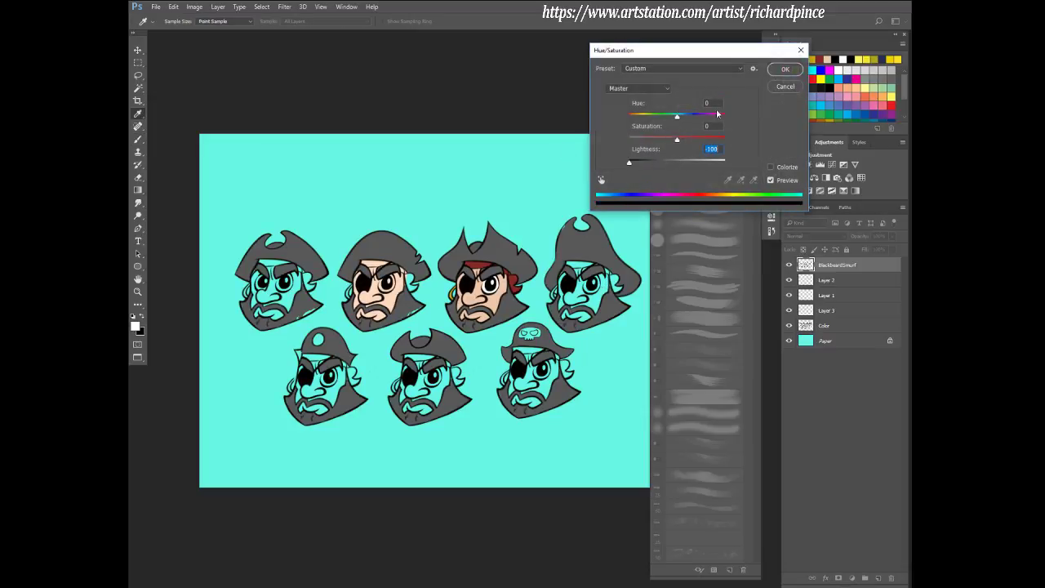
left_click(792, 90)
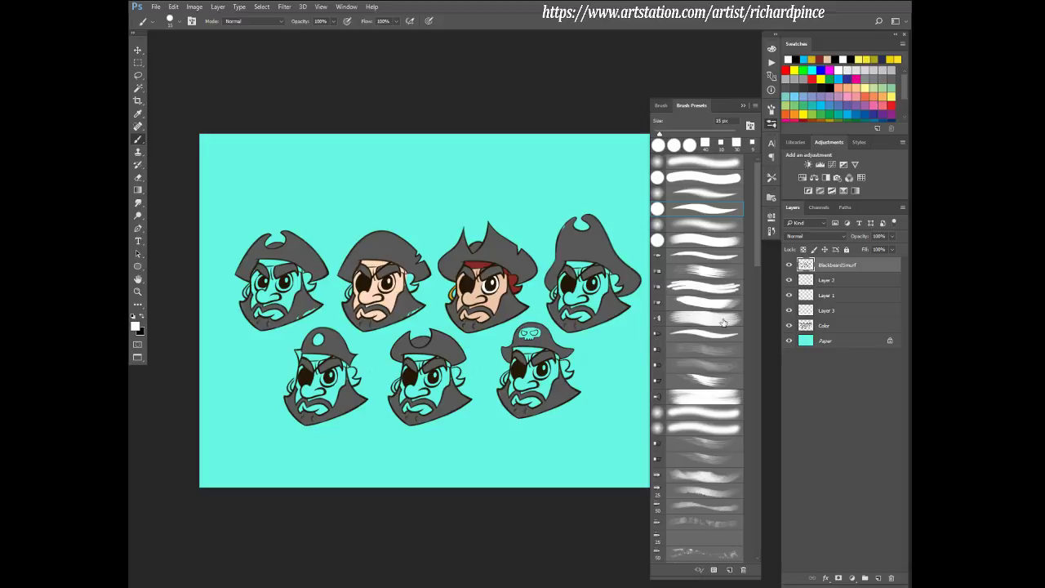
- Check which parts of the heads are on Layer 2, Layer 3 and the Color layer by hiding and showing each
left_click(788, 279)
left_click(789, 279)
left_click(788, 310)
left_click(788, 310)
left_click(789, 326)
left_click(788, 326)
- Lasso the hats of the third and second pirates in the top row, following the brims above the faces
key("l")
mouse_move(507, 201)
left_mouse_down()
mouse_move(434, 240)
mouse_move(442, 287)
mouse_move(477, 263)
mouse_move(529, 291)
mouse_move(544, 279)
mouse_move(536, 231)
mouse_move(508, 197)
left_mouse_up()
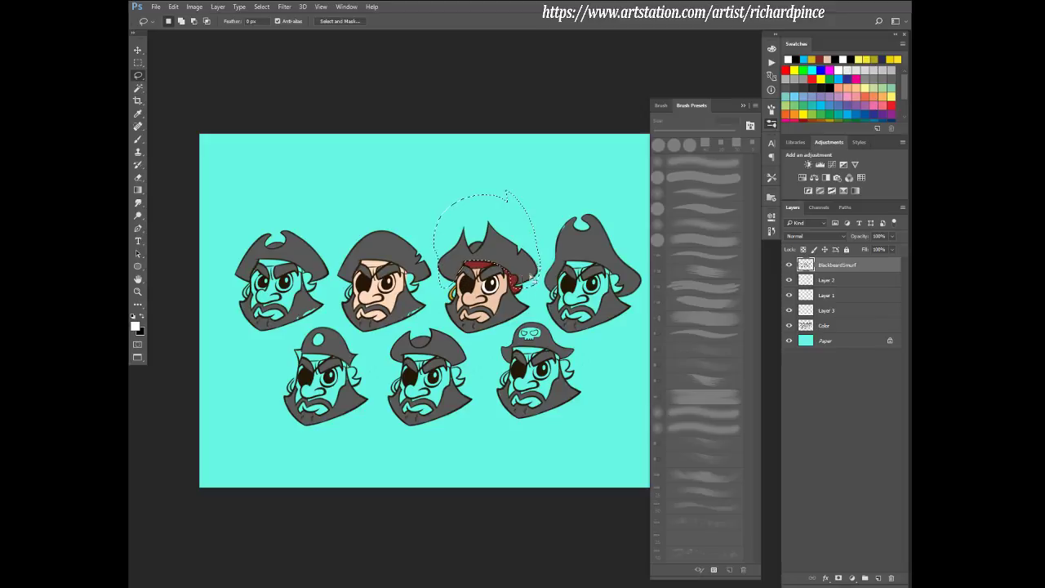
mouse_move(434, 285)
left_mouse_down()
mouse_move(381, 266)
mouse_move(351, 278)
mouse_move(341, 313)
mouse_move(350, 218)
mouse_move(444, 245)
mouse_move(457, 259)
left_mouse_up()
left_click_drag(405, 299, 567, 304)
mouse_move(495, 255)
left_mouse_down()
mouse_move(455, 214)
mouse_move(269, 199)
left_mouse_up()
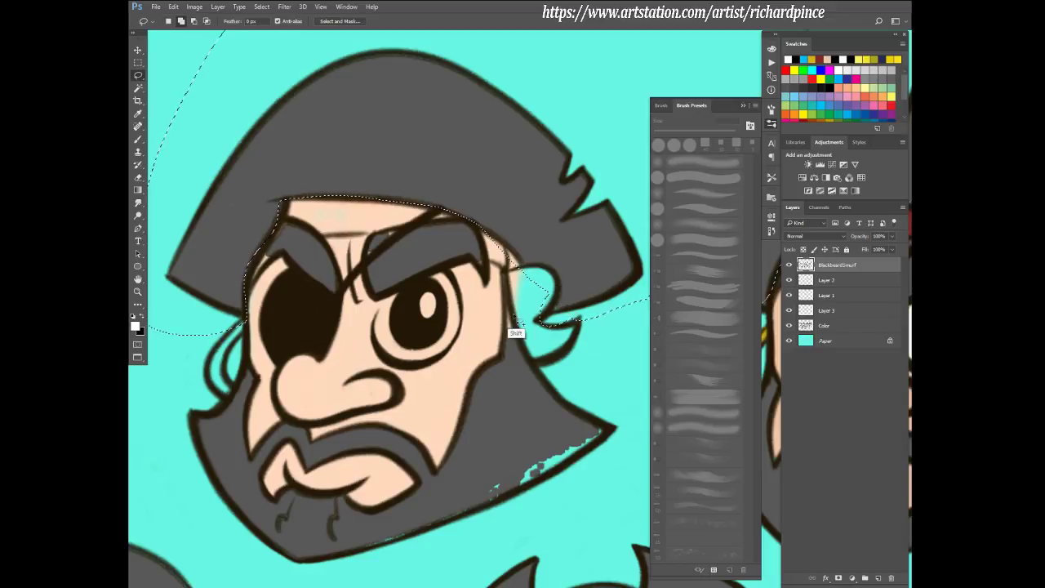
mouse_move(555, 366)
left_mouse_down()
mouse_move(508, 367)
mouse_move(592, 345)
left_mouse_up()
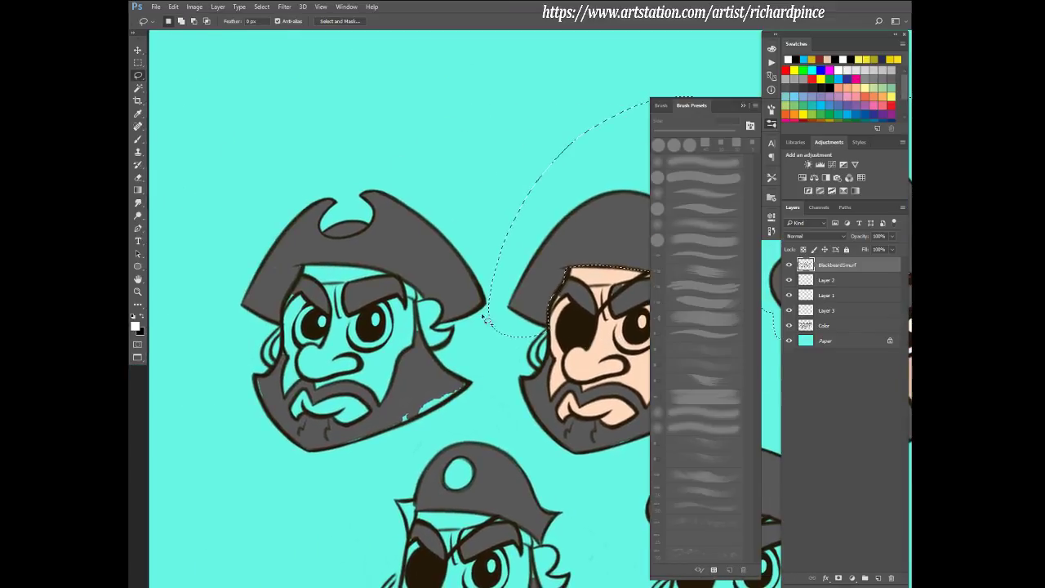
- Add the hats of the first top-row pirate and the first bottom-row pirate to the lasso selection
mouse_move(486, 306)
left_mouse_down()
mouse_move(440, 320)
mouse_move(426, 304)
mouse_move(289, 287)
mouse_move(277, 334)
mouse_move(208, 290)
mouse_move(494, 192)
mouse_move(485, 323)
mouse_move(522, 346)
left_mouse_up()
scroll(506, 384, "right", 5)
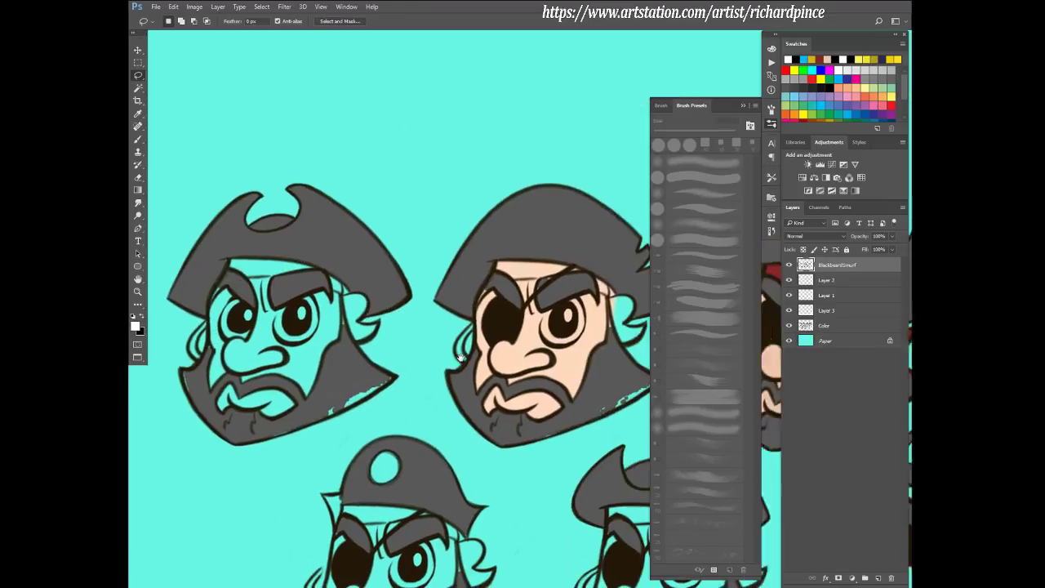
scroll(481, 392, "down", 4)
scroll(474, 375, "left", 3)
mouse_move(453, 348)
left_mouse_down()
mouse_move(394, 237)
mouse_move(253, 339)
mouse_move(343, 331)
mouse_move(436, 364)
mouse_move(450, 351)
left_mouse_up()
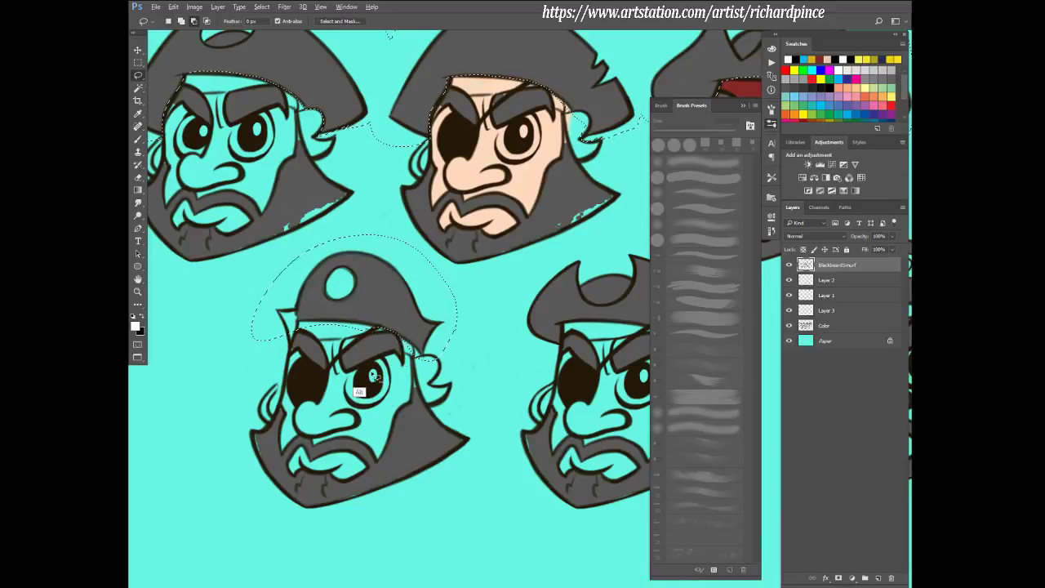
- Add the hat of the middle bottom-row pirate and the skull hat beside it to the lasso selection
scroll(392, 334, "right", 4)
scroll(392, 327, "down", 1)
mouse_move(390, 317)
left_mouse_down()
mouse_move(393, 296)
mouse_move(510, 325)
mouse_move(576, 284)
mouse_move(397, 214)
mouse_move(392, 322)
left_mouse_up()
mouse_move(566, 317)
left_mouse_down()
mouse_move(532, 315)
mouse_move(398, 352)
left_mouse_up()
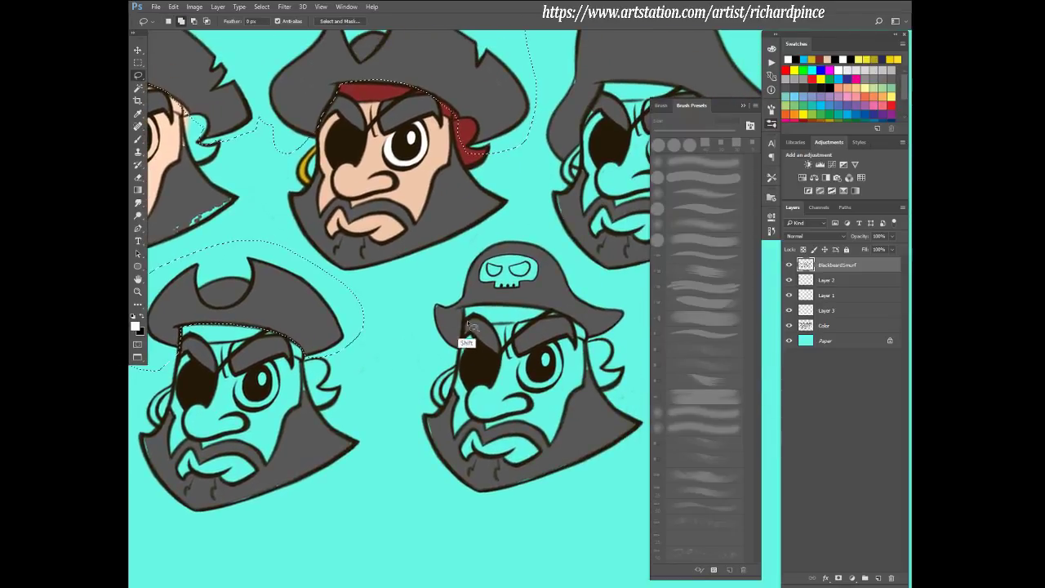
mouse_move(456, 377)
left_mouse_down()
mouse_move(478, 307)
mouse_move(533, 309)
mouse_move(577, 328)
mouse_move(589, 350)
mouse_move(619, 342)
mouse_move(629, 302)
mouse_move(574, 261)
mouse_move(498, 237)
mouse_move(431, 288)
mouse_move(419, 364)
left_mouse_up()
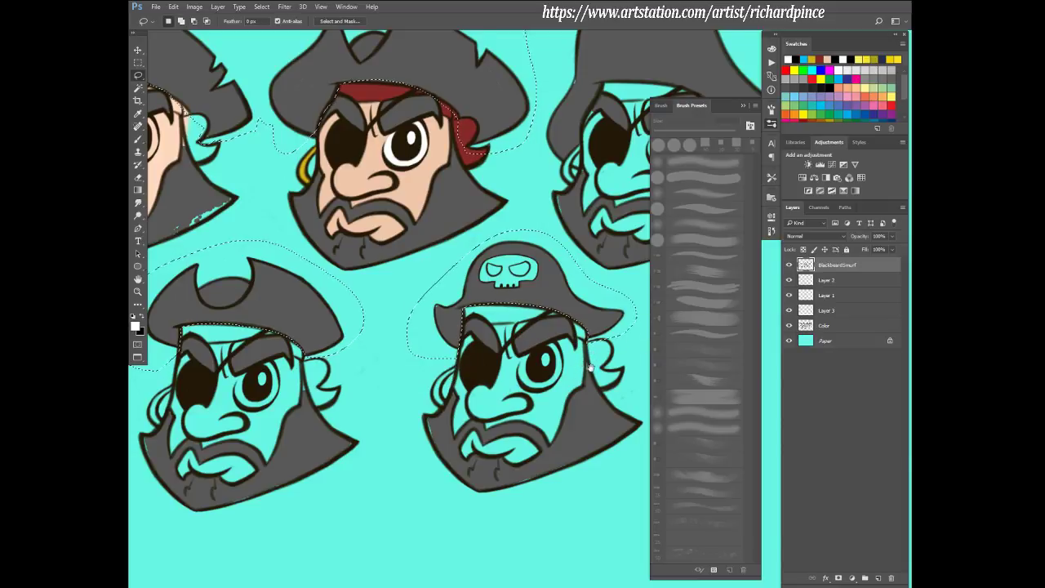
- Add the tall hat of the fourth top-row pirate to the selection, keeping all seven hats selected
scroll(420, 364, "right", 5)
scroll(523, 311, "up", 3)
mouse_move(628, 223)
left_mouse_down()
mouse_move(436, 47)
mouse_move(364, 148)
mouse_move(348, 261)
mouse_move(361, 295)
mouse_move(401, 293)
mouse_move(411, 206)
mouse_move(406, 219)
mouse_move(425, 209)
mouse_move(503, 217)
mouse_move(526, 224)
mouse_move(549, 255)
mouse_move(563, 305)
mouse_move(622, 283)
mouse_move(631, 225)
left_mouse_up()
scroll(563, 396, "down", 5)
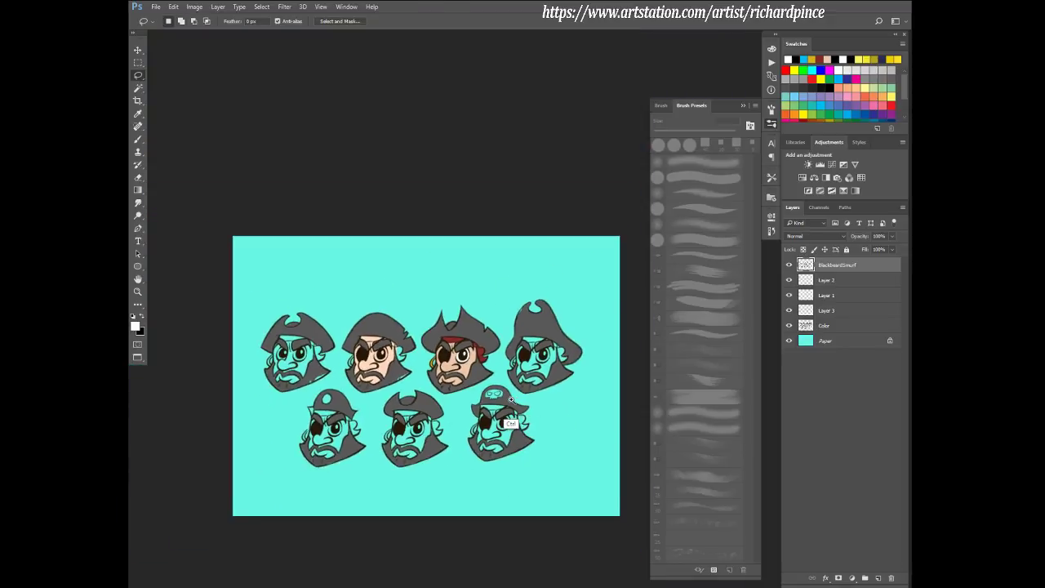
scroll(563, 396, "up", 3)
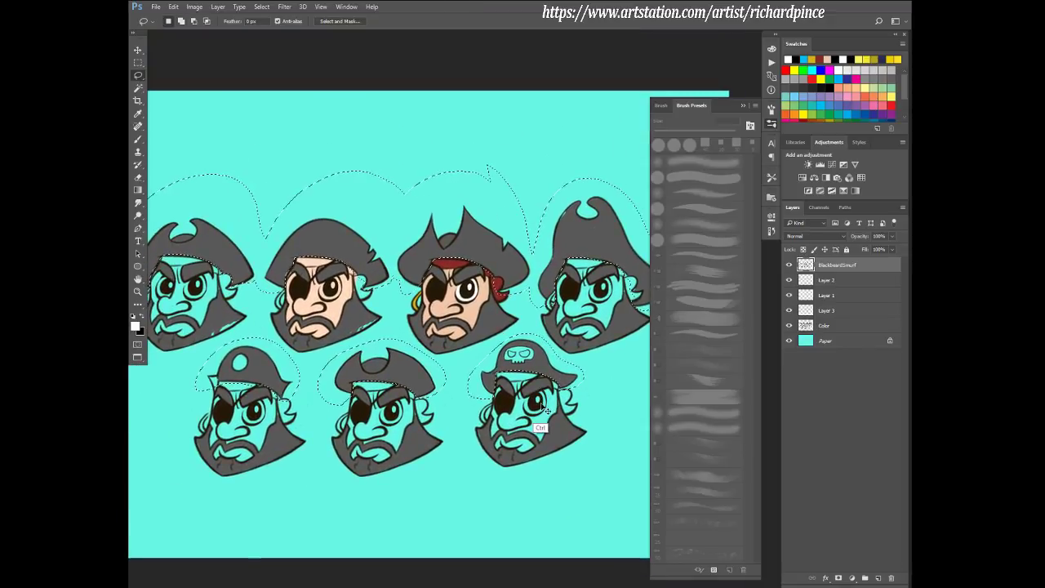
key("ctrl+d")
key("ctrl+shift+d")
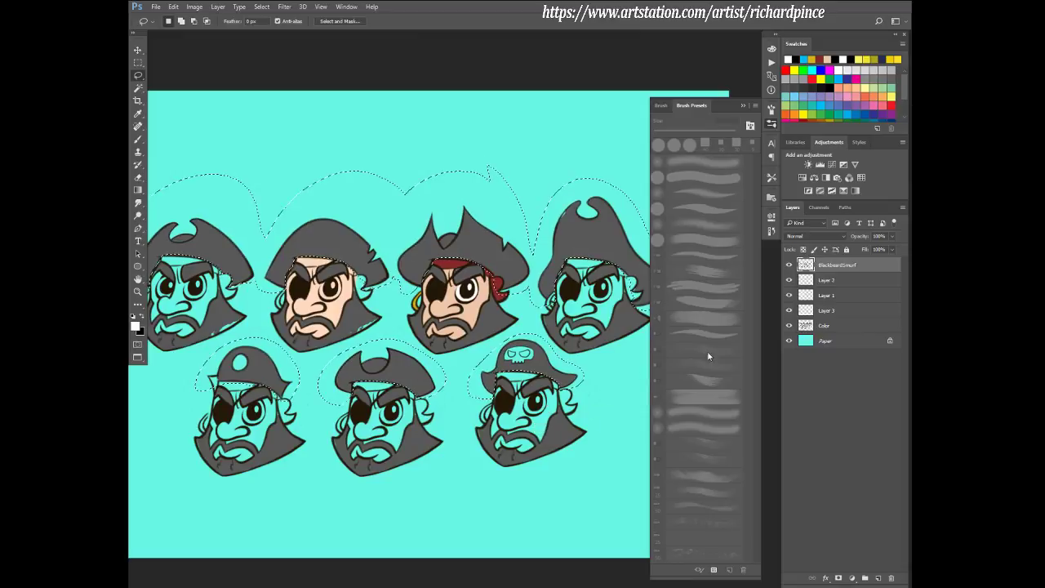
- Cut the selected hat fills from the Color layer and paste them in place on a new layer
left_click(795, 326)
left_click(788, 325)
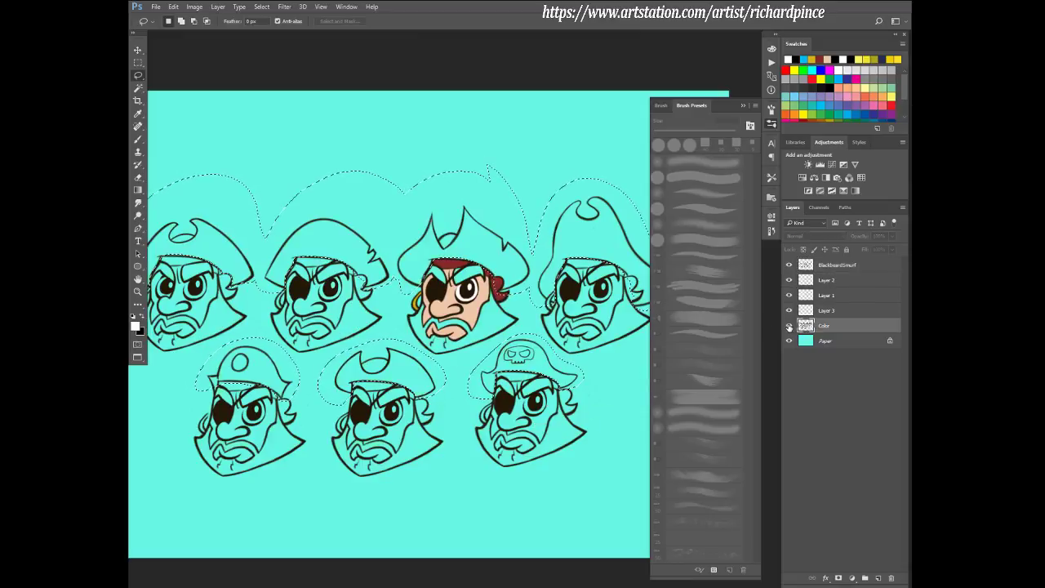
left_click(789, 326)
key("Delete")
key("ctrl+d")
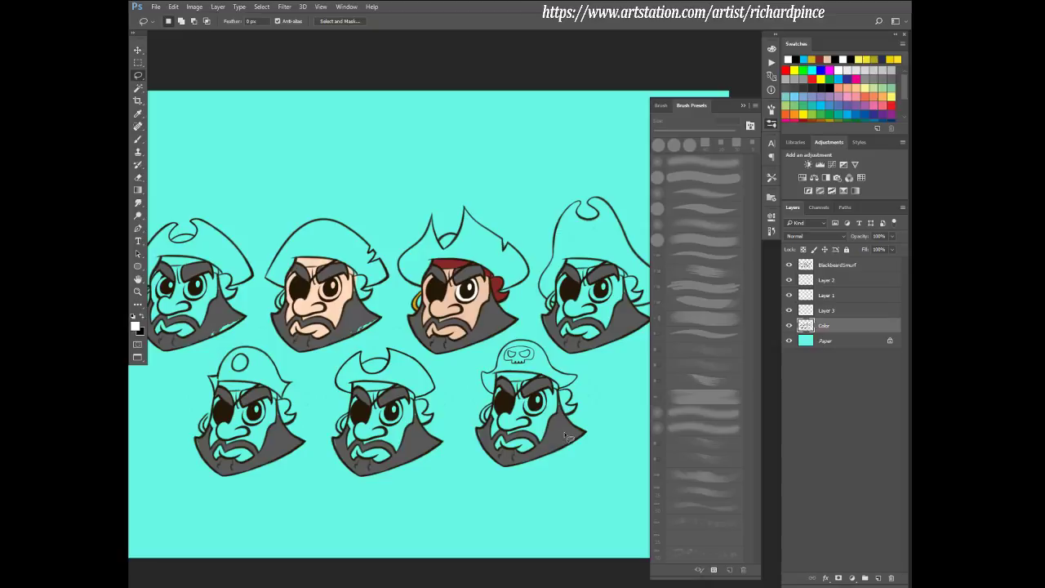
scroll(560, 422, "up", 1)
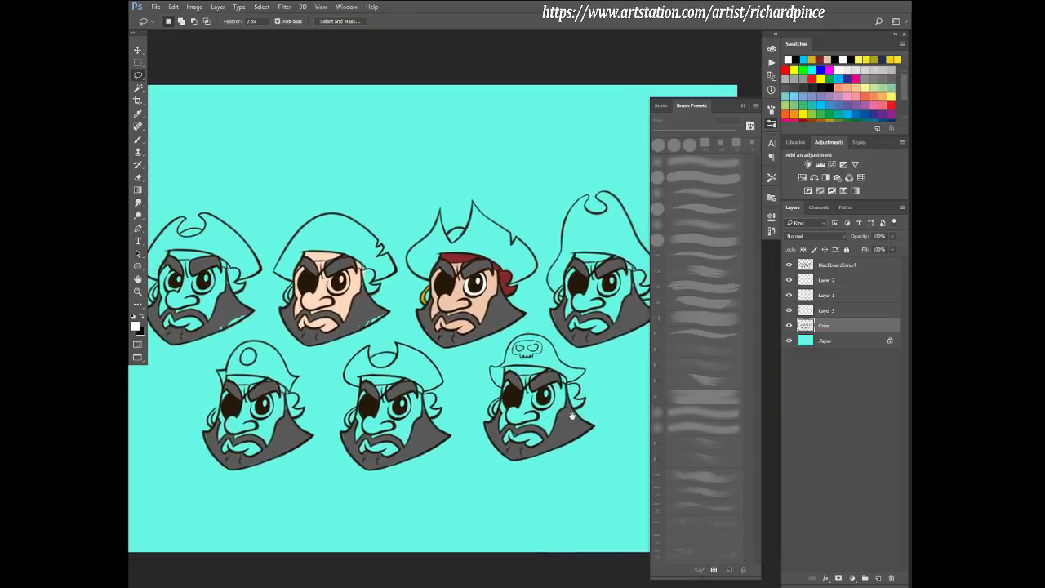
key("ctrl+shift+v")
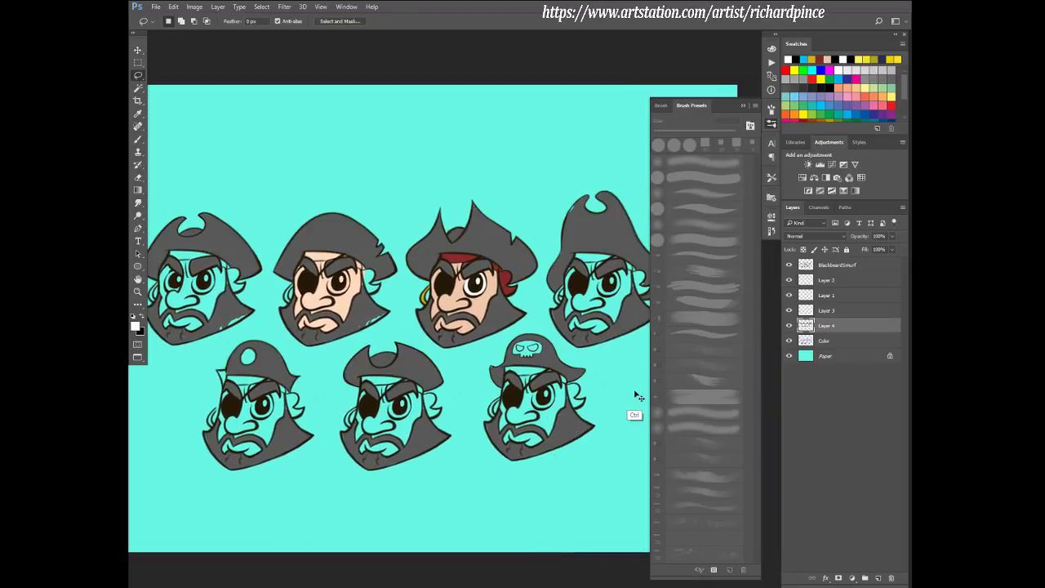
- Darken the separated hat layer with Hue/Saturation at Lightness -53
key("i")
key("ctrl+u")
left_click_drag(677, 161, 654, 169)
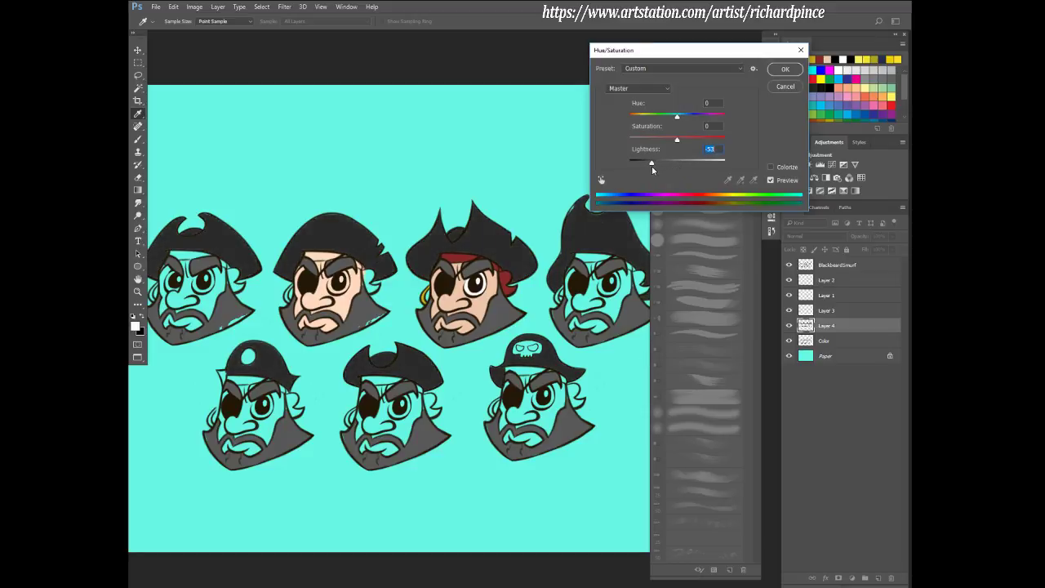
left_click(783, 70)
key("l")
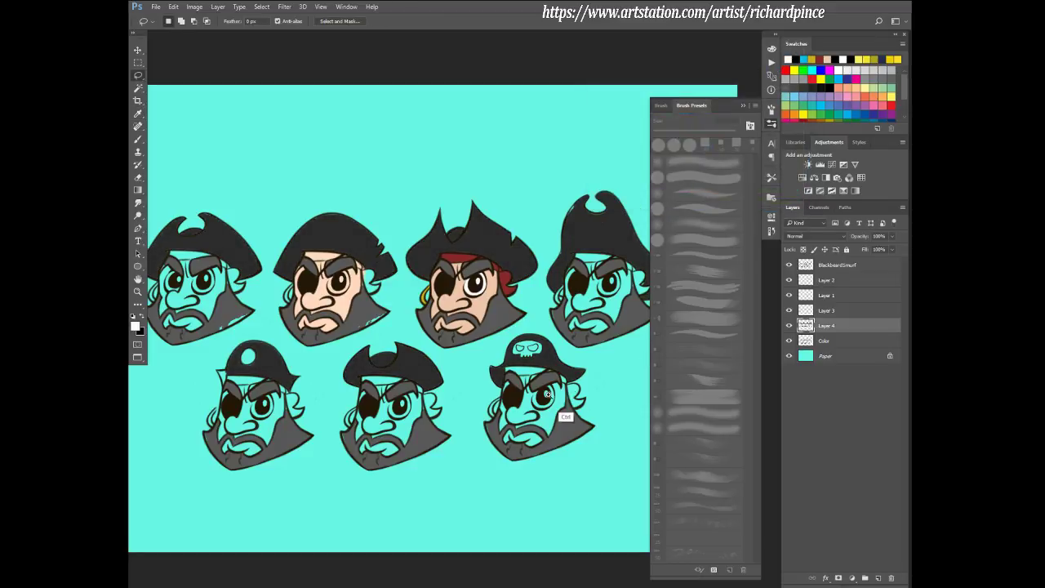
scroll(563, 416, "down", 4)
left_click_drag(574, 421, 528, 374)
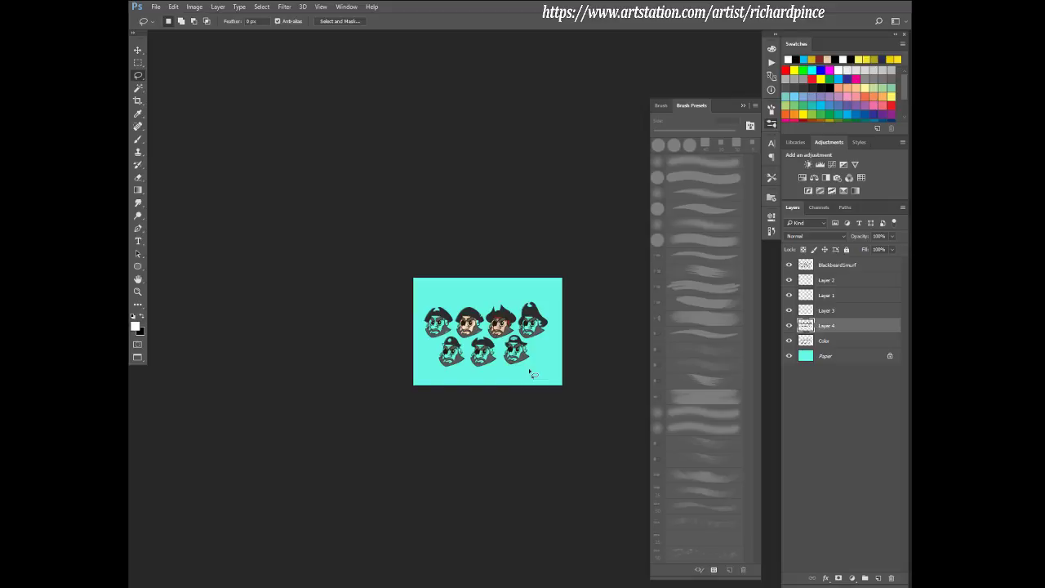
- Colorize the Color layer's beards dark red with Hue/Saturation at Hue 0, Saturation 72 and Lightness -40
left_click(821, 340)
left_click(789, 341)
left_click(789, 341)
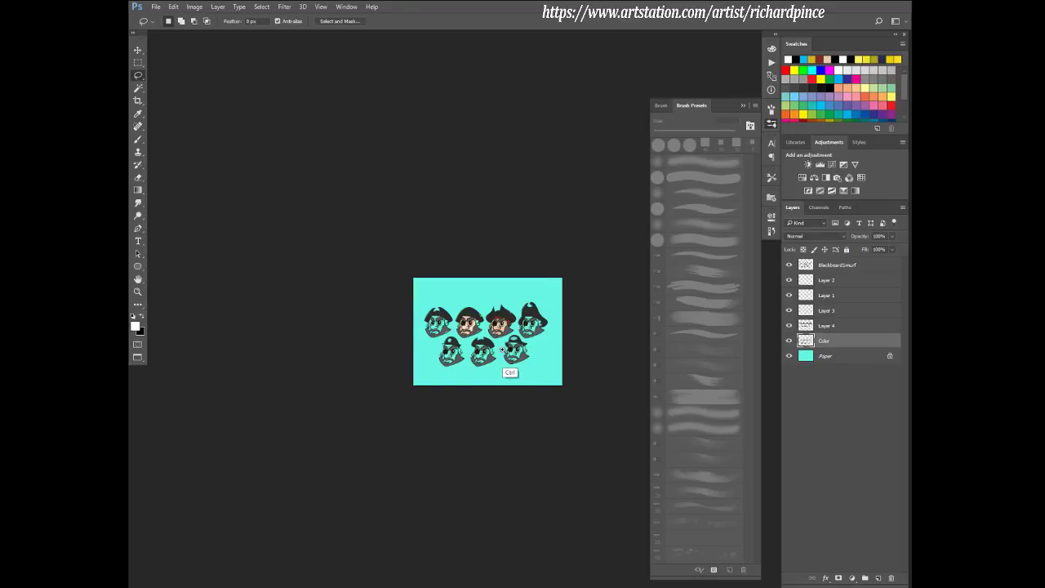
key("ctrl+0")
key("ctrl+u")
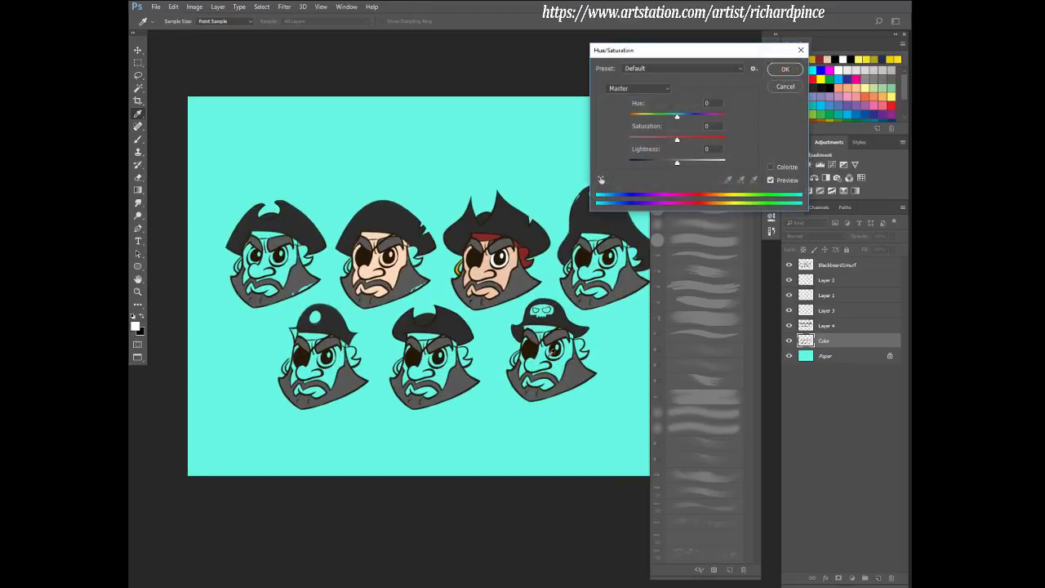
left_click(771, 168)
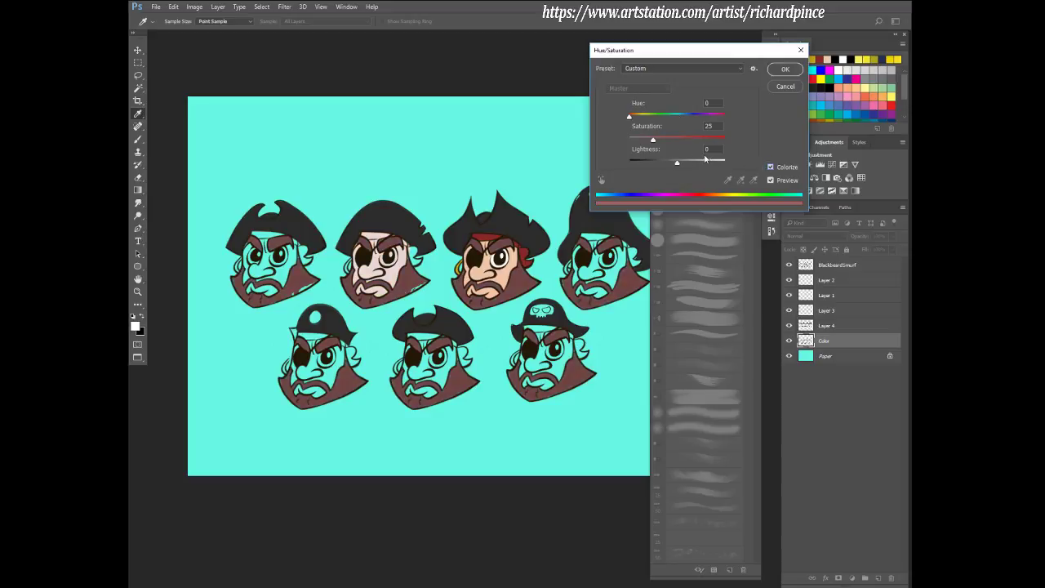
left_click_drag(655, 141, 658, 169)
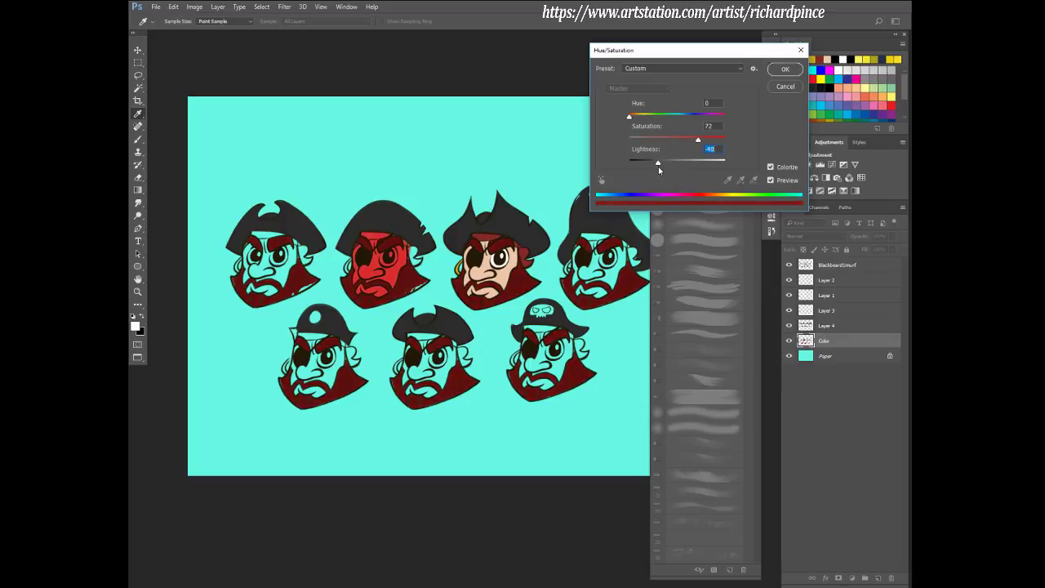
left_click(775, 73)
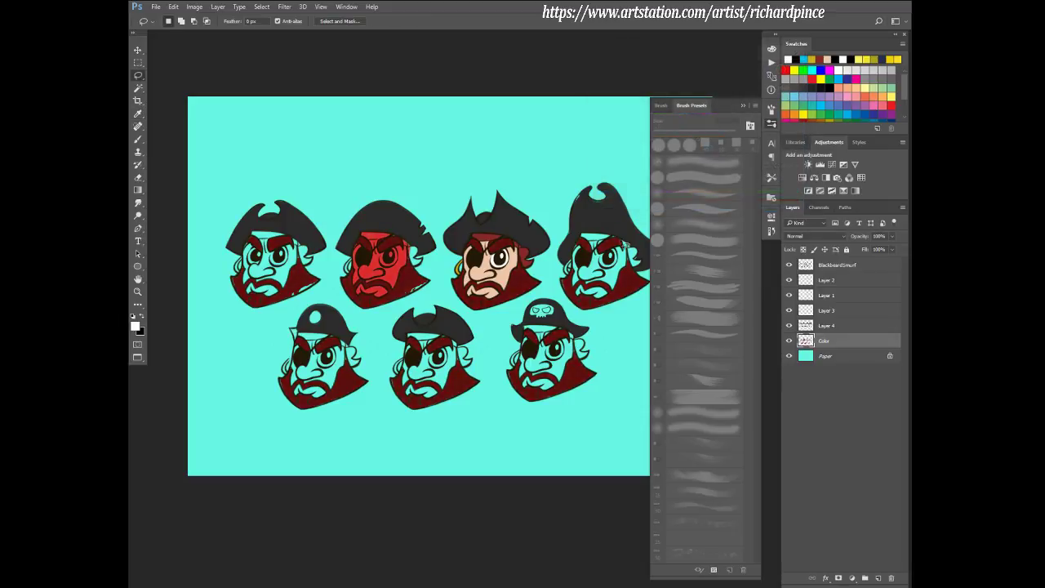
- Examine the recoloured heads at small and large size, with the Color layer hidden and shown
key("l")
scroll(536, 357, "down", 4)
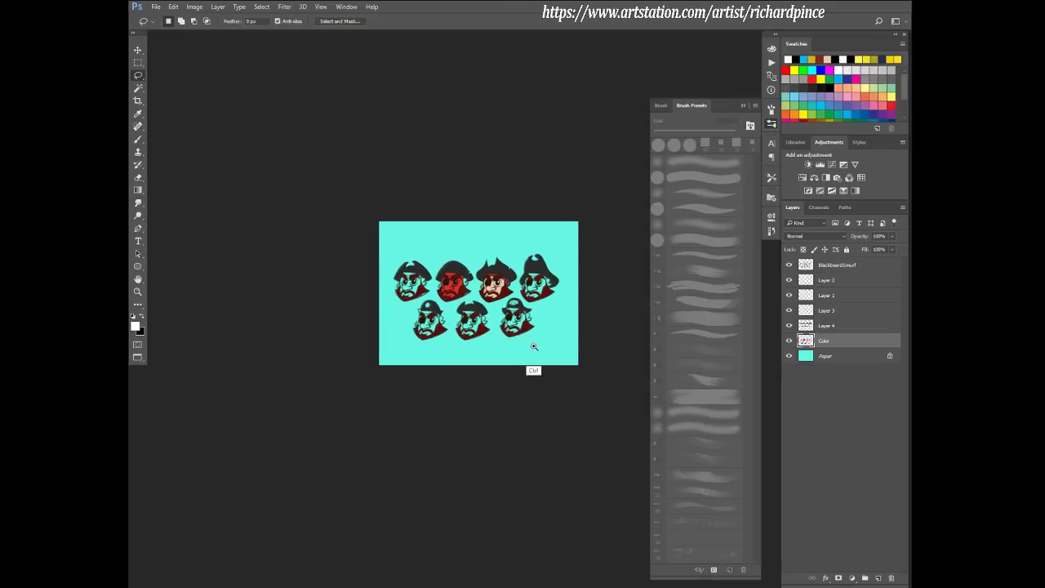
scroll(511, 368, "down", 2)
scroll(553, 325, "up", 2)
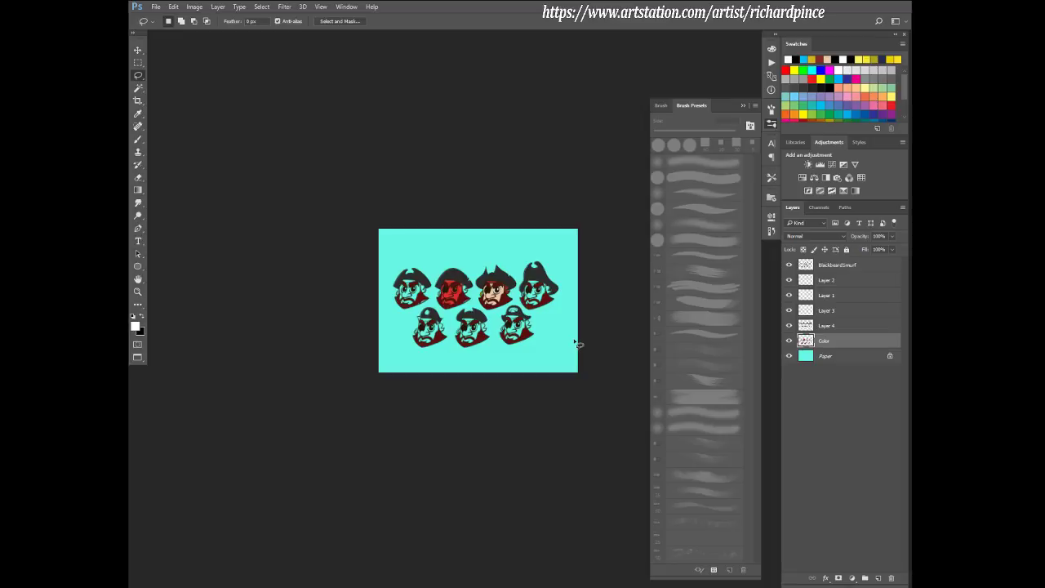
left_click(788, 340)
left_click(788, 341)
scroll(529, 330, "up", 3)
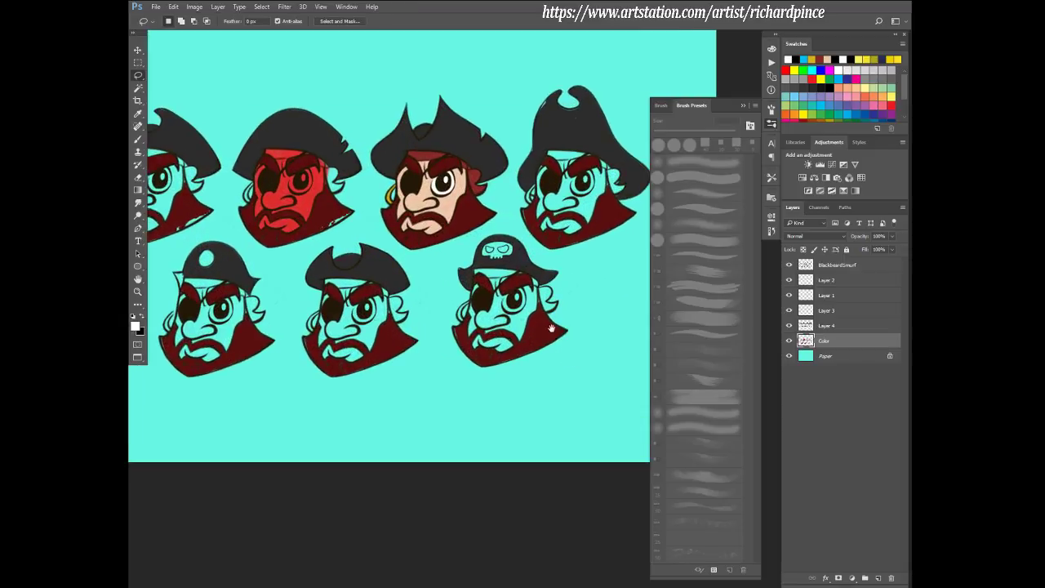
left_click_drag(551, 328, 577, 354)
- Sample the beard's dark red as the brush colour
key("b")
left_click(560, 393, "alt")
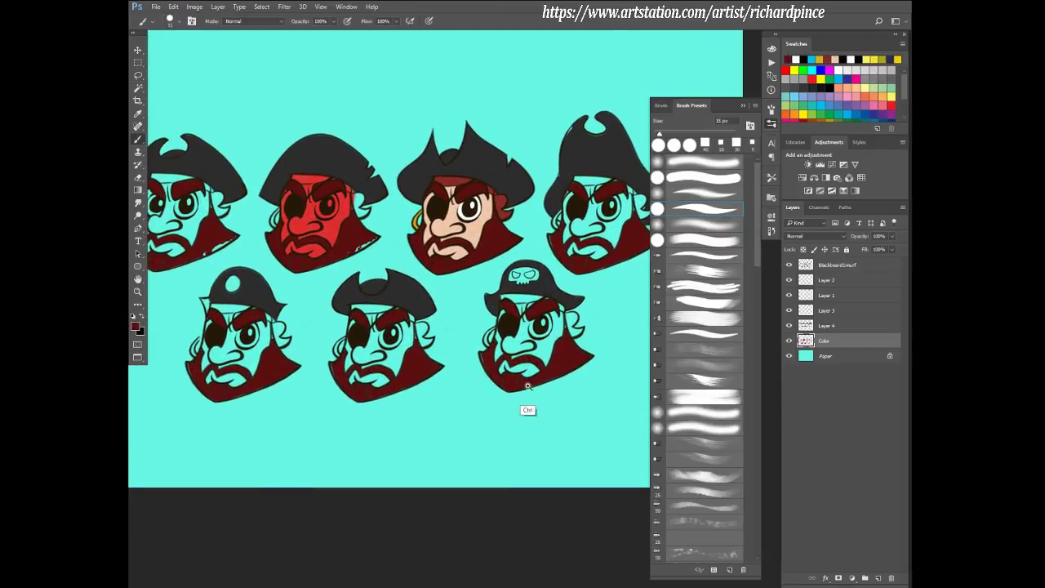
scroll(527, 385, "up", 1)
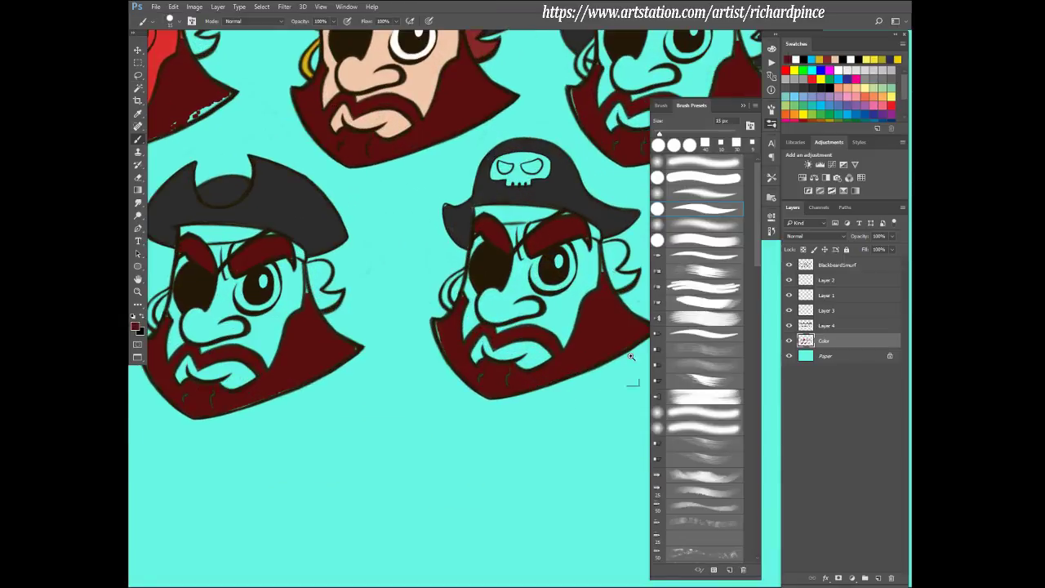
scroll(630, 356, "down", 3)
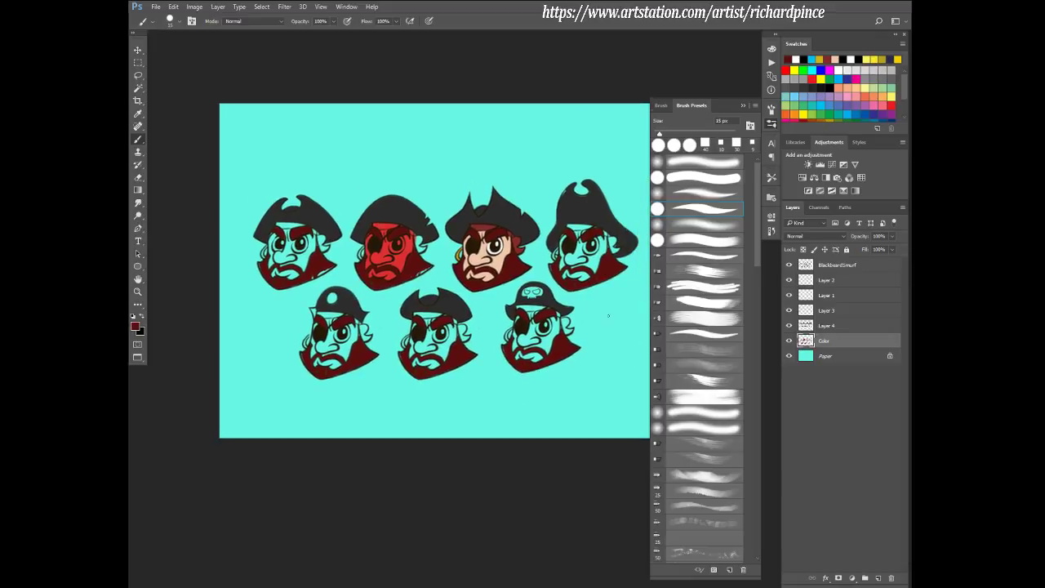
- Lasso and delete the Color-layer fills of every head except the third pirate in the top row
key("l")
mouse_move(575, 304)
left_mouse_down()
mouse_move(376, 293)
mouse_move(257, 355)
mouse_move(413, 421)
mouse_move(617, 327)
left_mouse_up()
key("Delete")
mouse_move(595, 184)
left_mouse_down()
mouse_move(555, 225)
mouse_move(607, 324)
mouse_move(595, 183)
left_mouse_up()
mouse_move(448, 198)
left_mouse_down()
mouse_move(445, 263)
mouse_move(367, 317)
mouse_move(204, 284)
mouse_move(379, 145)
mouse_move(447, 200)
left_mouse_up()
key("Delete")
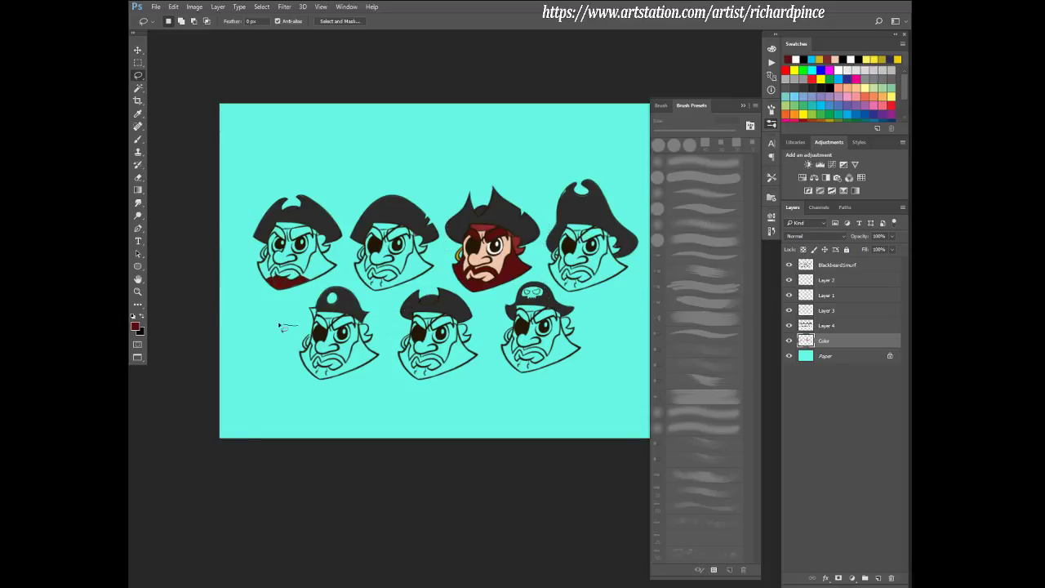
mouse_move(280, 324)
left_mouse_down()
mouse_move(322, 304)
mouse_move(286, 322)
left_mouse_up()
key("Delete")
- Lasso the third pirate's dark red beard and eyebrow fill and duplicate it onto the fourth head in the top row
mouse_move(518, 220)
left_mouse_down()
mouse_move(452, 234)
mouse_move(448, 314)
mouse_move(536, 290)
mouse_move(522, 204)
left_mouse_up()
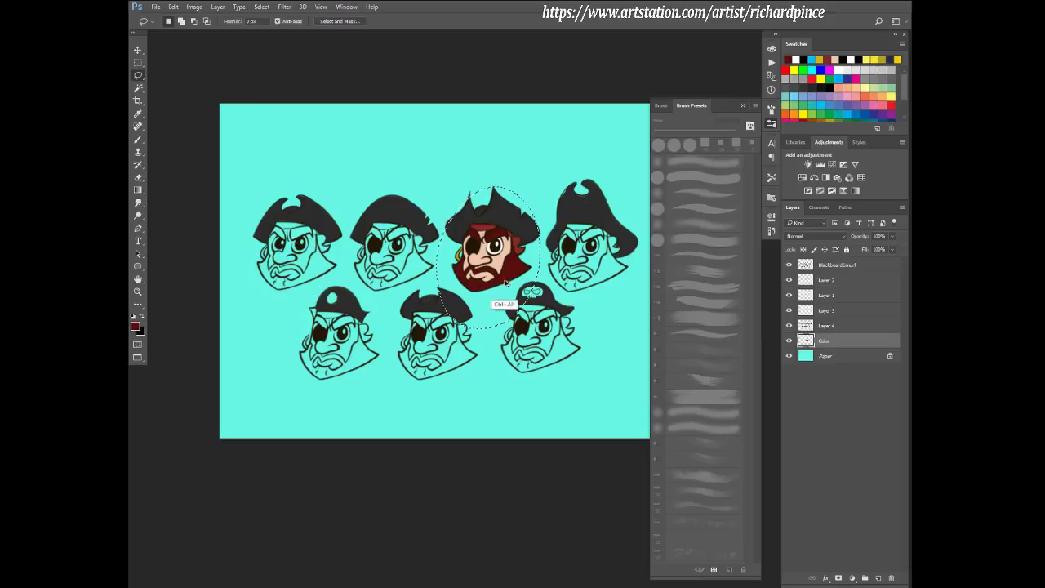
left_click_drag(514, 279, 473, 345)
scroll(614, 283, "up", 5)
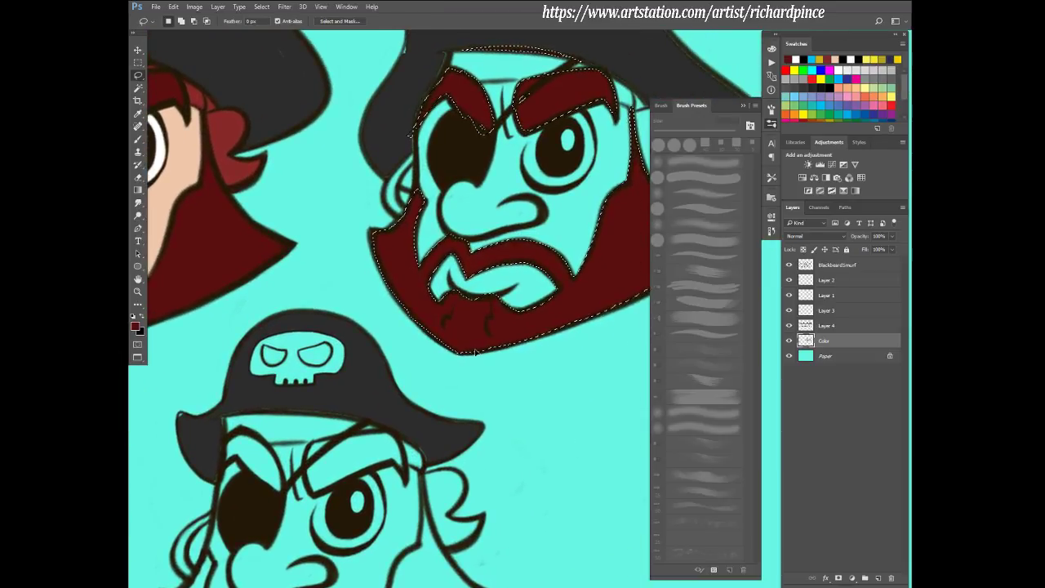
scroll(475, 350, "down", 6)
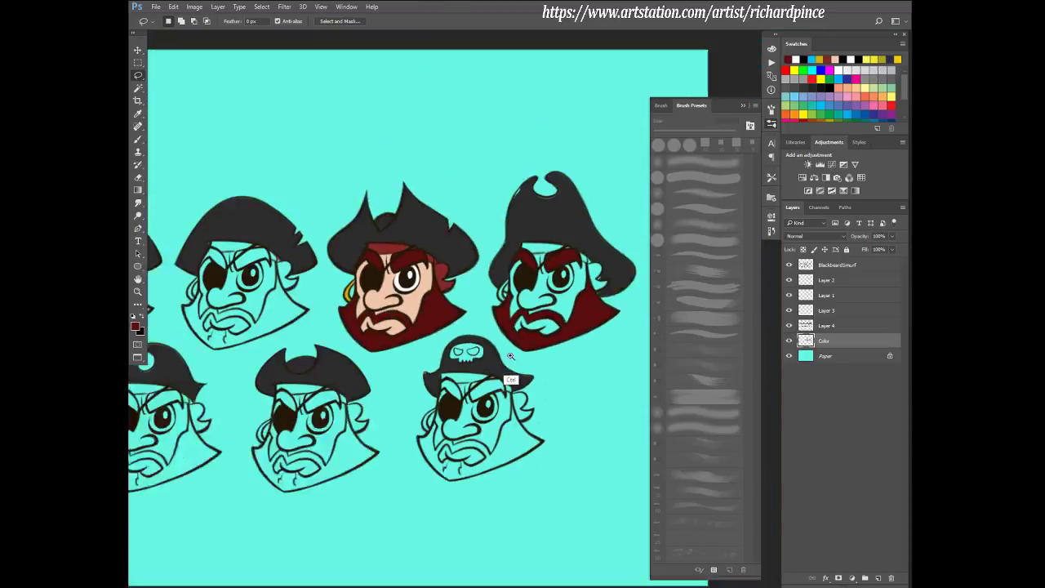
- Duplicate the dark red beard and eyebrow fill onto the skull-hat head in the bottom row and align it with the line art
left_click_drag(575, 244, 507, 361)
scroll(471, 373, "up", 5)
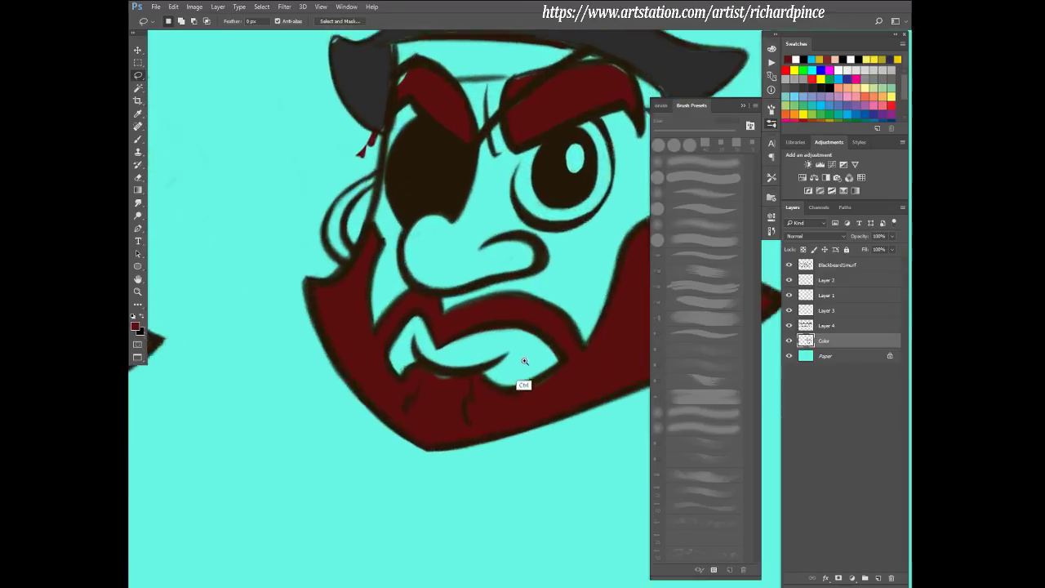
left_click_drag(541, 314, 541, 308)
scroll(541, 308, "down", 2)
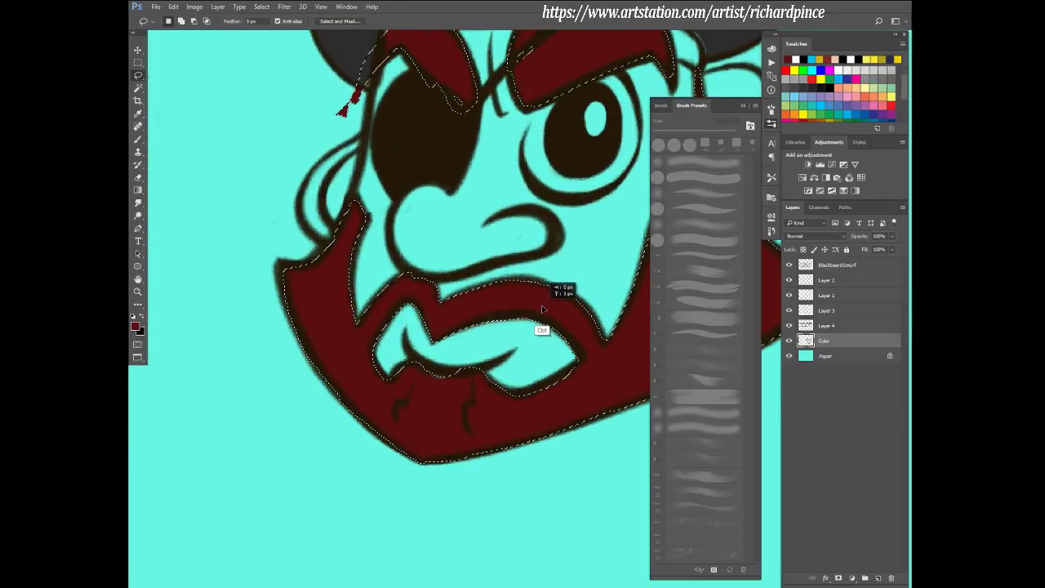
key("ctrl+d")
- Duplicate the dark red beard and eyebrow fill onto the other two heads in the bottom row
scroll(571, 362, "down", 3)
scroll(472, 362, "up", 1)
left_click_drag(472, 362, 502, 360)
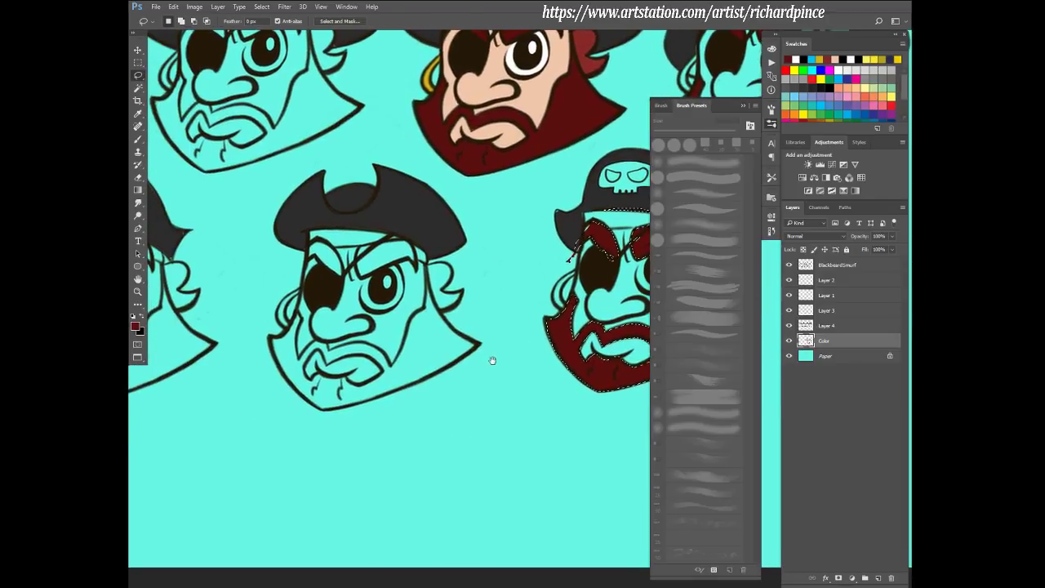
left_click_drag(571, 361, 303, 377)
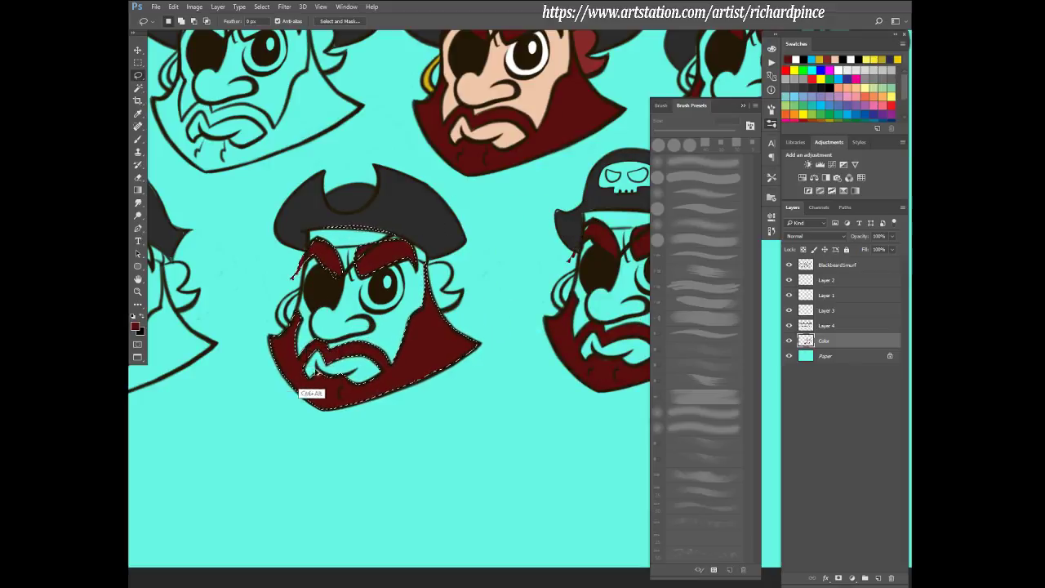
left_click_drag(349, 406, 343, 371)
left_click_drag(459, 268, 474, 381)
- Duplicate the dark red fill onto the second and first heads in the top row, then deselect
left_click_drag(412, 473, 554, 242)
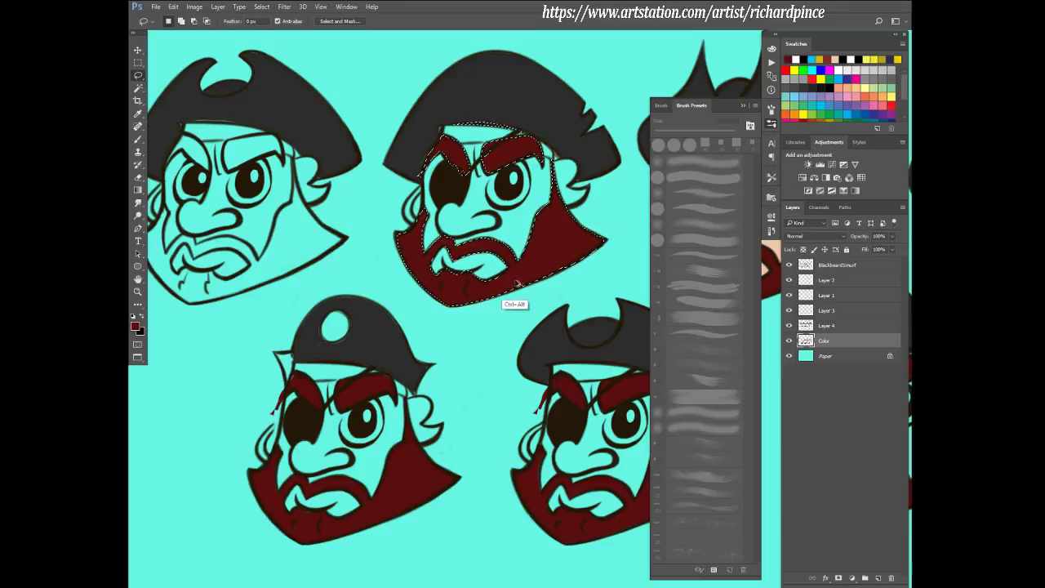
left_click_drag(515, 283, 297, 250)
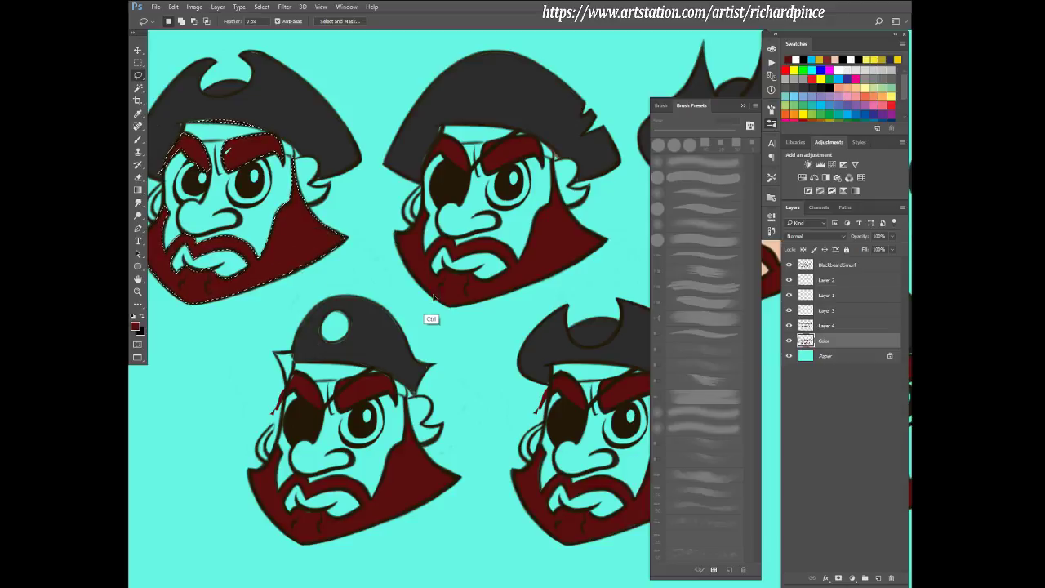
left_click_drag(375, 306, 539, 343)
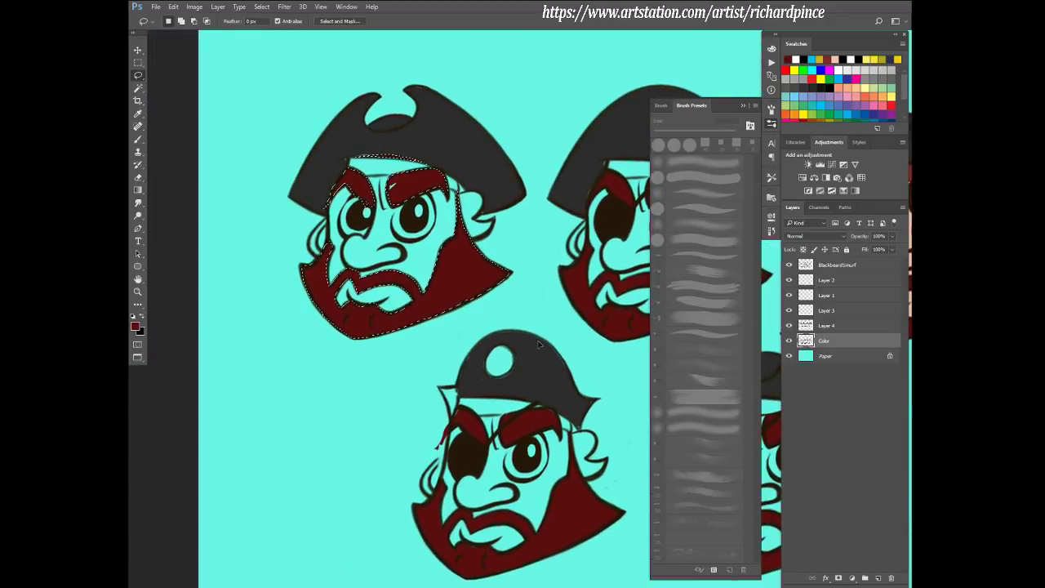
key("ctrl+d")
- Erase the stray dark red marks beside the left eyebrow on each of the bottom-row heads
key("b")
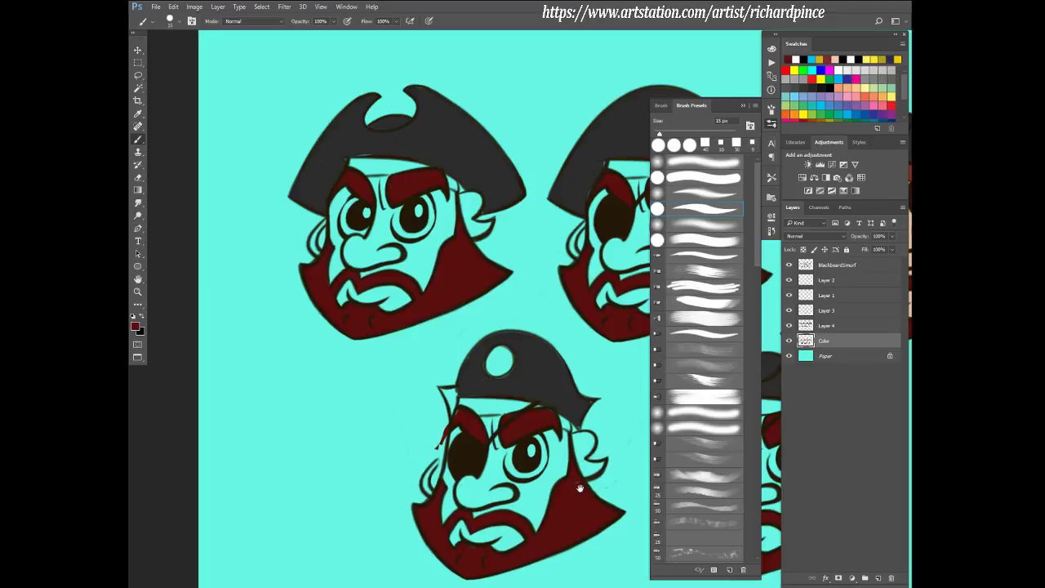
left_click_drag(580, 488, 514, 328)
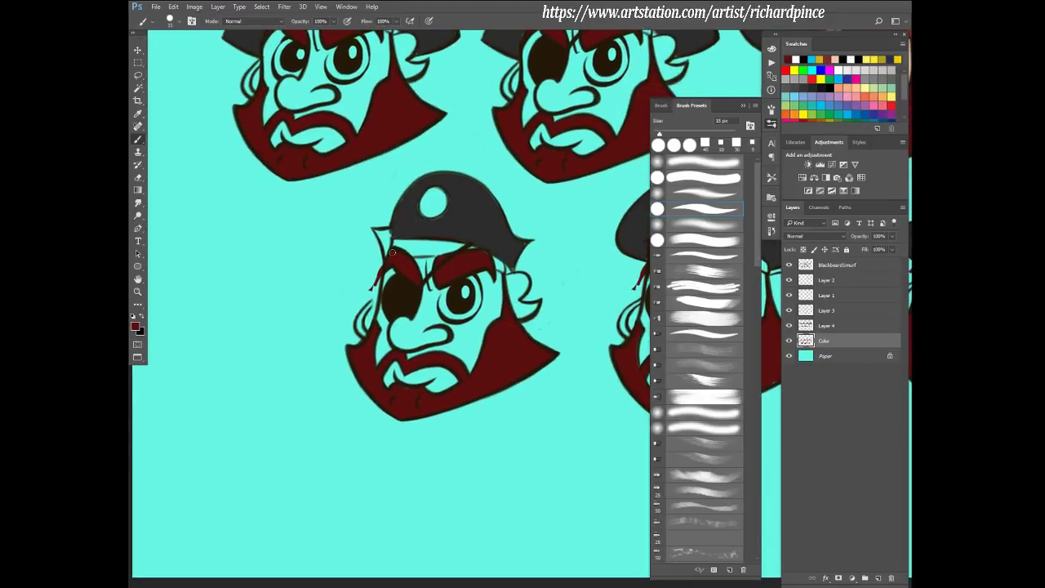
key("e")
left_click_drag(376, 272, 379, 278)
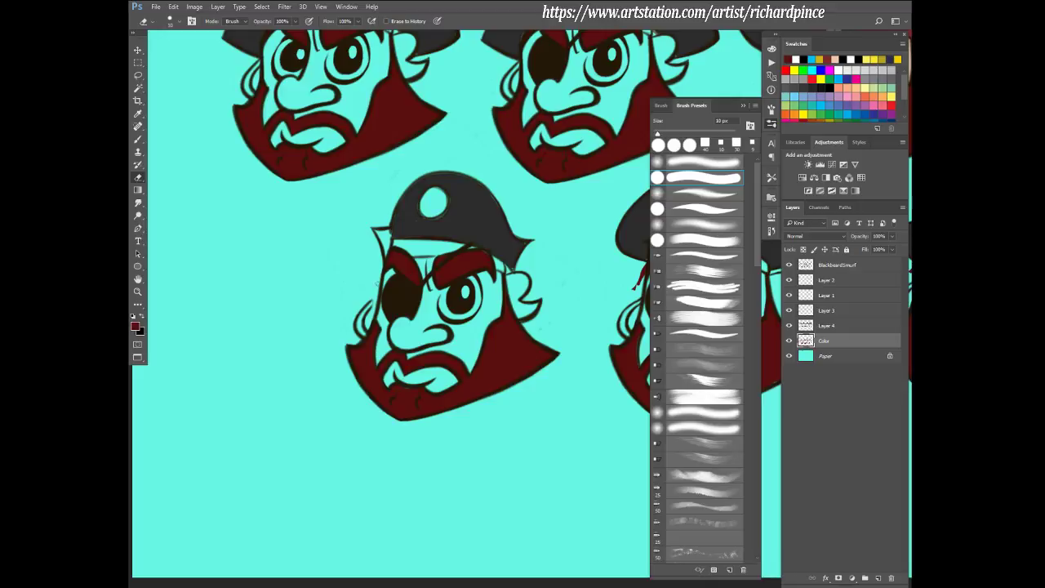
left_click_drag(568, 369, 401, 378)
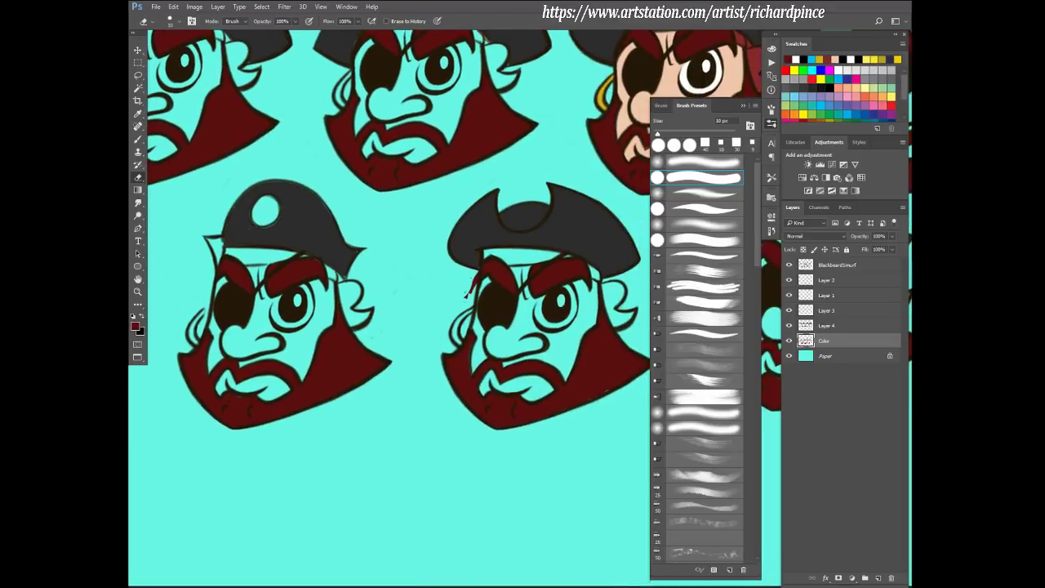
mouse_move(574, 370)
left_mouse_down()
mouse_move(338, 368)
mouse_move(357, 358)
left_mouse_up()
key("b")
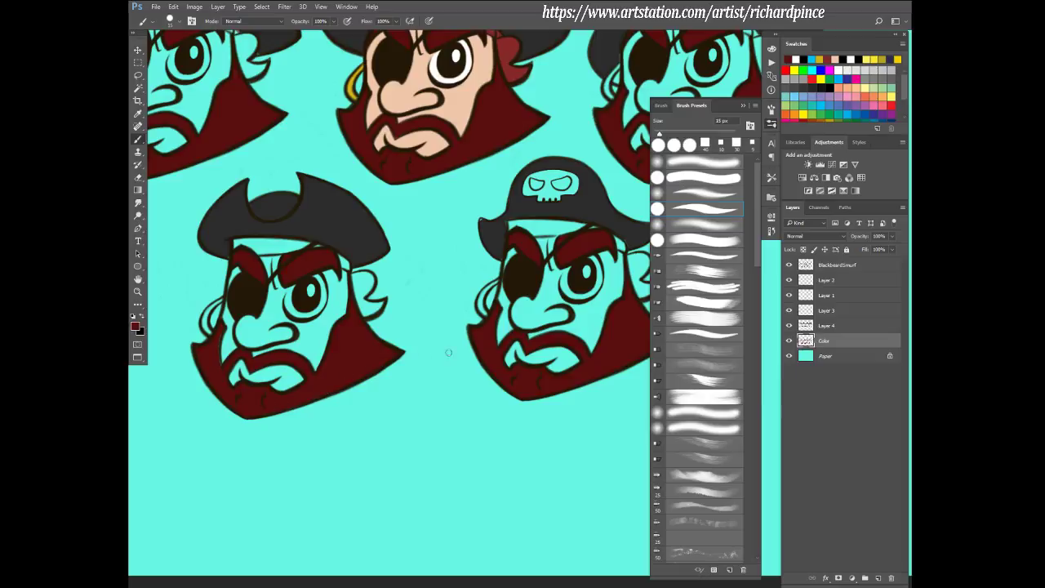
- Check the contents of the Color layer and rename it HairColor
key("h")
left_click_drag(448, 352, 489, 408)
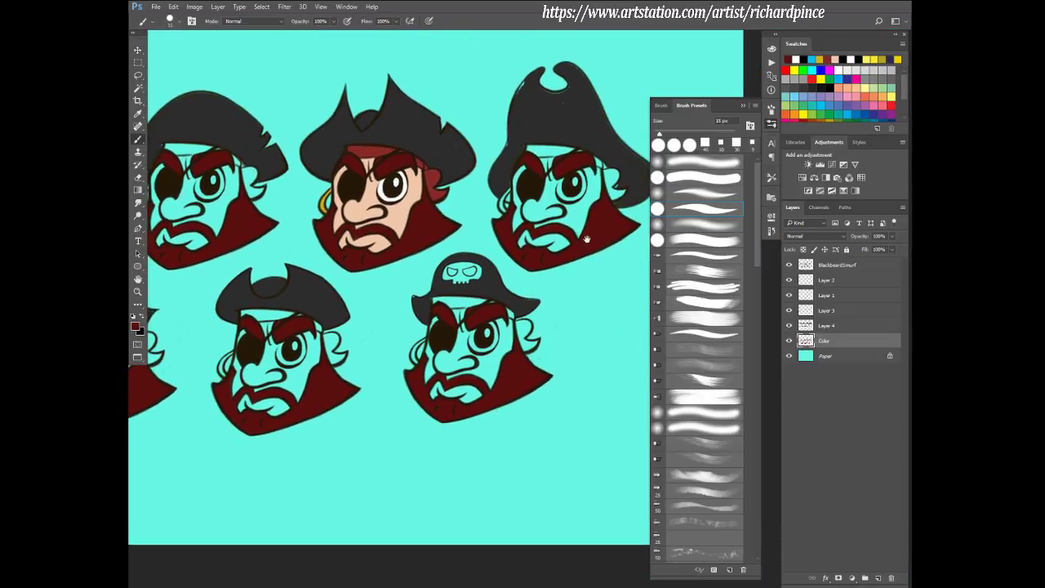
left_click_drag(425, 298, 560, 305)
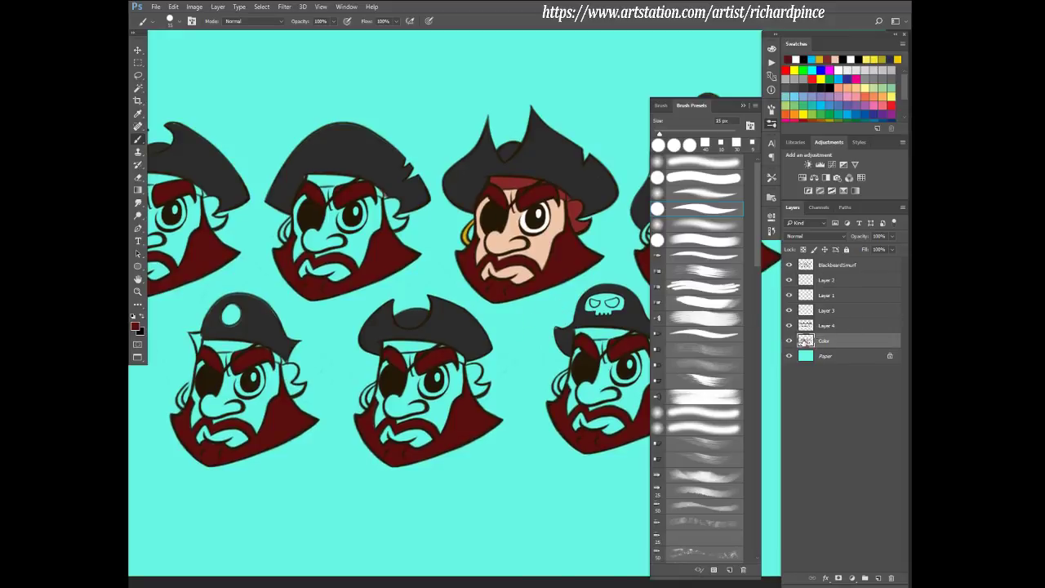
left_click(789, 340)
left_click(788, 341)
double_click(825, 341)
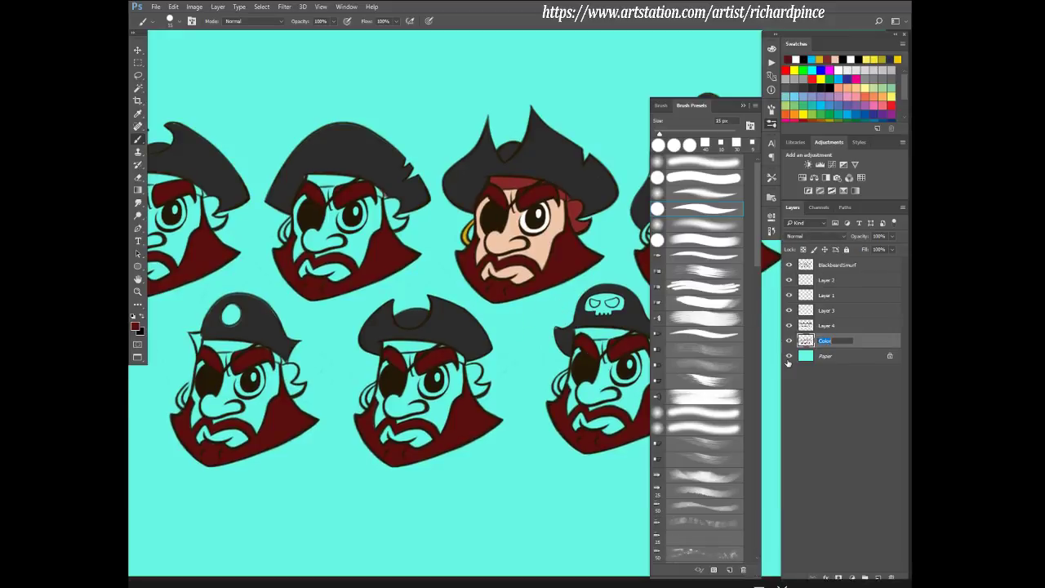
type("Hair")
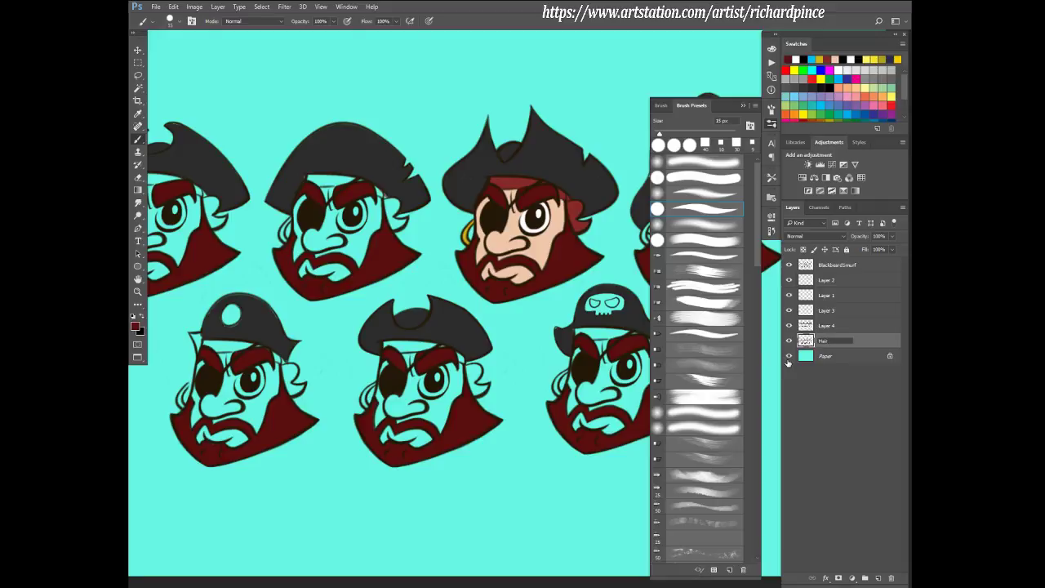
type("Color")
key("Return")
- Check what Layer 4 contains by toggling its visibility and rename it HatColor
left_click(788, 326)
left_click(788, 325)
left_click(788, 325)
left_click(789, 326)
double_click(821, 328)
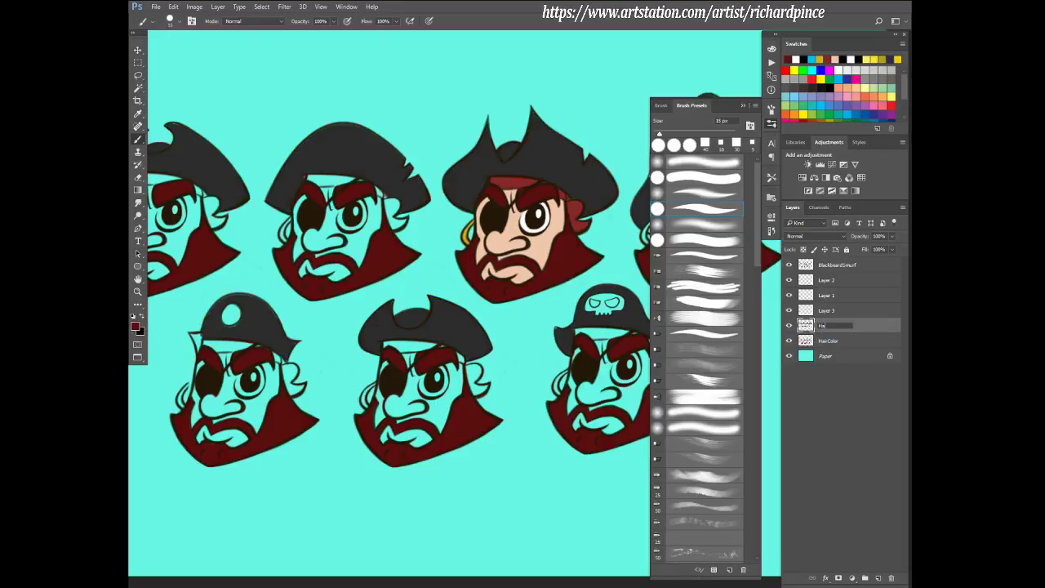
type("HatColor")
key("Return")
- Collapse the brush presets, check what Layer 3 contains and rename it EyesColor
left_click(743, 107)
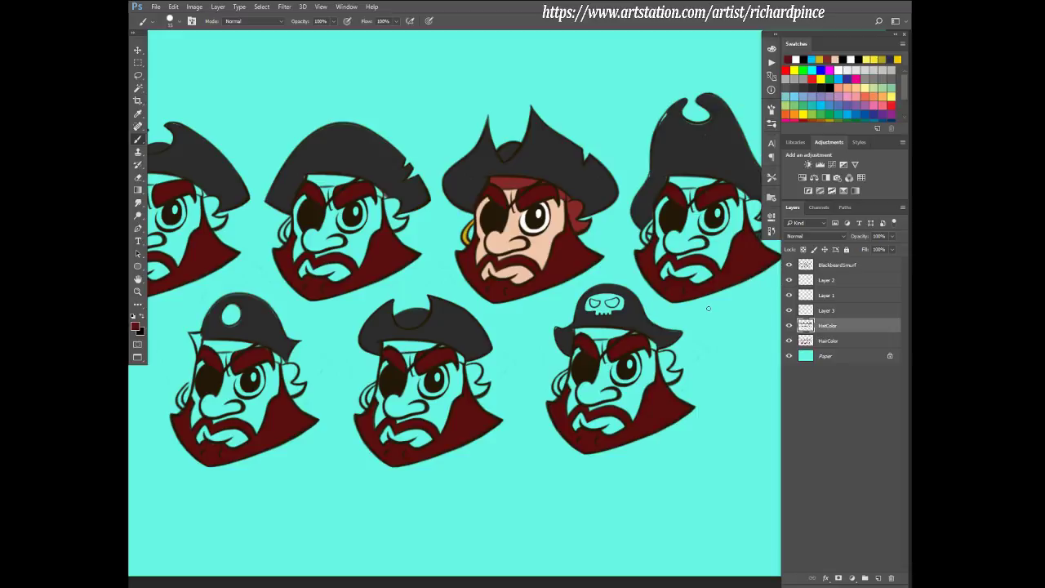
left_click(826, 312)
left_click(788, 311)
left_click(788, 311)
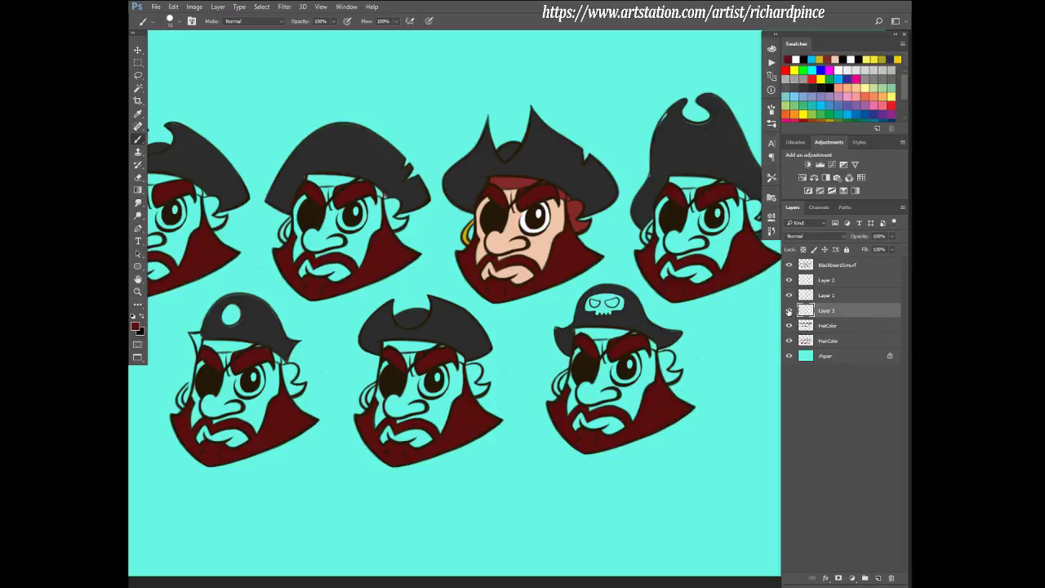
left_click(789, 311)
left_click(789, 311)
left_click(789, 311)
left_click(788, 311)
double_click(823, 311)
type("EyesColor")
key("Return")
- Check what Layer 1 contains by toggling its visibility and rename it SkinColor
left_click(832, 297)
left_click(788, 297)
left_click(788, 297)
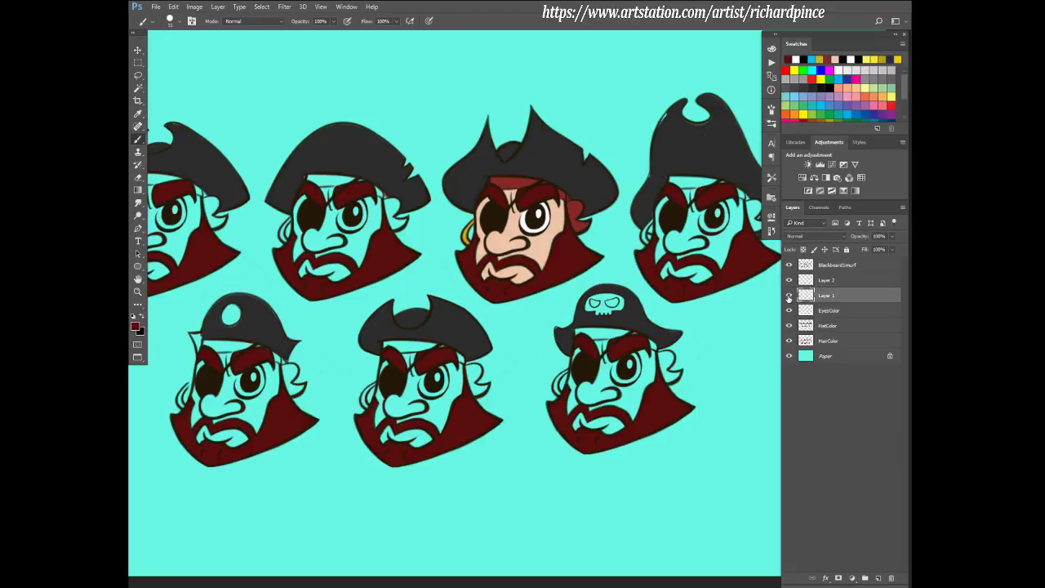
double_click(826, 295)
type("BkinColor")
key("Return")
- Check what Layer 2 contains by toggling its visibility and rename it Bandanna
left_click(827, 281)
left_click(788, 280)
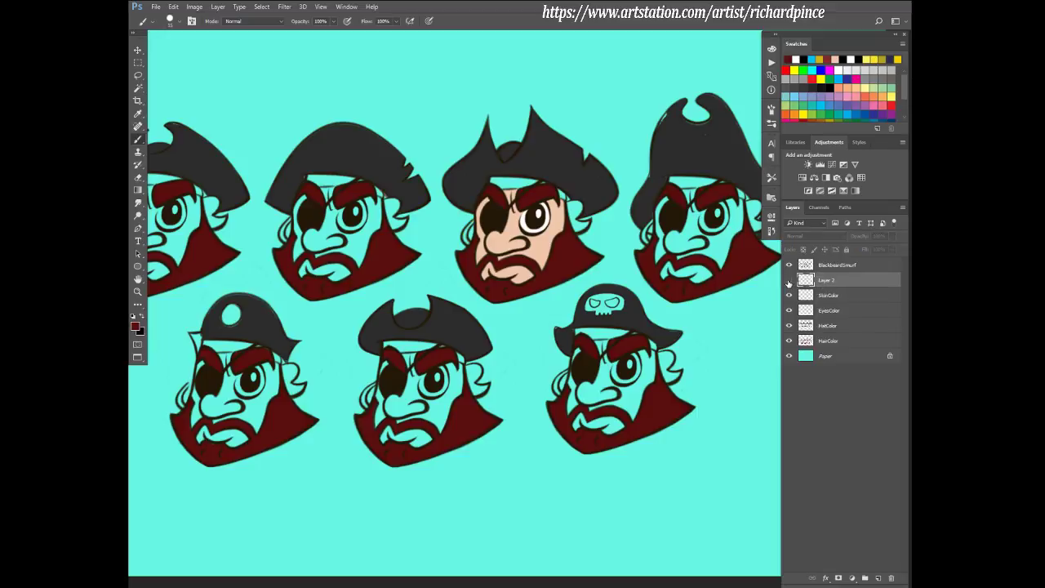
left_click(788, 280)
double_click(829, 282)
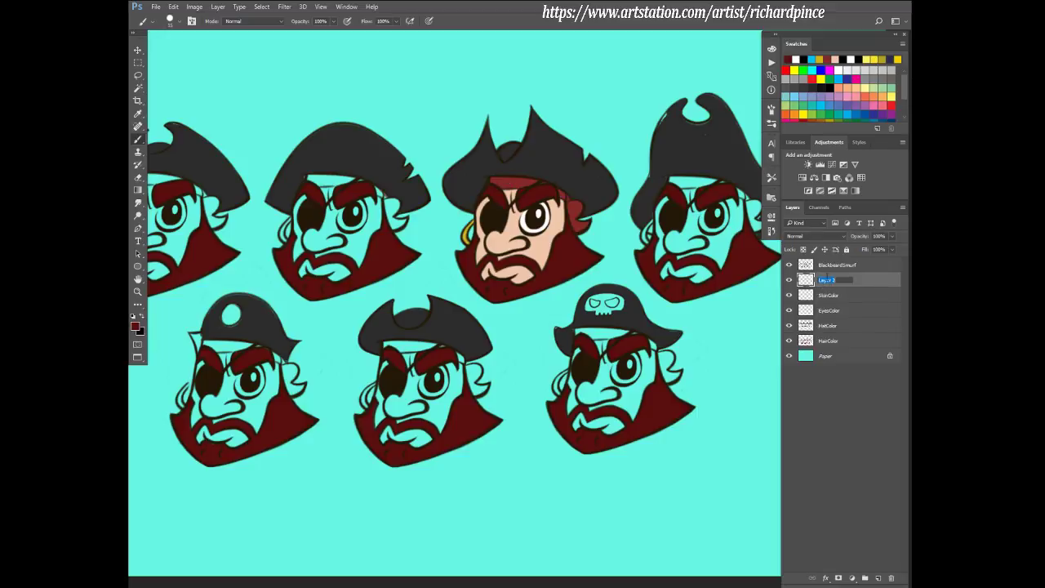
type("Bandanna")
key("Return")
- Brighten the bandanna's red with Hue/Saturation, using Saturation +67 and Lightness +13
key("ctrl+u")
left_click_drag(676, 140, 683, 167)
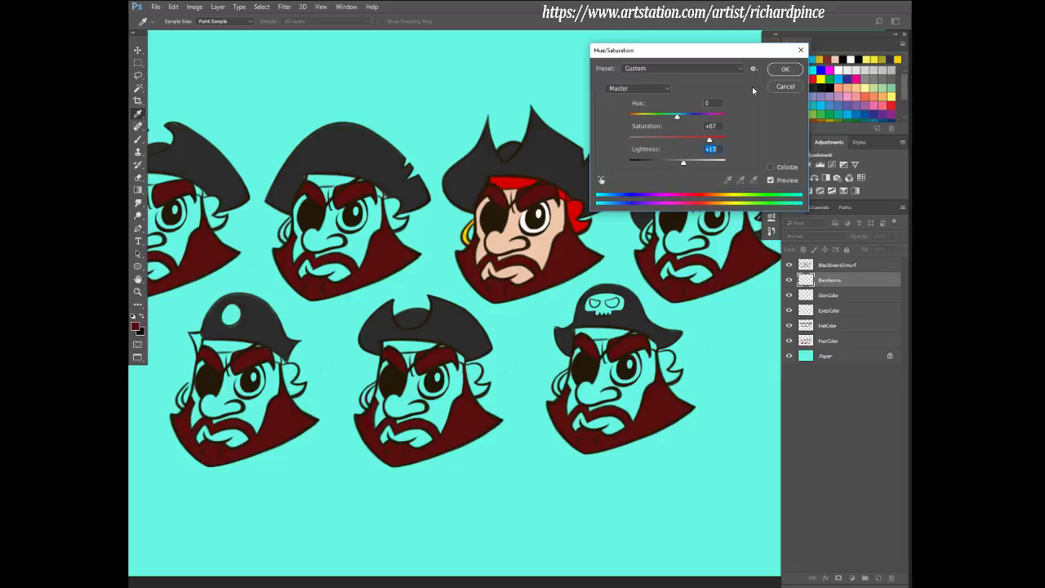
left_click(782, 69)
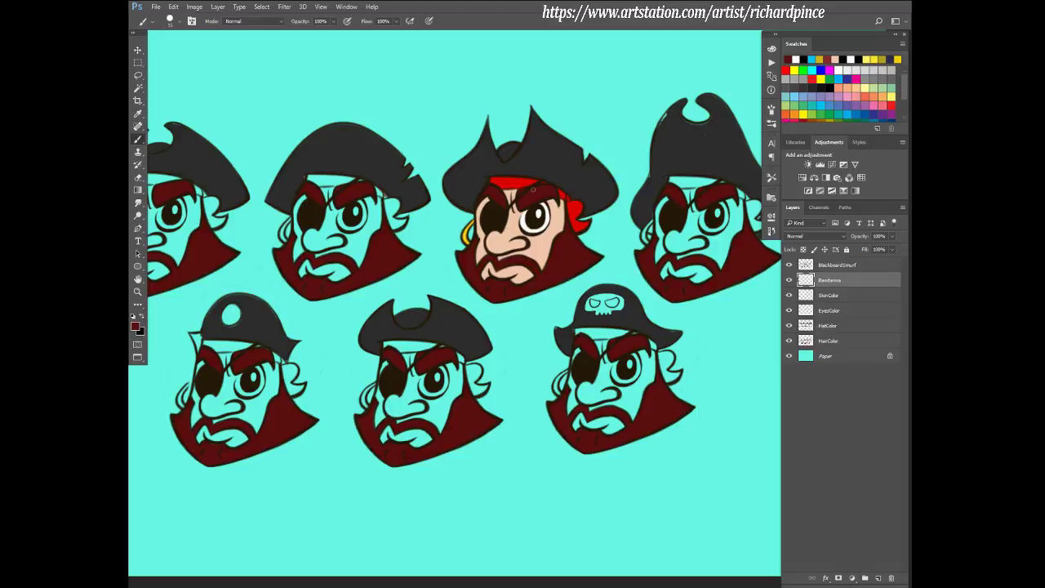
- Clean the red fringe above the third pirate's bandanna by painting the hat's sampled dark grey on the HatColor layer
scroll(533, 189, "up", 6)
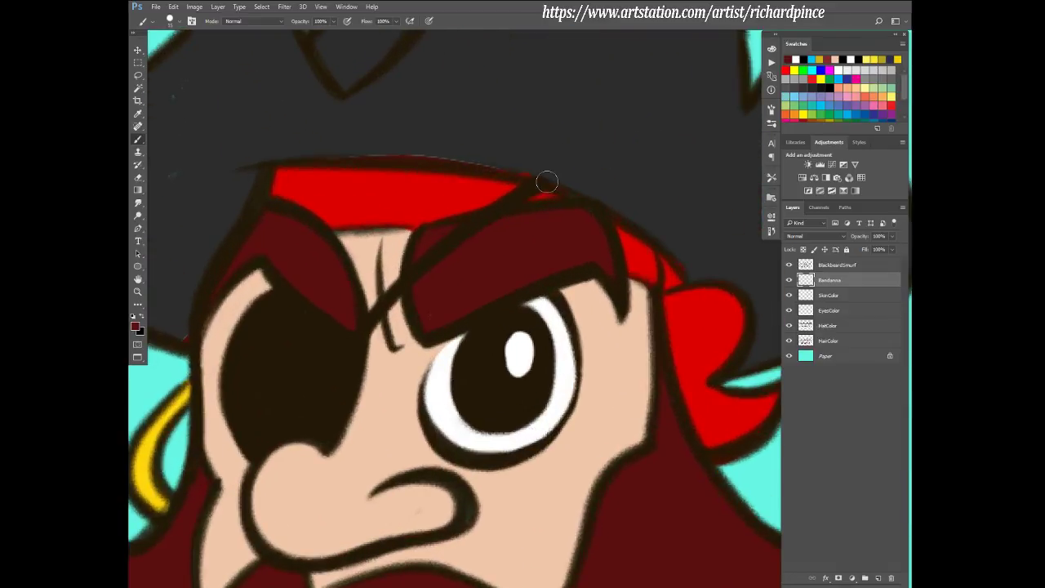
key("e")
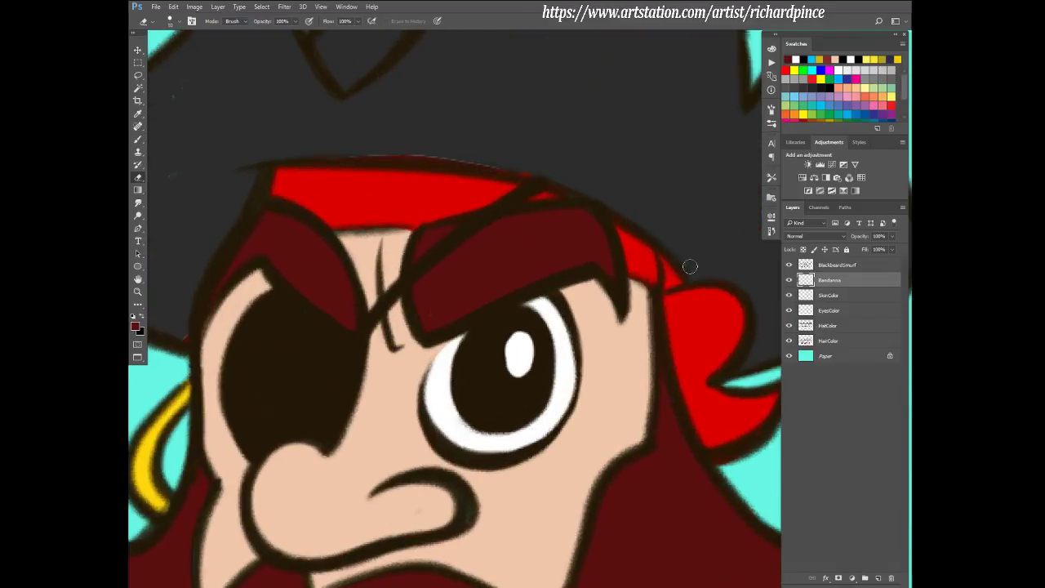
mouse_move(634, 215)
left_mouse_down()
mouse_move(515, 166)
mouse_move(375, 146)
mouse_move(249, 154)
mouse_move(519, 160)
mouse_move(481, 161)
left_mouse_up()
left_click(827, 327)
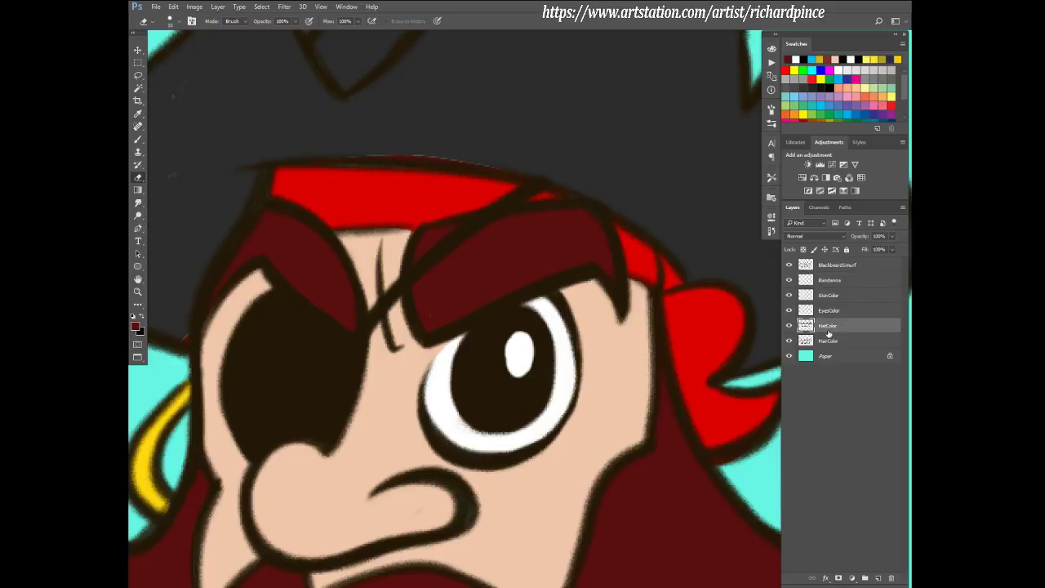
key("b")
left_click(618, 168, "alt")
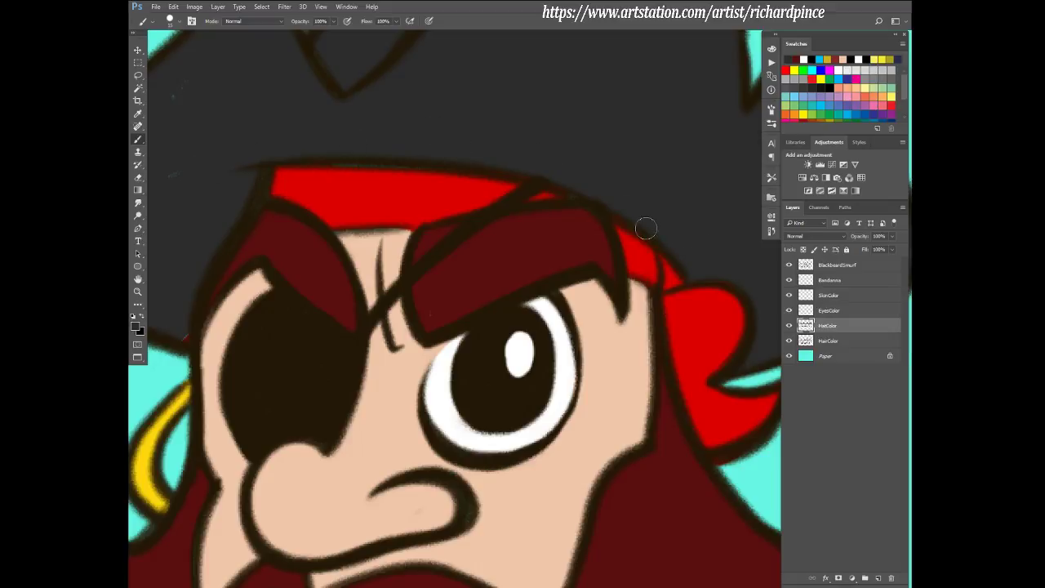
scroll(489, 261, "right", 5)
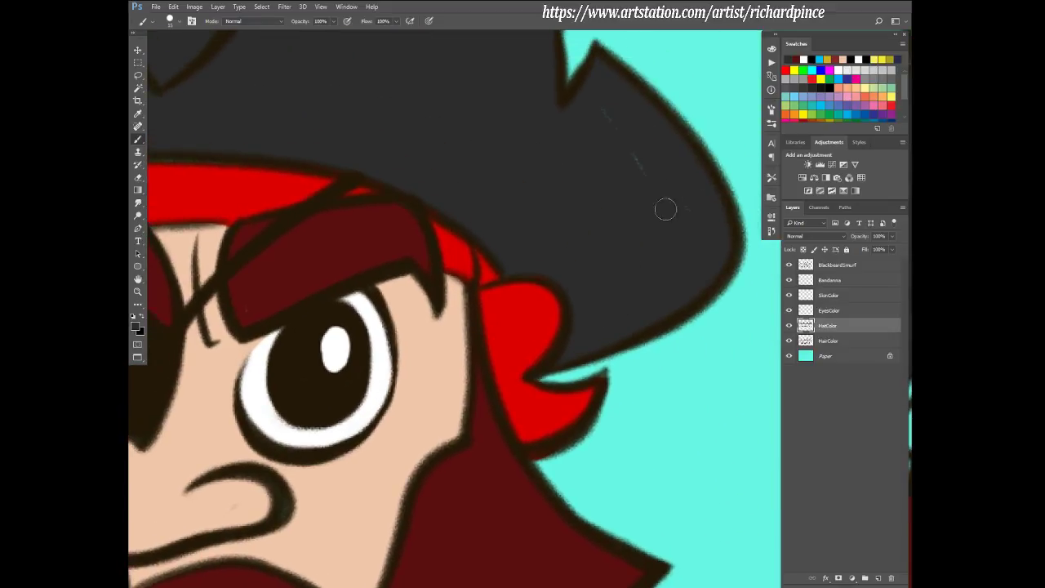
scroll(677, 200, "down", 5)
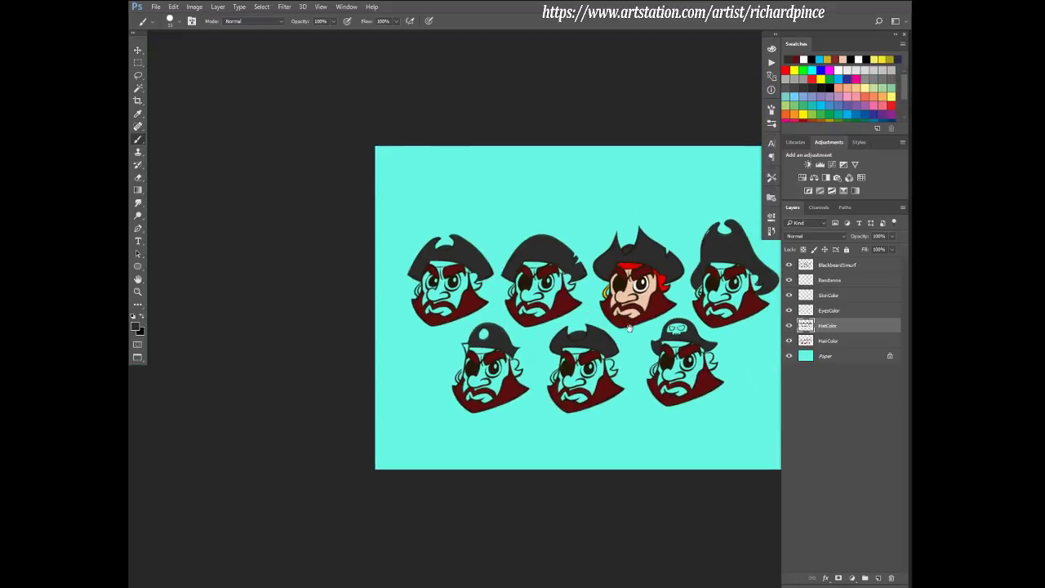
- Check the HatColor layer by toggling its visibility, and erase the reddish fringe between the second pirate's hat and ear
scroll(639, 337, "up", 2)
scroll(638, 337, "up", 5)
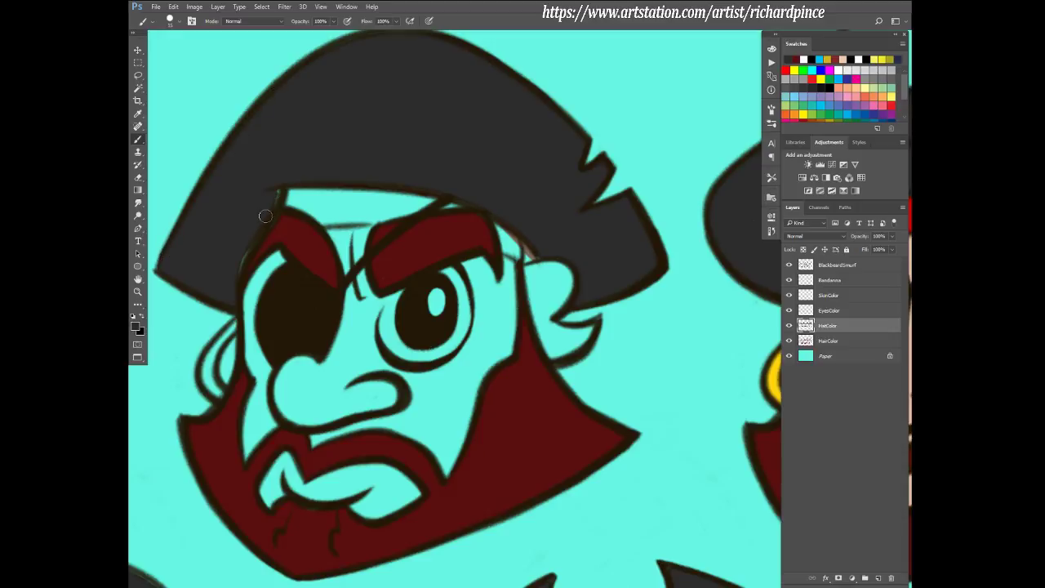
left_click_drag(385, 63, 408, 116)
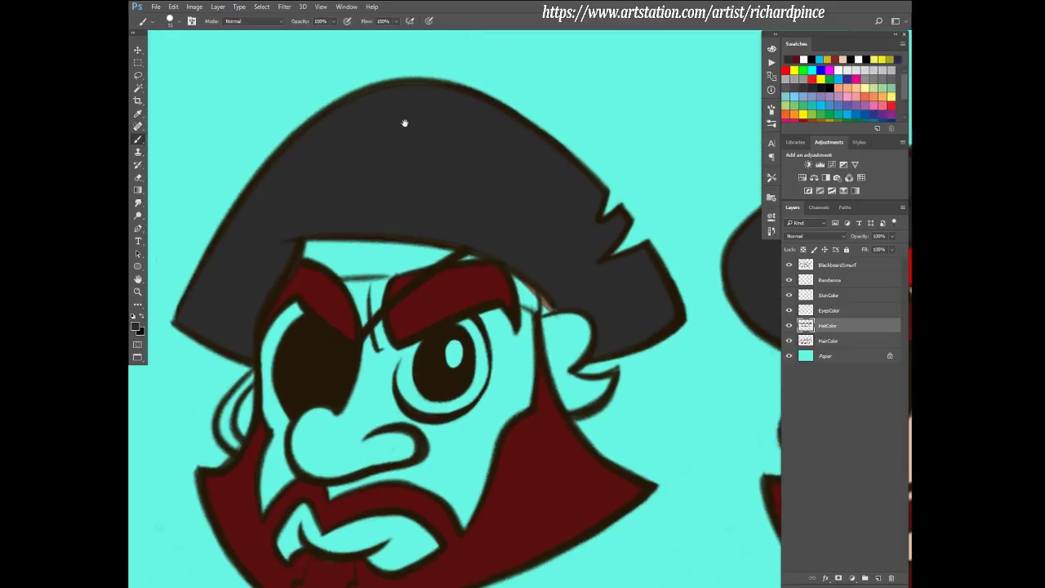
left_click_drag(634, 366, 634, 238)
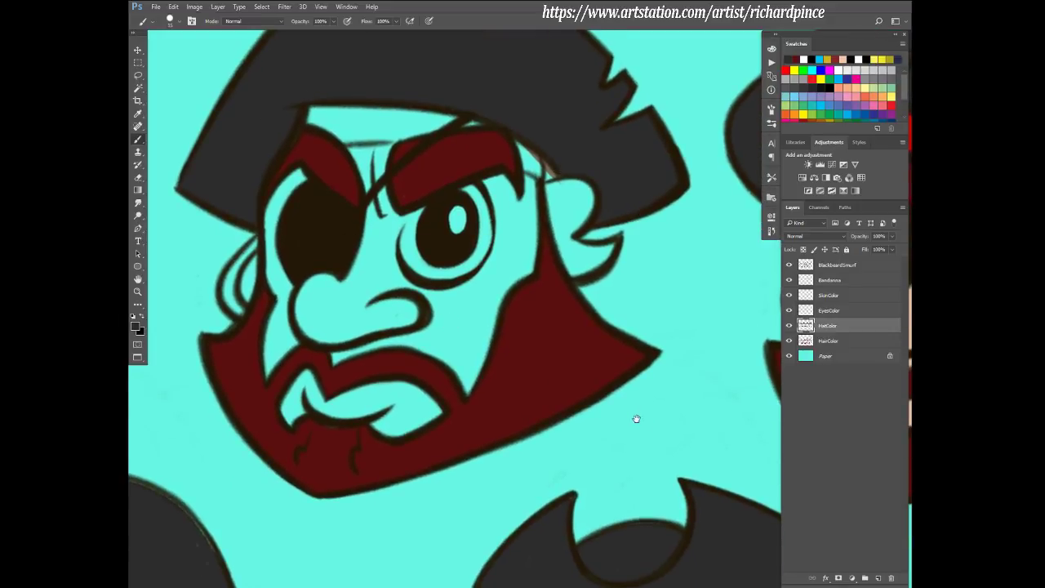
left_click_drag(634, 420, 620, 390)
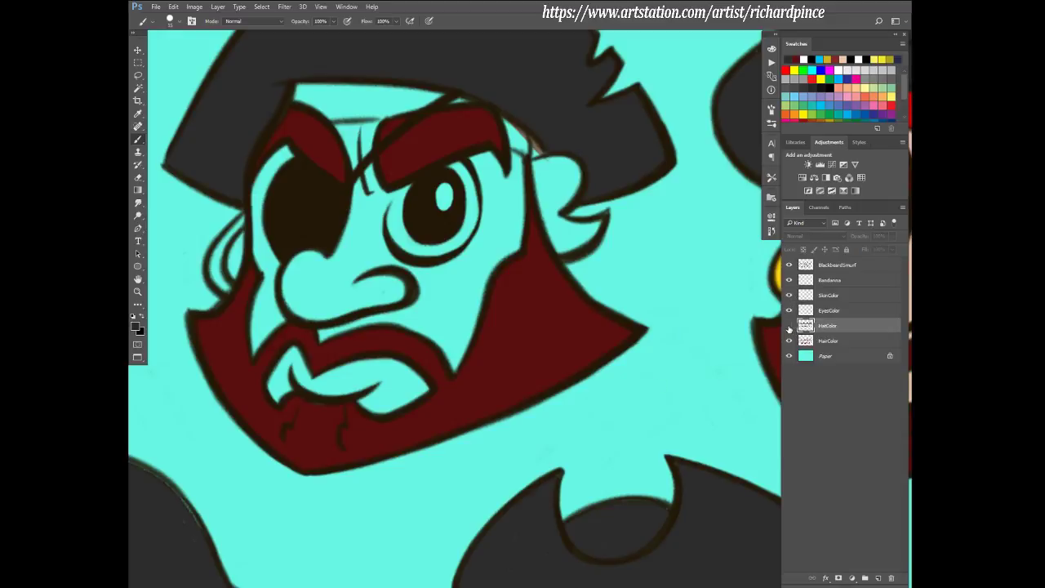
left_click(788, 326)
left_click(788, 325)
left_click(789, 326)
left_click(789, 326)
key("e")
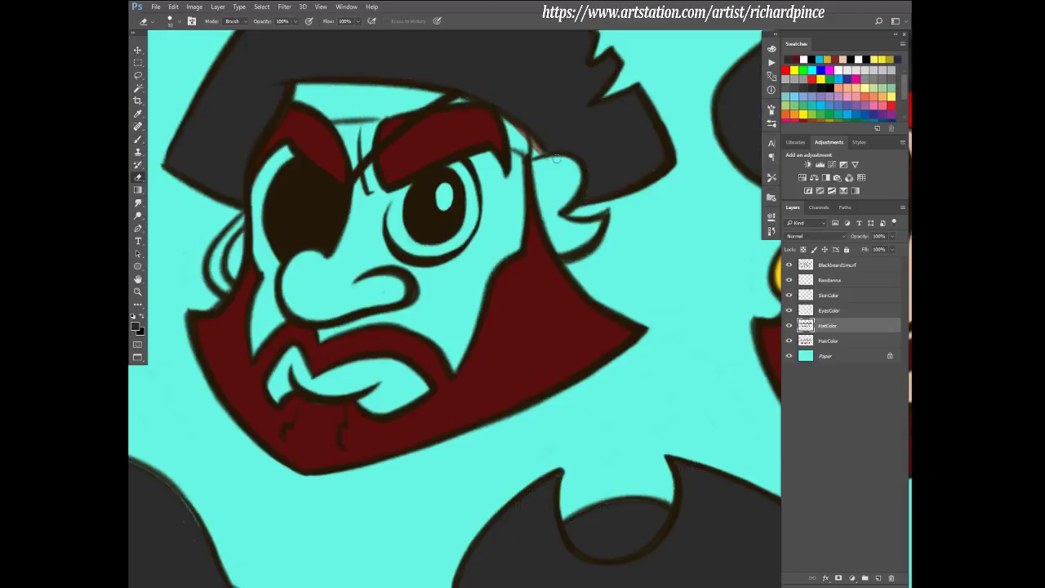
left_click_drag(516, 126, 537, 151)
key("b")
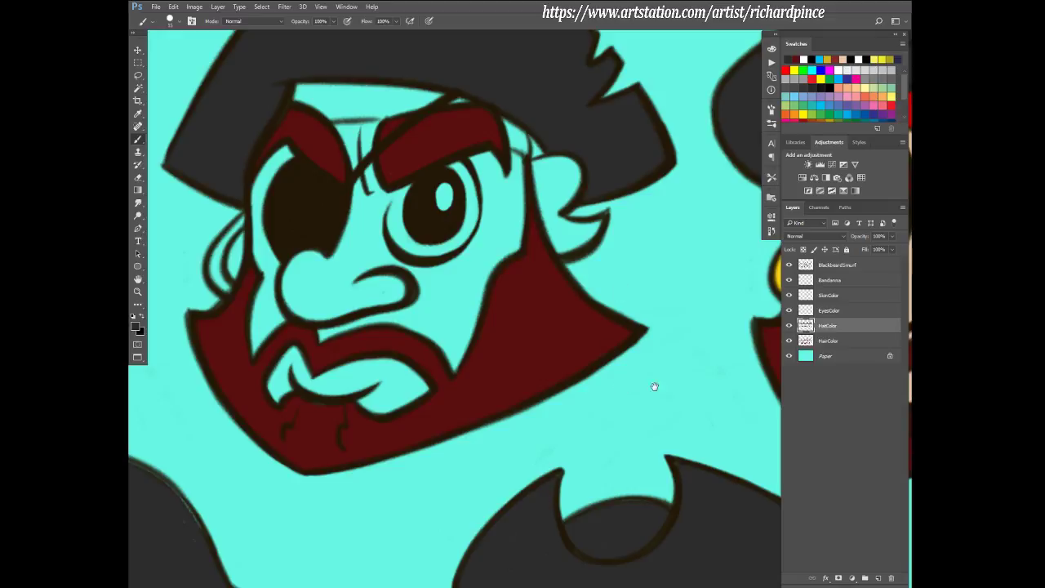
- Paint dark grey along the lower edge of the first pirate's hat to cover the gaps above the forehead
scroll(653, 384, "down", 2)
left_click_drag(618, 410, 631, 370)
scroll(427, 268, "up", 5)
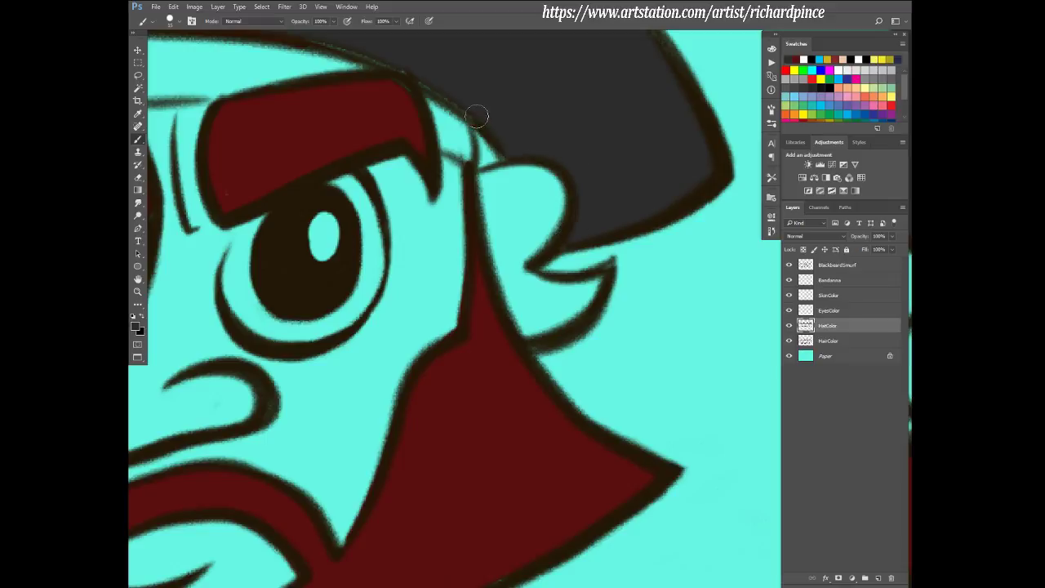
left_click_drag(493, 168, 536, 202)
left_click_drag(420, 109, 574, 251)
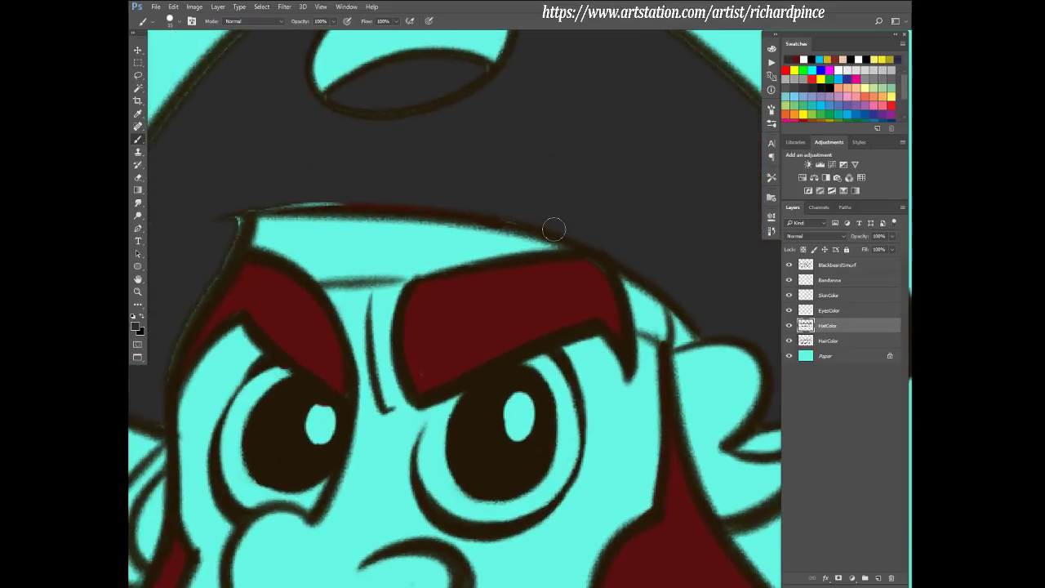
left_click_drag(277, 206, 346, 205)
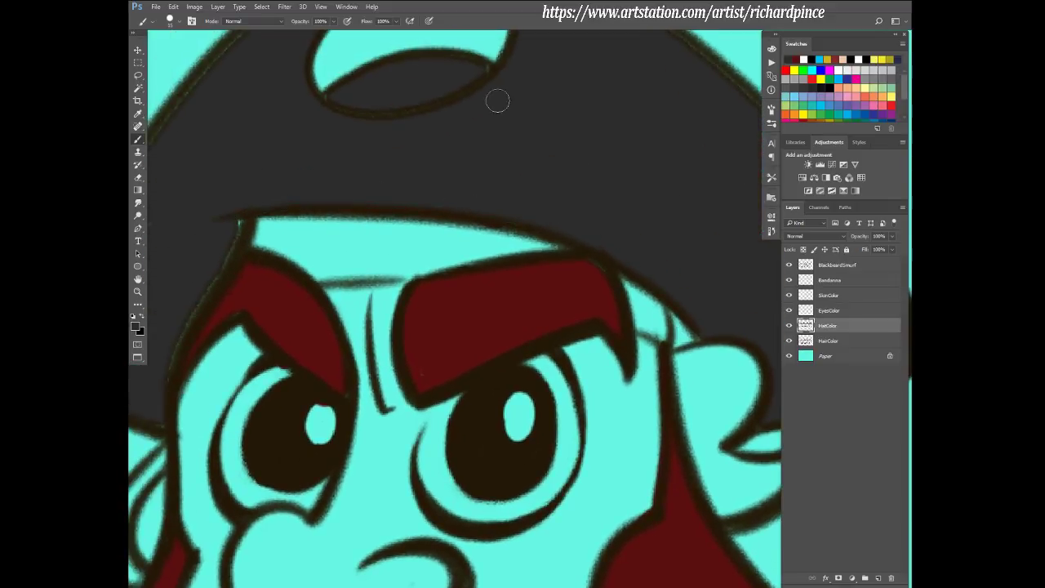
scroll(501, 98, "down", 3)
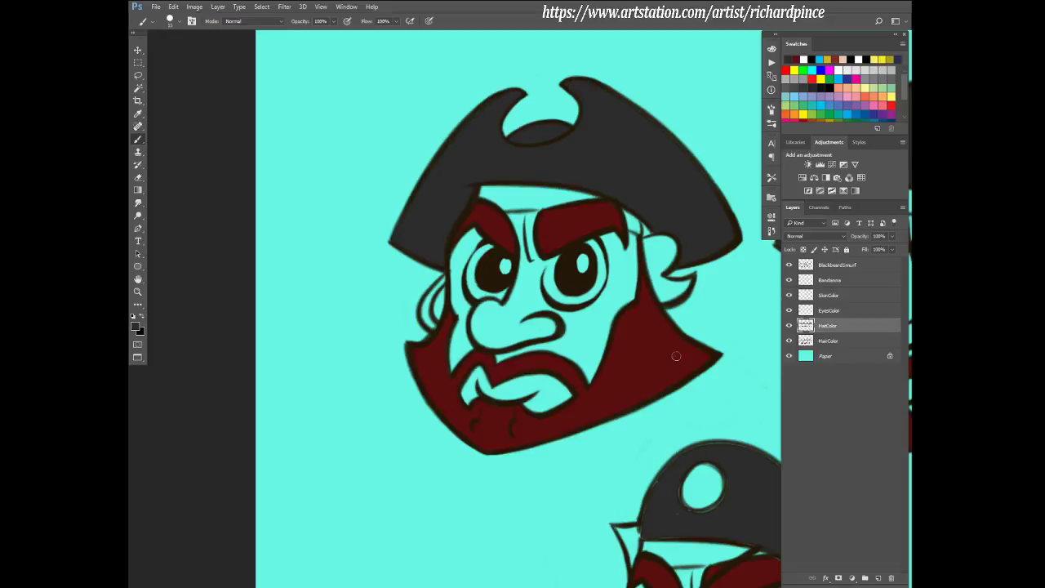
- Fill the gaps along the curved crown of the hat with the round emblem in dark grey
scroll(664, 385, "down", 2)
scroll(531, 302, "up", 4)
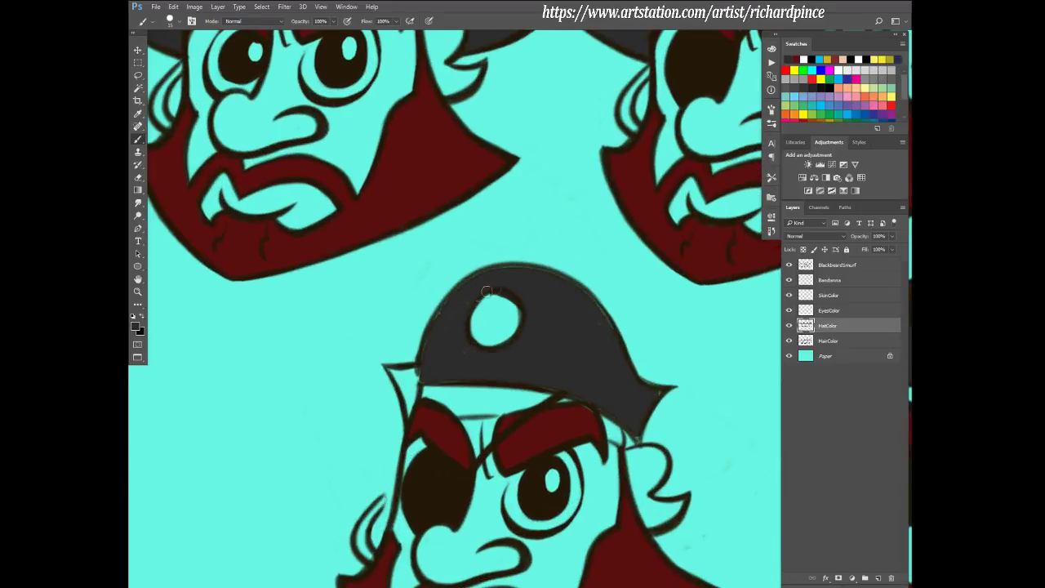
key("e")
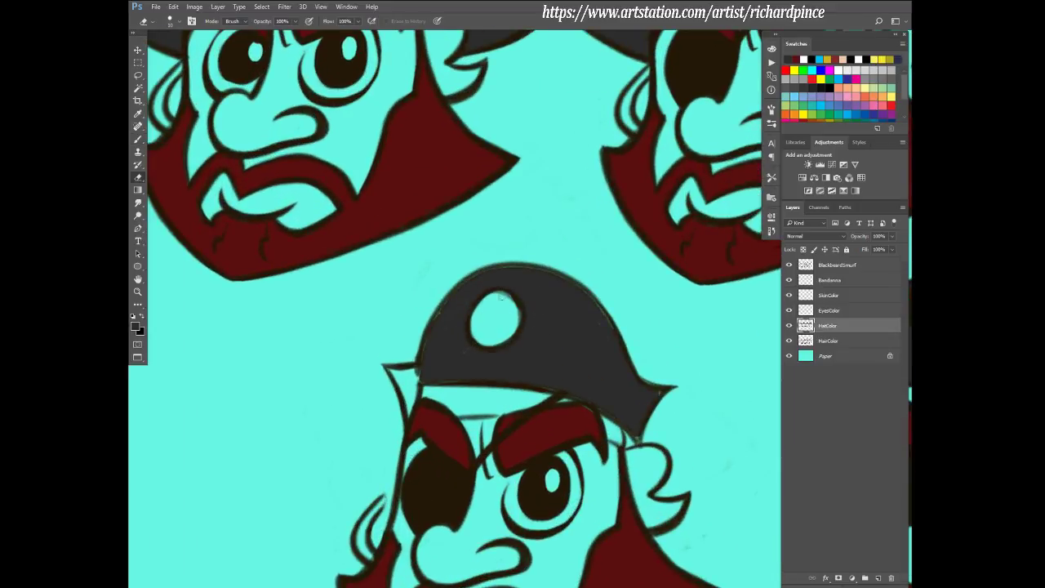
key("b")
mouse_move(420, 374)
left_mouse_down()
mouse_move(435, 327)
mouse_move(477, 278)
mouse_move(545, 277)
left_mouse_up()
left_click_drag(590, 304, 531, 269)
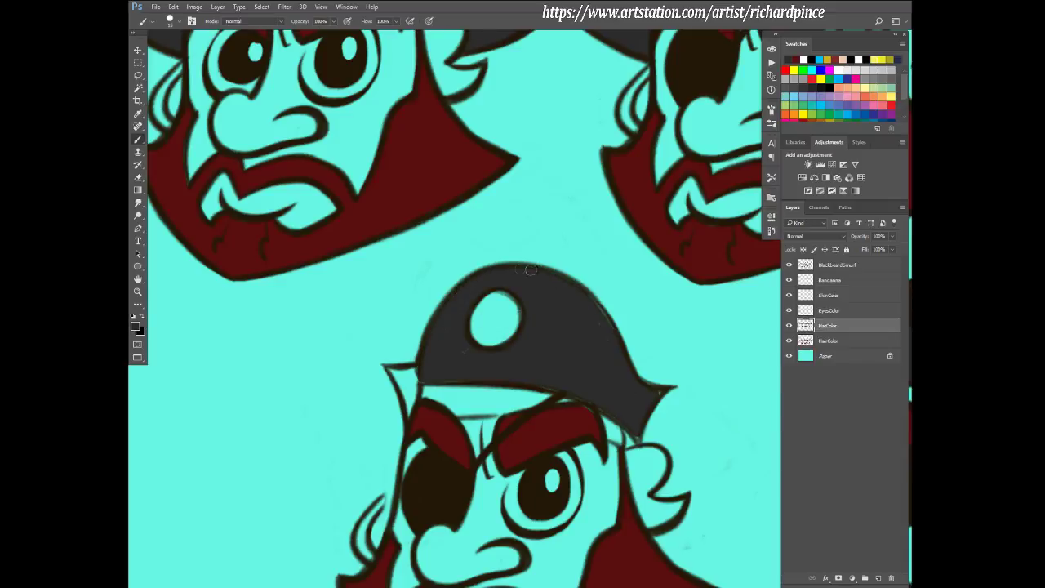
- Paint the round-emblem hat's lower edge, its pointed flap beside the eyepatch and the remaining outline gaps dark grey
mouse_move(412, 379)
left_mouse_down()
mouse_move(514, 381)
mouse_move(483, 381)
mouse_move(586, 398)
mouse_move(562, 389)
mouse_move(627, 418)
mouse_move(634, 353)
mouse_move(579, 346)
mouse_move(598, 391)
mouse_move(574, 387)
mouse_move(634, 435)
left_mouse_up()
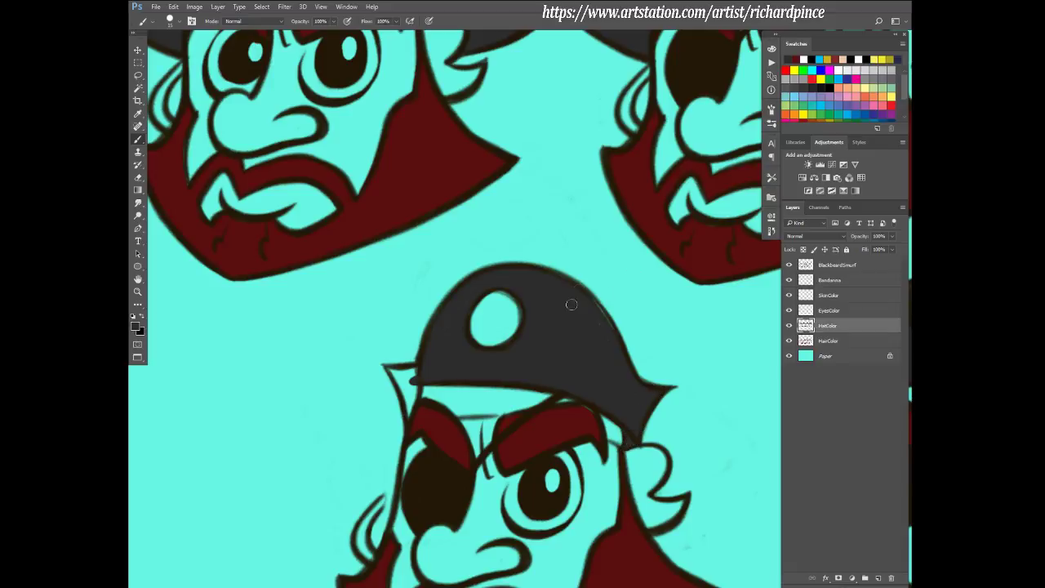
left_click_drag(596, 310, 557, 295)
mouse_move(408, 408)
left_mouse_down()
mouse_move(416, 380)
mouse_move(390, 369)
mouse_move(406, 413)
mouse_move(412, 380)
left_mouse_up()
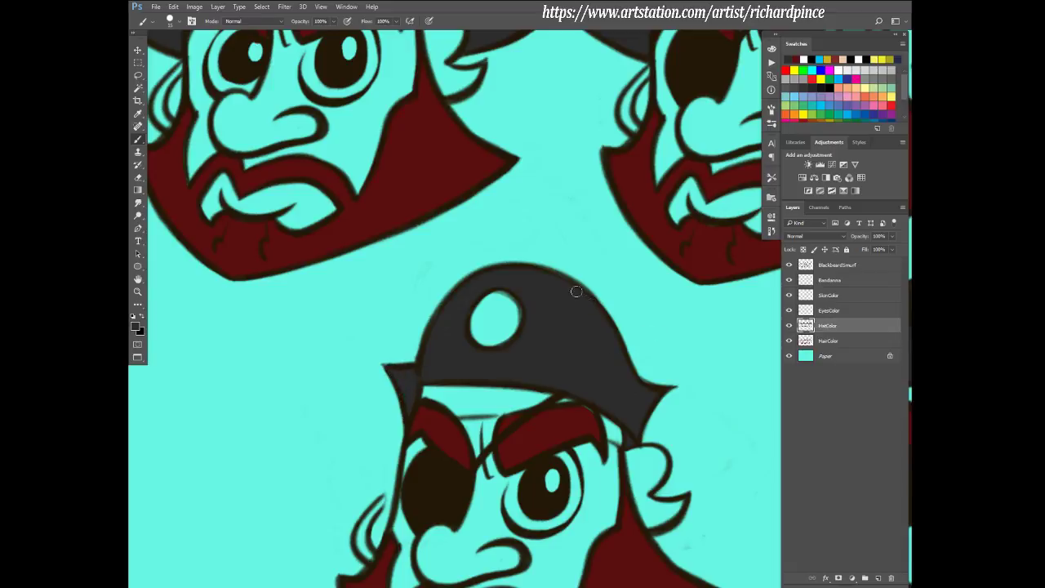
left_click_drag(558, 278, 655, 372)
- Touch up the dark grey fill along the edges of the middle hat in the lower row
scroll(617, 430, "down", 6)
scroll(637, 391, "up", 3)
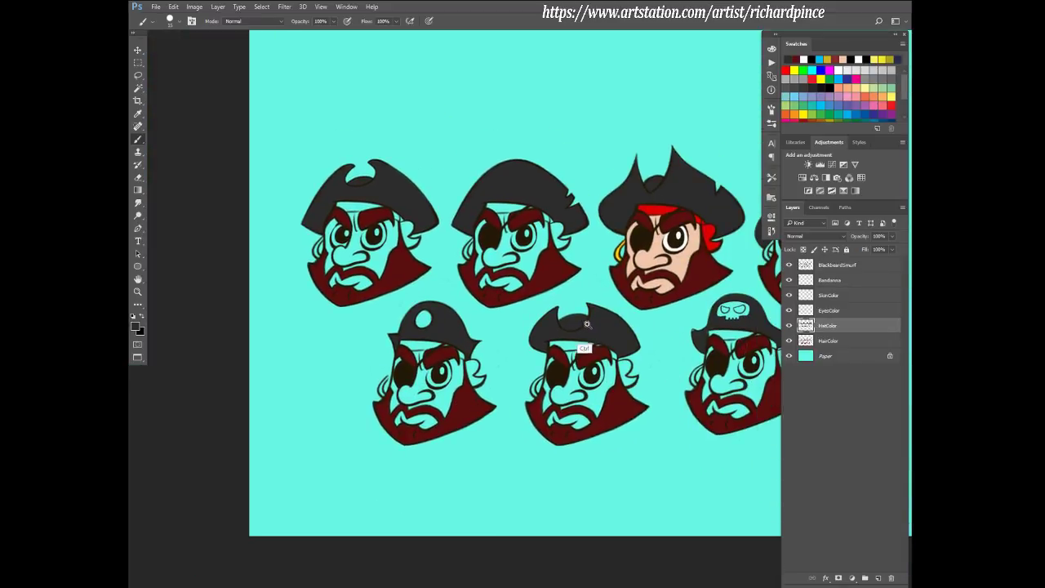
scroll(578, 326, "up", 4)
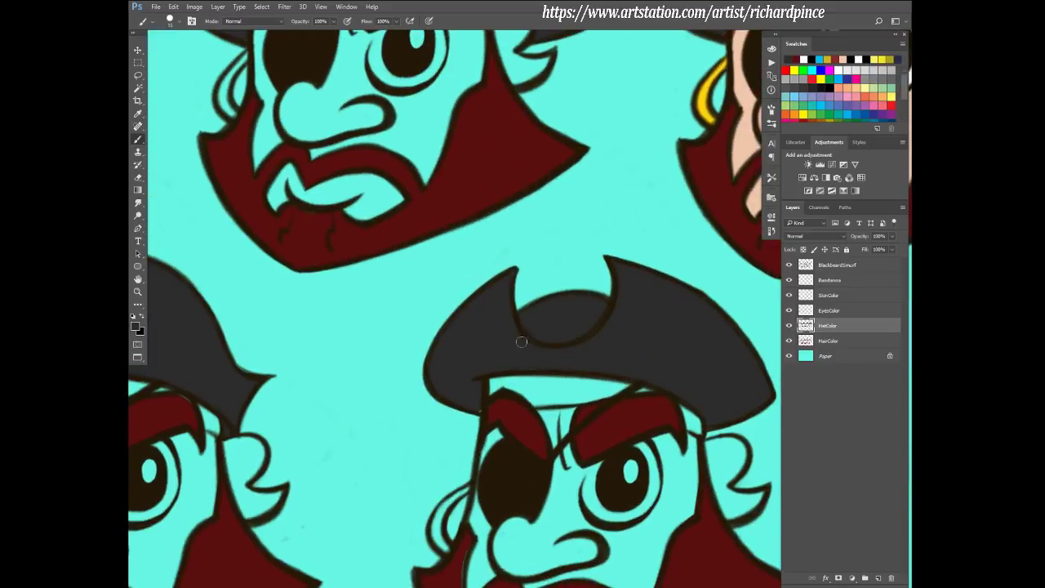
key("e")
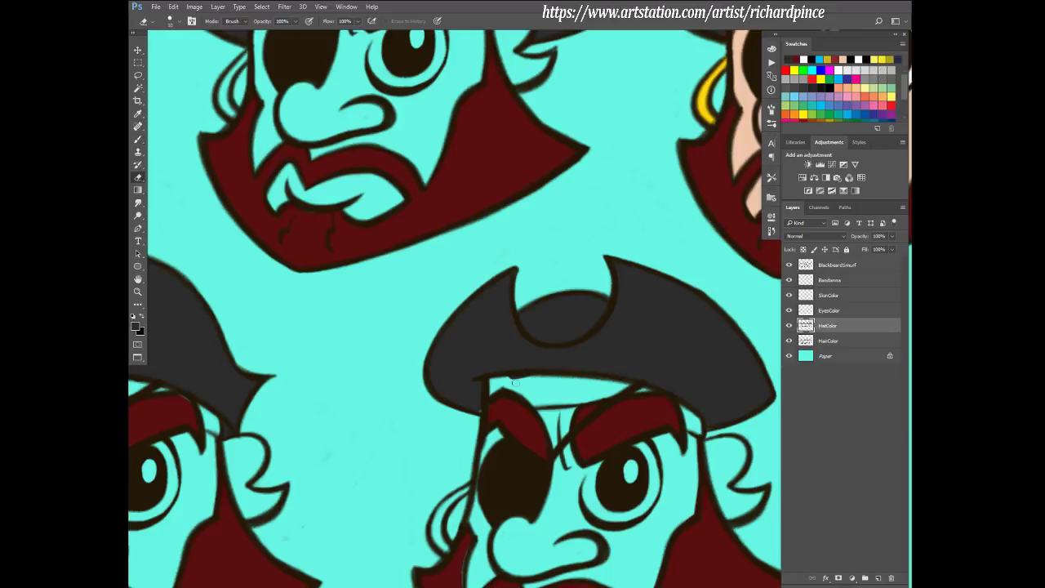
key("b")
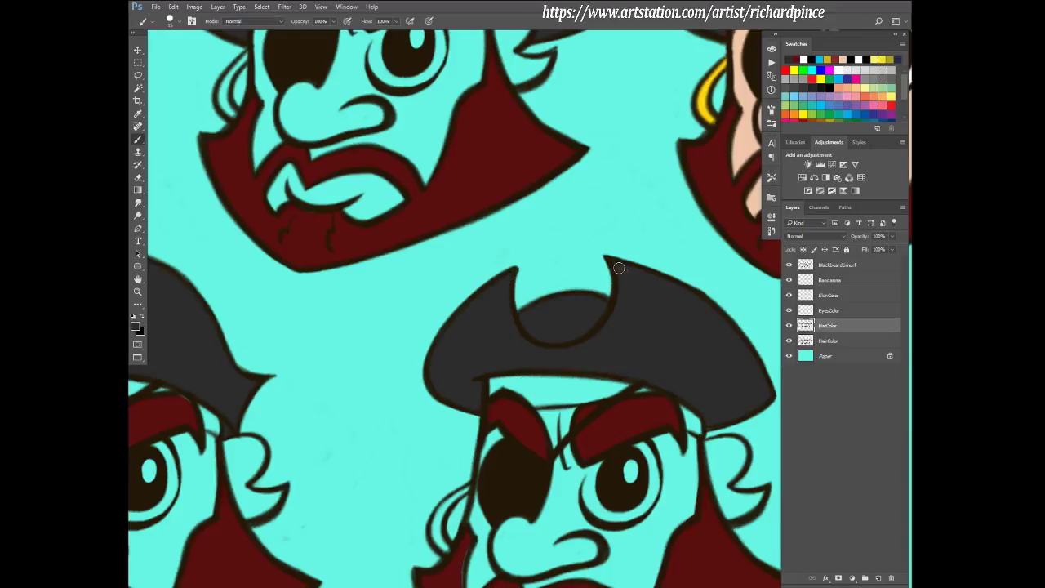
left_click_drag(702, 437, 590, 422)
- Touch up the dark grey fill along the brim of the skull-emblem hat on the HatColor layer
scroll(581, 366, "down", 3)
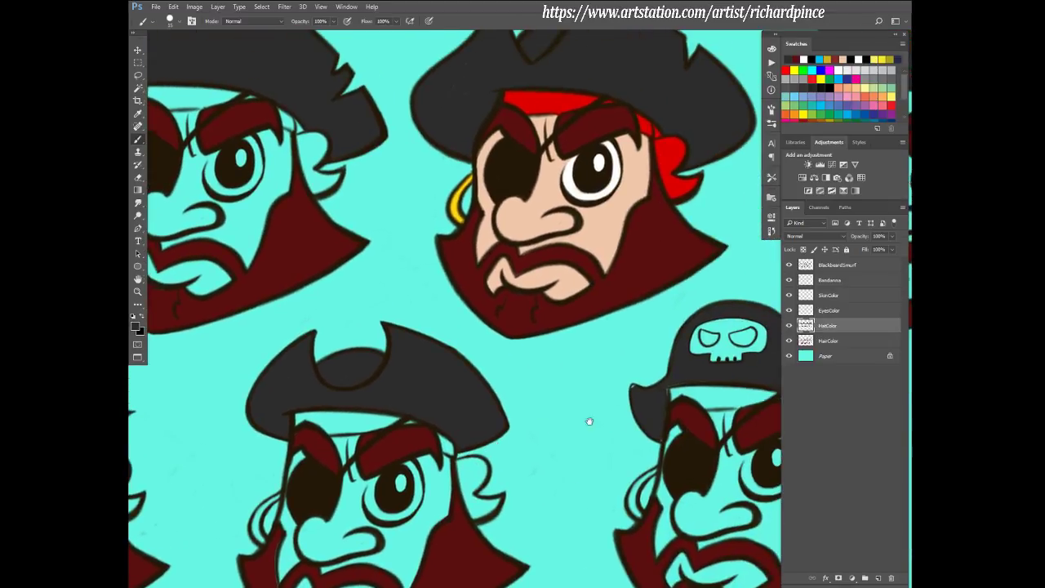
left_click_drag(576, 302, 543, 413)
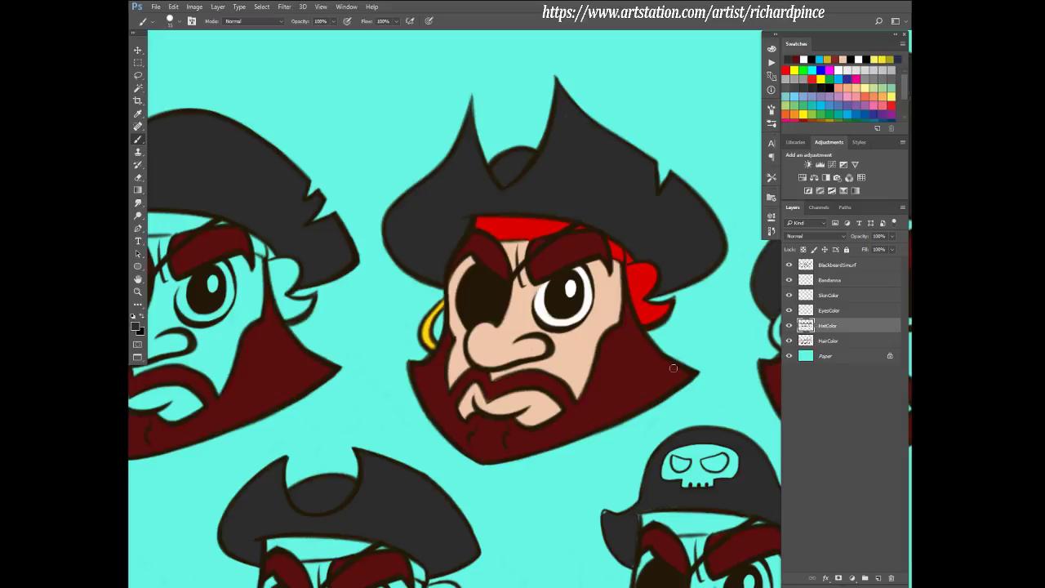
left_click_drag(627, 360, 442, 141)
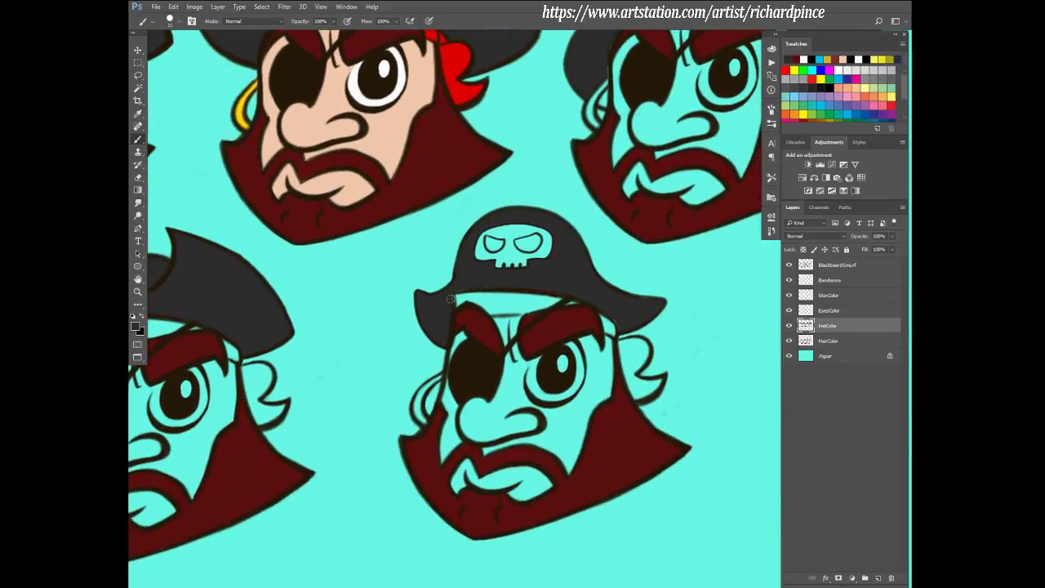
left_click_drag(466, 292, 533, 284)
key("e")
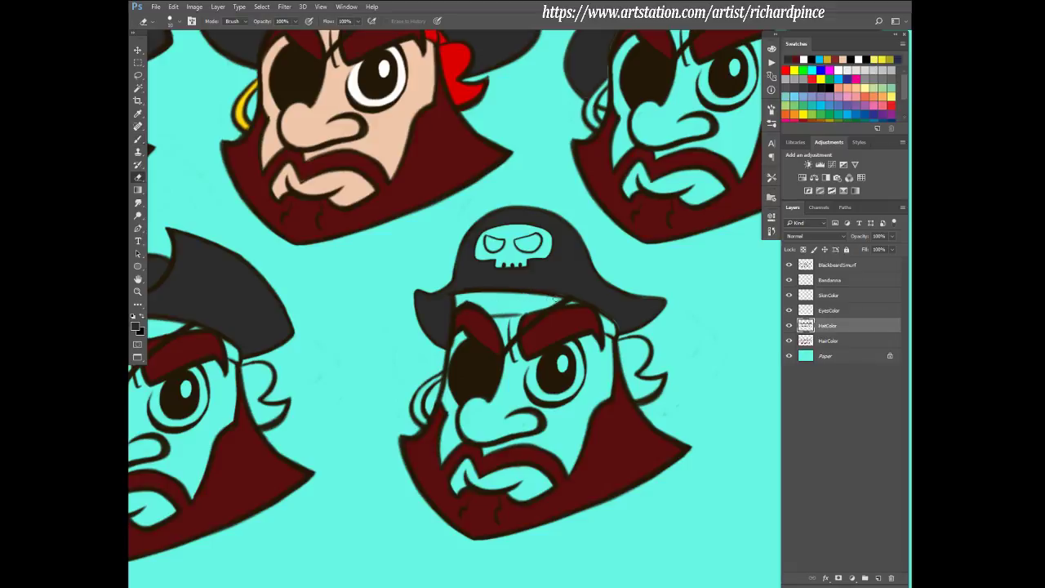
key("b")
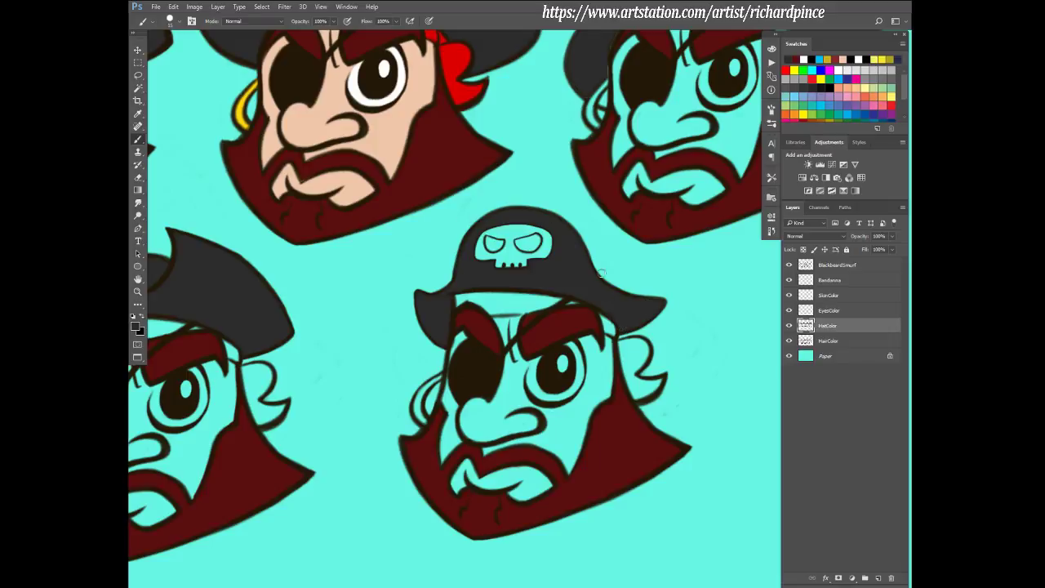
key("e")
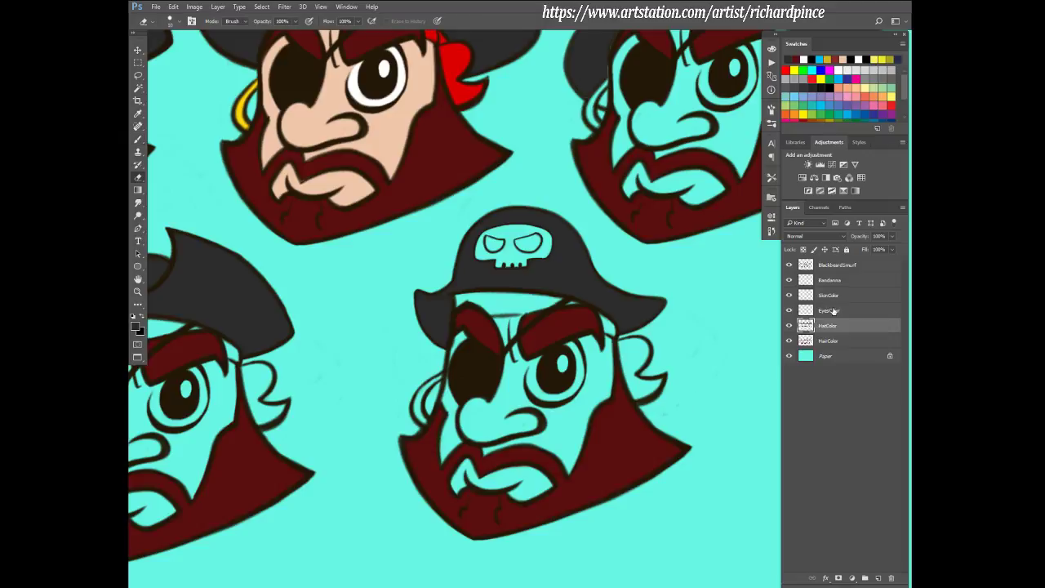
- Select the line-art layer and look over all the pirate heads for stray marks and unfilled hat edges
left_click(833, 267)
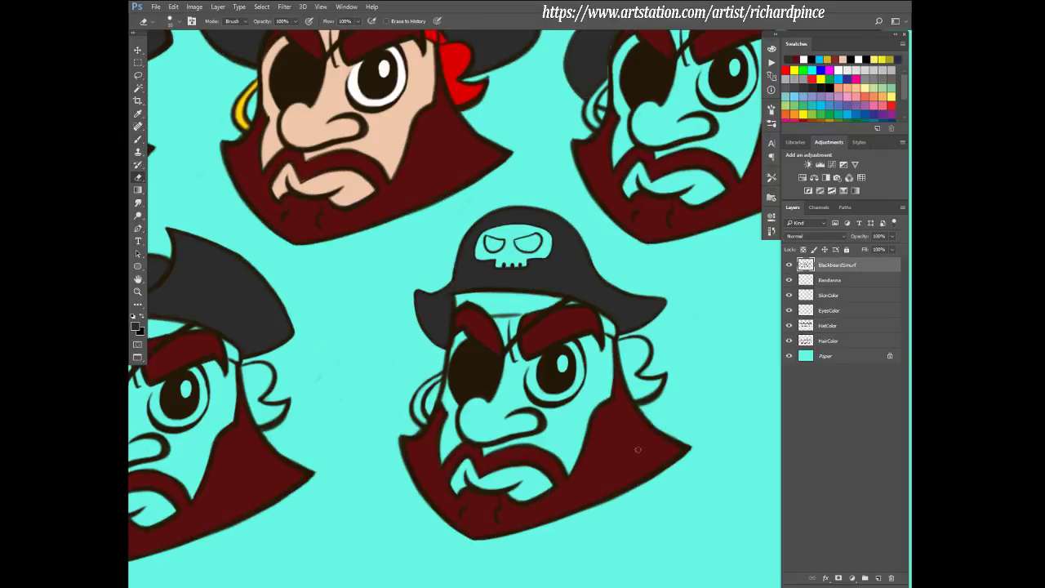
scroll(686, 436, "down", 1)
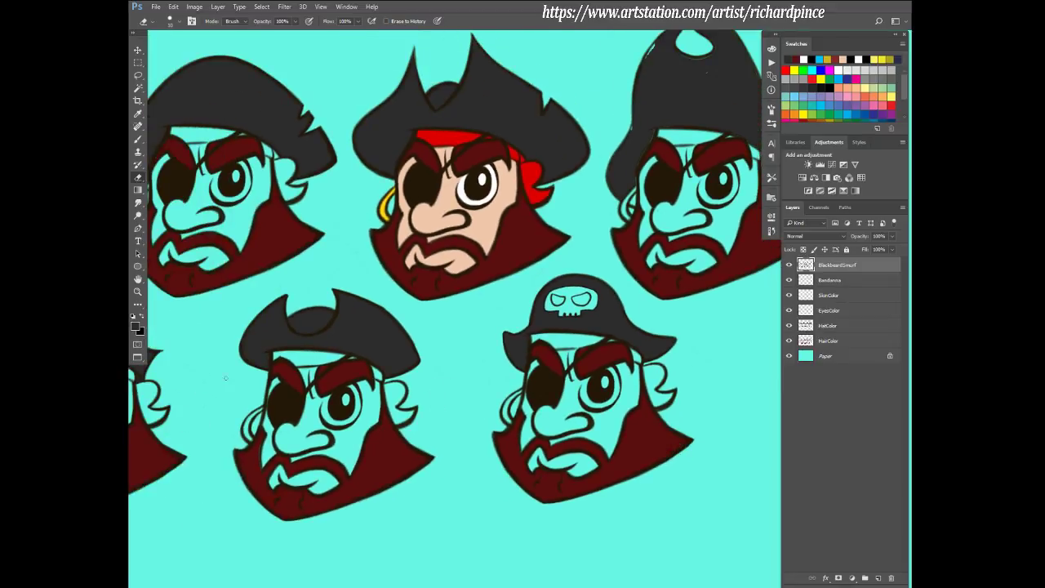
scroll(479, 280, "left", 2)
scroll(595, 361, "down", 1)
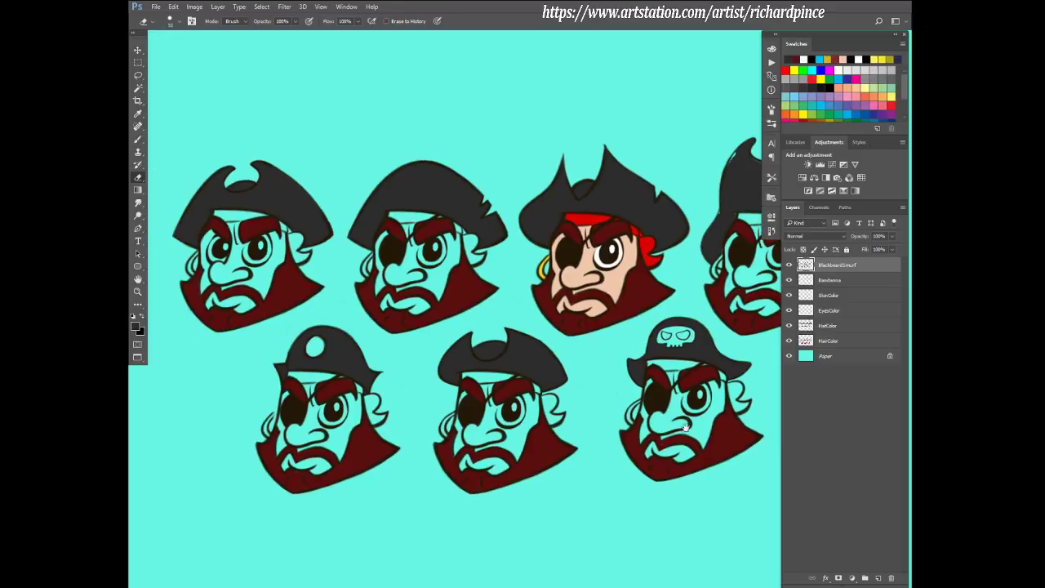
scroll(685, 427, "right", 5)
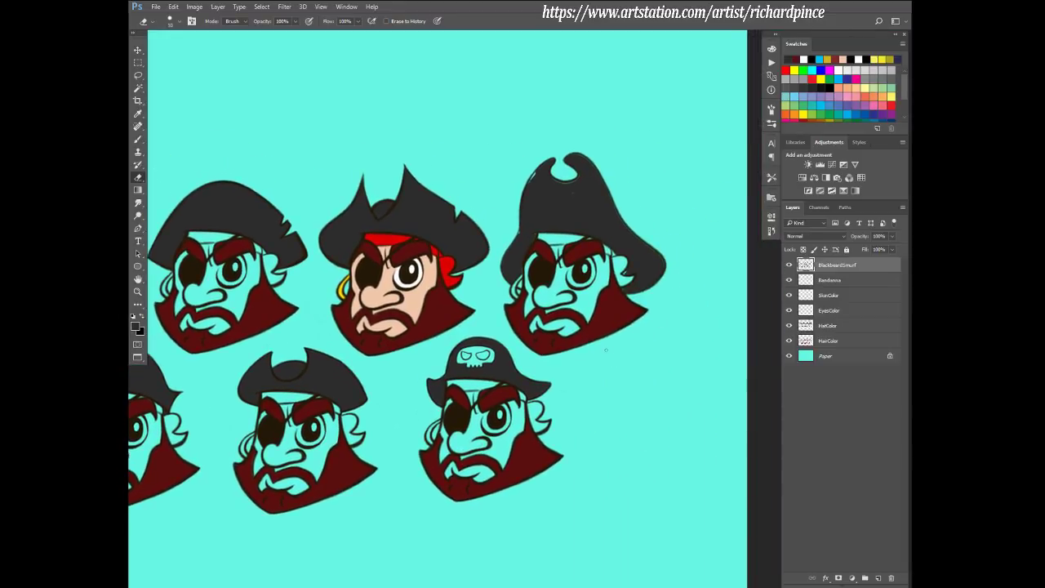
scroll(629, 432, "left", 2)
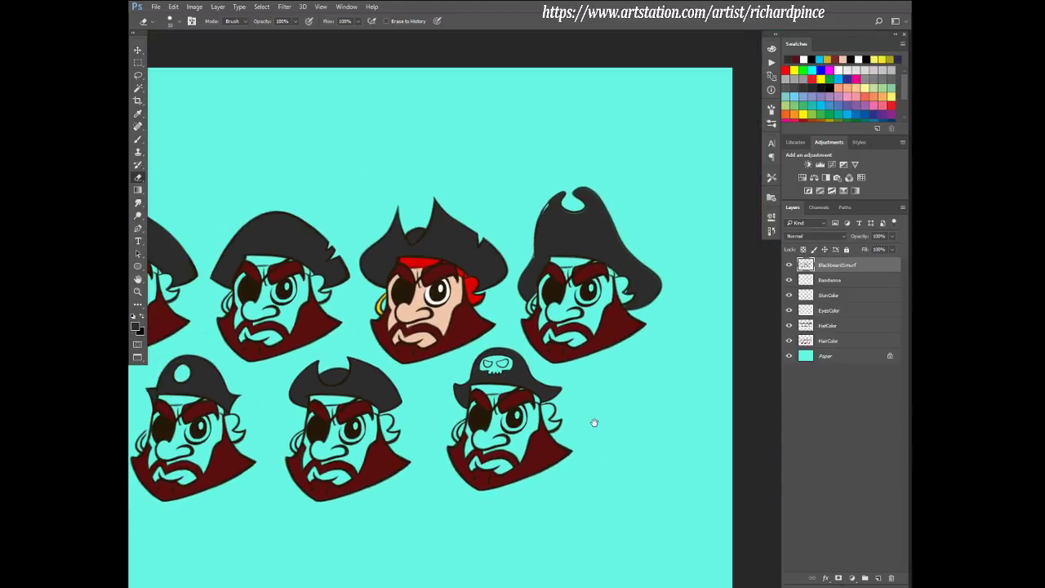
scroll(595, 424, "down", 1)
scroll(617, 419, "right", 2)
- Make the HatColor layer active again and check its fills by toggling its visibility
left_click(833, 325)
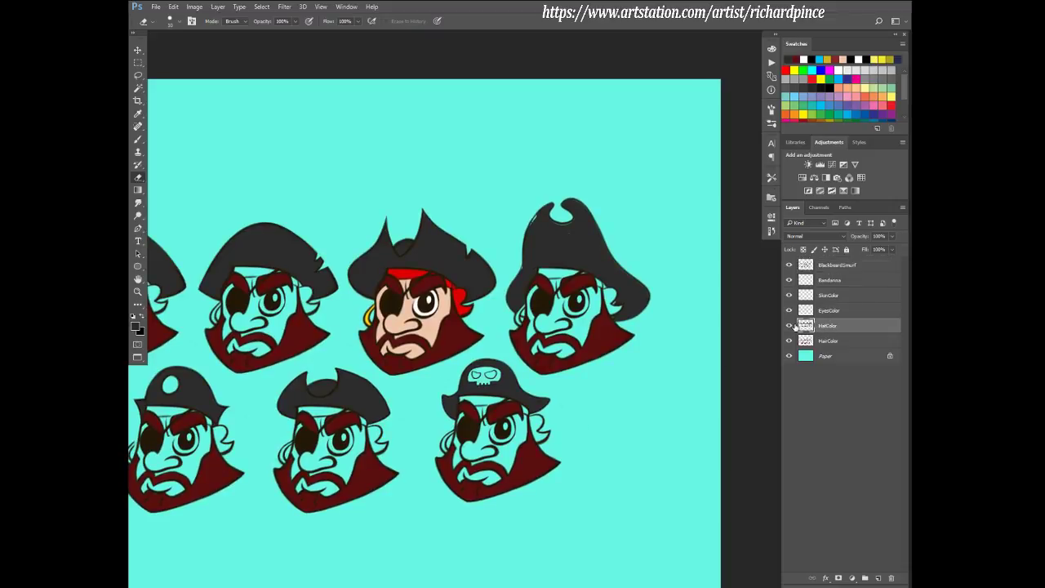
left_click(789, 325)
left_click(788, 326)
left_click(788, 325)
left_click(788, 325)
- Touch up the dark grey fill along the brim and lower edges of the tall hat at the end of the upper row
key("b")
scroll(524, 276, "up", 3)
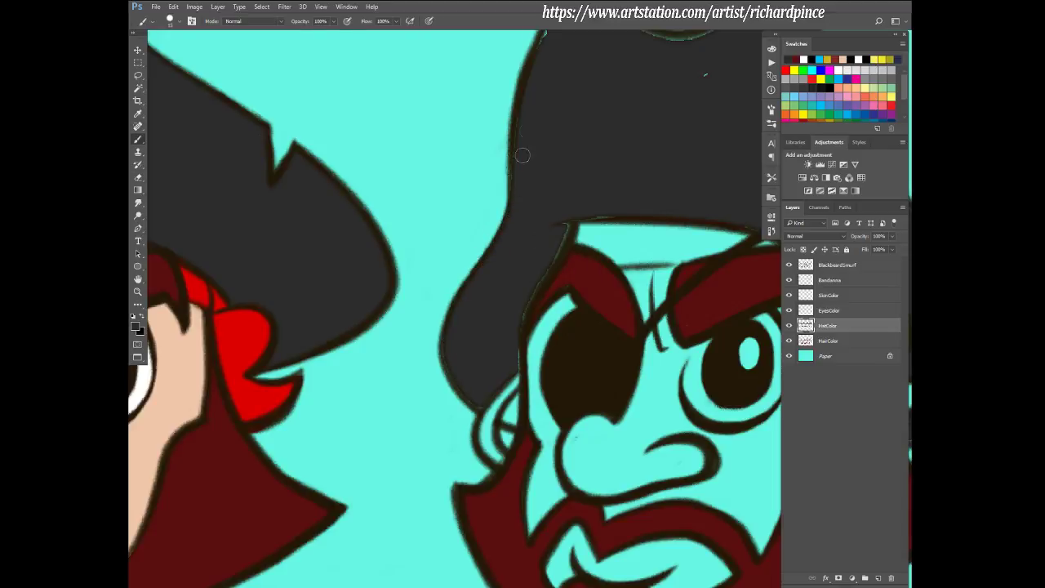
mouse_move(566, 222)
left_mouse_down()
mouse_move(518, 326)
mouse_move(518, 365)
mouse_move(480, 404)
mouse_move(450, 350)
mouse_move(480, 279)
mouse_move(494, 381)
mouse_move(516, 412)
mouse_move(518, 396)
mouse_move(505, 419)
mouse_move(526, 402)
left_mouse_up()
key("e")
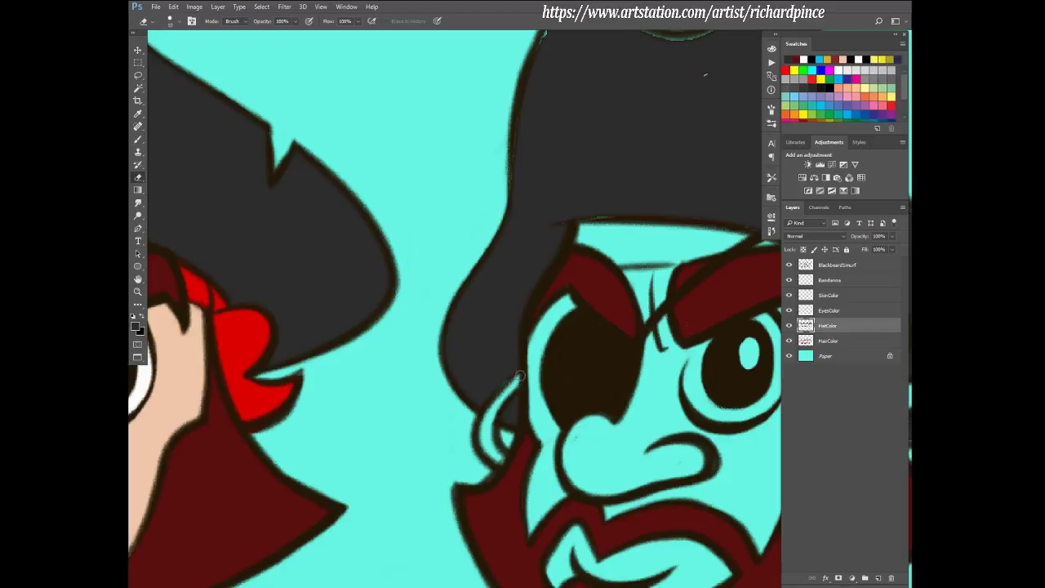
key("b")
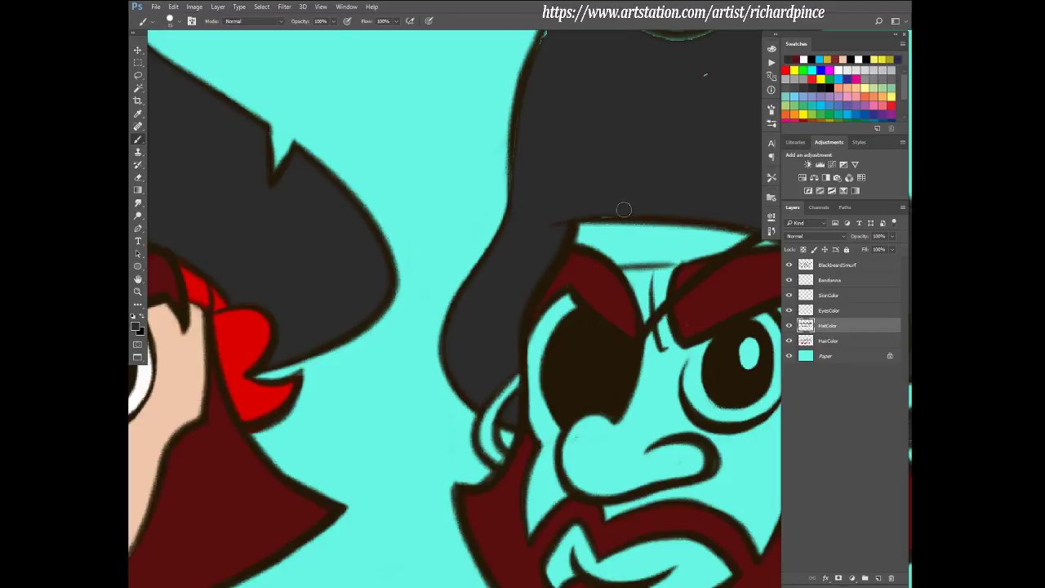
mouse_move(401, 304)
left_mouse_down()
mouse_move(630, 329)
mouse_move(543, 274)
left_mouse_up()
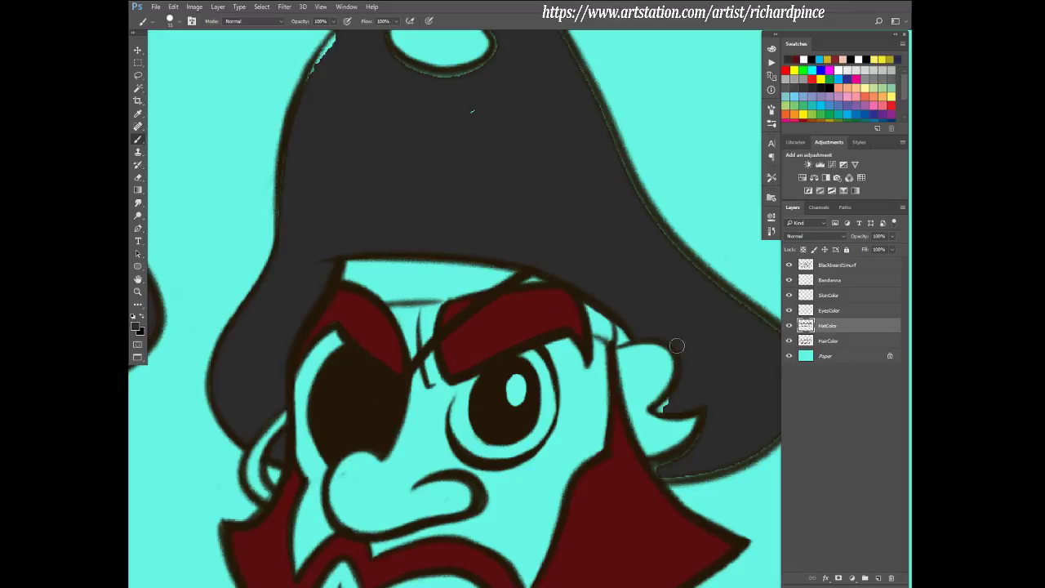
left_click_drag(669, 398, 663, 408)
mouse_move(737, 459)
left_mouse_down()
mouse_move(596, 461)
mouse_move(634, 444)
mouse_move(658, 396)
mouse_move(644, 430)
mouse_move(662, 390)
mouse_move(660, 360)
mouse_move(513, 221)
mouse_move(431, 54)
left_mouse_up()
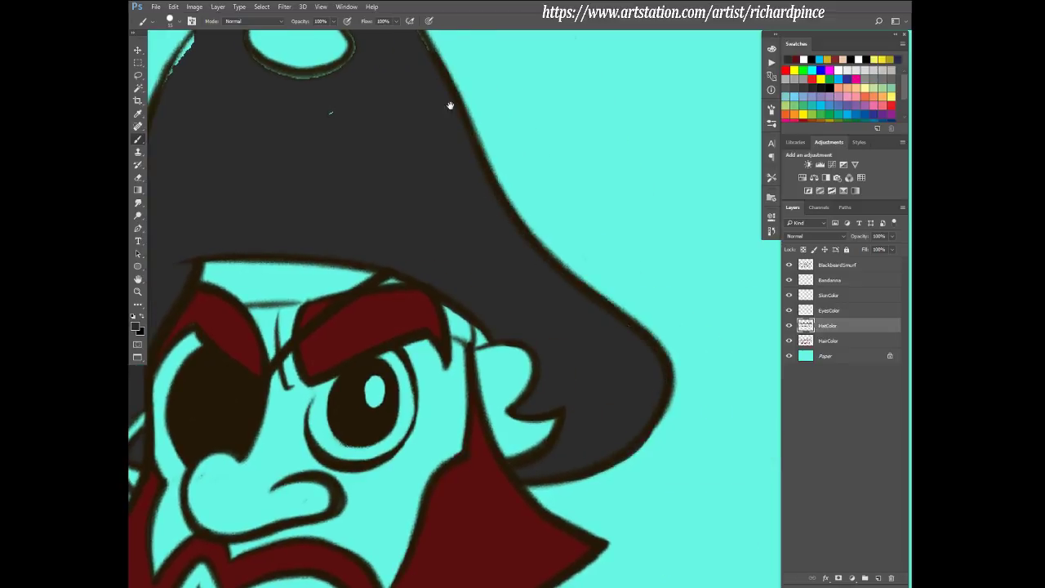
- Fill the gaps in the dark grey around the tall hat's notch and along both sides of its crown
mouse_move(449, 106)
left_mouse_down()
mouse_move(580, 174)
mouse_move(597, 319)
left_mouse_up()
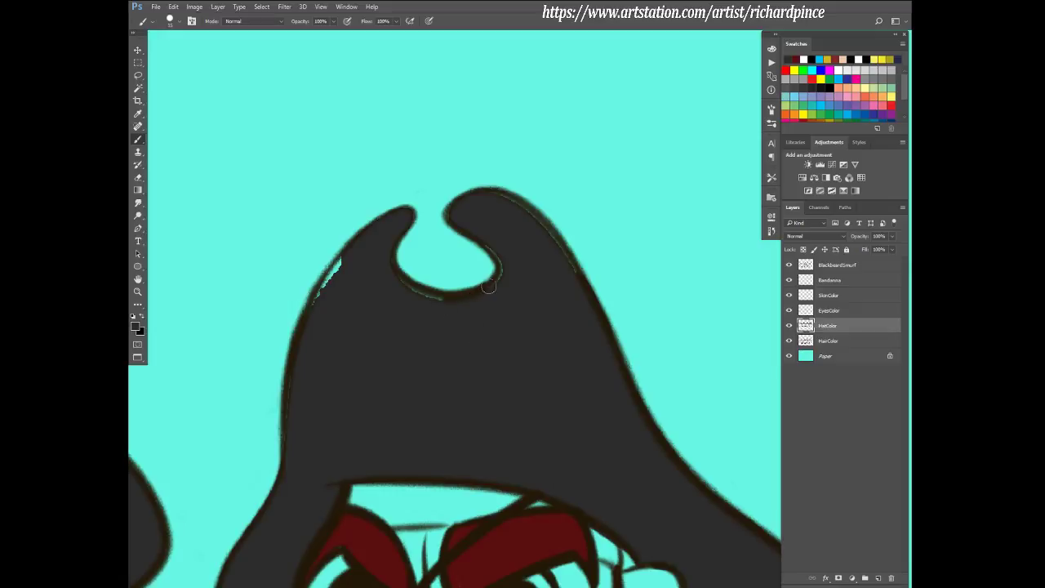
mouse_move(488, 285)
left_mouse_down()
mouse_move(504, 259)
mouse_move(451, 214)
mouse_move(480, 200)
mouse_move(523, 213)
mouse_move(577, 311)
mouse_move(579, 301)
mouse_move(541, 226)
mouse_move(478, 205)
left_mouse_up()
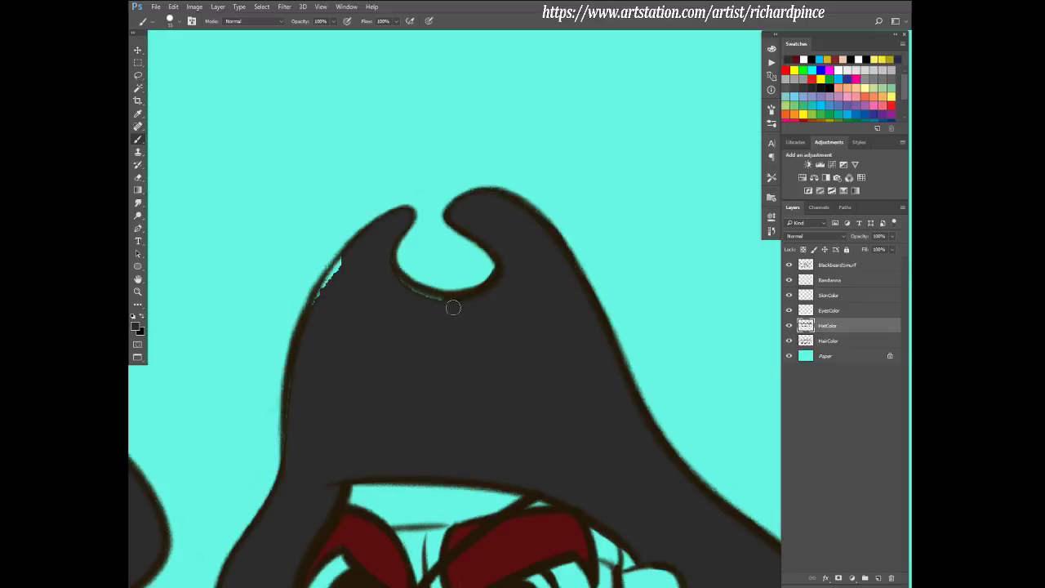
mouse_move(453, 307)
left_mouse_down()
mouse_move(413, 289)
mouse_move(391, 260)
mouse_move(406, 214)
mouse_move(397, 214)
left_mouse_up()
left_click_drag(353, 252, 323, 305)
left_click_drag(354, 248, 311, 307)
scroll(664, 420, "down", 5)
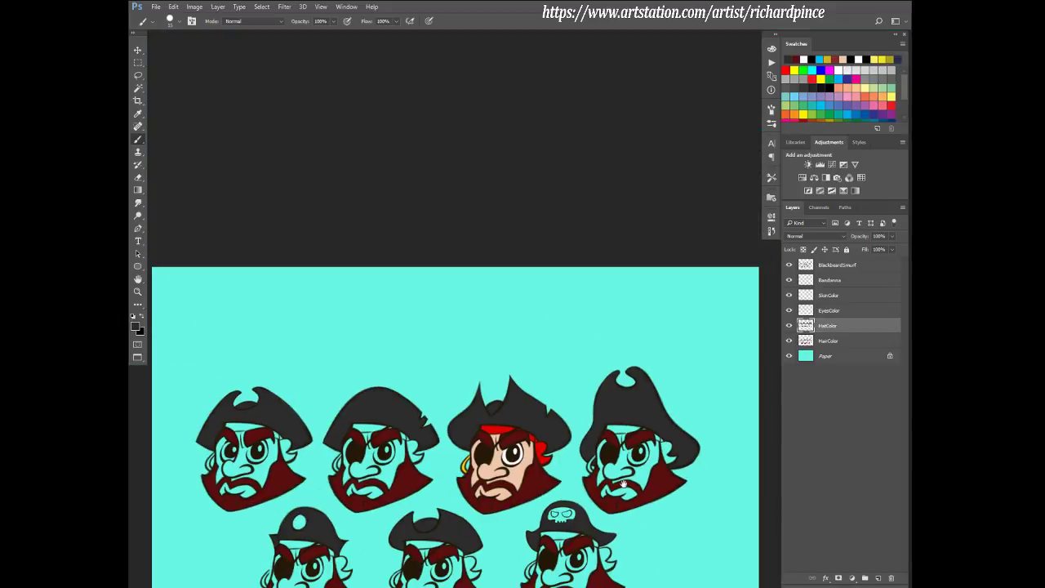
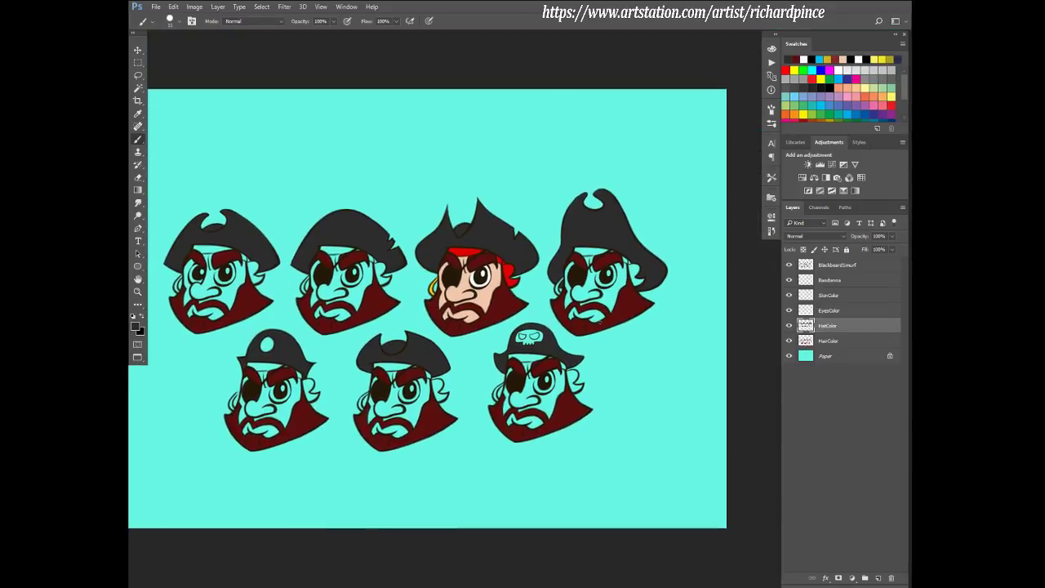
- On the line-art layer, sample the dark line colour and extend both earring outlines to the face edge on the lower row's first head
left_click(844, 266)
scroll(369, 393, "up", 10)
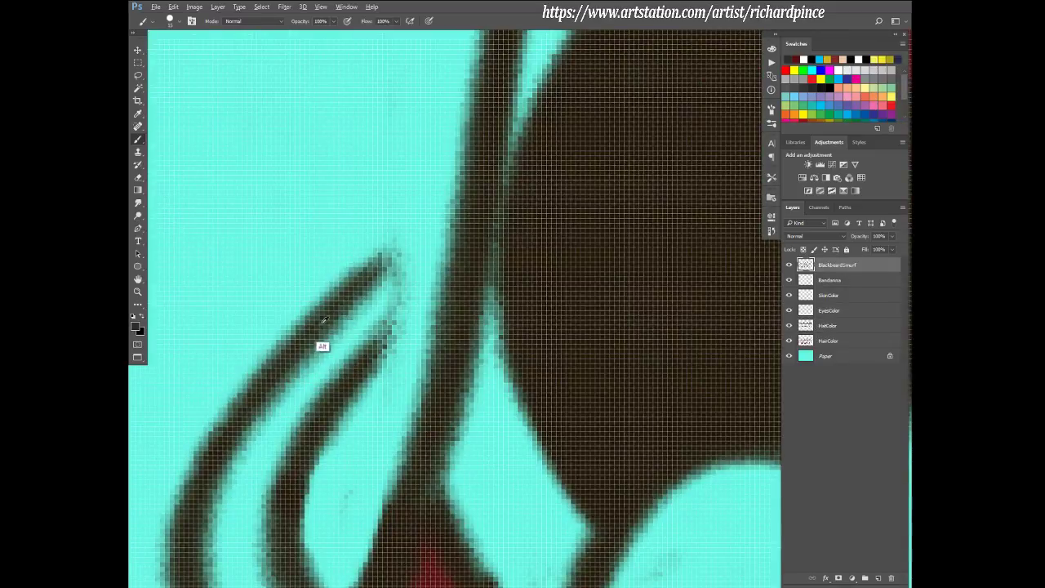
key("alt+d")
key("Escape")
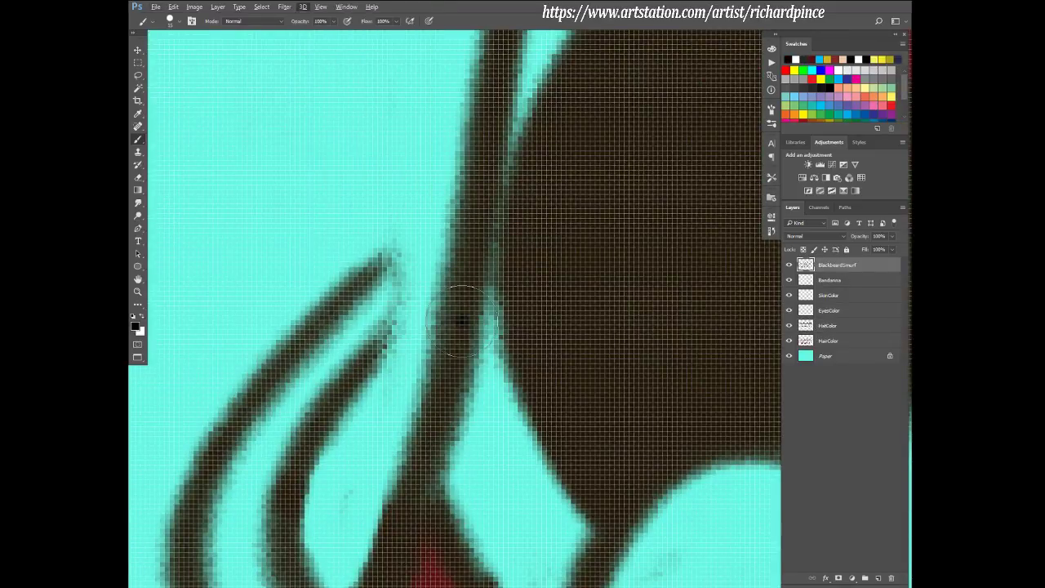
left_click(305, 335, "alt")
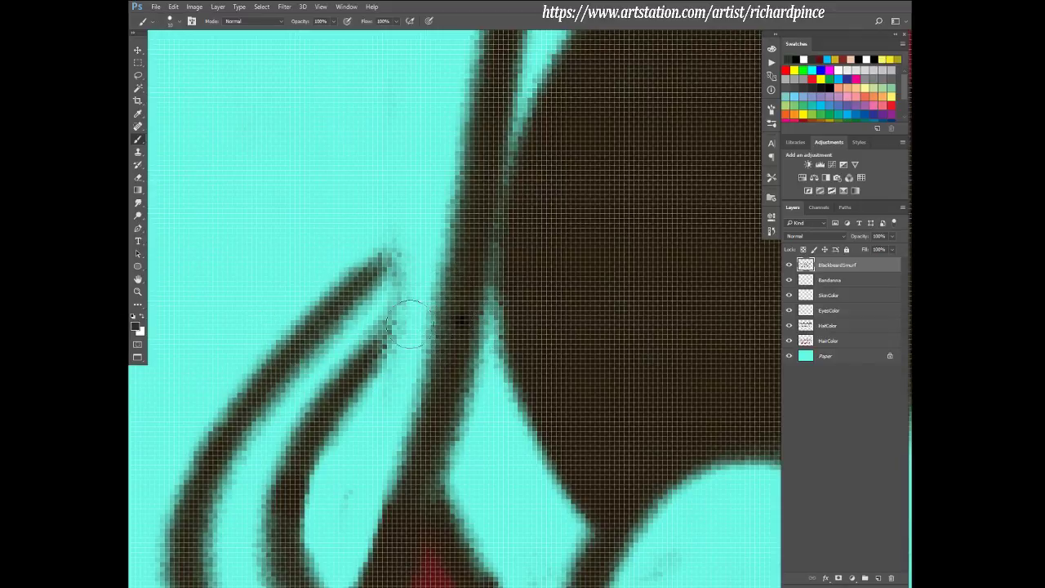
key("bracketleft")
key("bracketleft")
left_click_drag(360, 371, 457, 311)
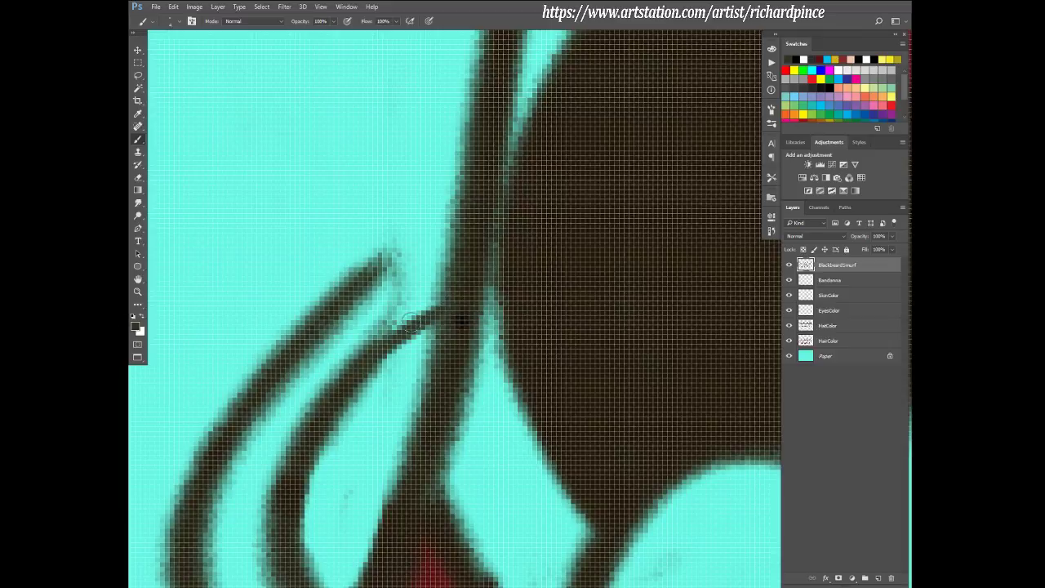
left_click_drag(325, 314, 457, 217)
- Erase the stray marks between that head's earring outlines, then make the Bandanna layer active
key("e")
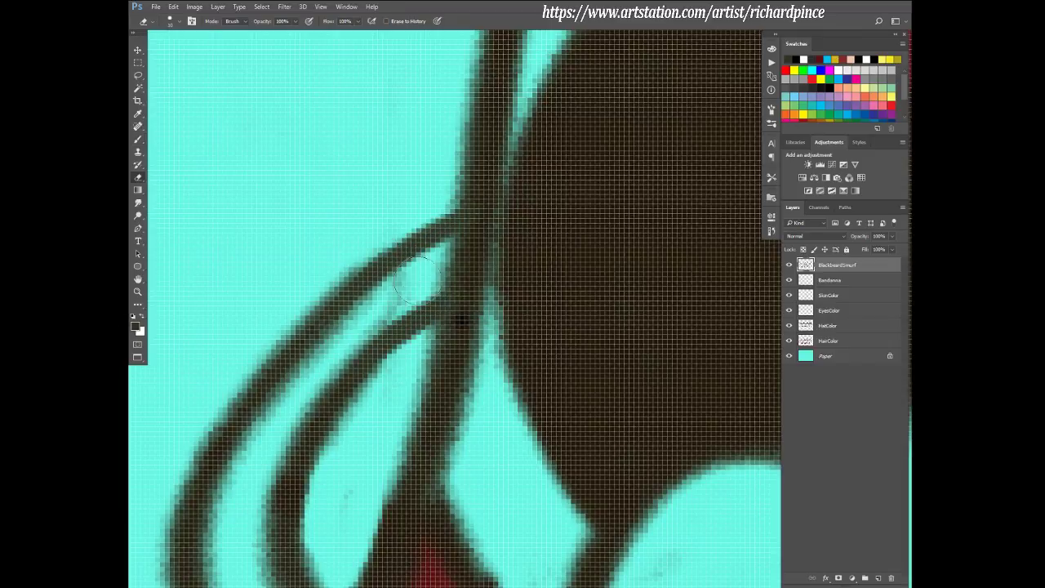
key("ctrl+z")
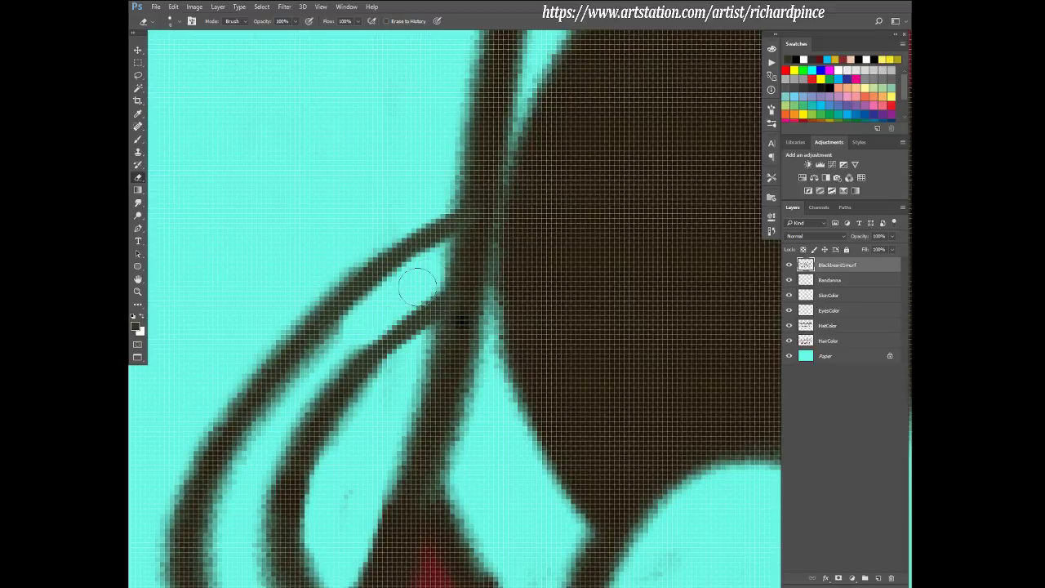
key("ctrl+z")
mouse_move(425, 284)
left_mouse_down()
mouse_move(378, 301)
mouse_move(371, 315)
left_mouse_up()
scroll(370, 315, "down", 5)
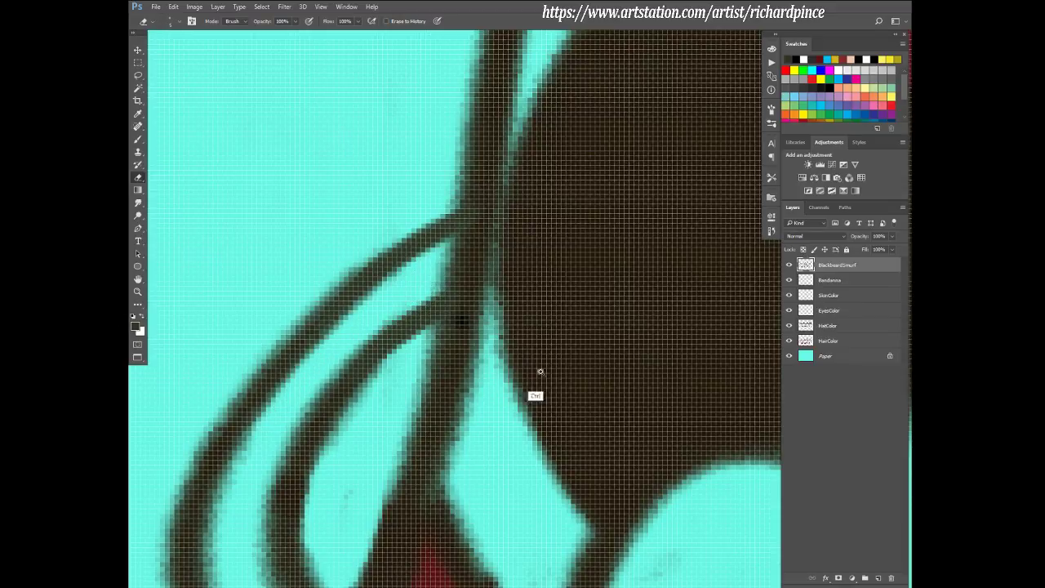
scroll(541, 366, "down", 5)
scroll(478, 429, "down", 2)
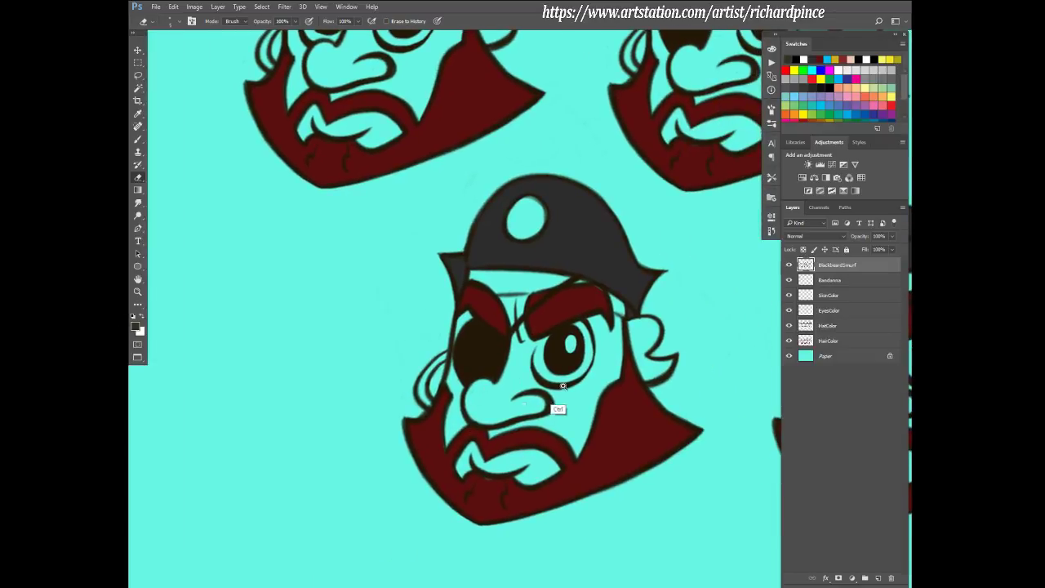
scroll(560, 408, "down", 3)
scroll(623, 416, "down", 4)
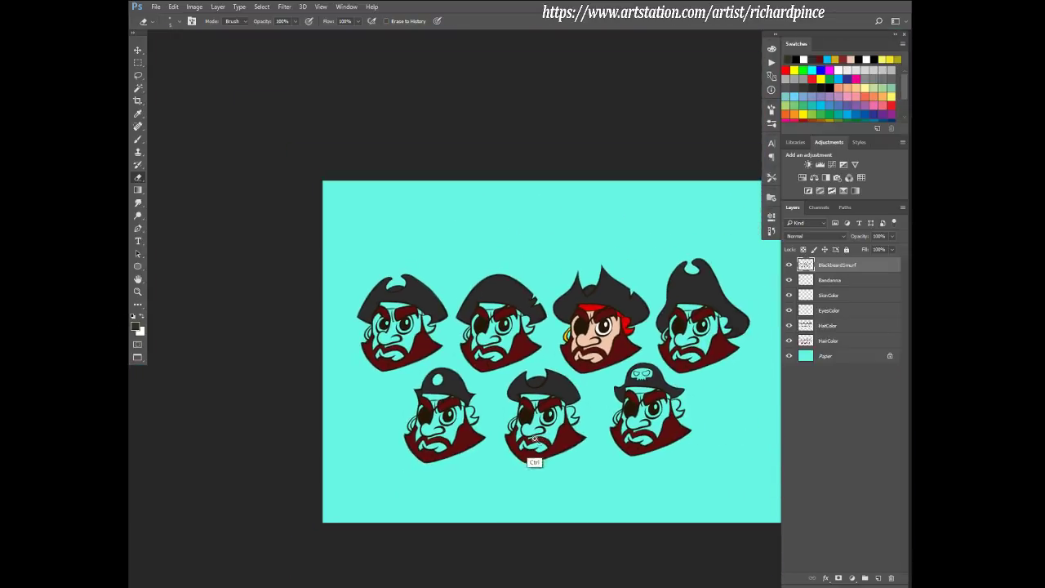
scroll(501, 404, "up", 2)
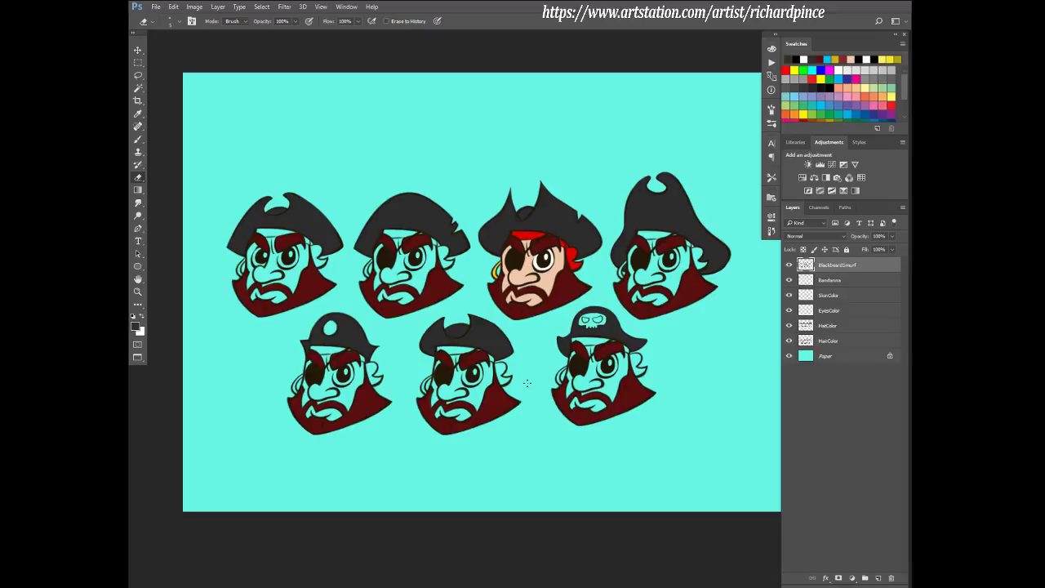
left_click(830, 281)
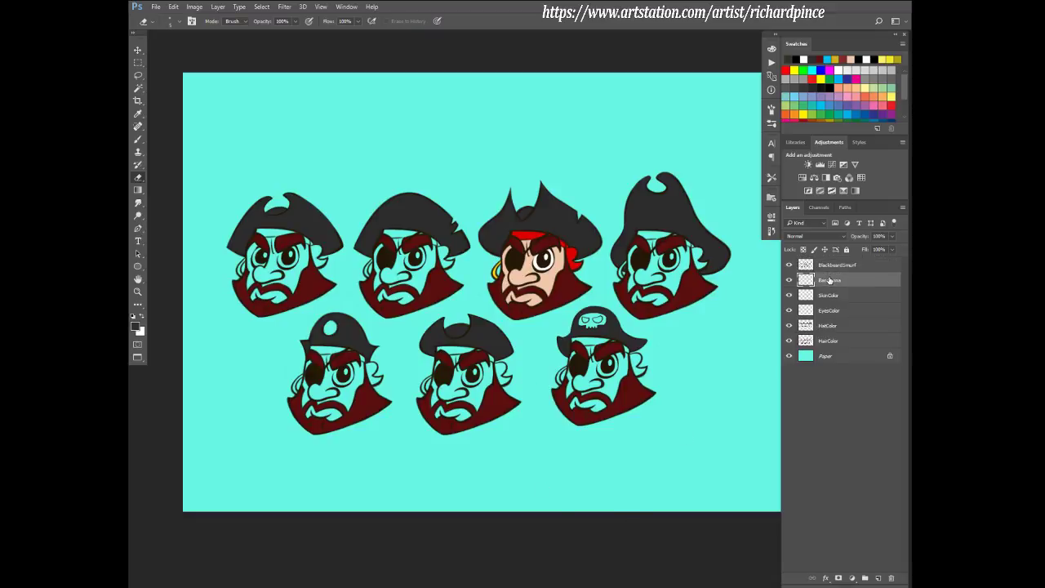
key("m")
mouse_move(492, 182)
left_mouse_down()
mouse_move(601, 285)
mouse_move(595, 311)
left_mouse_up()
left_click_drag(575, 257, 700, 256)
key("ctrl+z")
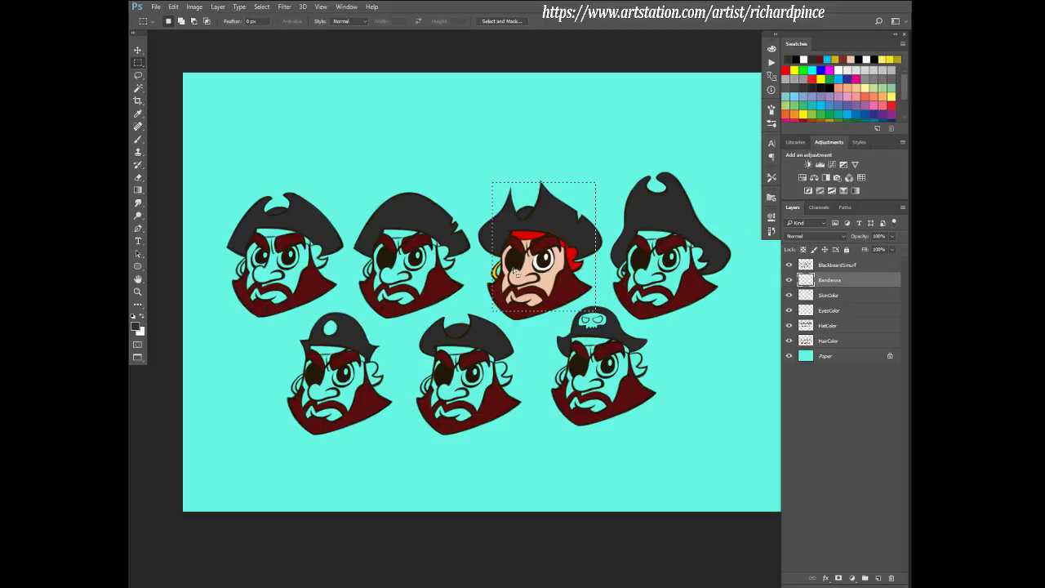
key("ctrl+d")
key("e")
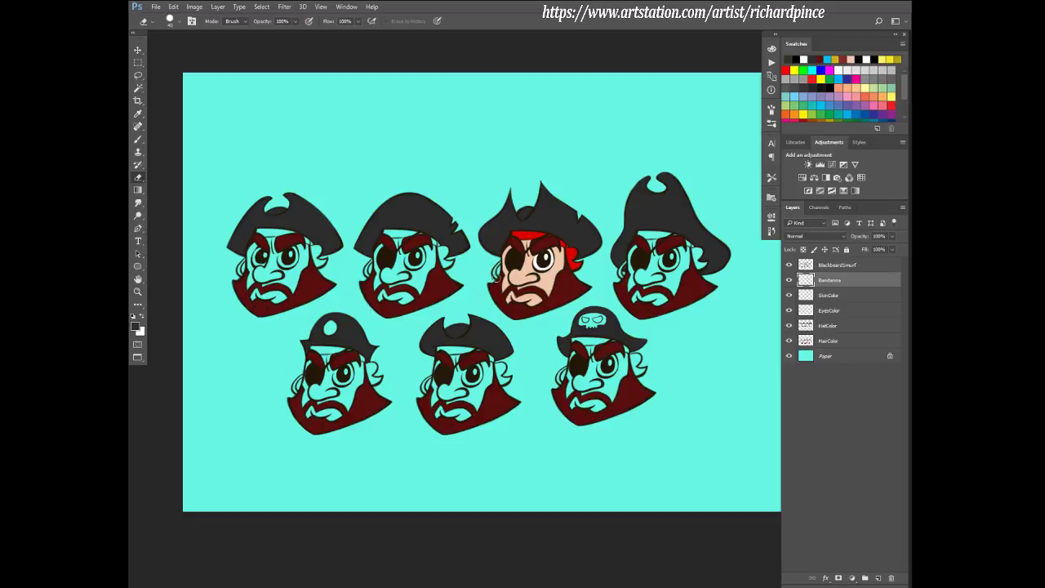
- Select the coloured head's red bandanna fill and place a copy of it on the tall-hat head
key("m")
mouse_move(486, 191)
left_mouse_down()
mouse_move(612, 292)
mouse_move(601, 292)
mouse_move(699, 260)
left_mouse_up()
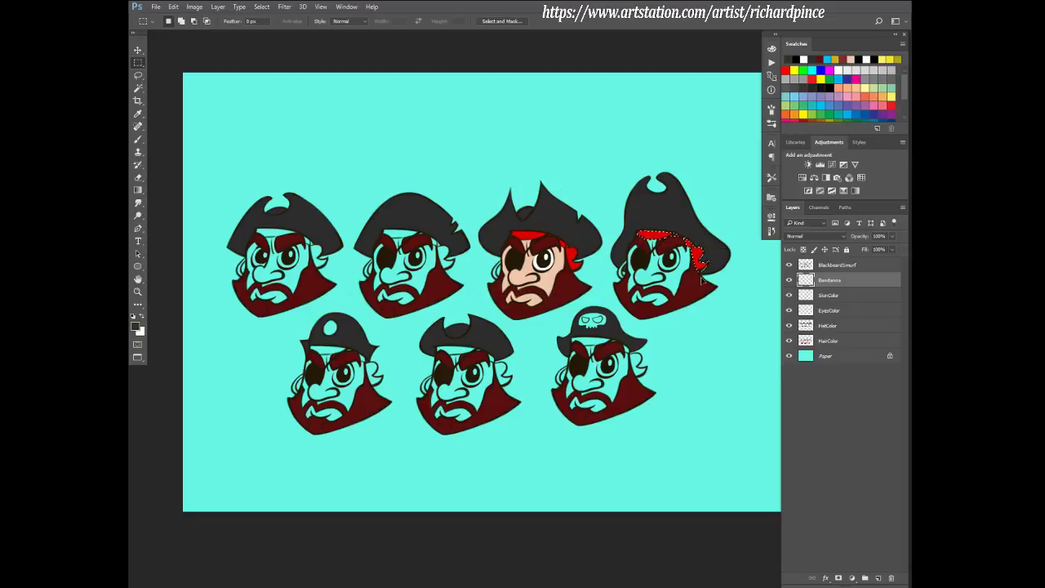
scroll(603, 247, "up", 5)
scroll(603, 247, "up", 6)
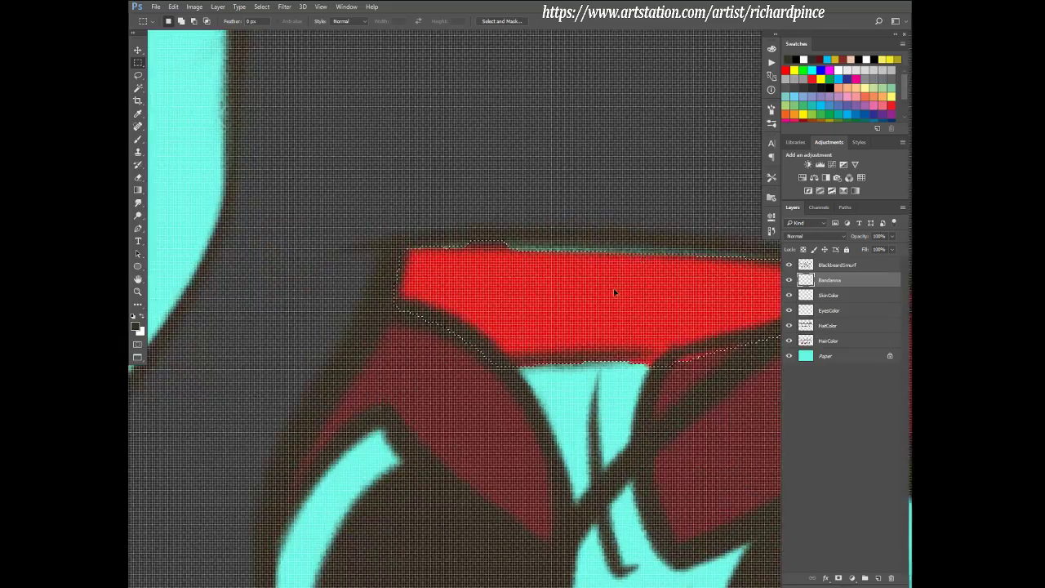
scroll(656, 351, "down", 5)
scroll(656, 351, "down", 5)
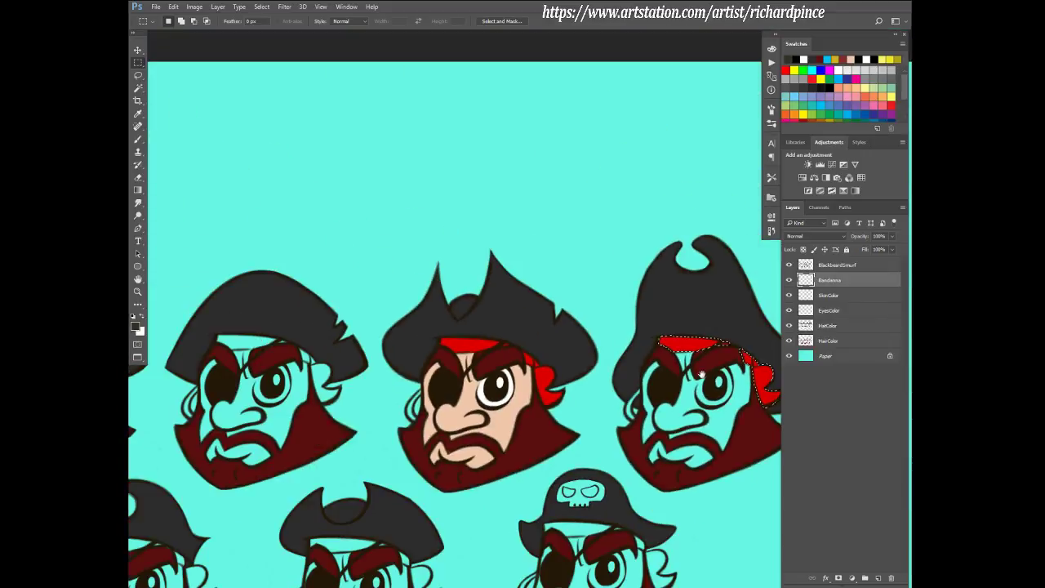
- Place another copy of the red bandanna fill on the skull-emblem head, aligned with its line art
left_click_drag(656, 351, 525, 403)
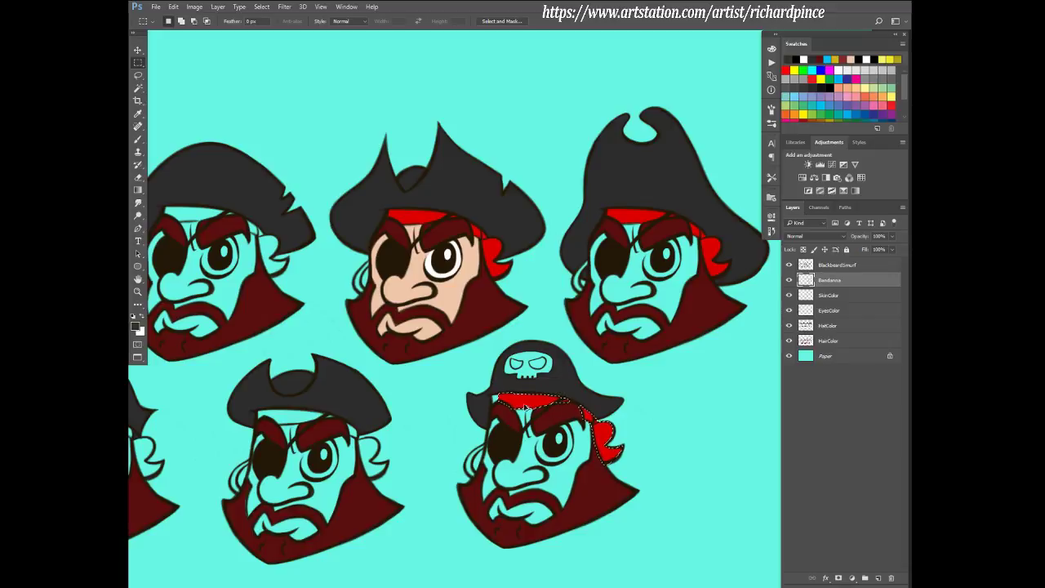
left_click_drag(479, 342, 538, 239)
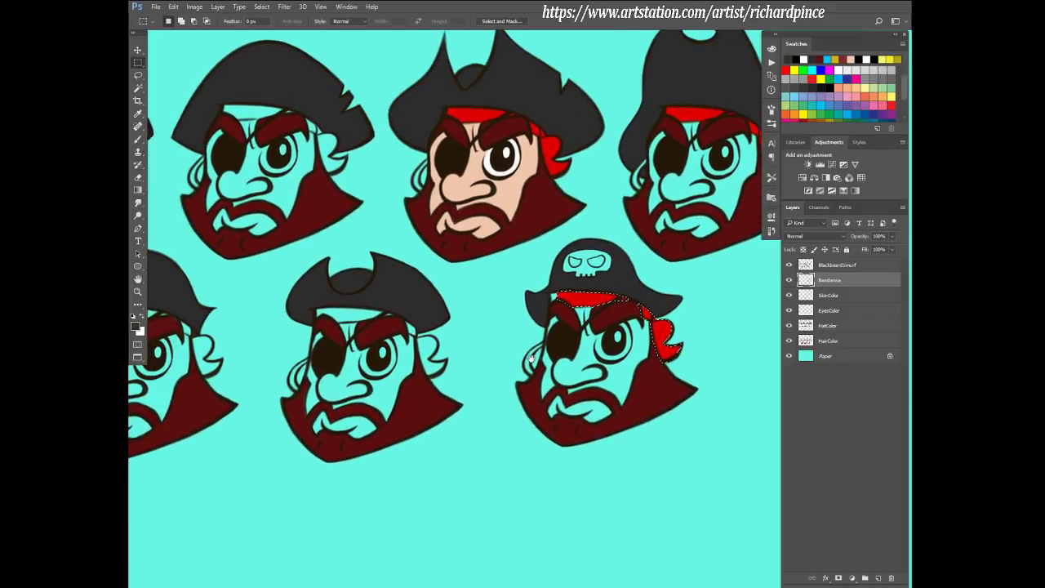
scroll(525, 320, "down", 5)
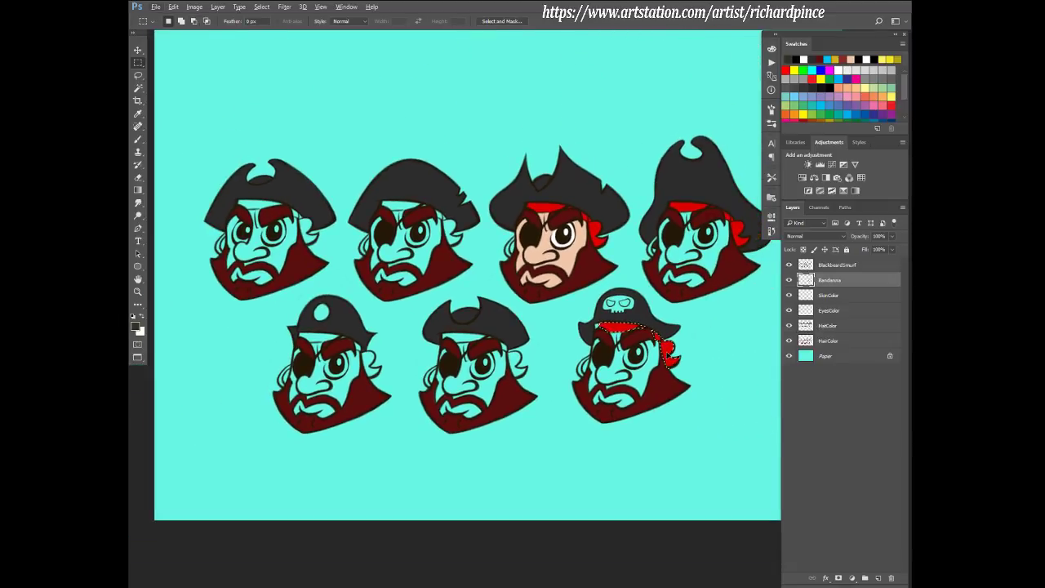
- Copy the red bandanna fill to the upper row's second head and nudge it to fit the outlines
left_click_drag(670, 349, 457, 209)
scroll(456, 209, "up", 5)
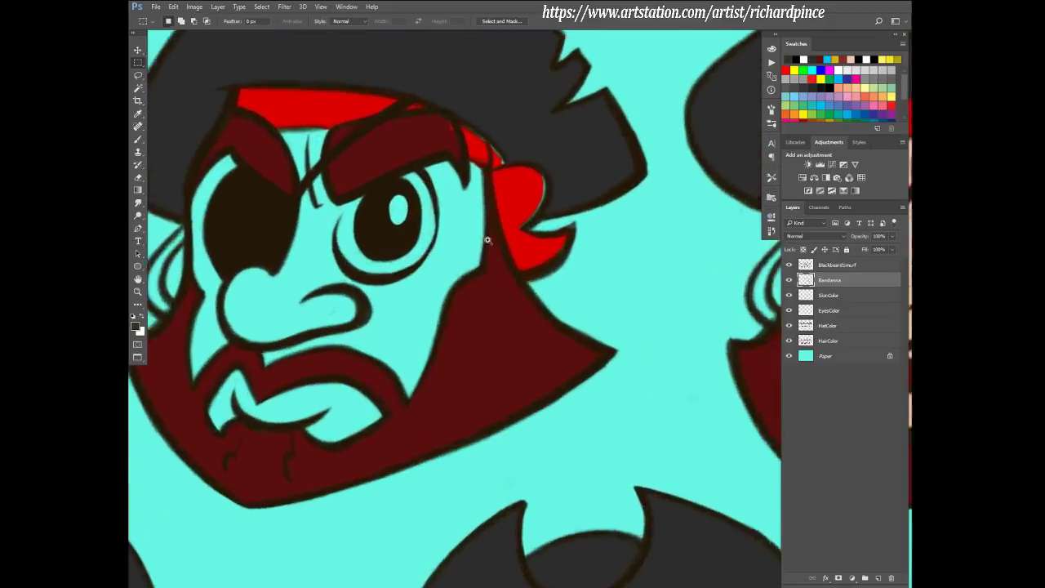
left_click_drag(548, 198, 557, 192)
key("Right")
key("Down")
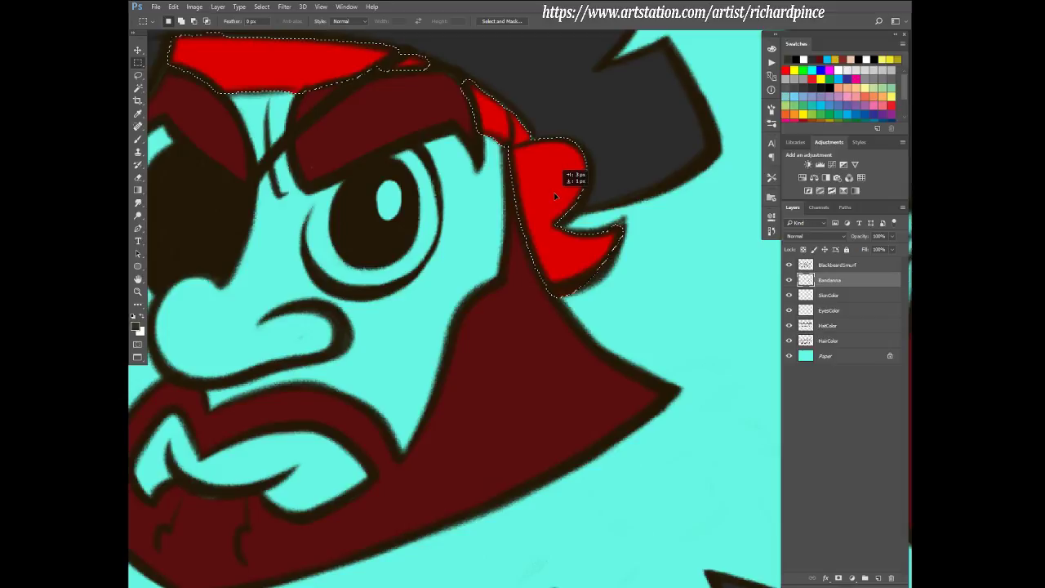
left_click_drag(554, 192, 555, 192)
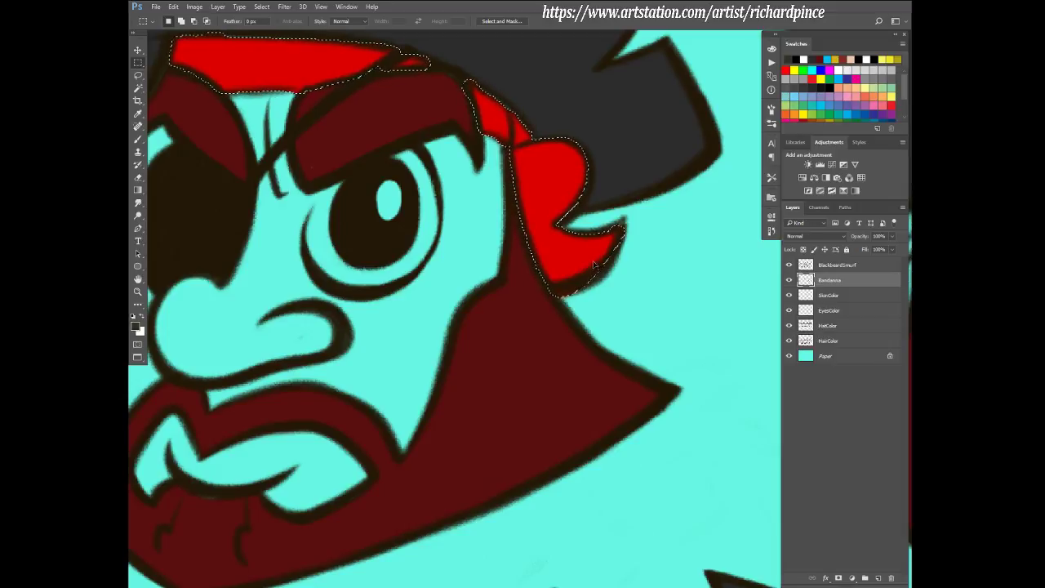
- Copy the red bandanna fill to the upper row's first head, align it with the outlines, deselect it and switch to the Brush tool
scroll(629, 303, "down", 5)
left_click_drag(632, 282, 490, 276)
scroll(577, 299, "up", 8)
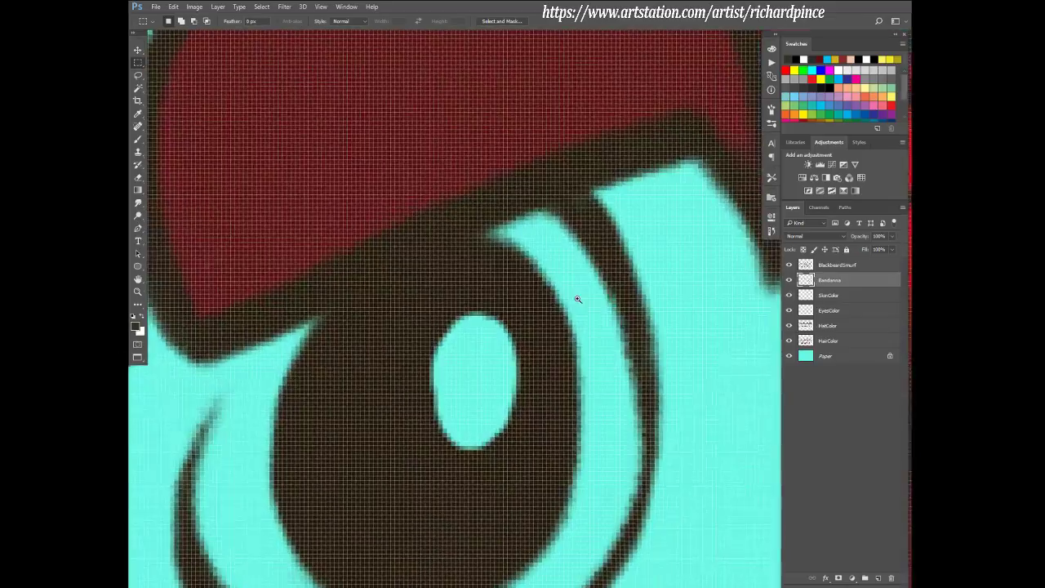
scroll(577, 299, "down", 8)
left_click_drag(592, 300, 594, 302)
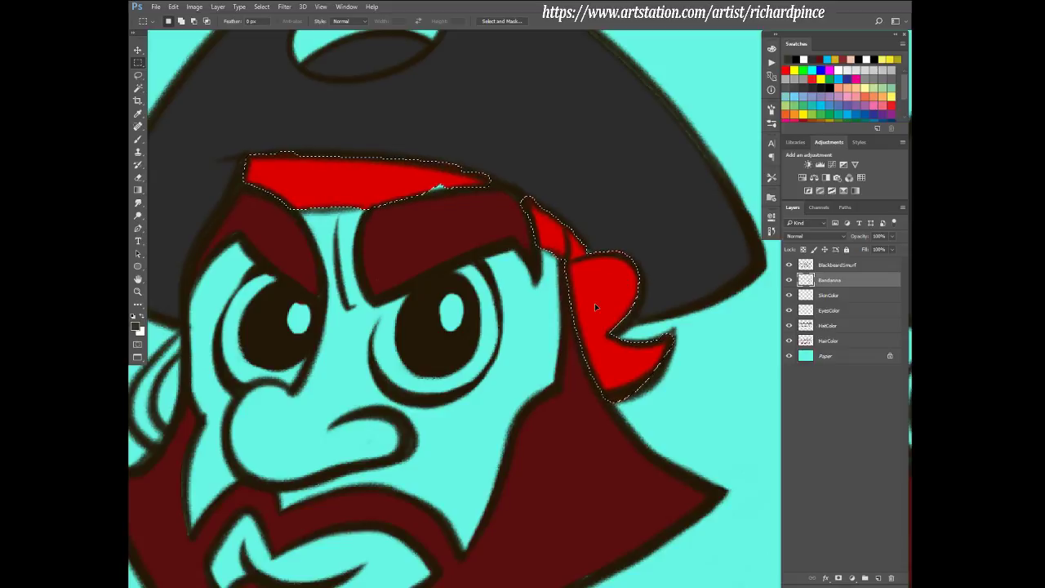
key("ctrl+d")
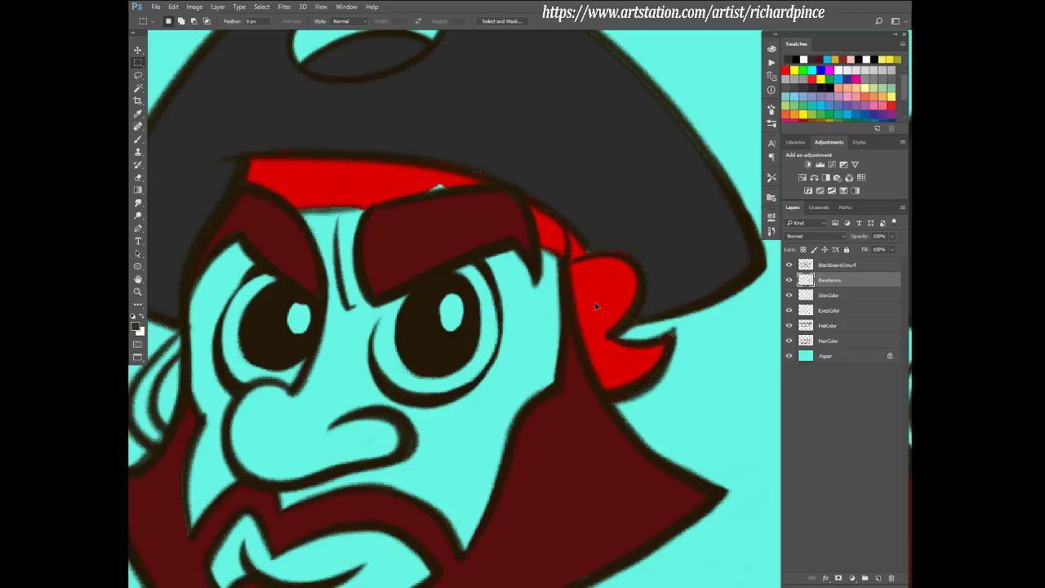
key("b")
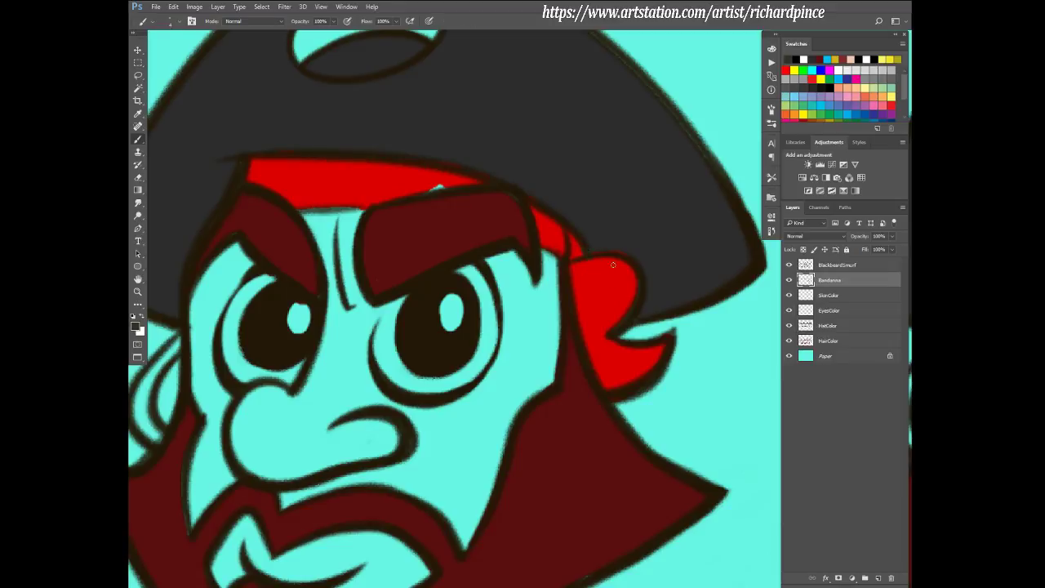
- Touch up the red bandanna fill on the upper row's first head, painting missed gaps with the sampled red and erasing overspill
left_click(587, 262, "alt")
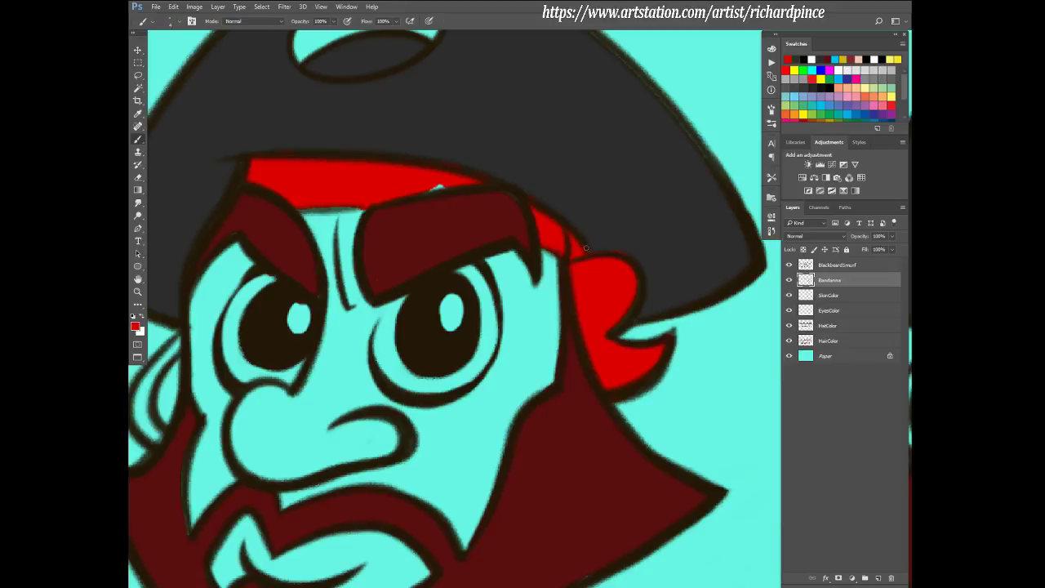
key("e")
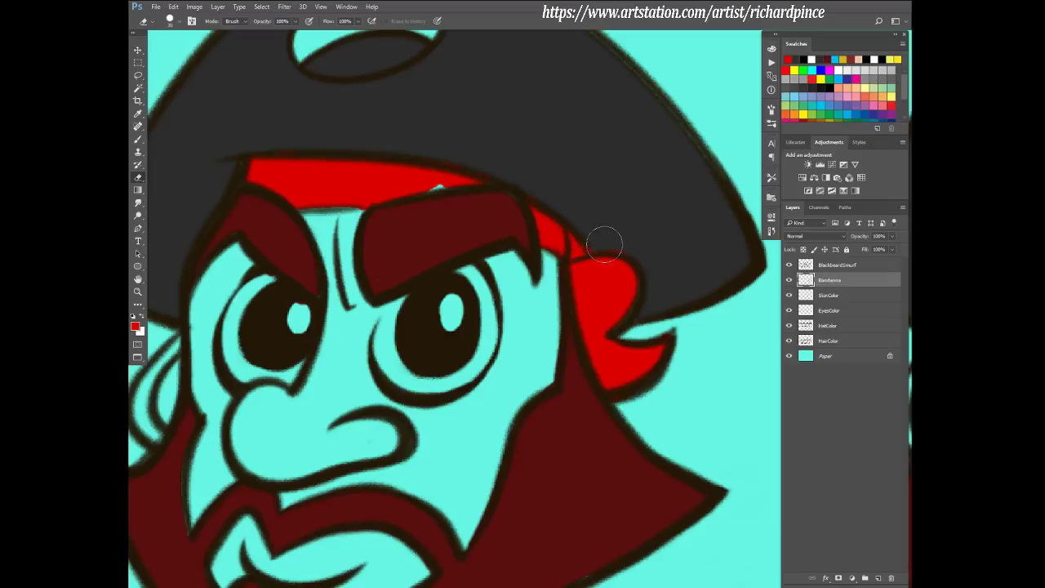
key("bracketleft")
key("b")
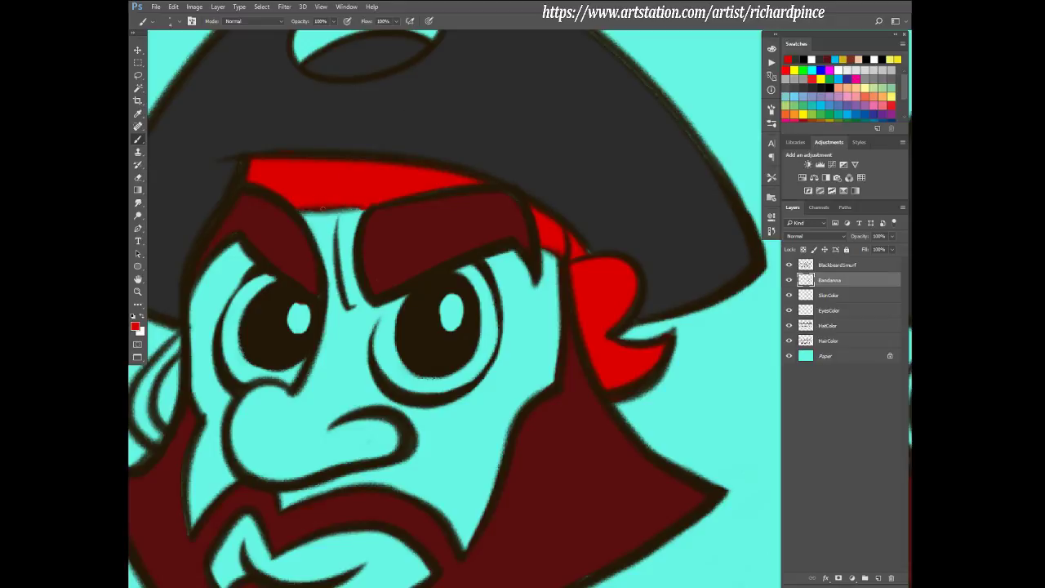
key("e")
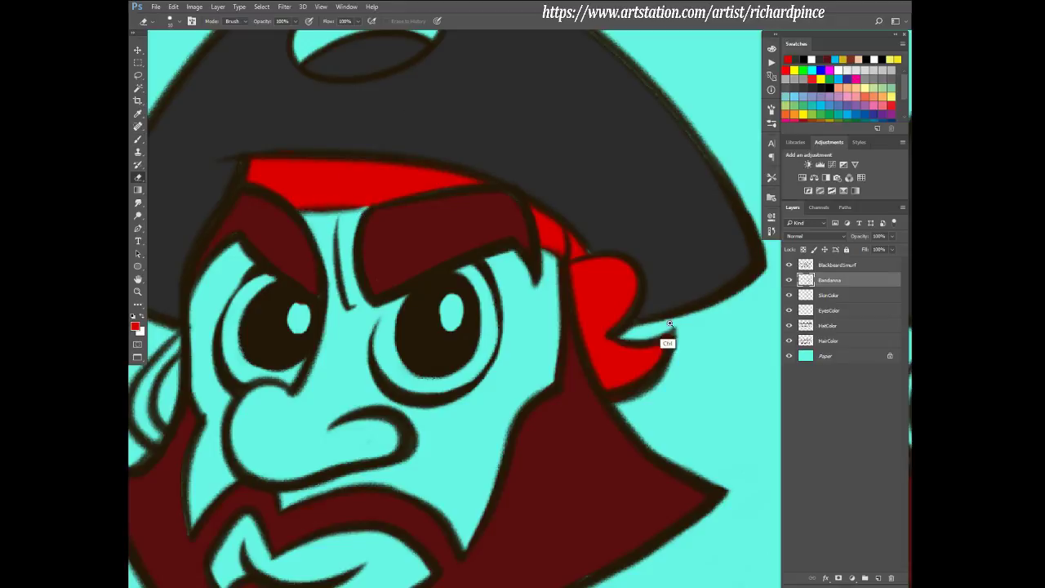
scroll(664, 343, "down", 2)
key("b")
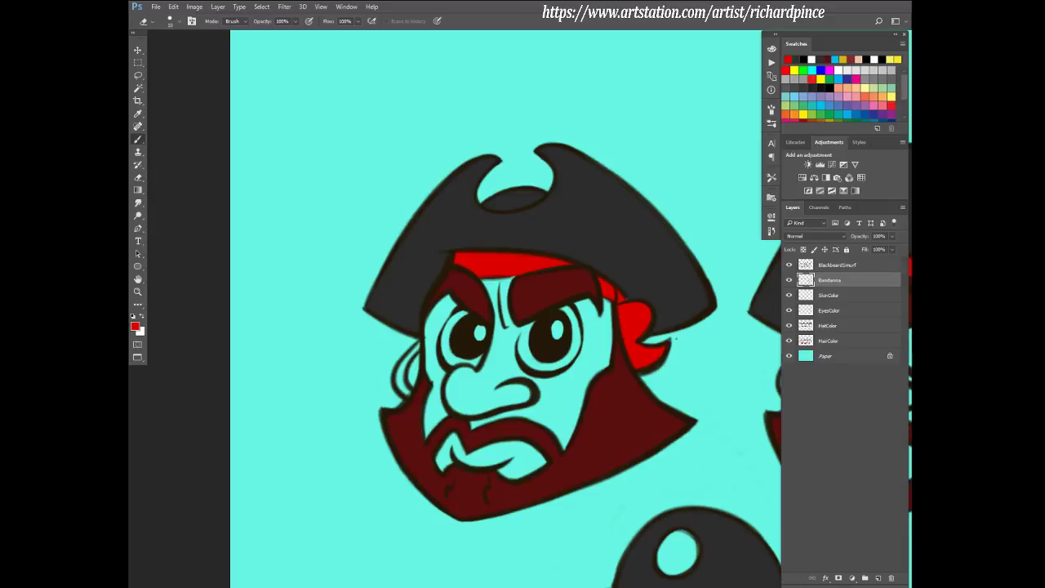
- Touch up the skull-emblem head's eyebrow on the HairColor layer with the sampled dark red, and return to the Bandanna layer to erase overspill
scroll(704, 404, "down", 2)
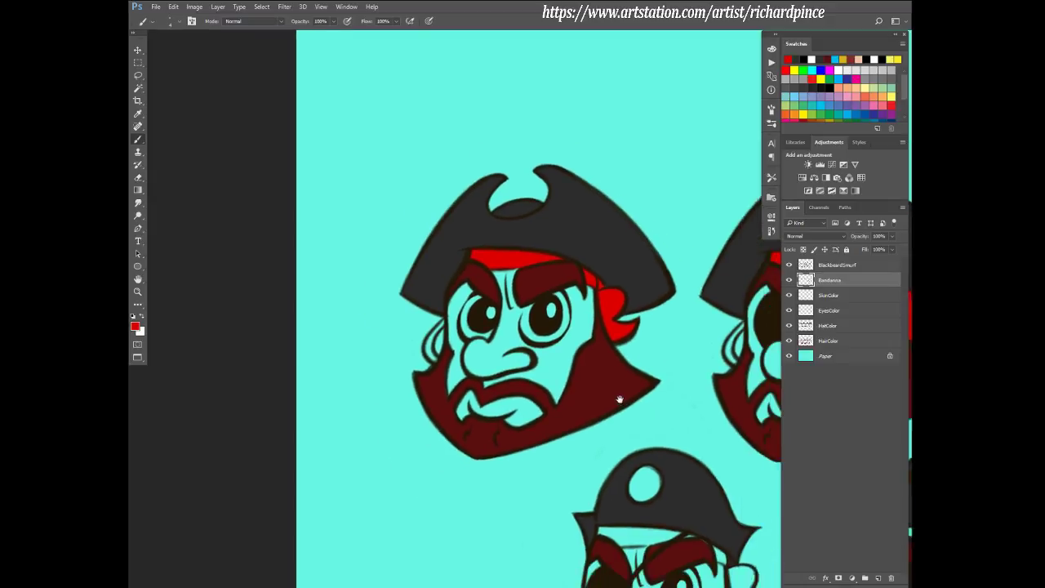
scroll(705, 403, "down", 3)
scroll(670, 391, "down", 3)
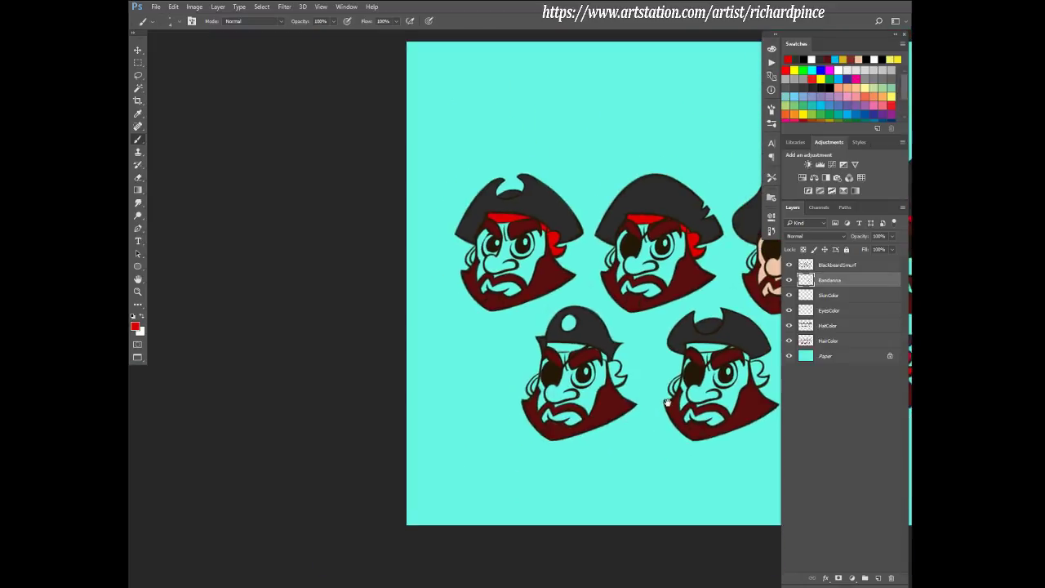
scroll(621, 367, "up", 3)
scroll(621, 367, "up", 3)
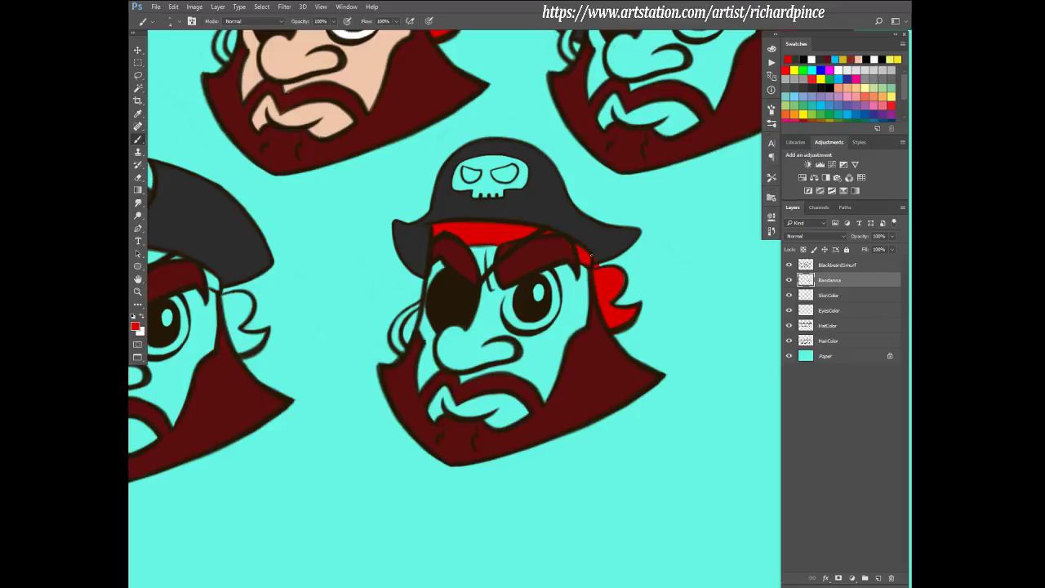
left_click(829, 340)
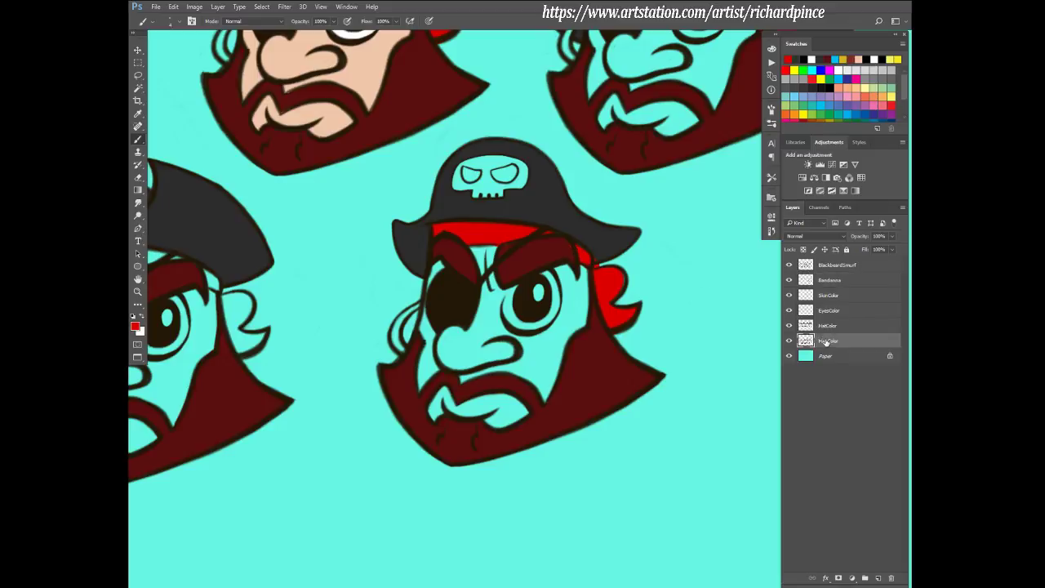
left_click(569, 246, "alt")
left_click(829, 280)
key("e")
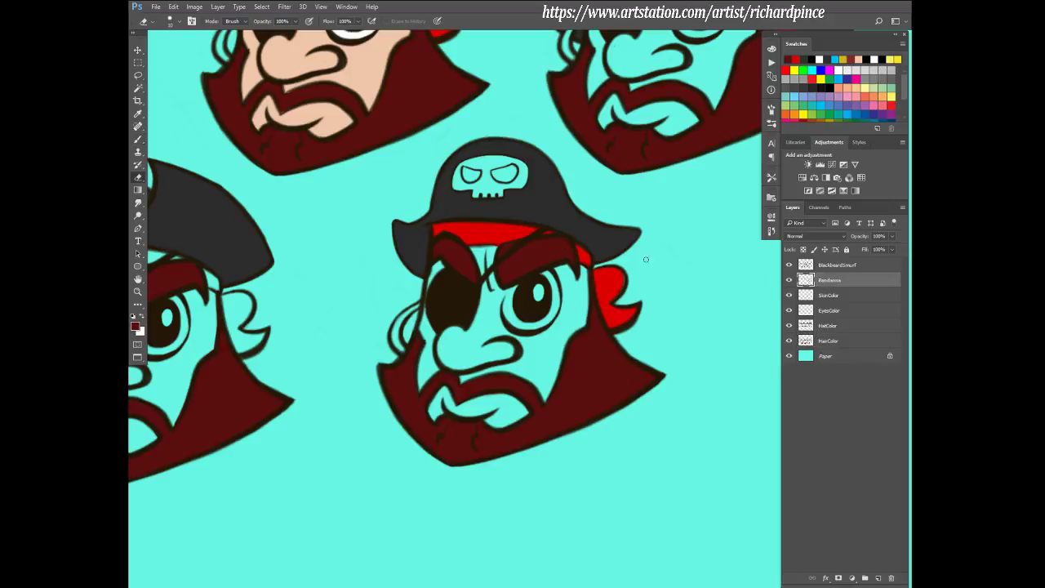
- Touch up the bandanna knot's edge on the skull-emblem head with the sampled red
scroll(636, 326, "down", 3)
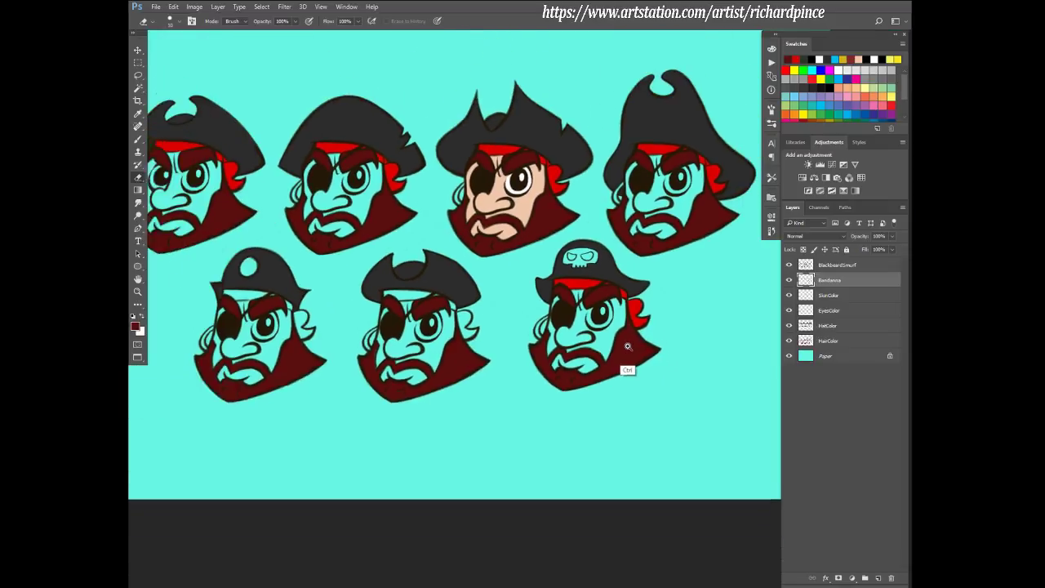
scroll(626, 367, "up", 5)
key("b")
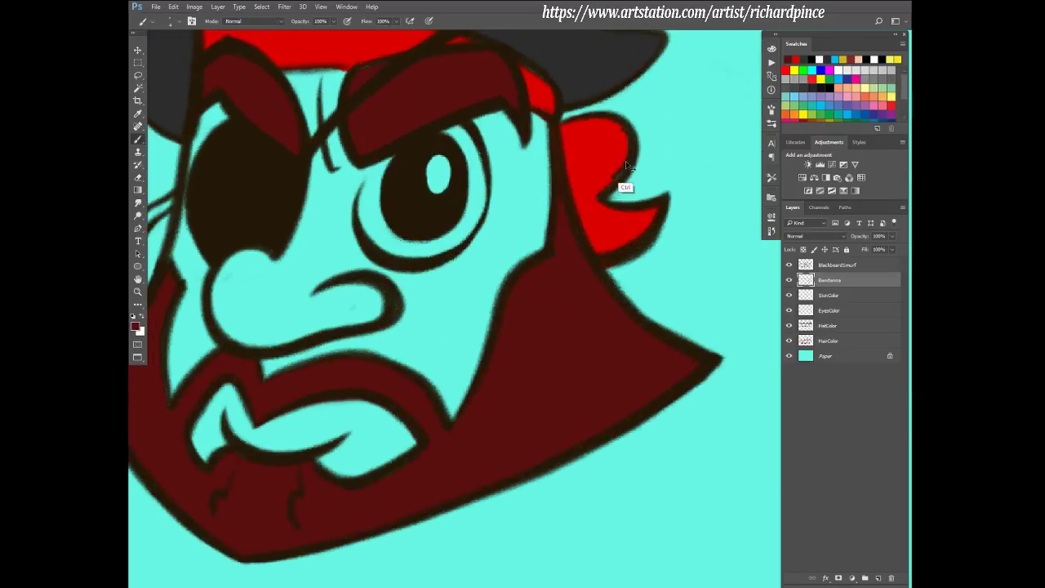
left_click(623, 167, "alt")
scroll(589, 219, "down", 5)
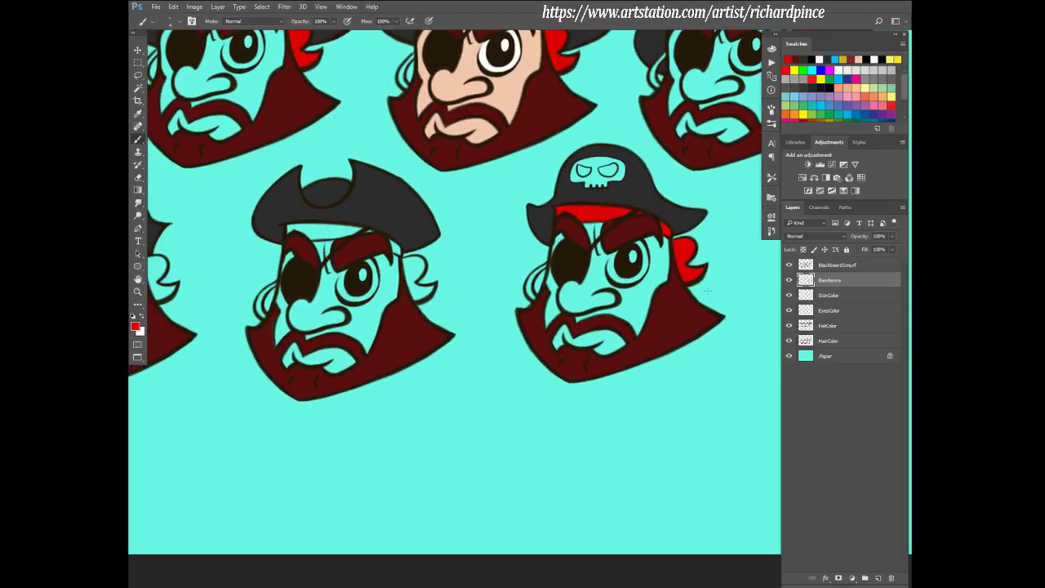
key("m")
mouse_move(523, 176)
left_mouse_down()
mouse_move(696, 274)
mouse_move(729, 329)
left_mouse_up()
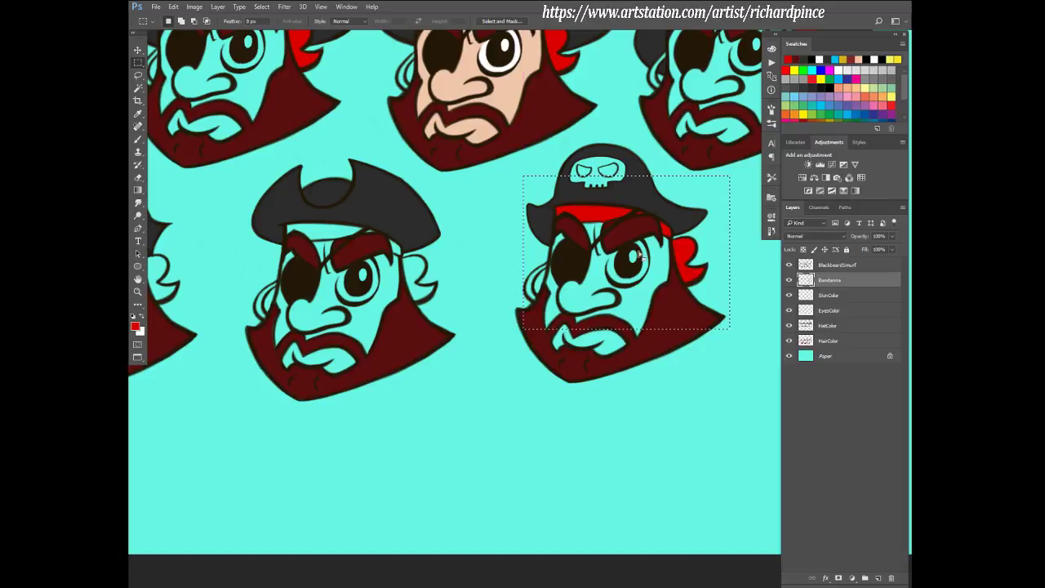
key("ctrl+d")
key("b")
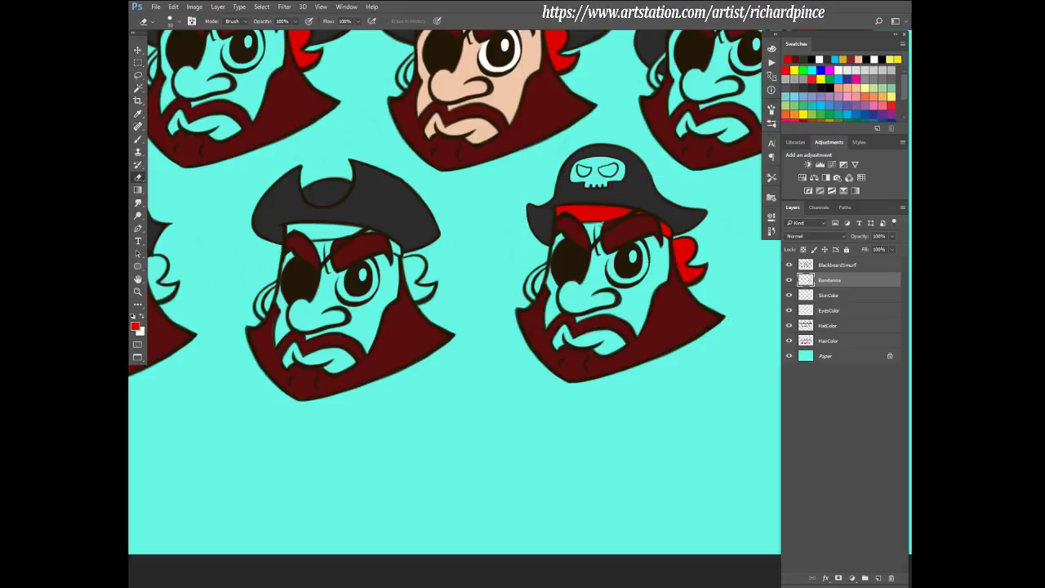
- Copy the skull-emblem head's red bandanna fill to the lower row's middle head, align it with the outlines, deselect it and switch to the Eraser
key("m")
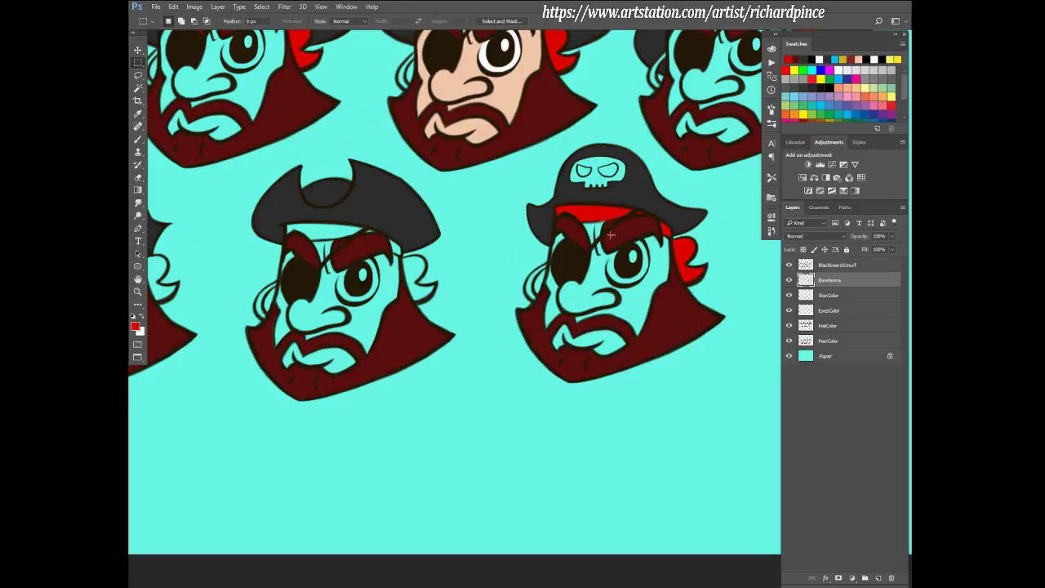
mouse_move(534, 185)
left_mouse_down()
mouse_move(738, 274)
mouse_move(722, 308)
mouse_move(601, 278)
mouse_move(424, 298)
mouse_move(420, 286)
left_mouse_up()
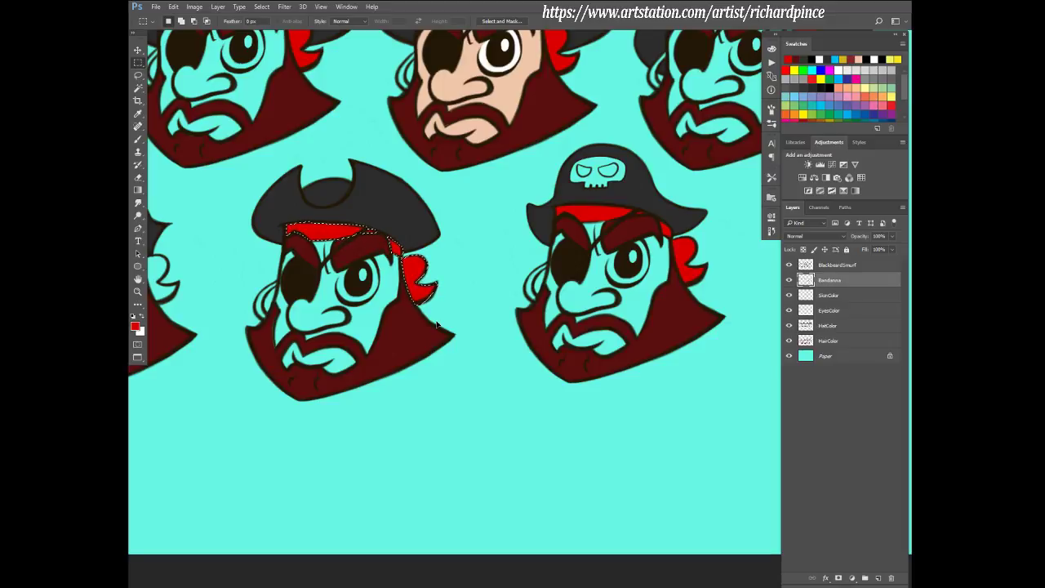
key("ctrl+d")
key("e")
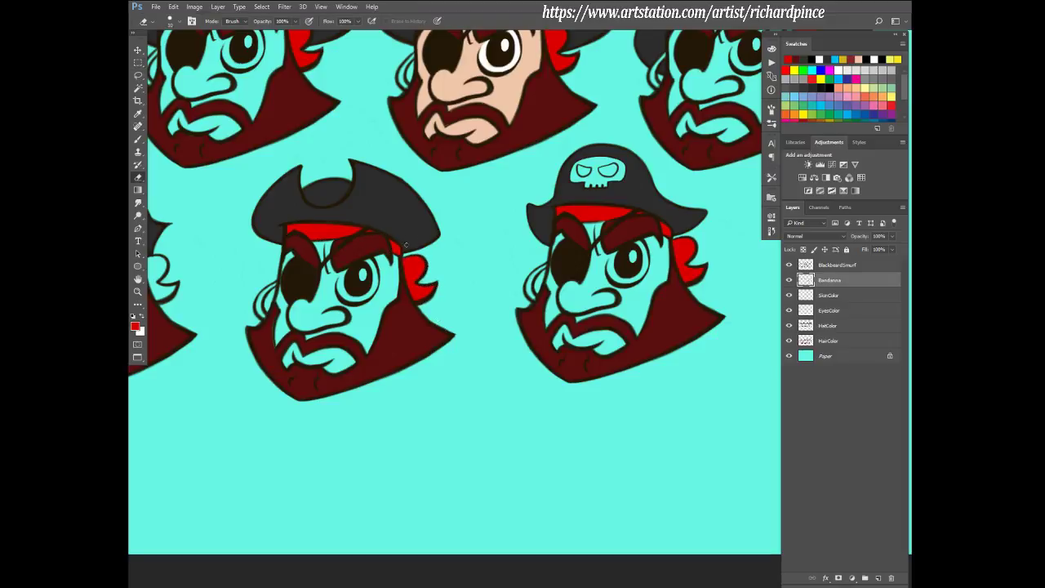
- Copy the middle head's red bandanna fill to the lower row's first head, fit it to the line art and deselect it
left_click_drag(435, 324, 657, 314)
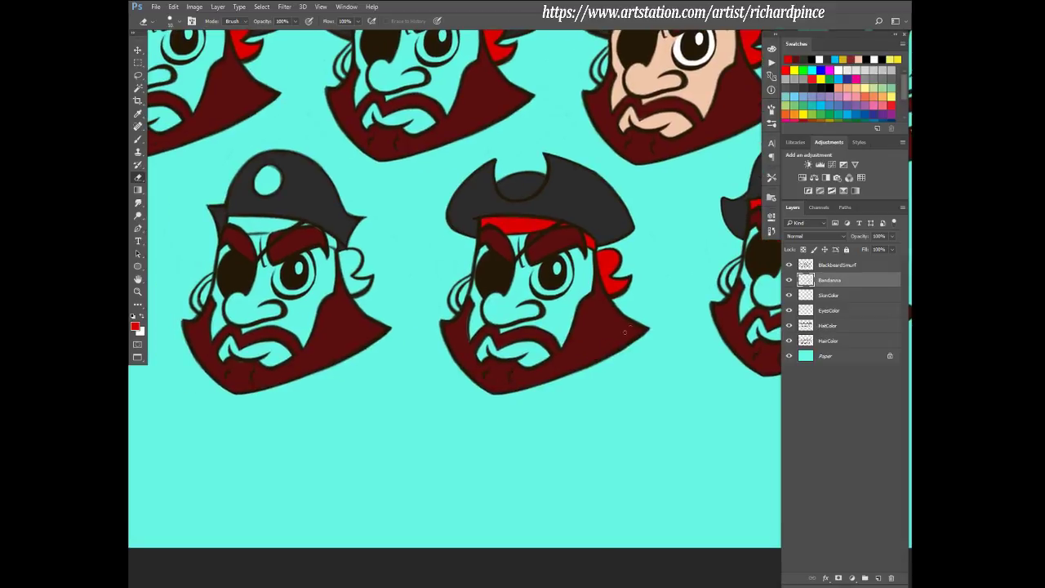
key("m")
mouse_move(450, 189)
left_mouse_down()
mouse_move(503, 229)
mouse_move(645, 296)
mouse_move(397, 294)
mouse_move(370, 273)
left_mouse_up()
key("ctrl+d")
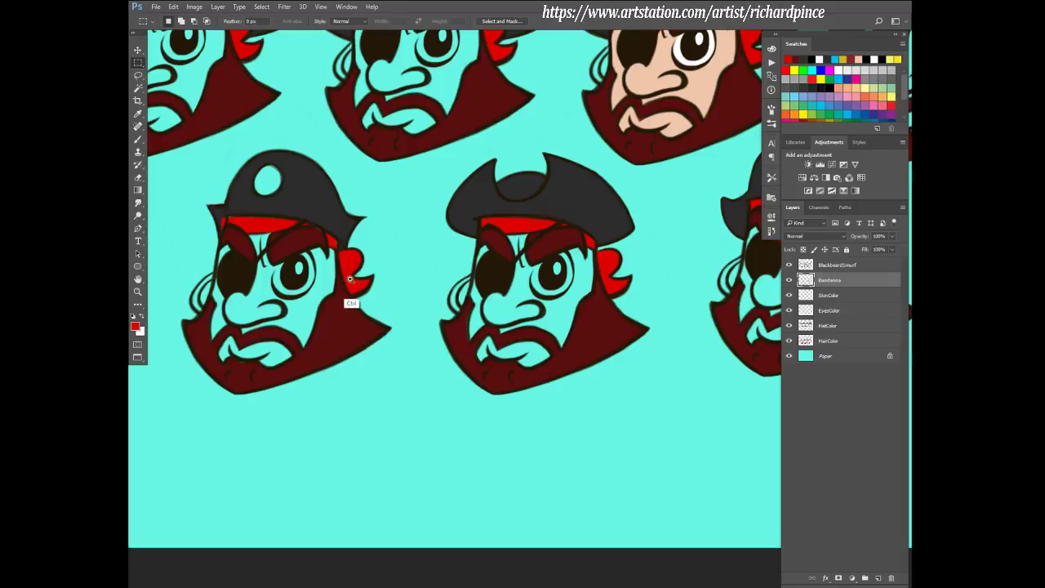
- Clean up the bandanna on the lower row's first head, erasing red outside the outlines and painting the gaps along the hat edge
scroll(350, 299, "up", 4)
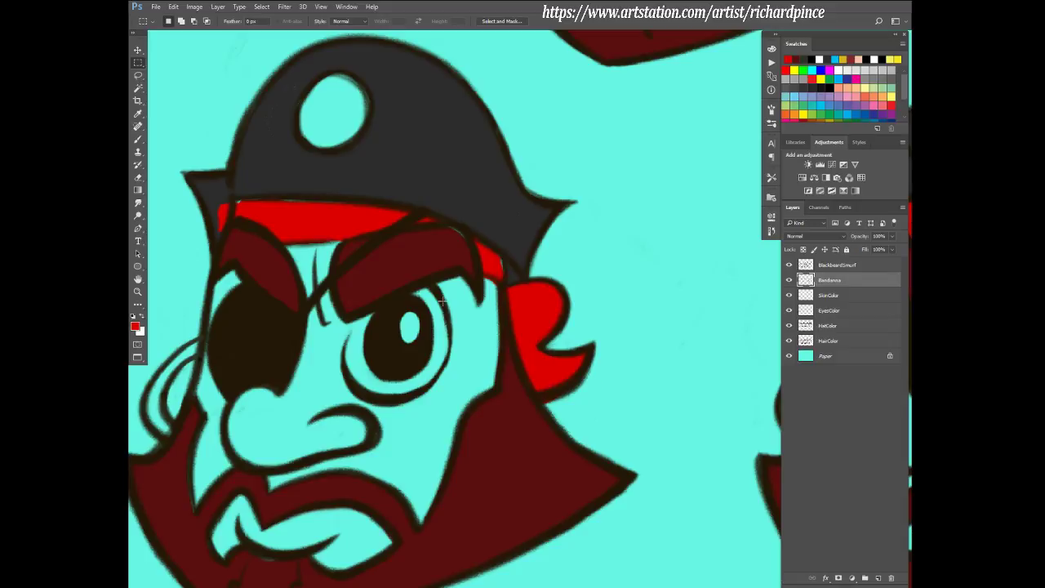
key("e")
key("b")
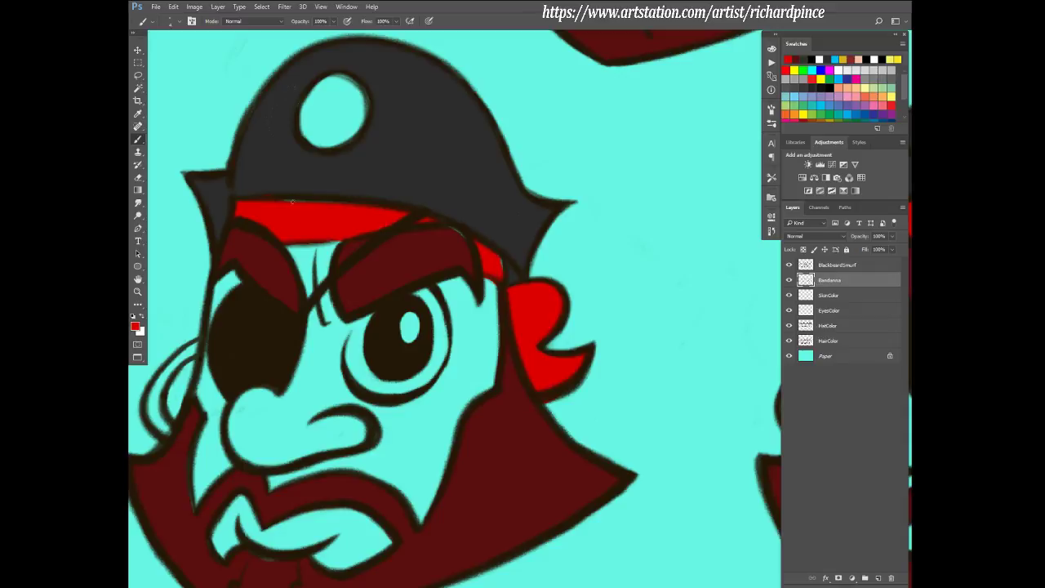
key("e")
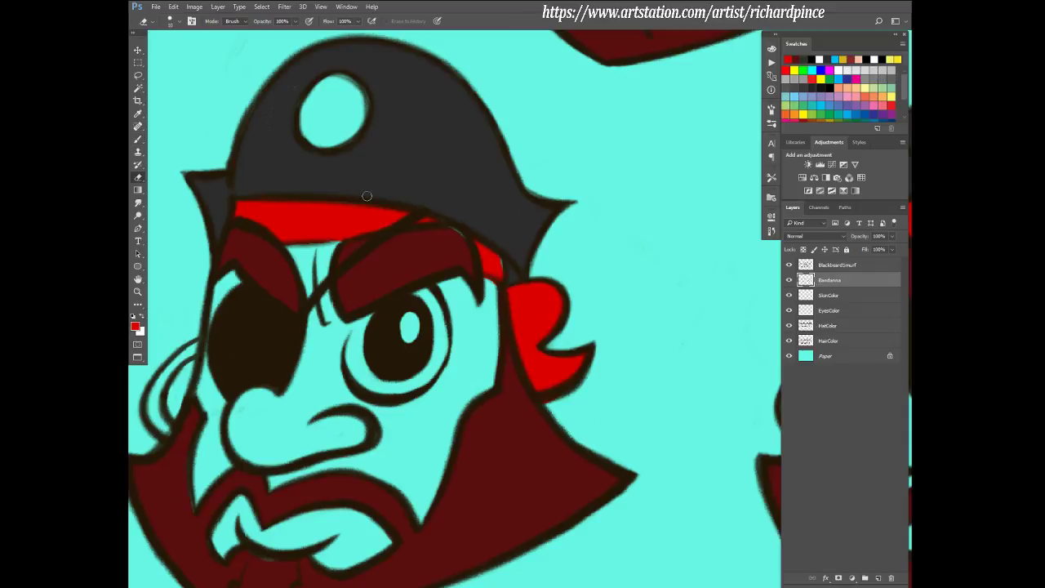
key("b")
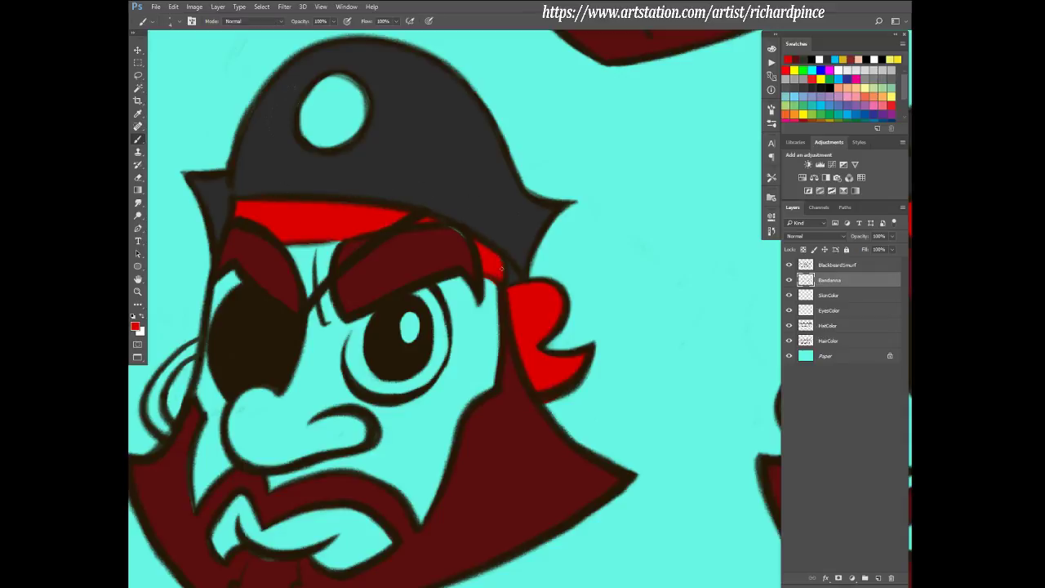
key("e")
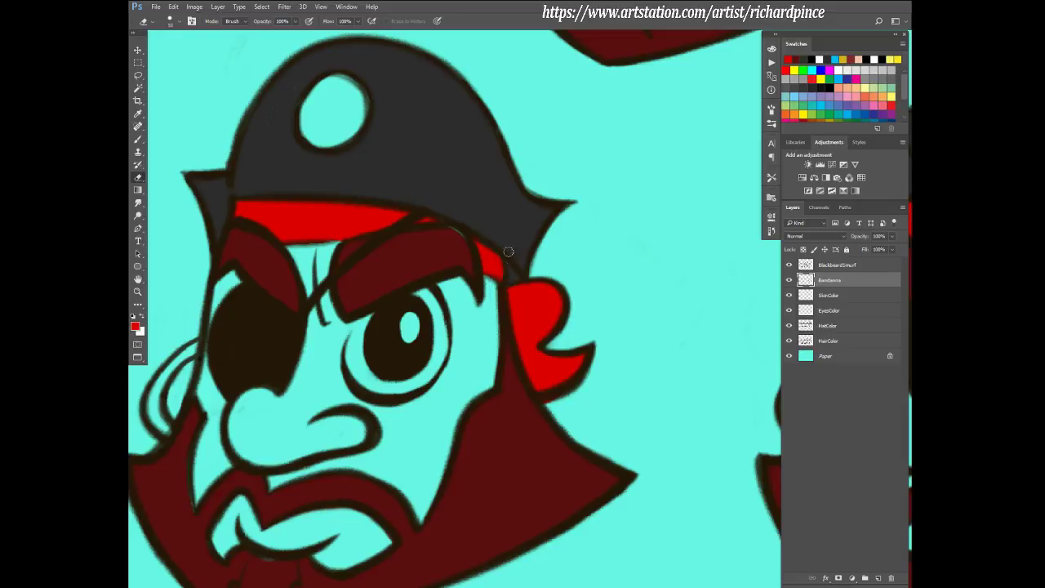
key("b")
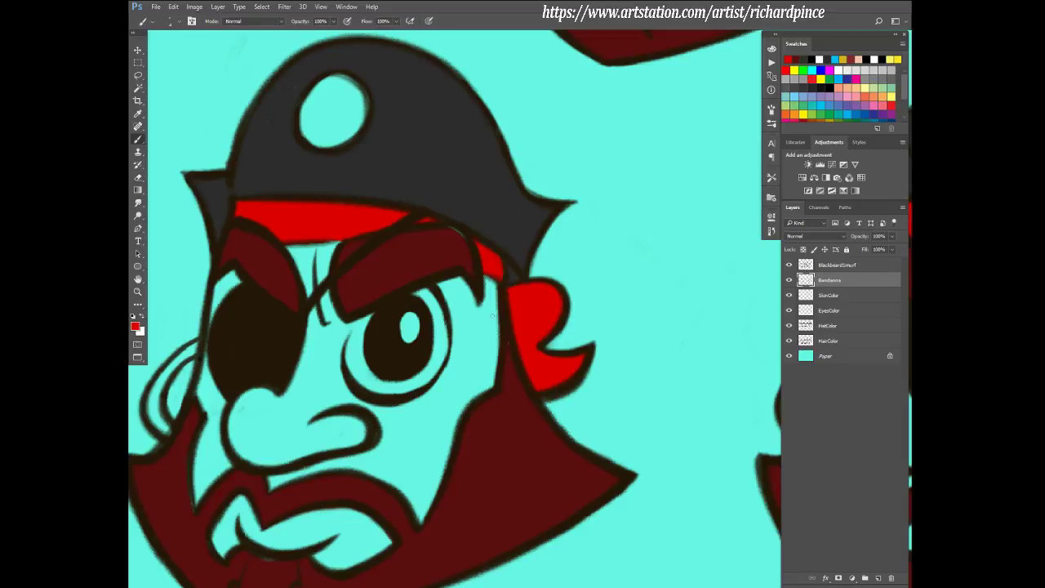
- Sample the dark red hair colour and fill the gap along the same head's eyebrow, painting on the HatColor layer
left_click(480, 277, "alt")
left_click(832, 325)
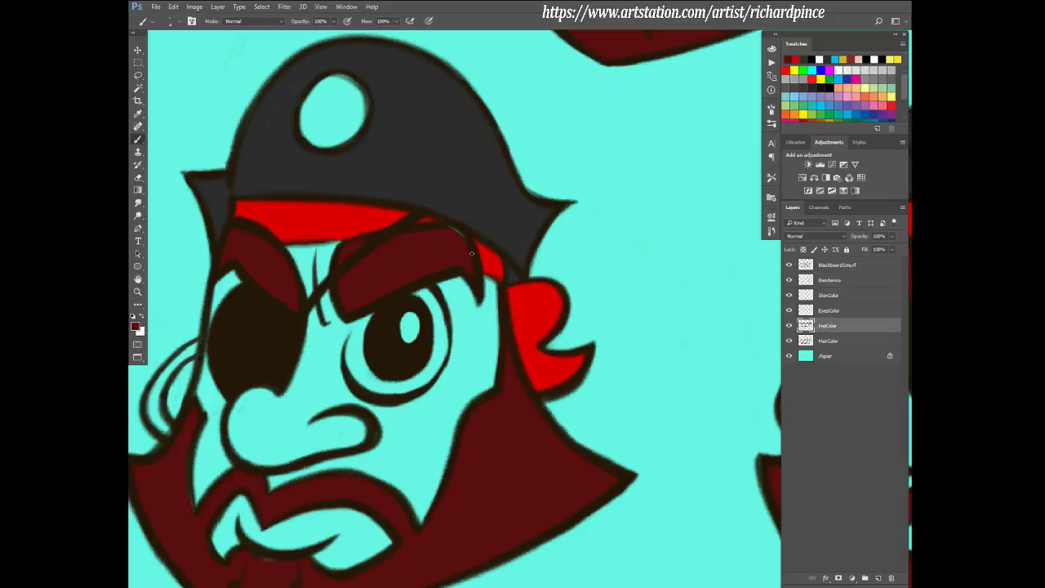
scroll(470, 249, "down", 8)
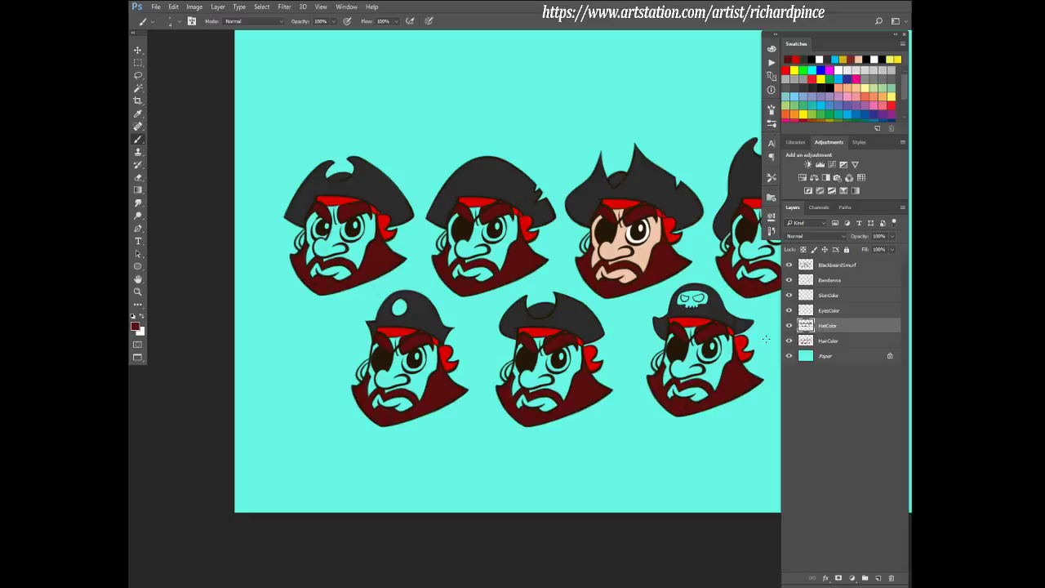
- On the SkinColor layer, select the coloured head's skin fill and copy it to the upper row's second head, aligning it with the outlines
left_click(863, 298)
key("m")
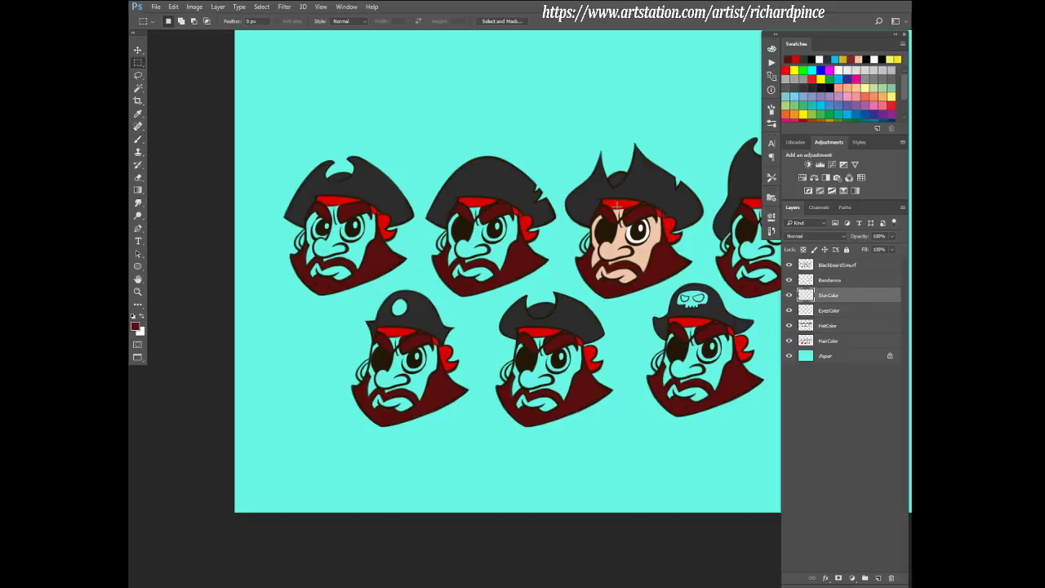
mouse_move(571, 181)
left_mouse_down()
mouse_move(685, 282)
mouse_move(675, 295)
left_mouse_up()
mouse_move(645, 259)
left_mouse_down()
mouse_move(580, 233)
mouse_move(493, 256)
left_mouse_up()
scroll(493, 257, "up", 6)
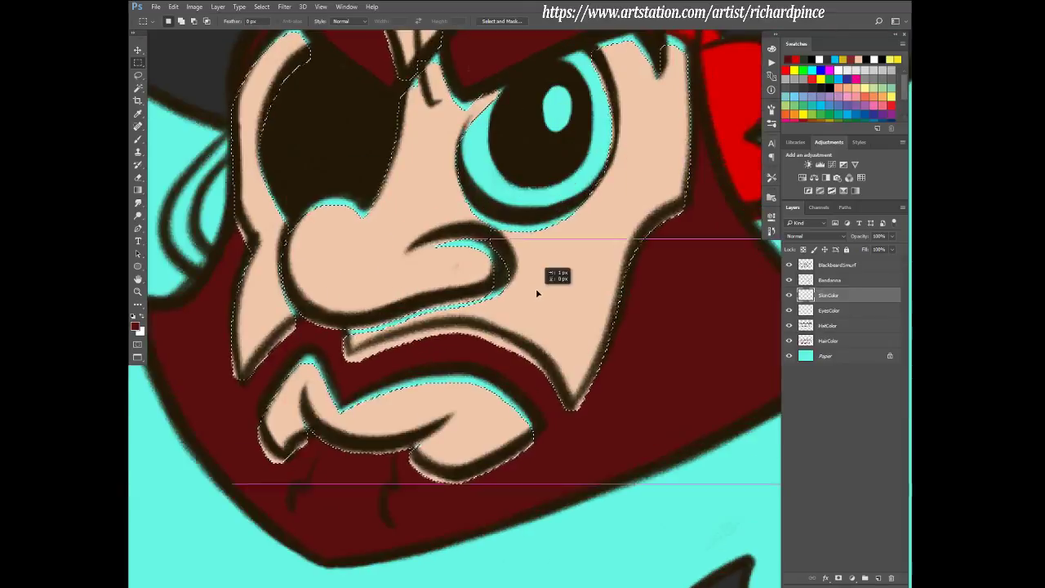
- Align the skin color patch with the outlines of the second pirate's face in the upper row and deselect it
left_click_drag(537, 292, 538, 283)
key("ctrl+d")
scroll(575, 288, "down", 2)
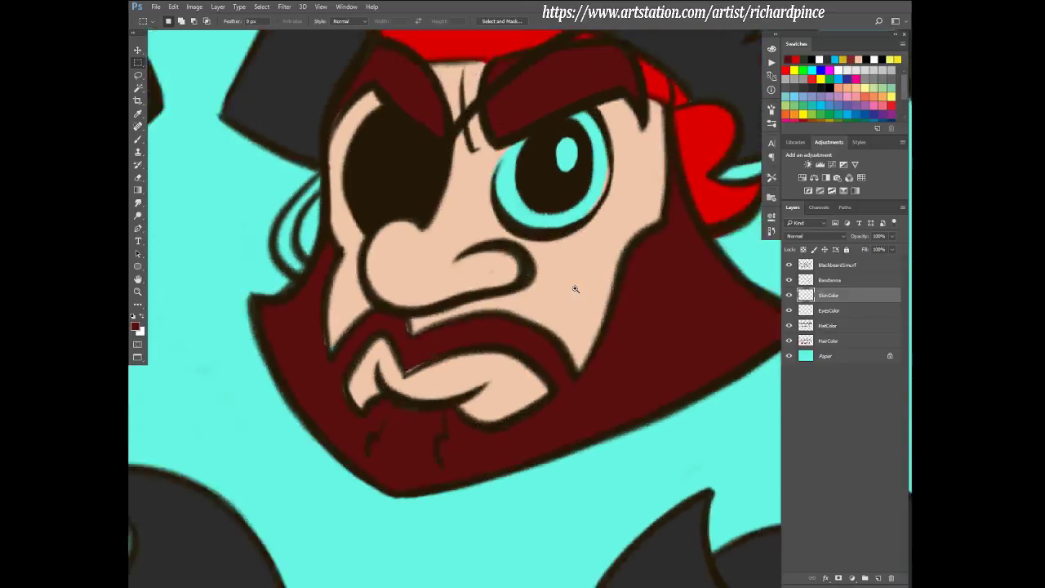
scroll(575, 288, "down", 2)
- Reselect the second pirate's skin color, duplicate it onto the first pirate's face in the upper row, and deselect
key("ctrl+shift+d")
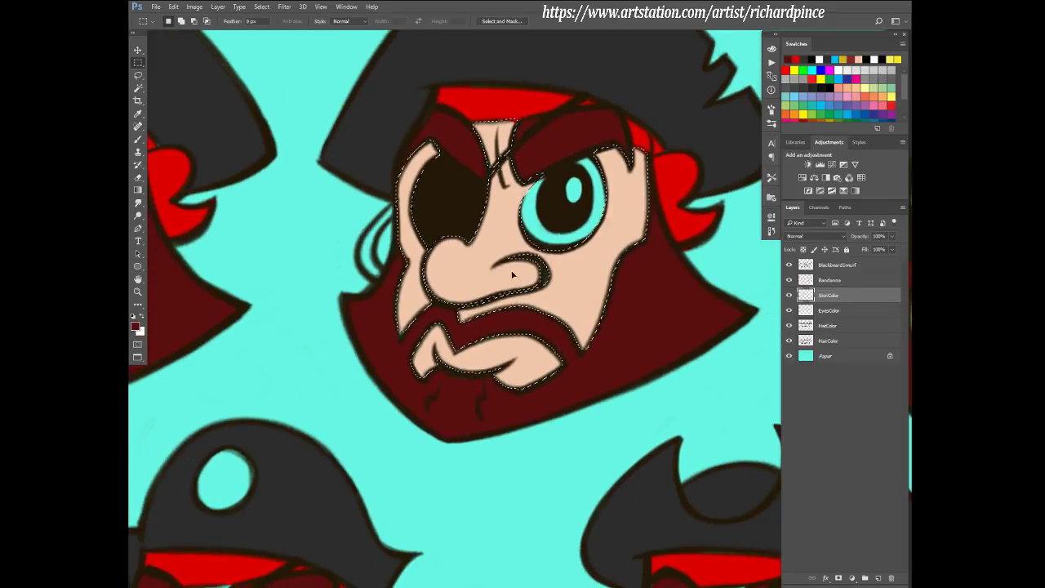
scroll(512, 275, "down", 3)
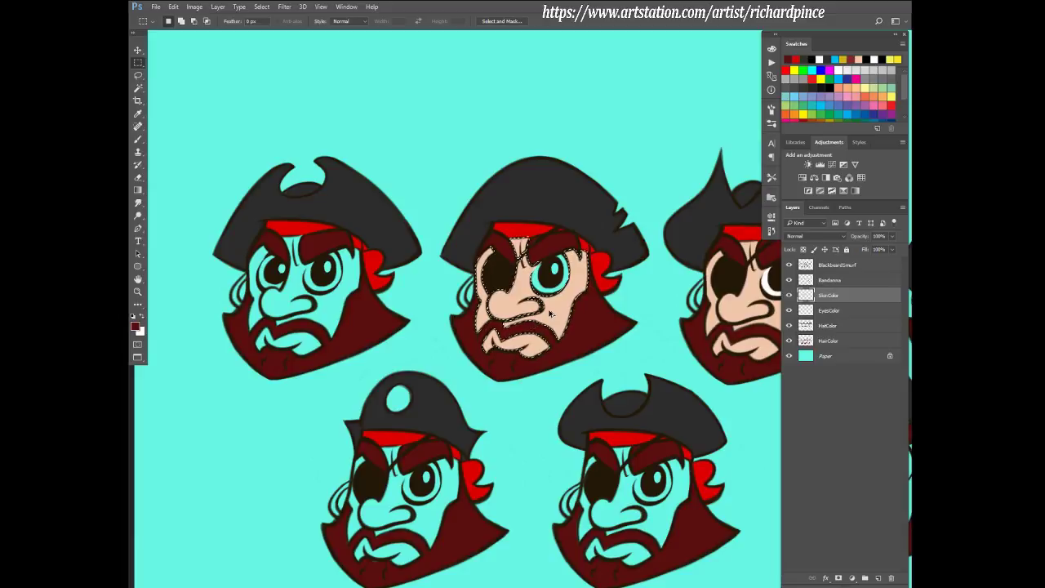
left_click_drag(551, 313, 321, 315)
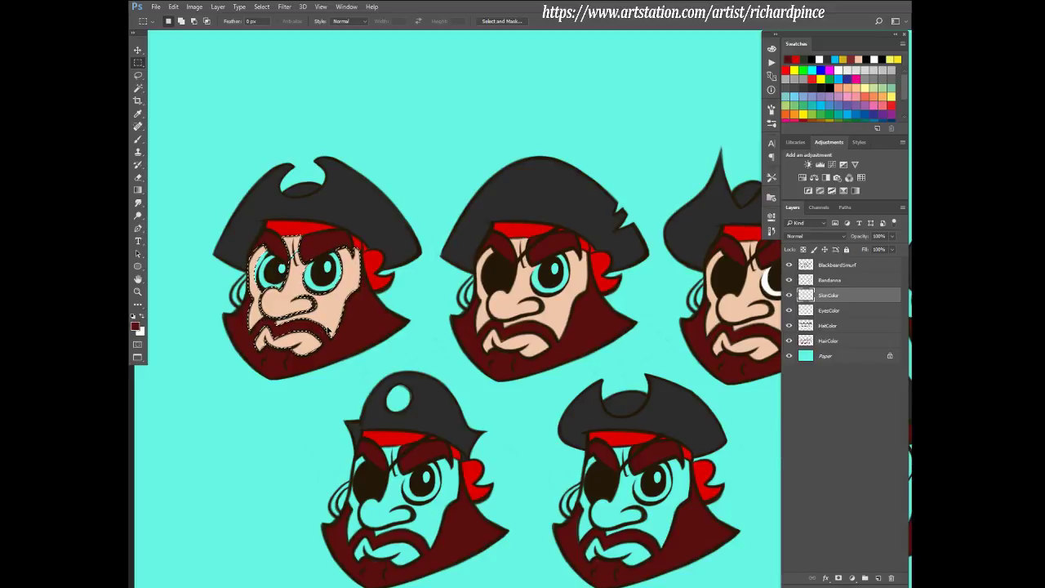
key("ctrl+d")
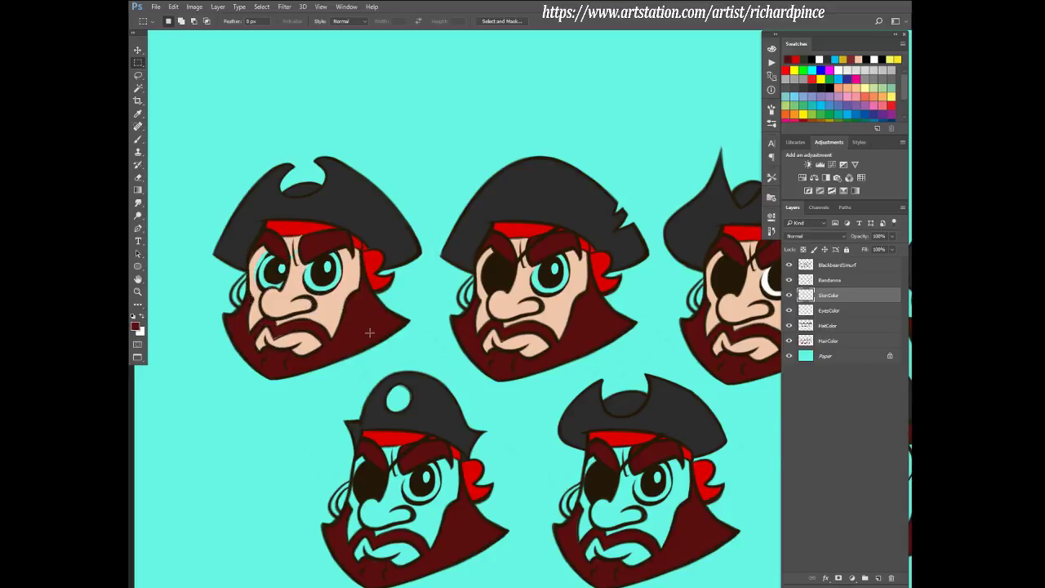
- Duplicate the third pirate's skin color onto the fourth pirate's face in the upper row and fit it within the outlines
key("ctrl+minus")
key("ctrl+minus")
key("ctrl+minus")
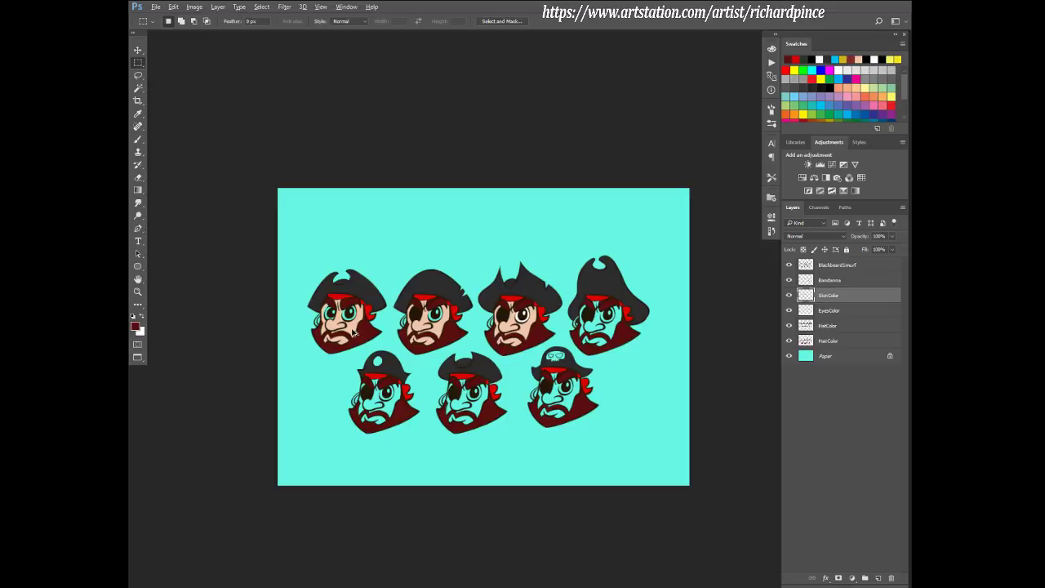
mouse_move(475, 275)
left_mouse_down()
mouse_move(560, 345)
mouse_move(544, 362)
left_mouse_up()
key("ctrl+d")
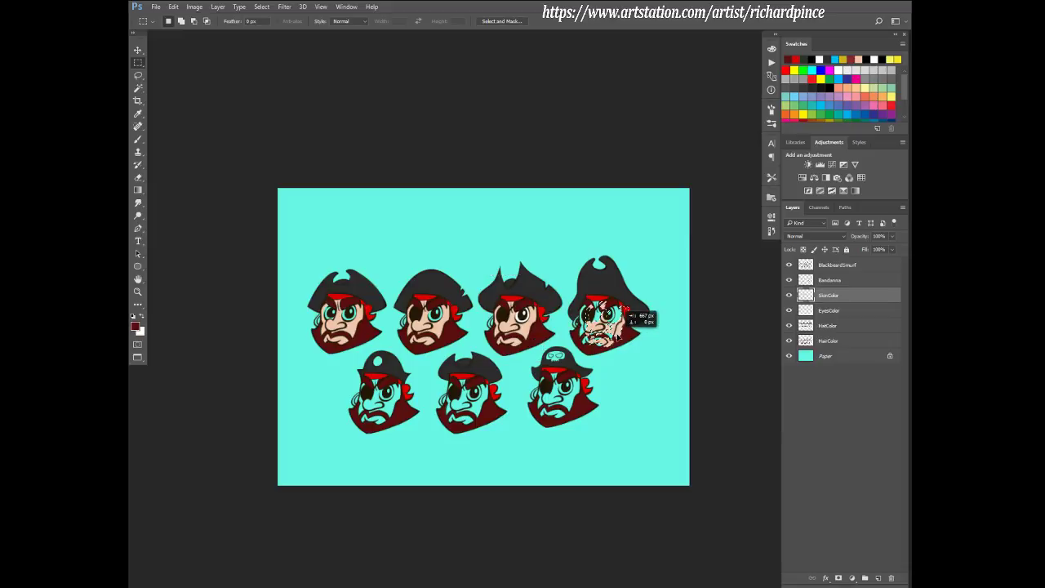
scroll(616, 326, "up", 1)
scroll(616, 327, "up", 3)
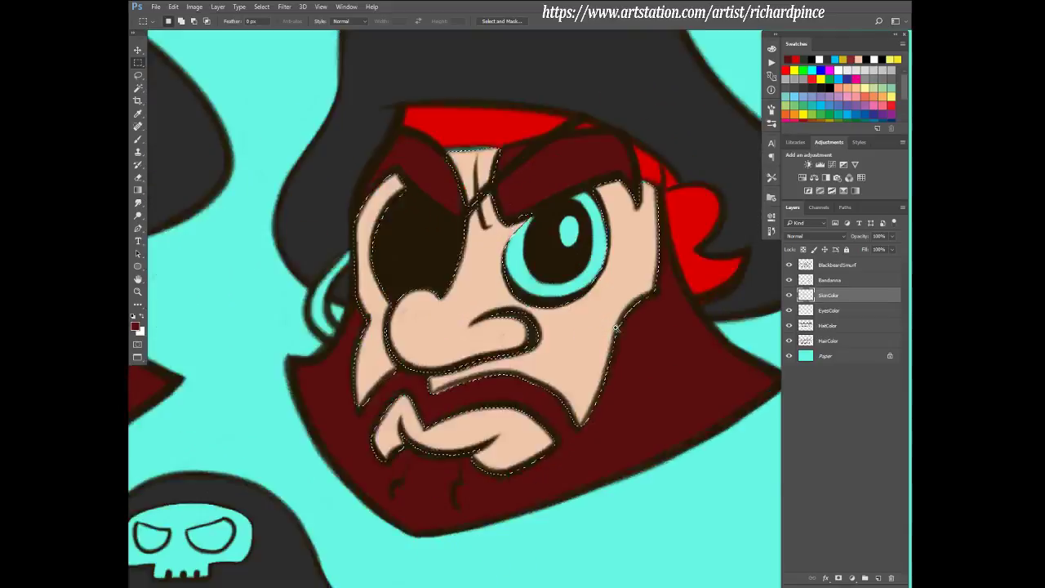
scroll(594, 343, "down", 1)
scroll(594, 343, "down", 5)
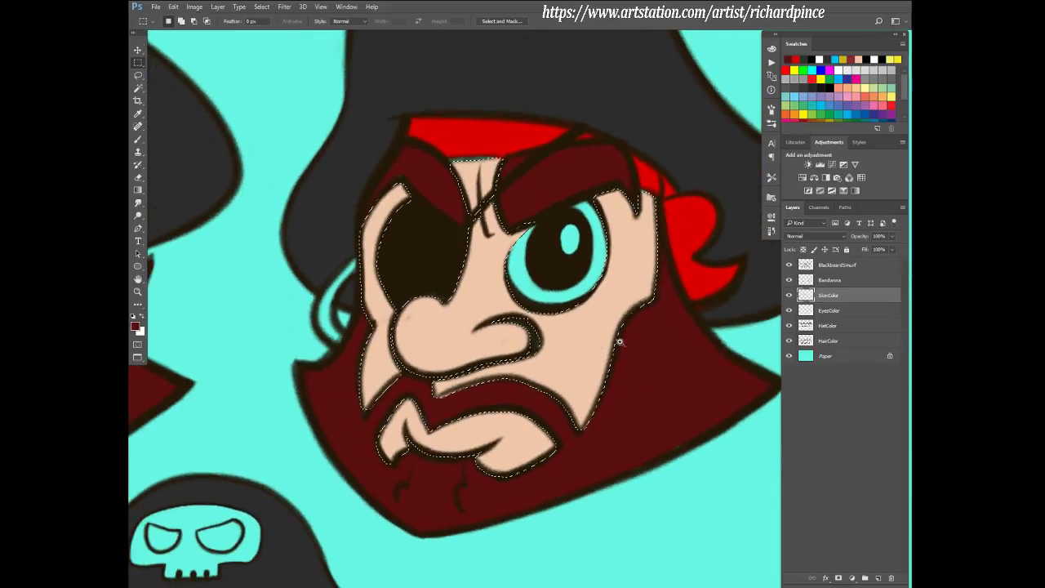
scroll(572, 389, "up", 1)
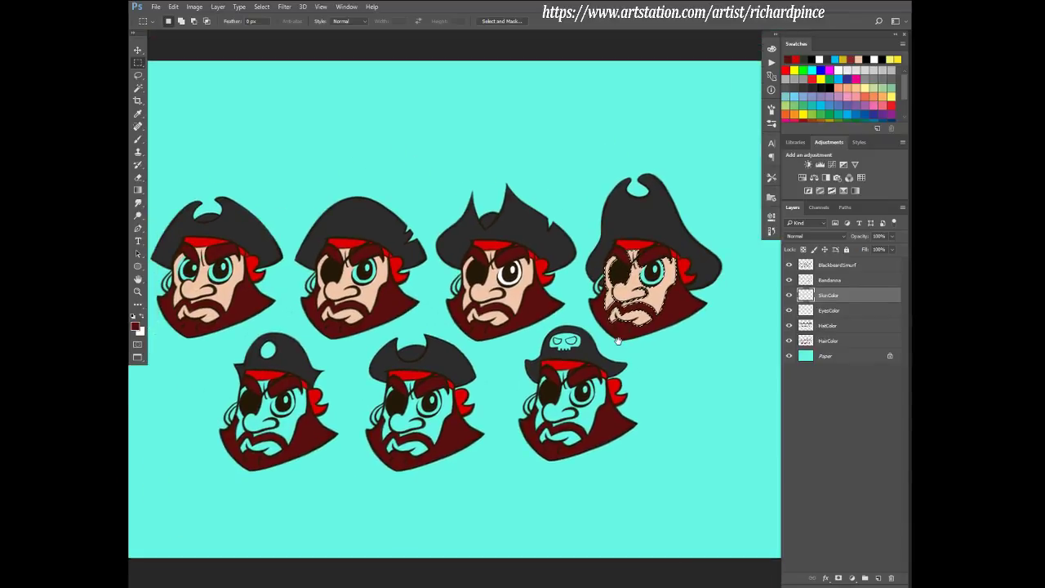
- Duplicate the fourth pirate's skin color onto the skull-hat pirate's face, nudge it into alignment, and deselect it
left_click_drag(656, 302, 584, 418)
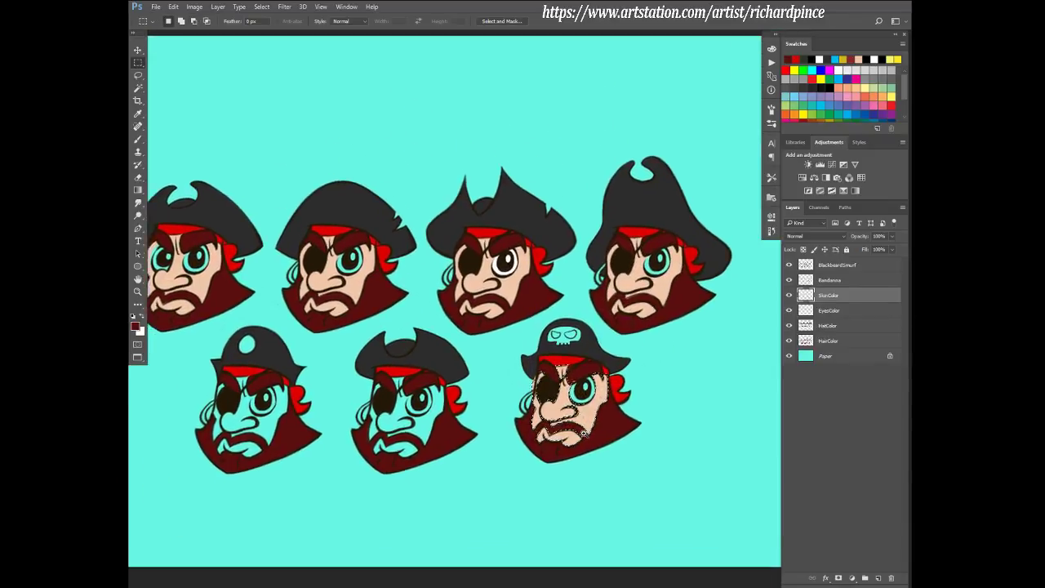
scroll(584, 418, "up", 5)
key("Right")
key("Down")
key("Down")
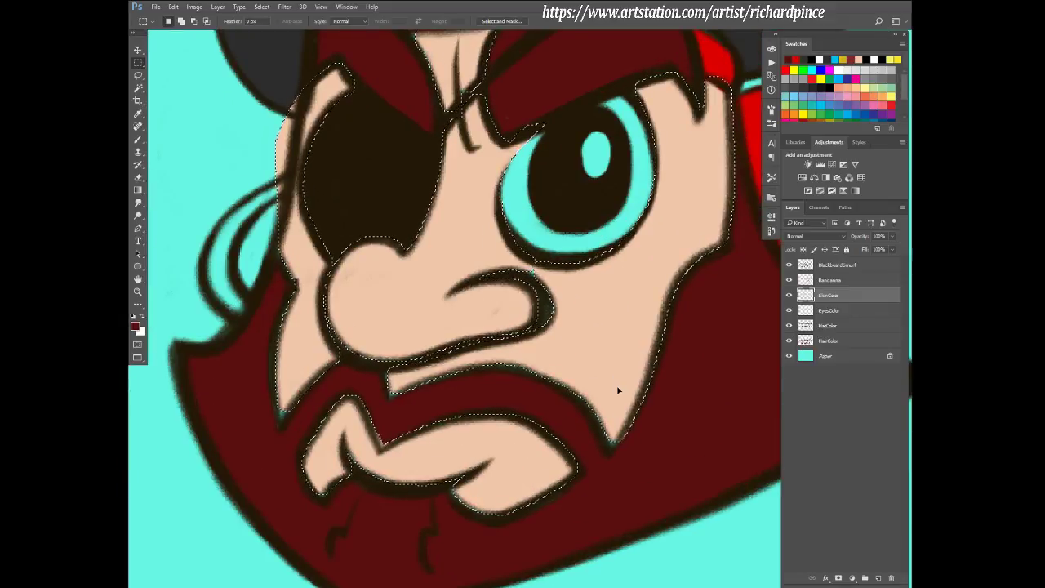
key("ctrl+d")
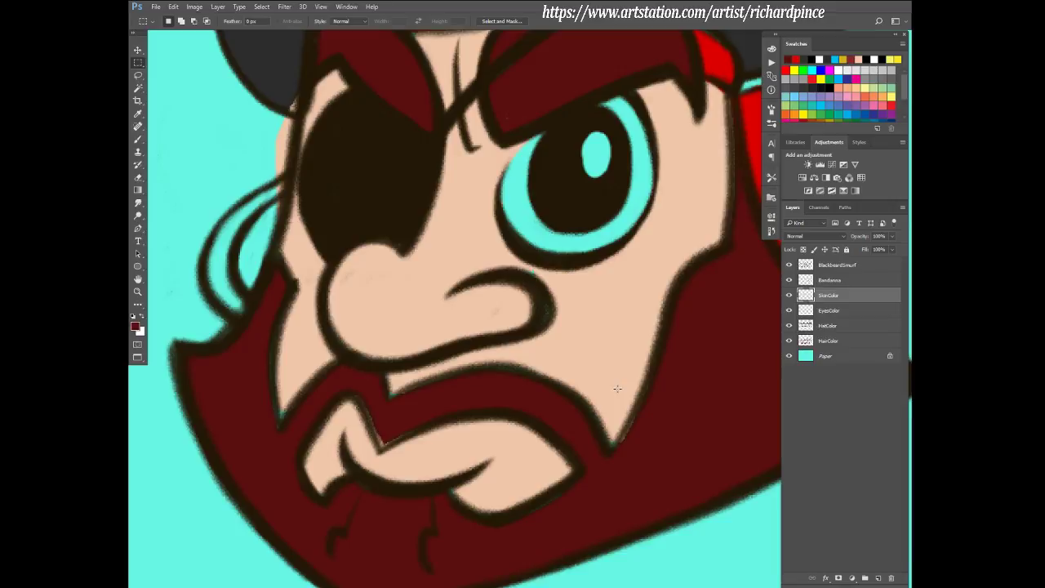
- Touch up gaps in the skull-hat pirate's skin using the sampled skin tone, and erase the excess outside the face outline
key("b")
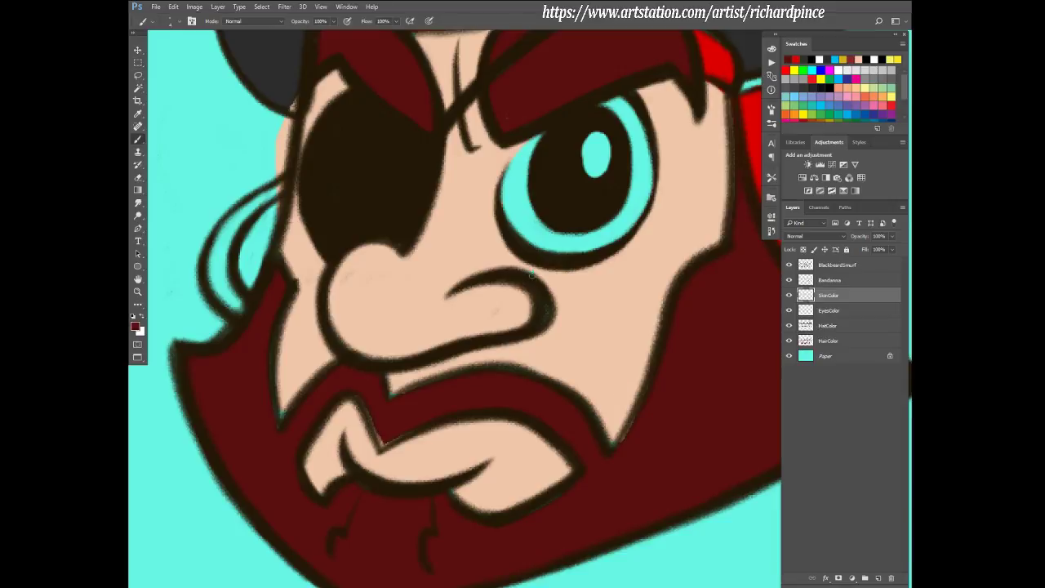
left_click(595, 296, "alt")
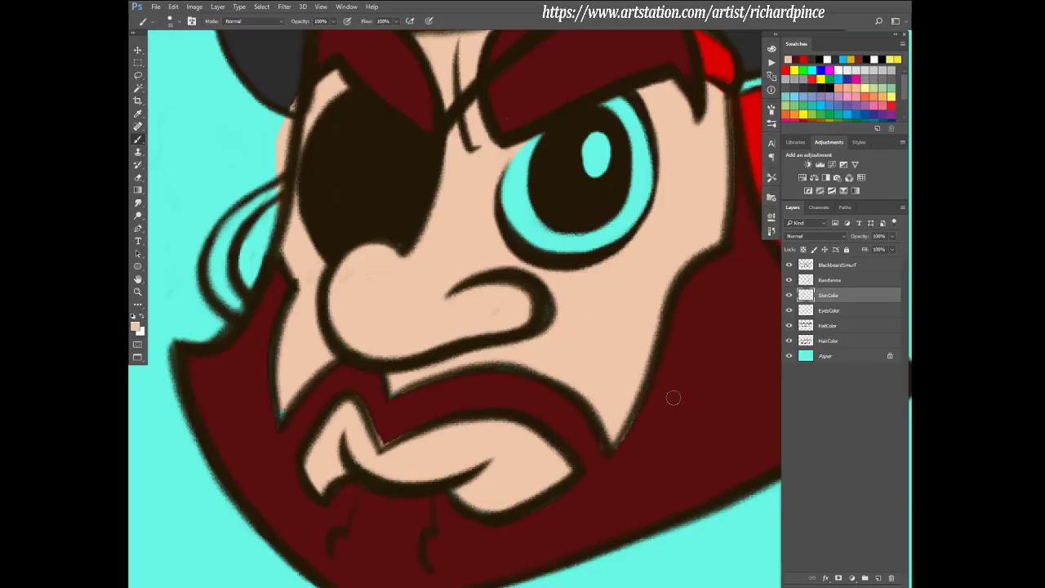
key("e")
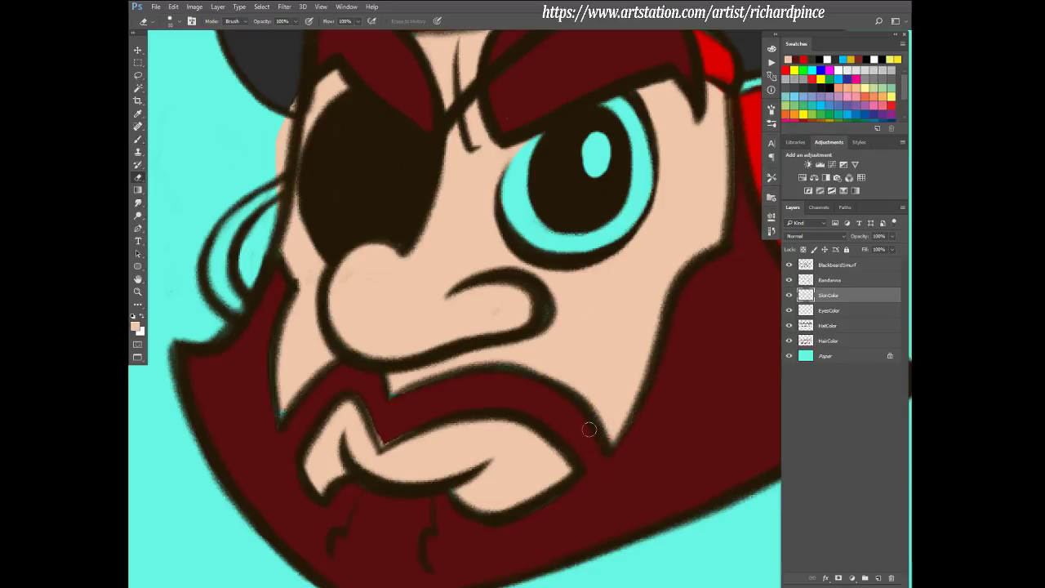
key("b")
left_click_drag(544, 470, 660, 502)
key("e")
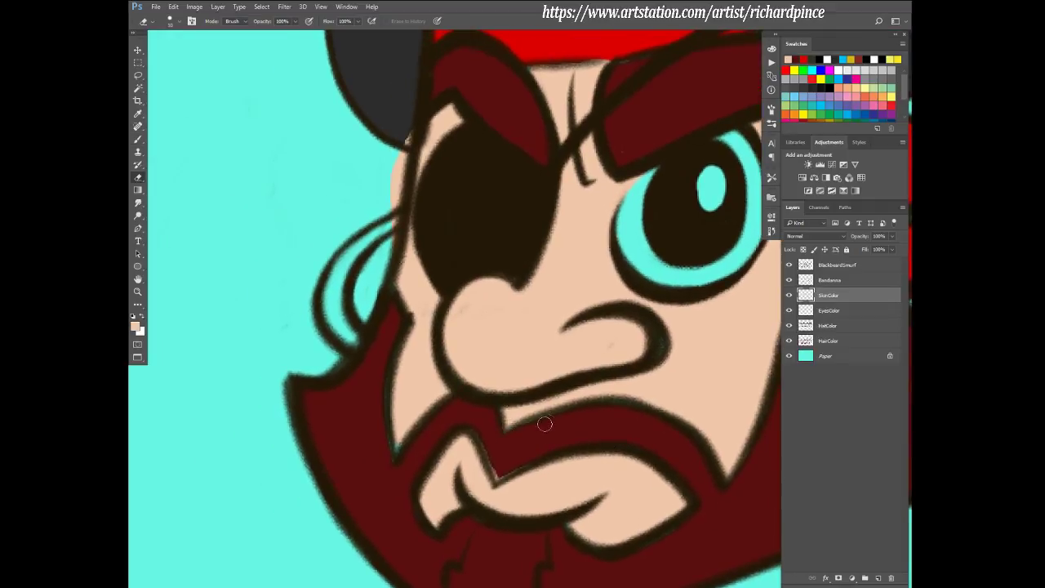
key("b")
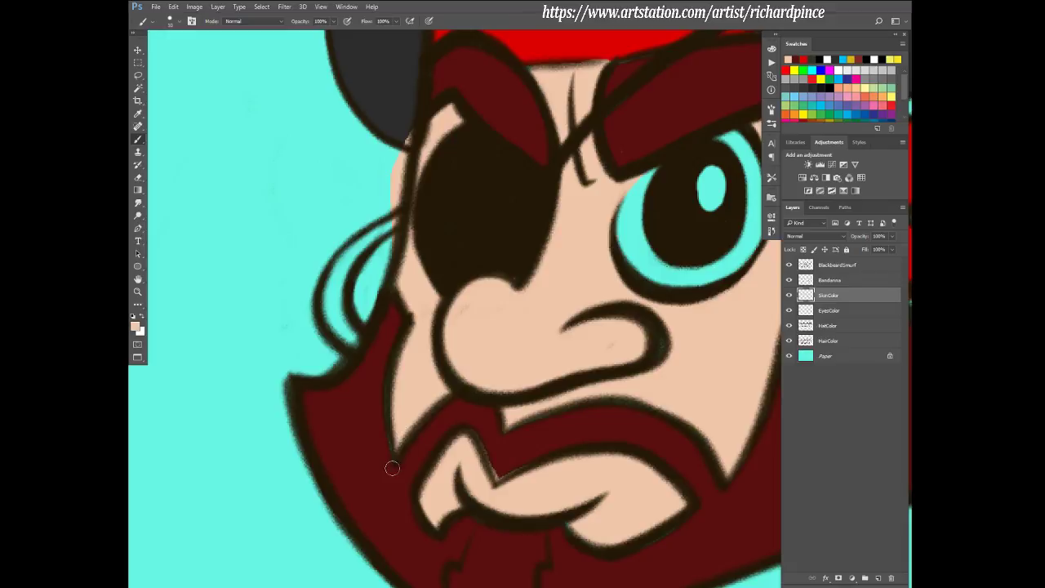
key("e")
left_click(405, 140)
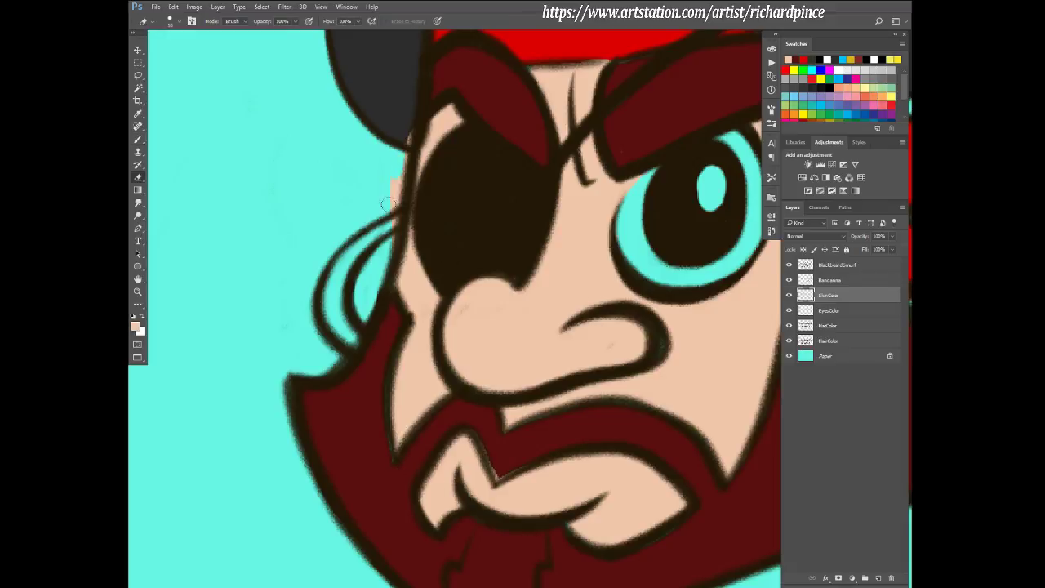
scroll(630, 402, "down", 5)
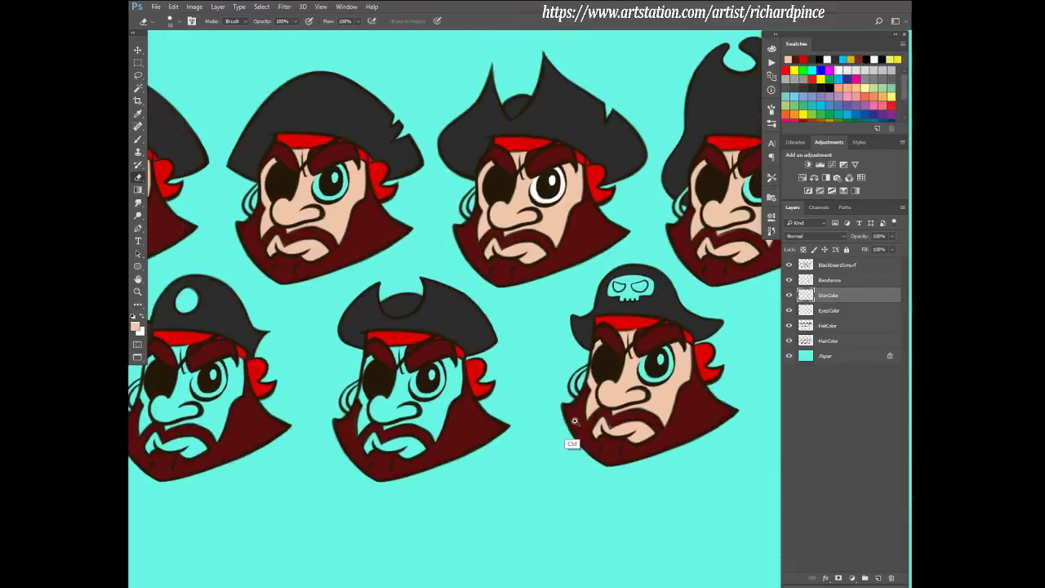
- Select the area around the skull-hat pirate's head and erase the stray skin color along the mustache and upper lip
key("m")
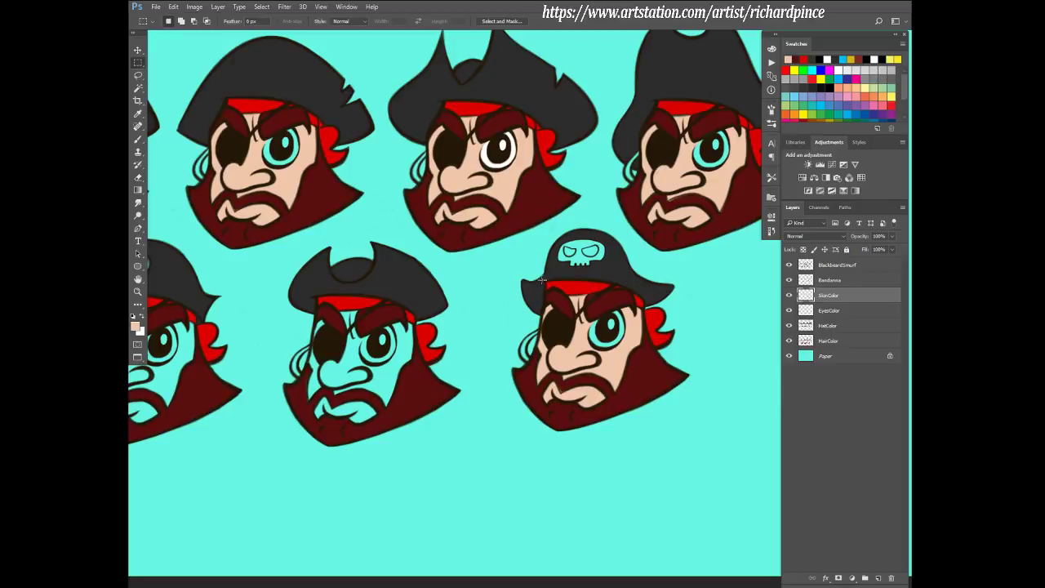
mouse_move(495, 252)
left_mouse_down()
mouse_move(618, 357)
mouse_move(709, 458)
left_mouse_up()
scroll(612, 388, "up", 5)
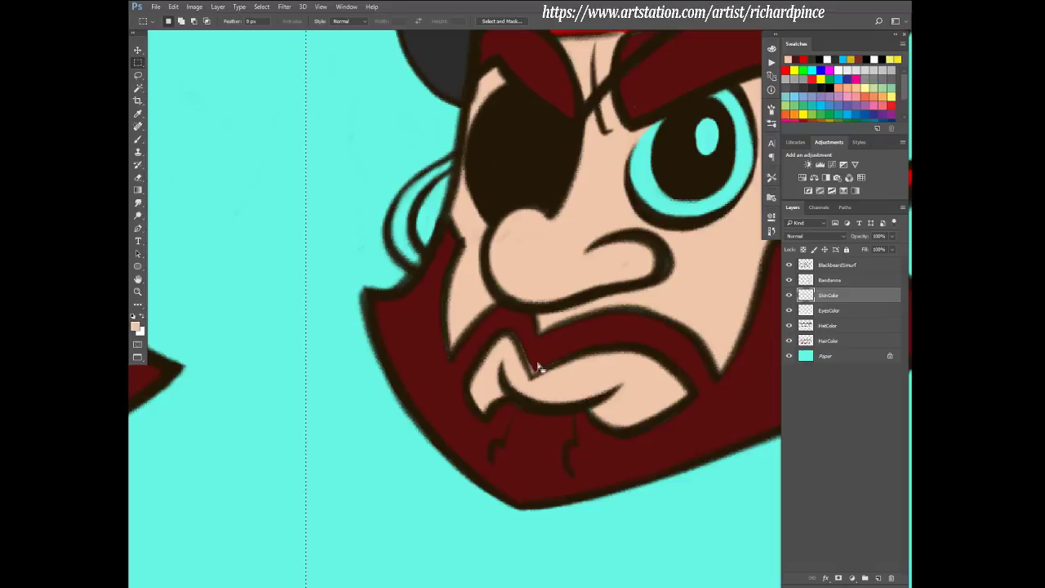
key("e")
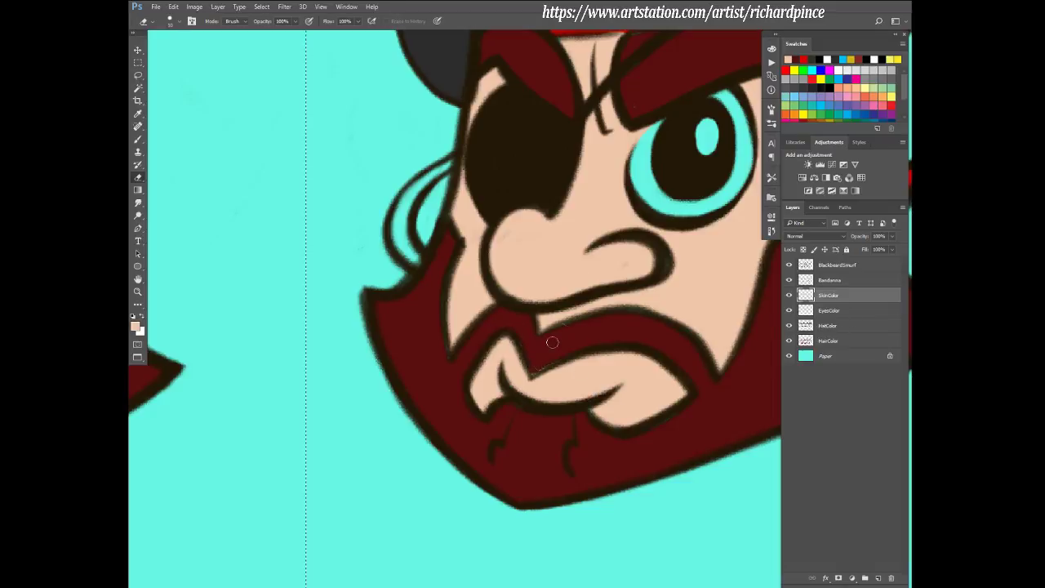
mouse_move(529, 371)
left_mouse_down()
mouse_move(609, 337)
mouse_move(567, 365)
left_mouse_up()
key("b")
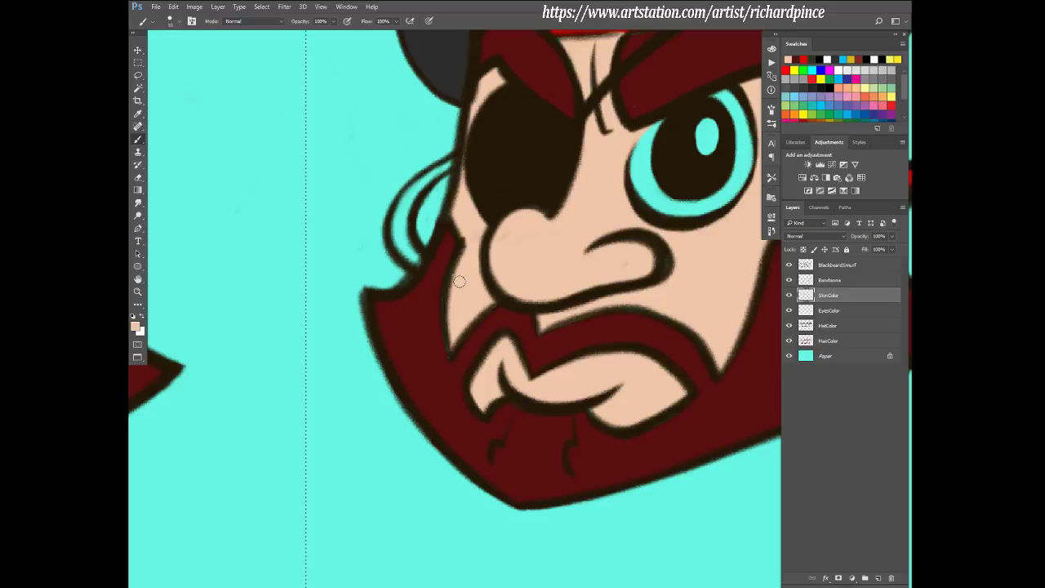
- Duplicate the skull-hat pirate's skin color onto the middle pirate in the lower row and nudge it 4 px right
key("ctrl")
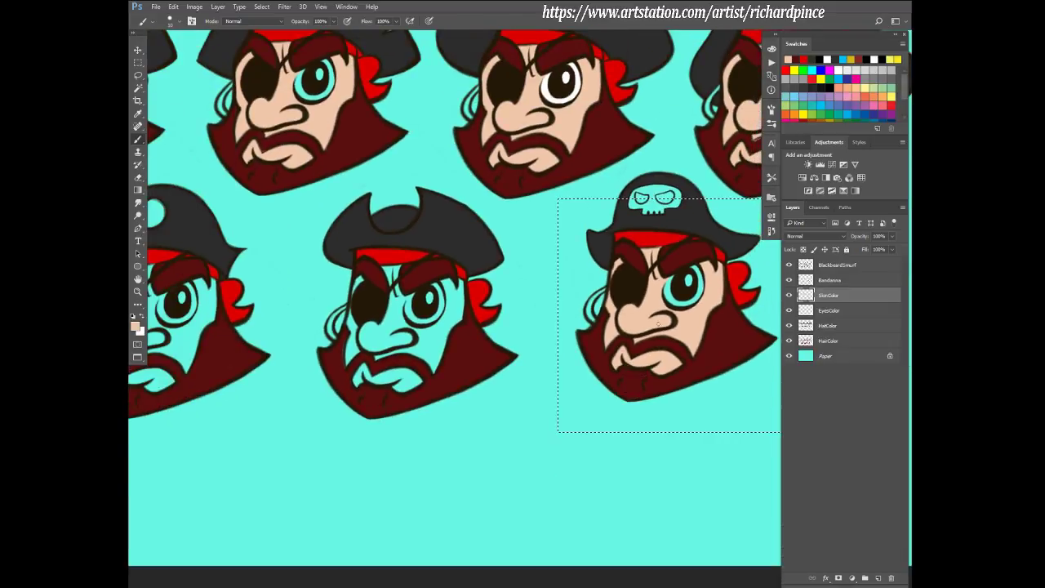
scroll(669, 410, "down", 1)
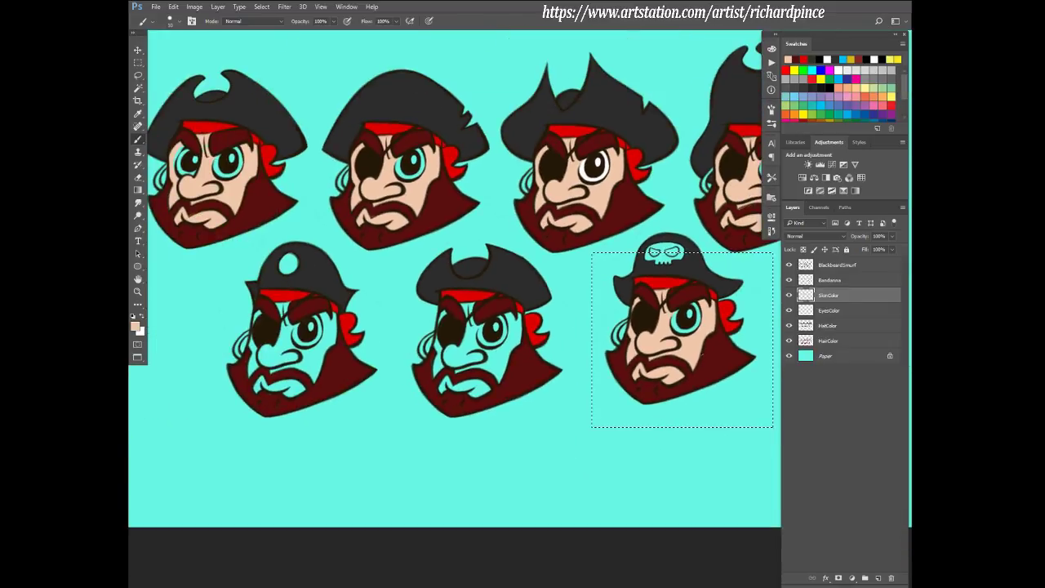
left_click_drag(702, 343, 509, 361)
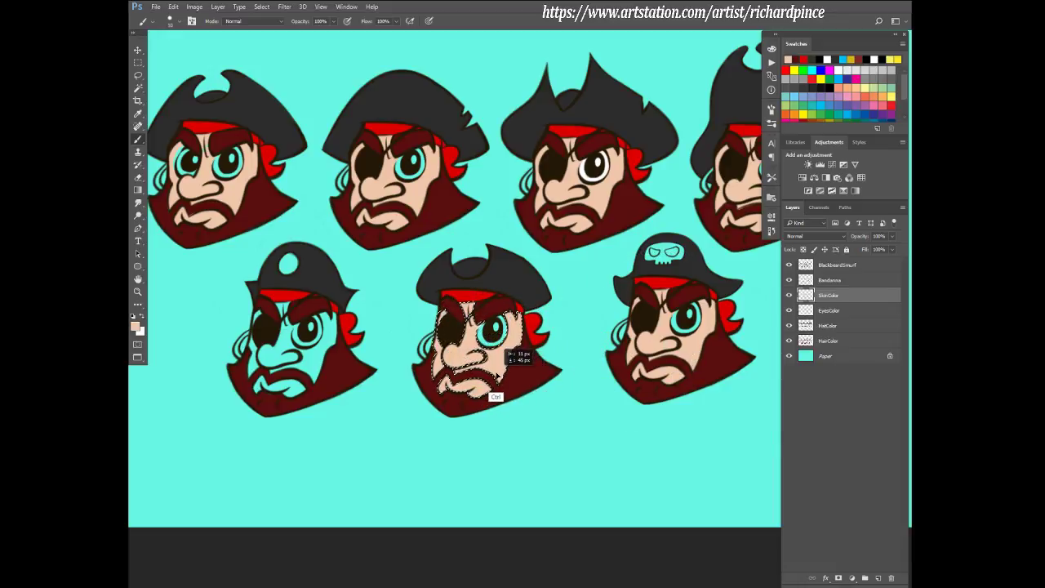
left_click(539, 368, "ctrl")
key("ctrl+shift+d")
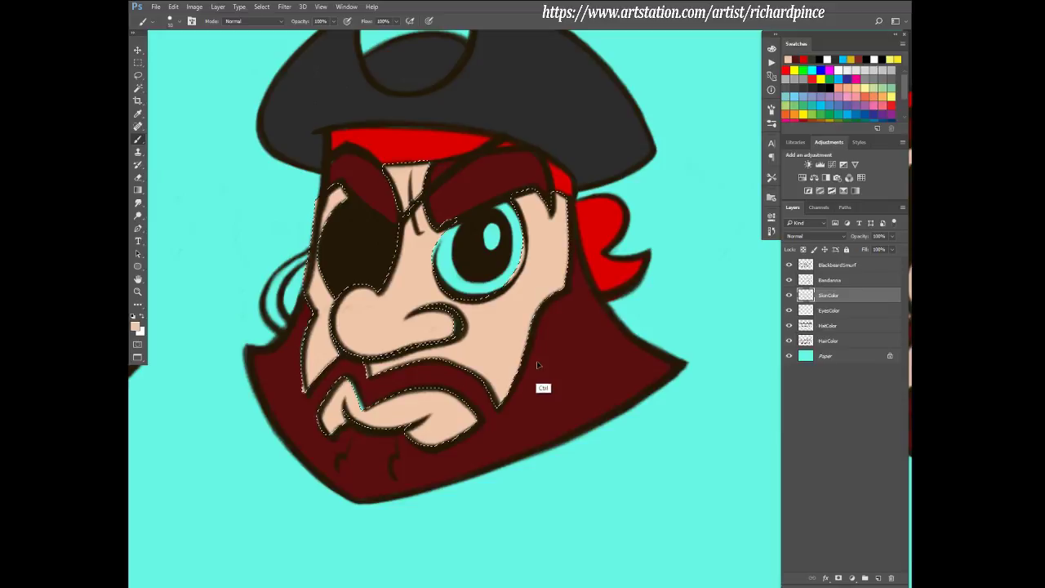
key("Right")
key("Right")
key("Right")
key("Right")
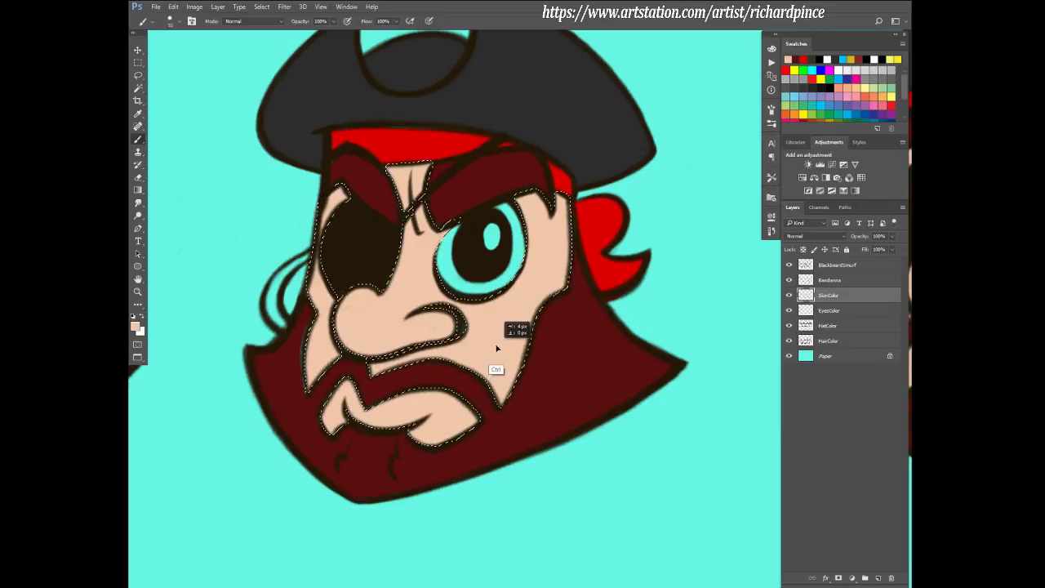
- Duplicate the skin color onto the lower-row pirate with the round hat emblem, nudge it left into alignment, and deselect
scroll(583, 392, "down", 4)
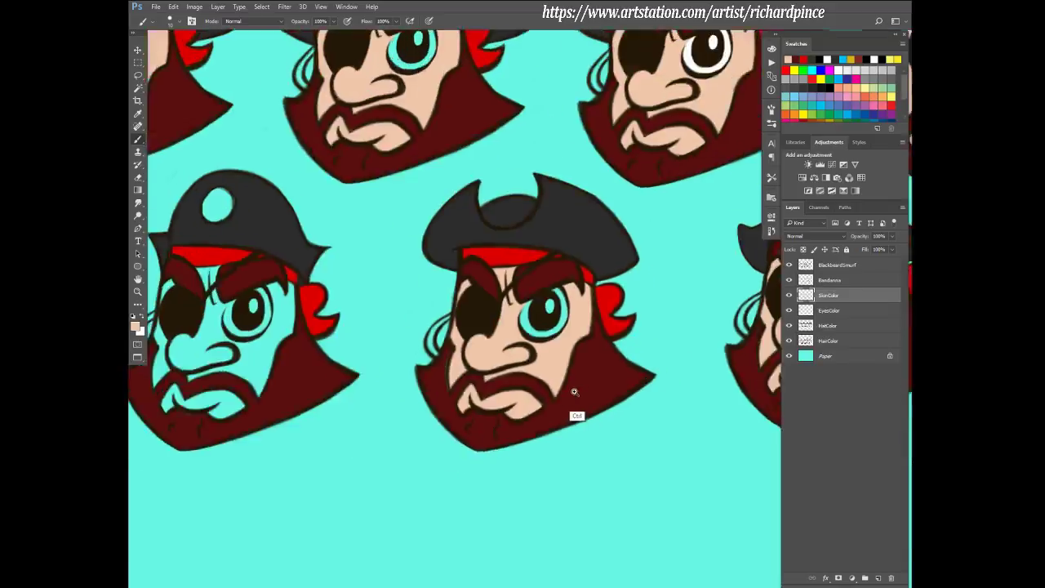
left_click_drag(562, 379, 403, 376)
scroll(404, 375, "up", 5)
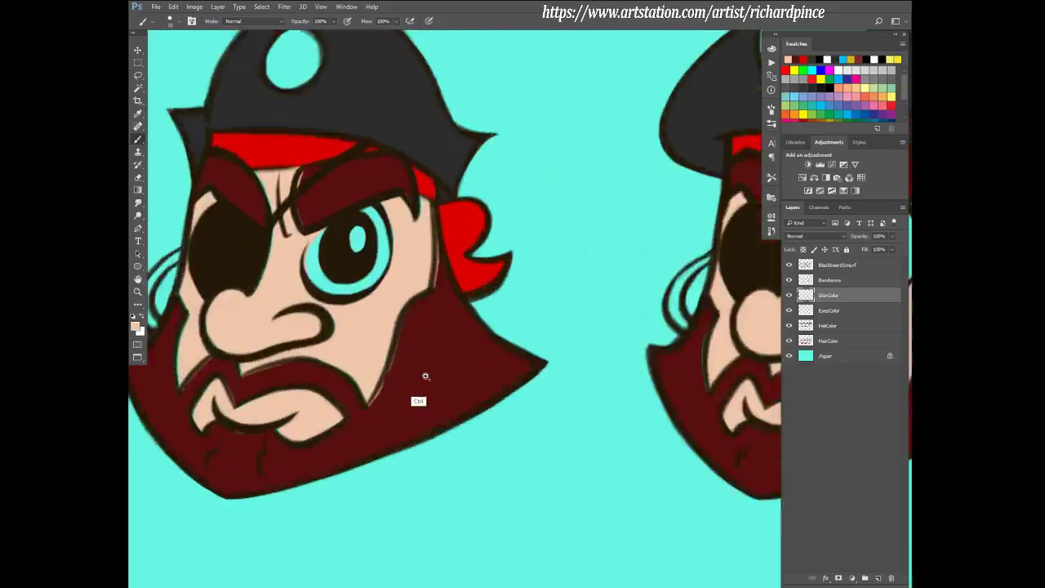
key("Left")
key("Left")
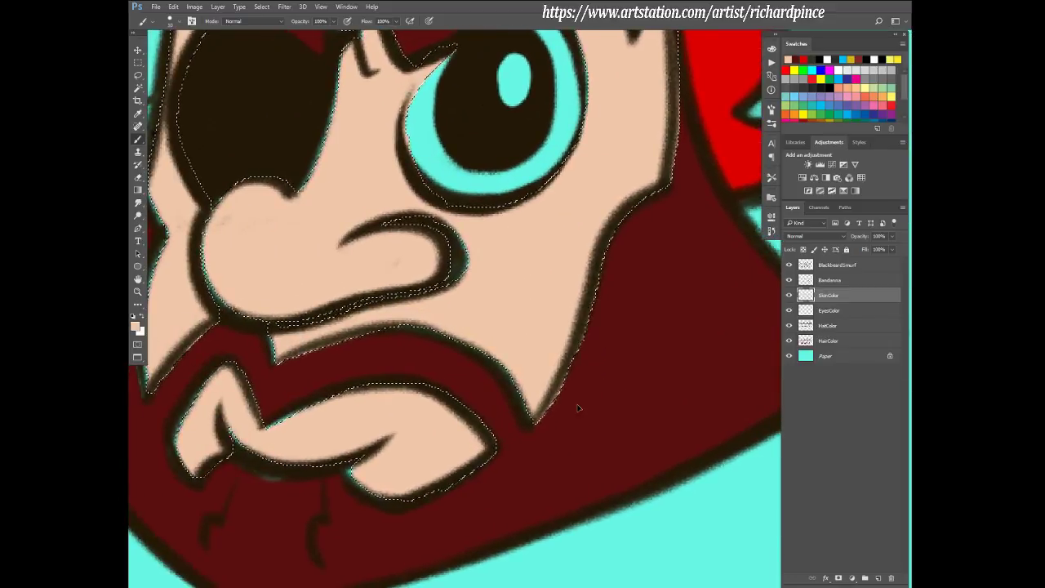
key("ctrl+d")
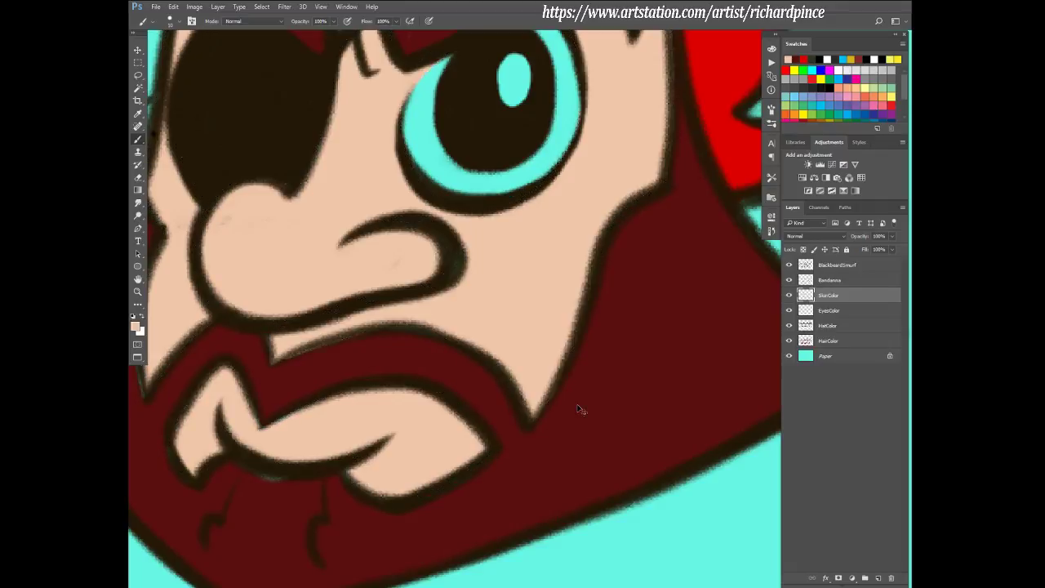
- Make the HairColor layer active
scroll(578, 403, "down", 5)
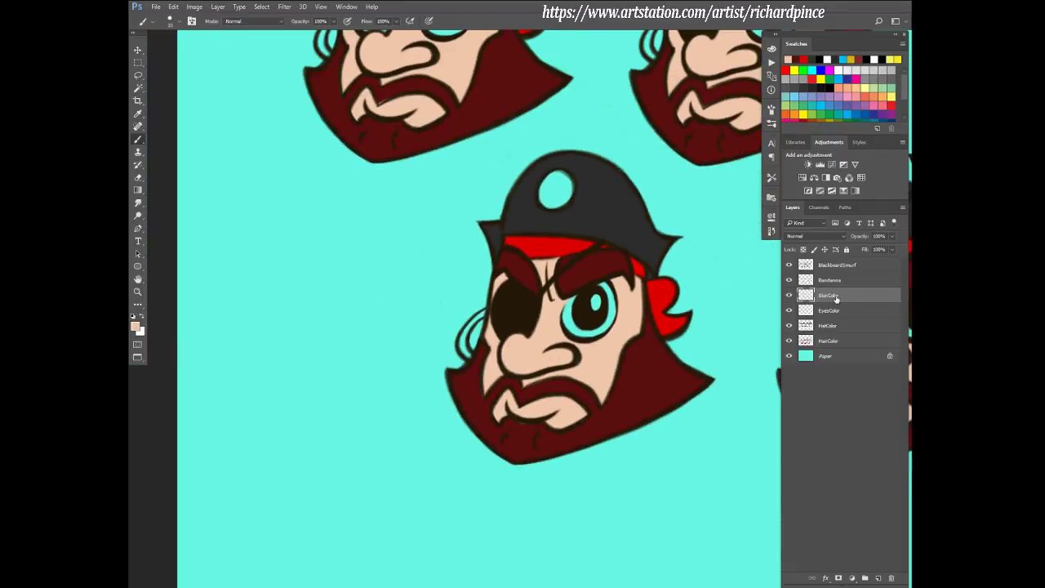
left_click(833, 313)
left_click(830, 341)
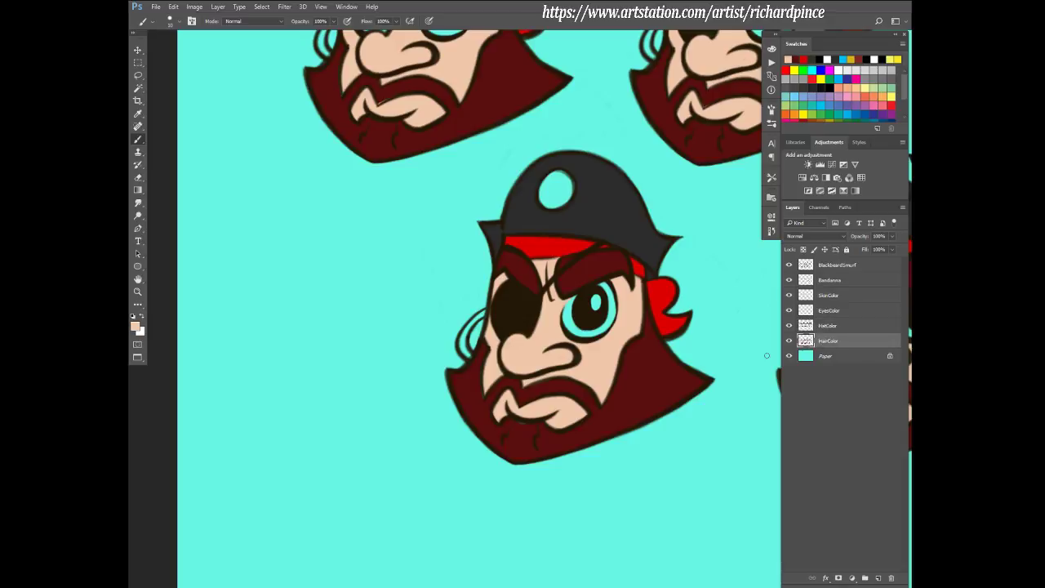
- Sample the dark red beard color and touch up the mustache of the lower-row pirate with the round hat emblem
left_click(597, 423, "alt")
scroll(504, 431, "up", 5)
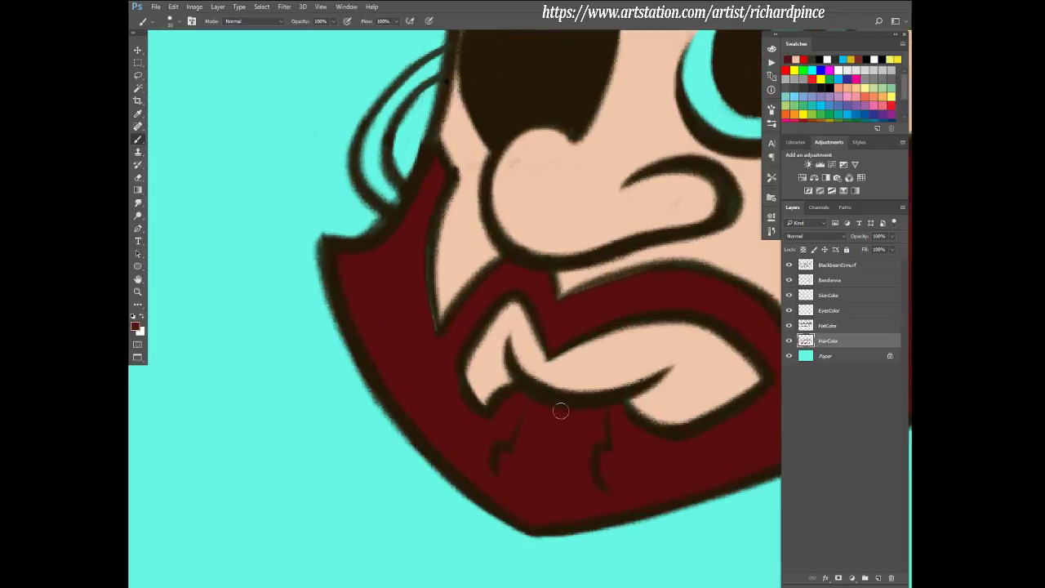
mouse_move(555, 307)
left_mouse_down()
mouse_move(644, 271)
mouse_move(724, 286)
mouse_move(624, 290)
mouse_move(641, 321)
left_mouse_up()
- Move the SkinColor layer beneath HairColor and make HairColor the active layer again
left_click_drag(839, 295, 846, 349)
scroll(690, 396, "down", 2)
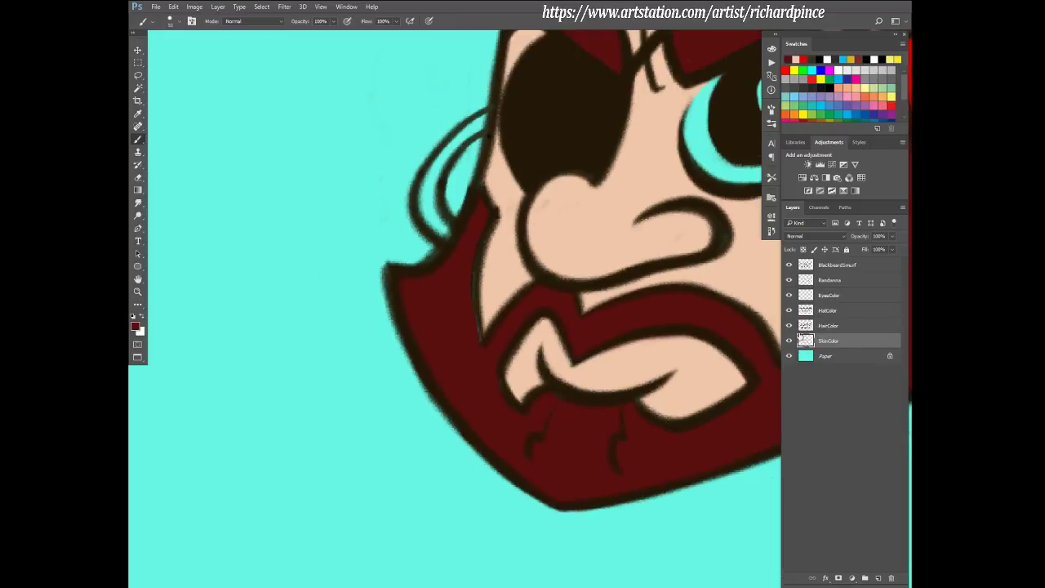
key("alt+bracketright")
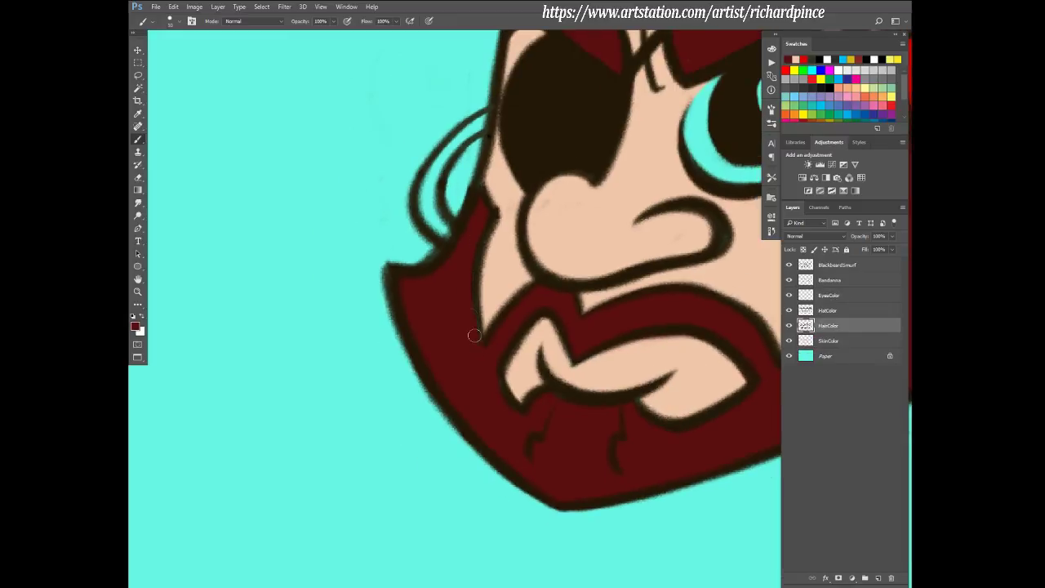
- Paint dark red along the inner beard edge beside the cheek of the first upper-row pirate
scroll(548, 303, "down", 5)
scroll(588, 380, "up", 3)
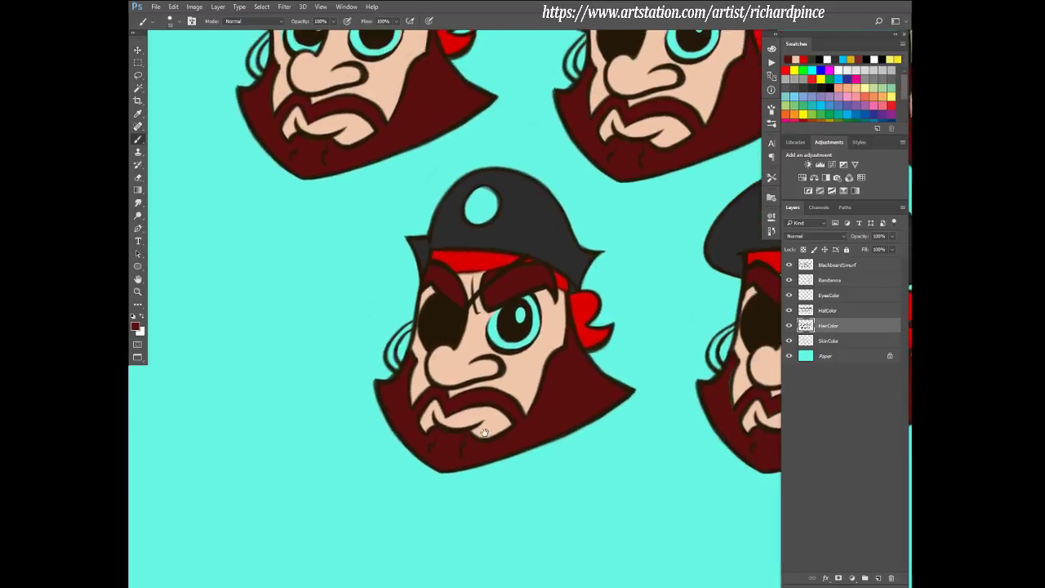
left_click_drag(593, 386, 590, 467)
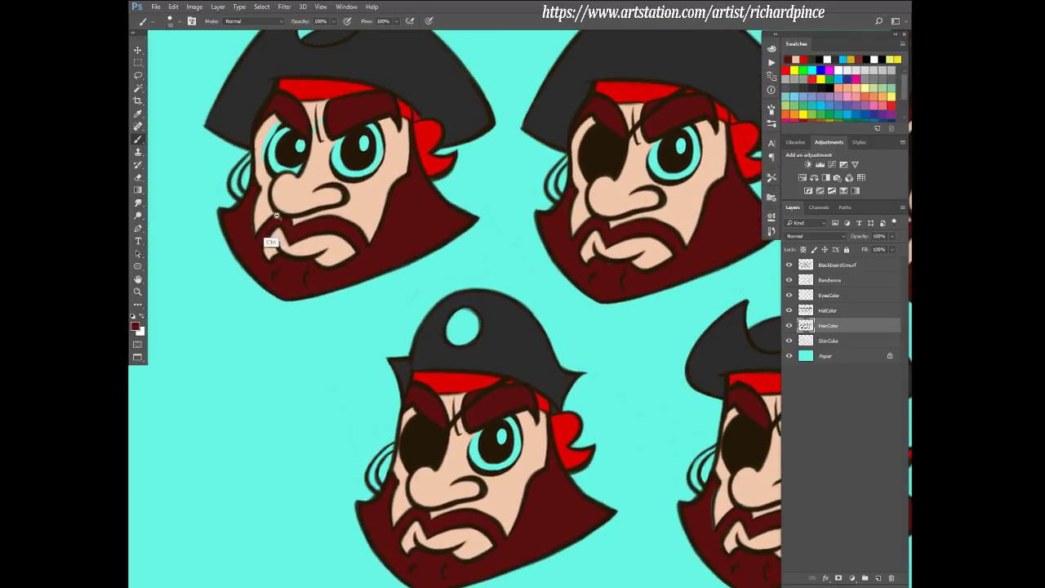
scroll(272, 233, "up", 5)
left_click_drag(226, 227, 224, 179)
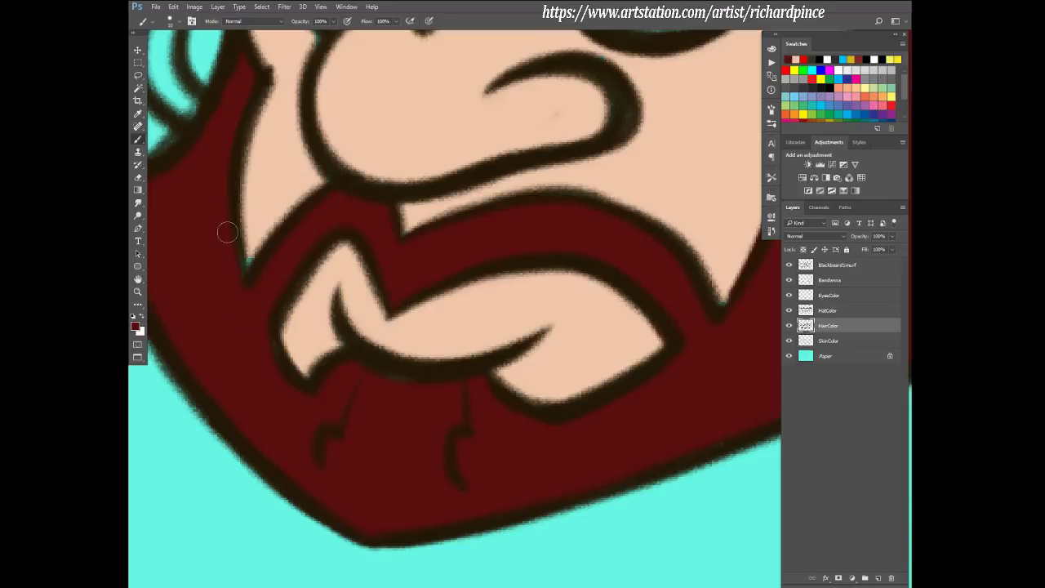
scroll(641, 416, "down", 3)
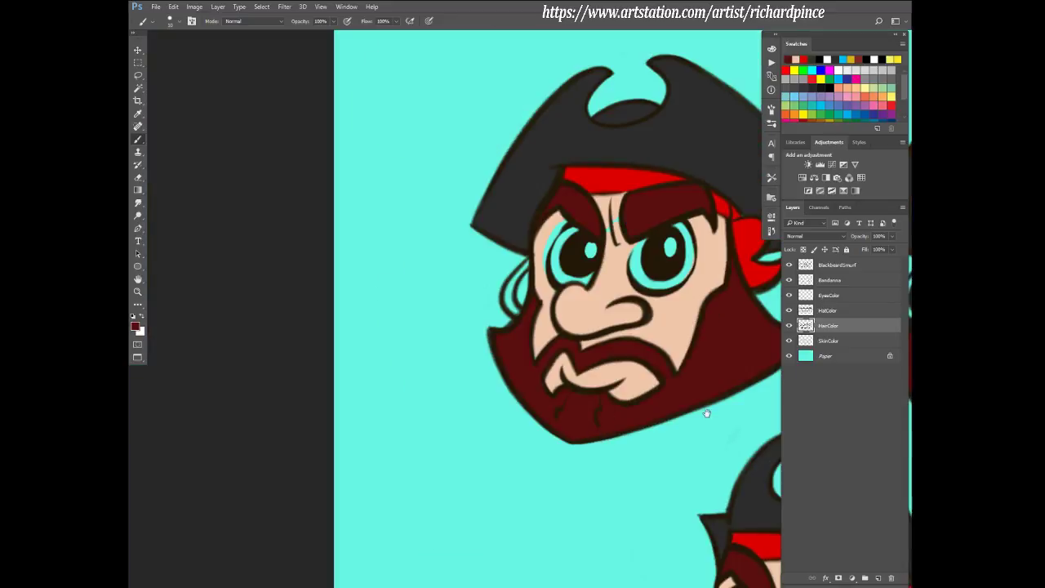
- Touch up the dark red beard edge beside the cheek on the middle lower-row pirate and check the neighboring heads
left_click_drag(636, 412, 493, 409)
left_click_drag(690, 404, 488, 411)
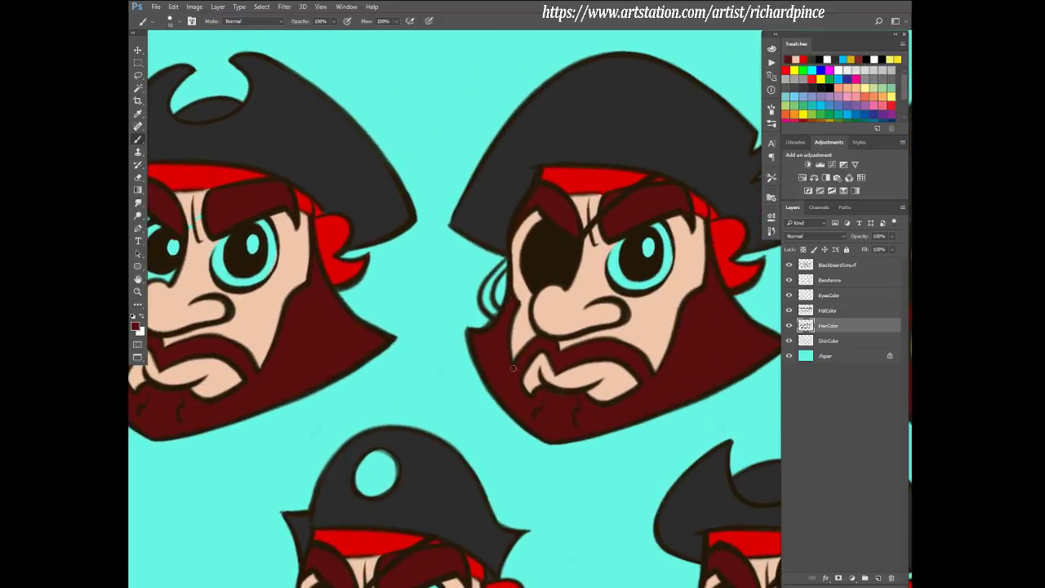
left_click_drag(713, 428, 497, 240)
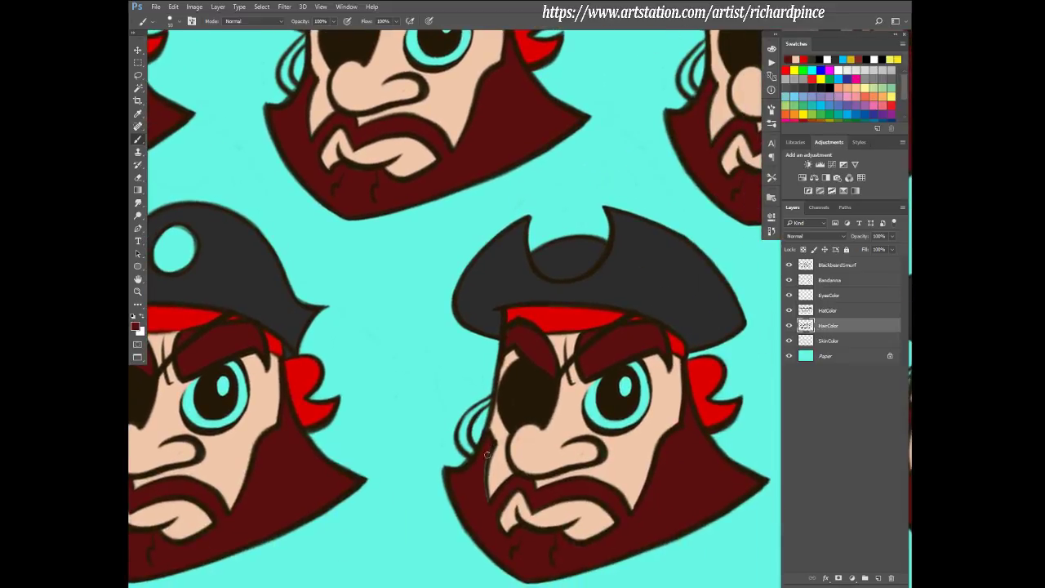
left_click_drag(487, 453, 491, 509)
left_click_drag(723, 316, 494, 359)
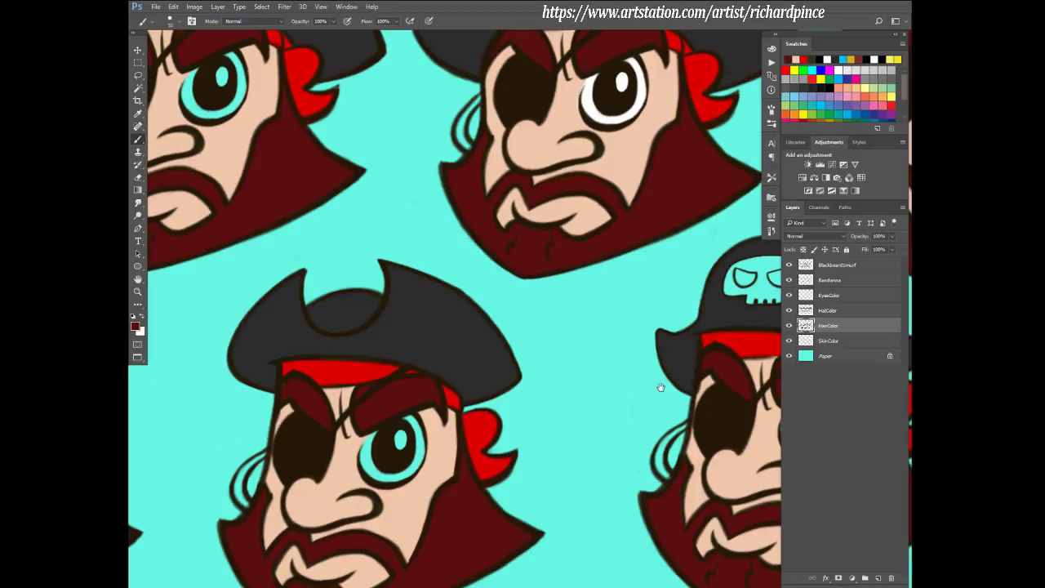
mouse_move(661, 387)
left_mouse_down()
mouse_move(480, 425)
mouse_move(445, 291)
mouse_move(410, 290)
left_mouse_up()
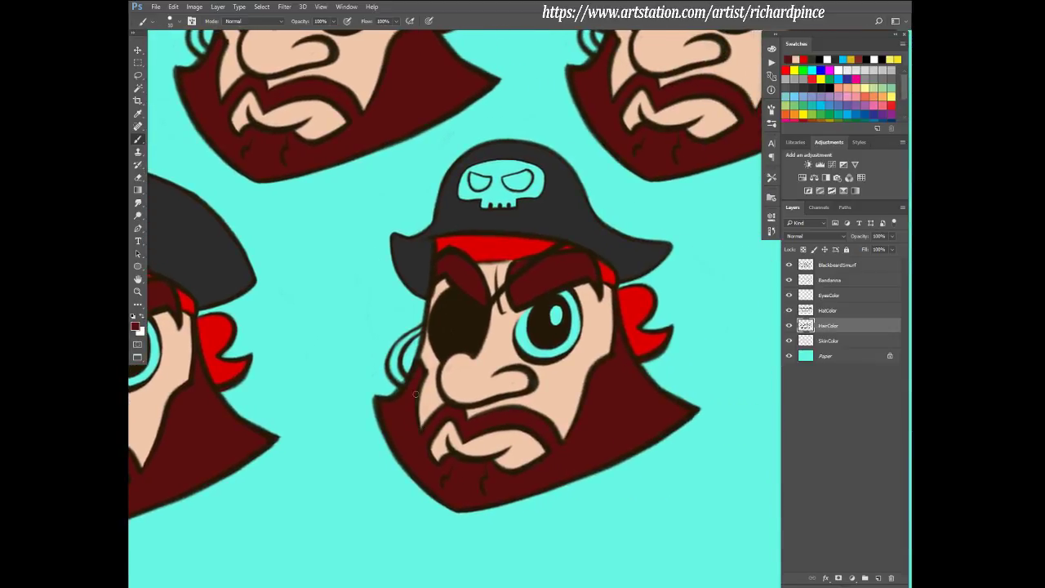
left_click_drag(525, 283, 537, 332)
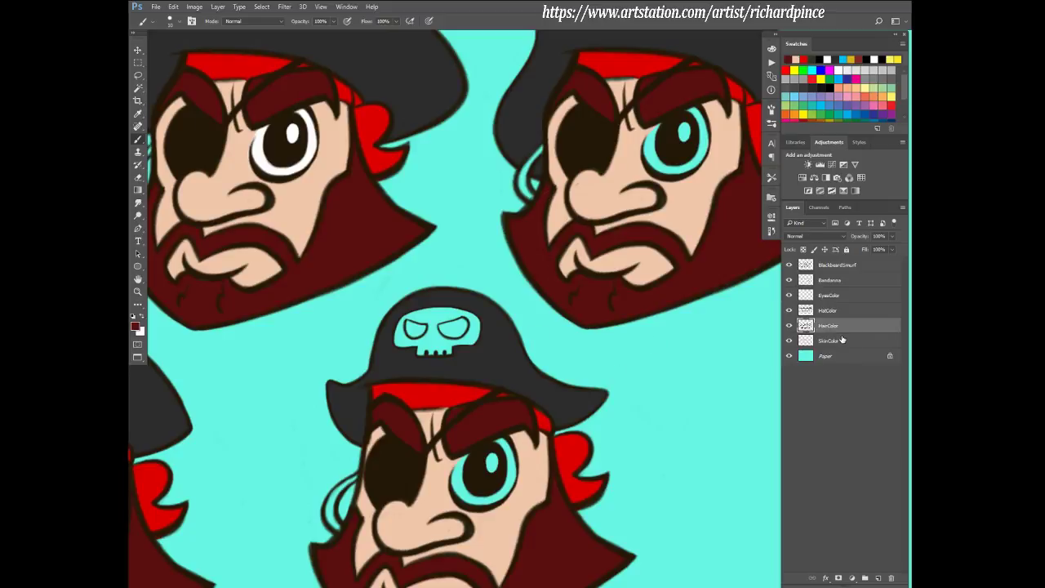
- Activate the BlackbeardSmurf layer with the Eraser and examine the line art and color edges of all seven heads
left_click(835, 266)
key("e")
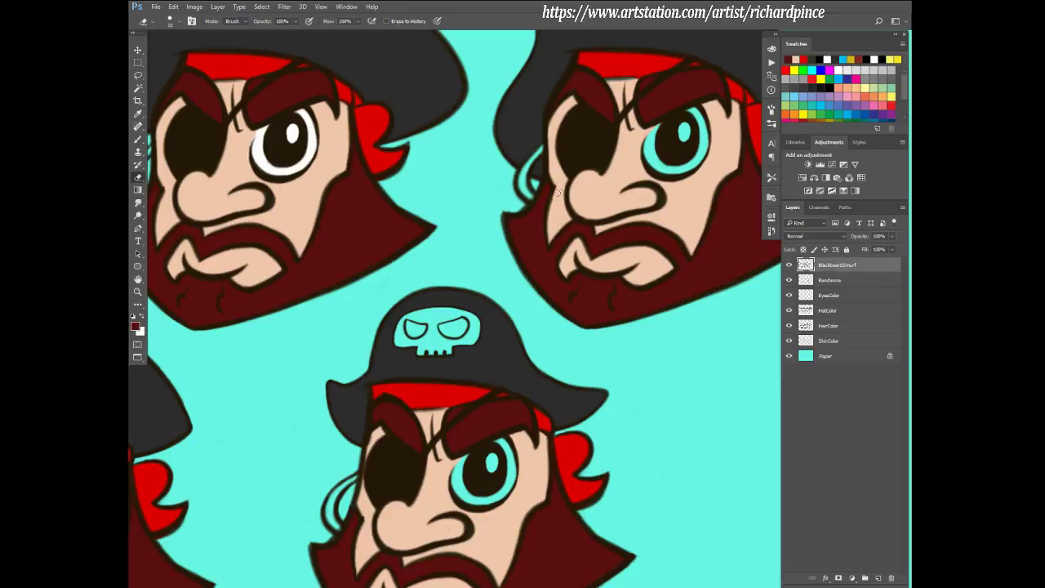
scroll(655, 347, "down", 2)
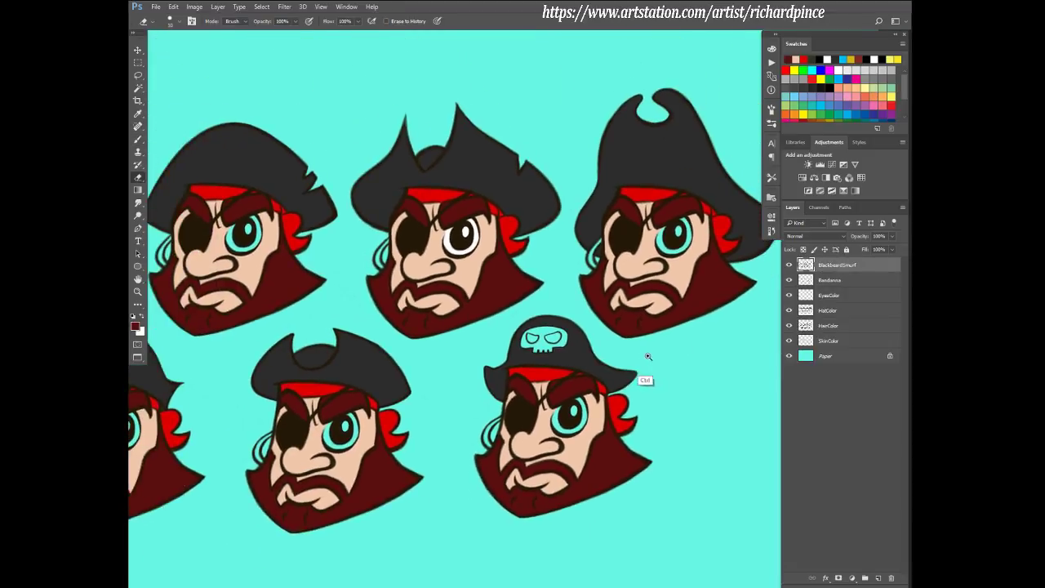
scroll(468, 340, "up", 3)
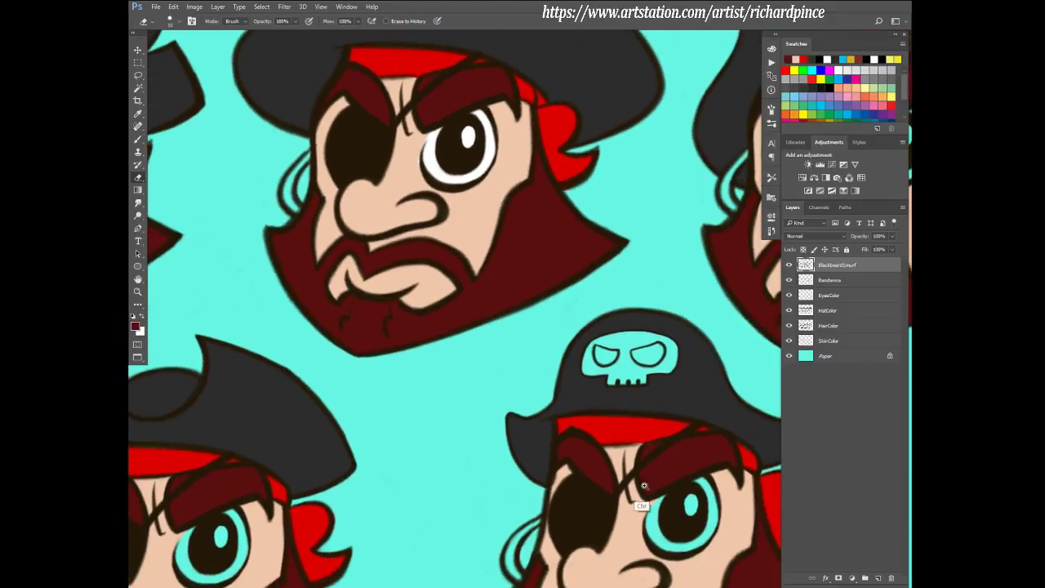
left_click_drag(642, 494, 558, 324)
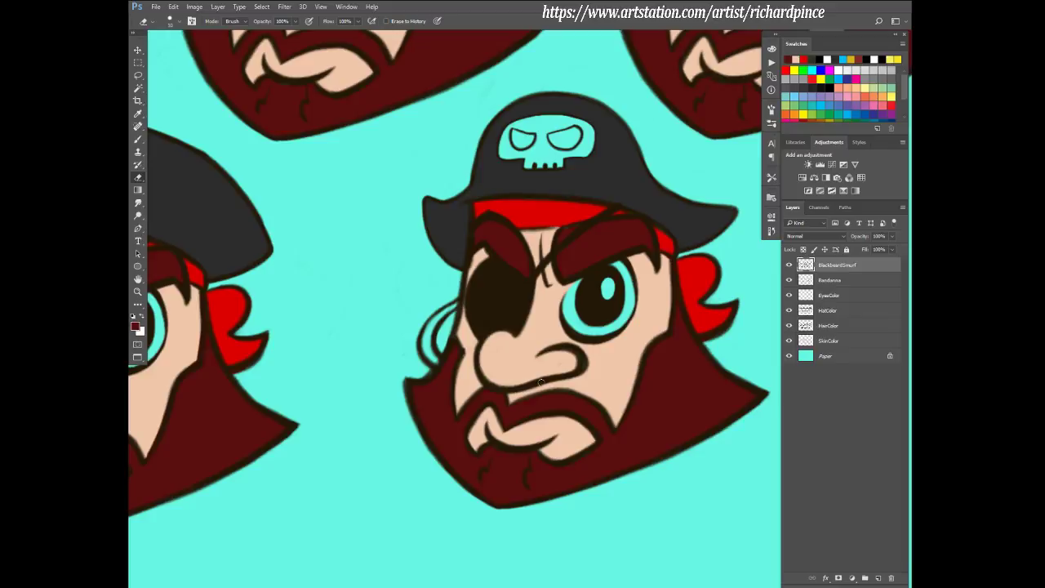
left_click_drag(433, 438, 706, 433)
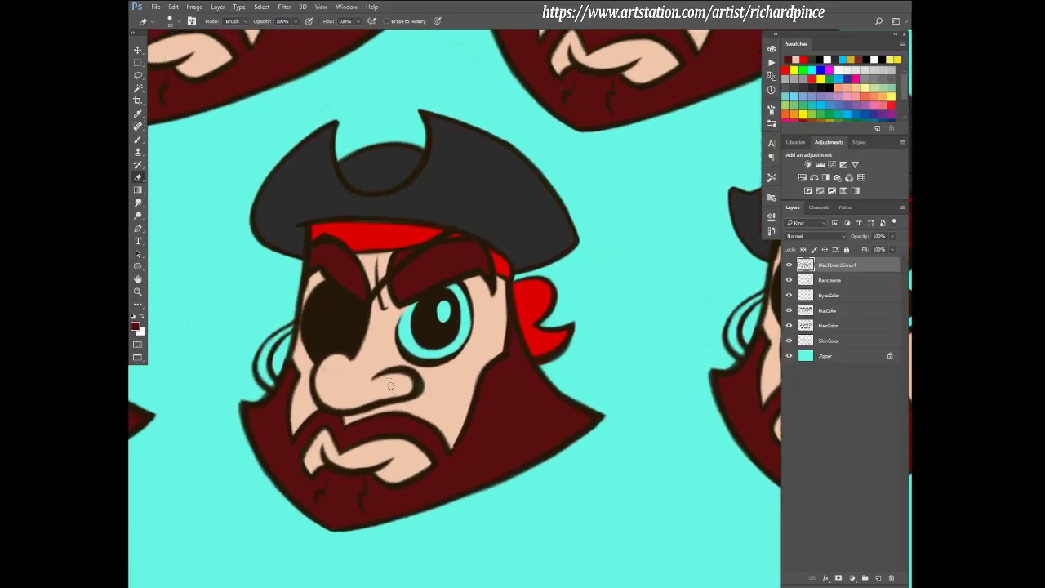
left_click_drag(399, 426, 767, 416)
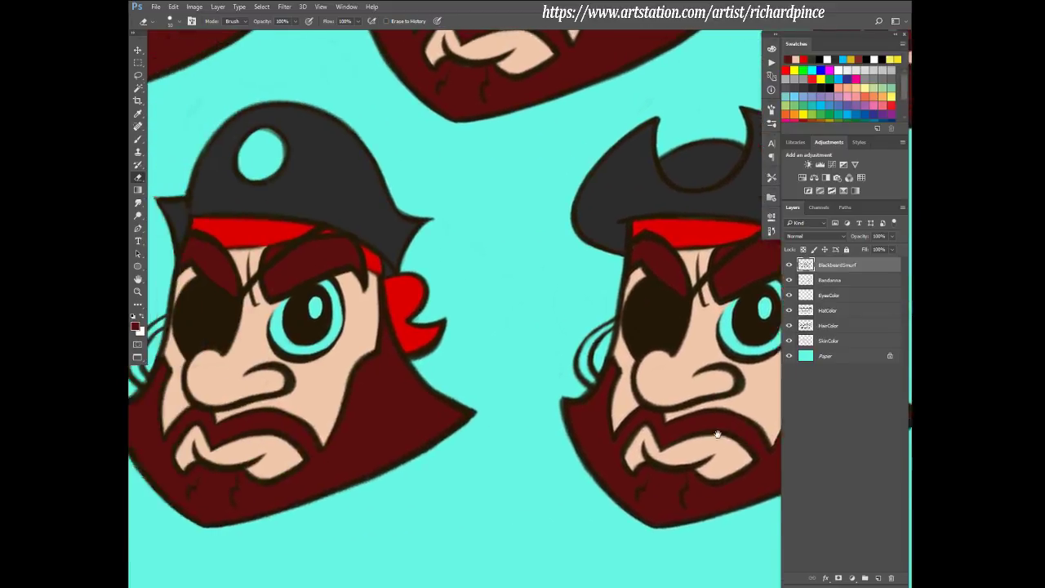
left_click_drag(402, 384, 598, 377)
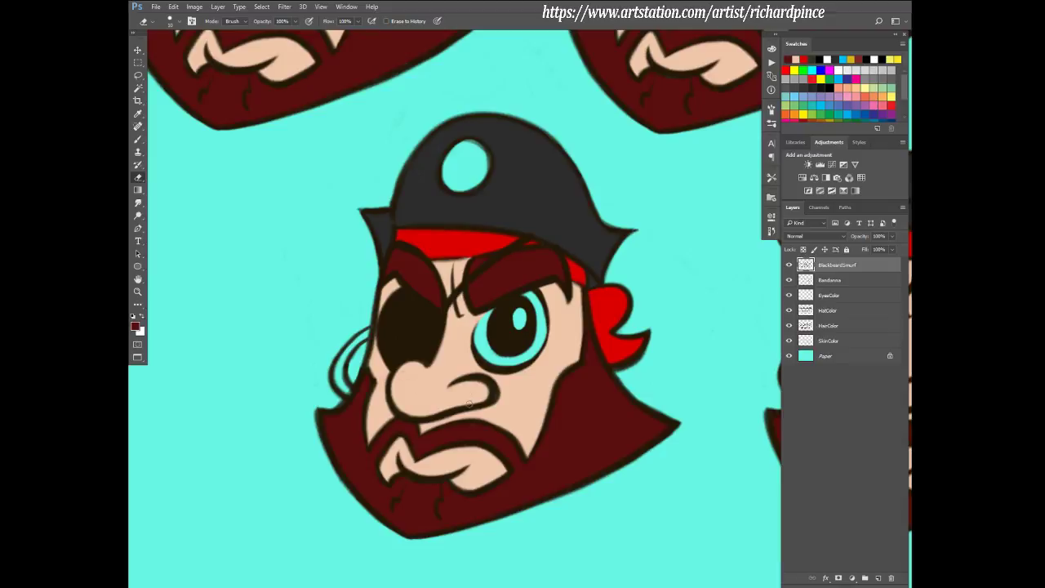
left_click_drag(469, 403, 522, 352)
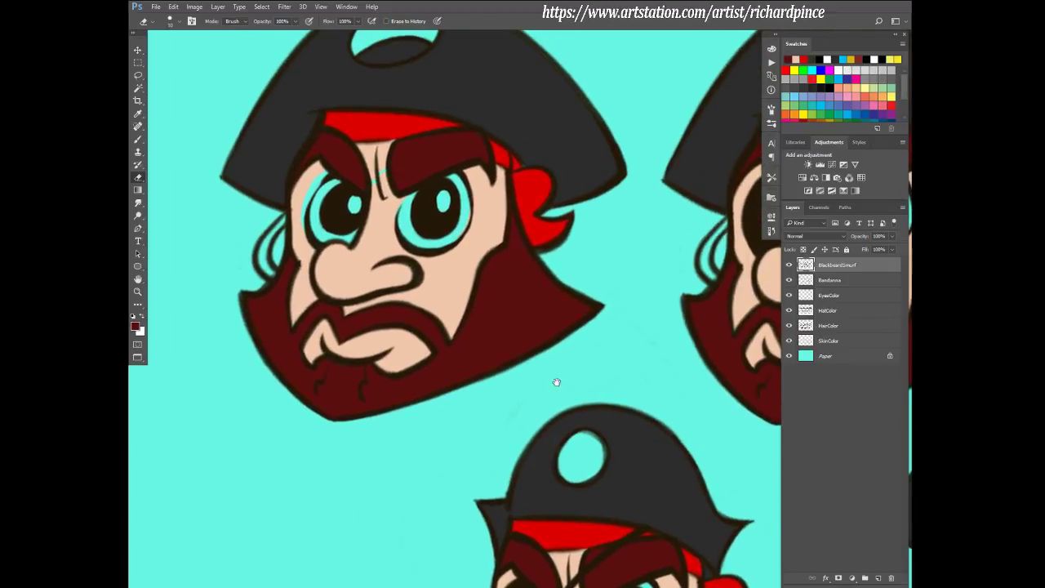
mouse_move(556, 382)
left_mouse_down()
mouse_move(192, 389)
mouse_move(205, 400)
left_mouse_up()
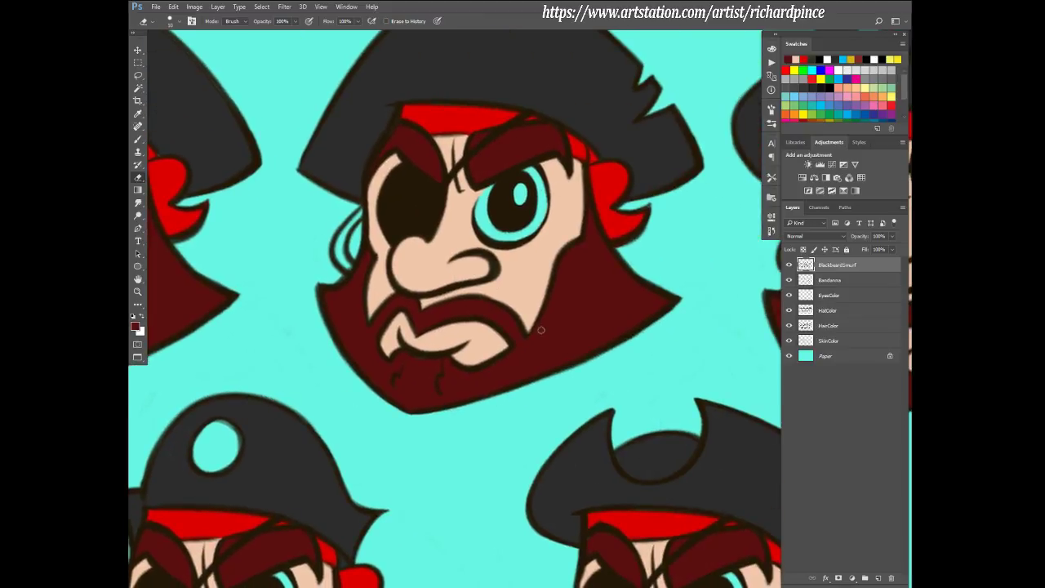
left_click_drag(540, 329, 290, 357)
scroll(625, 326, "down", 5)
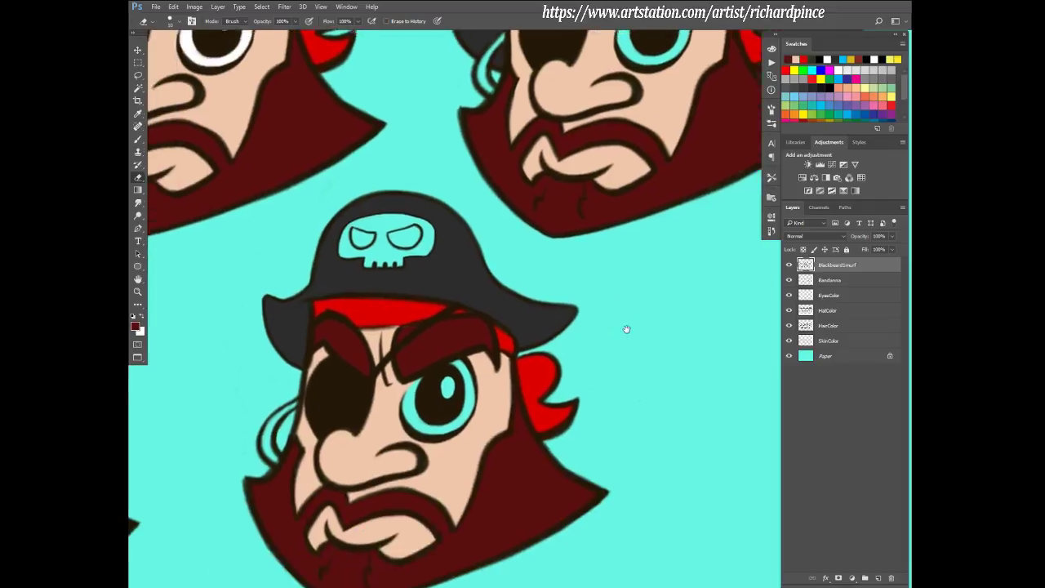
key("ctrl+minus")
key("ctrl+0")
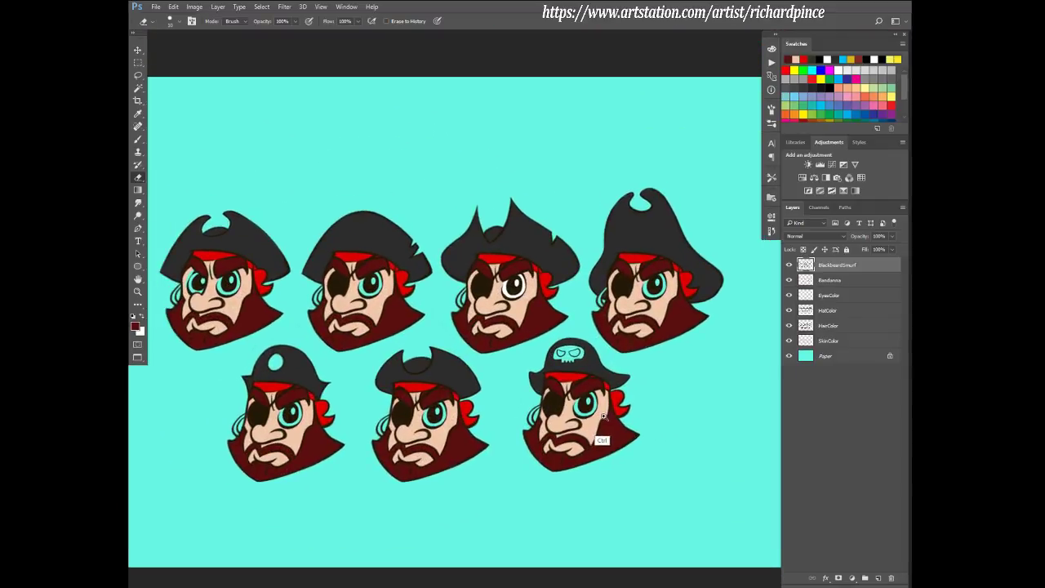
key("ctrl+minus")
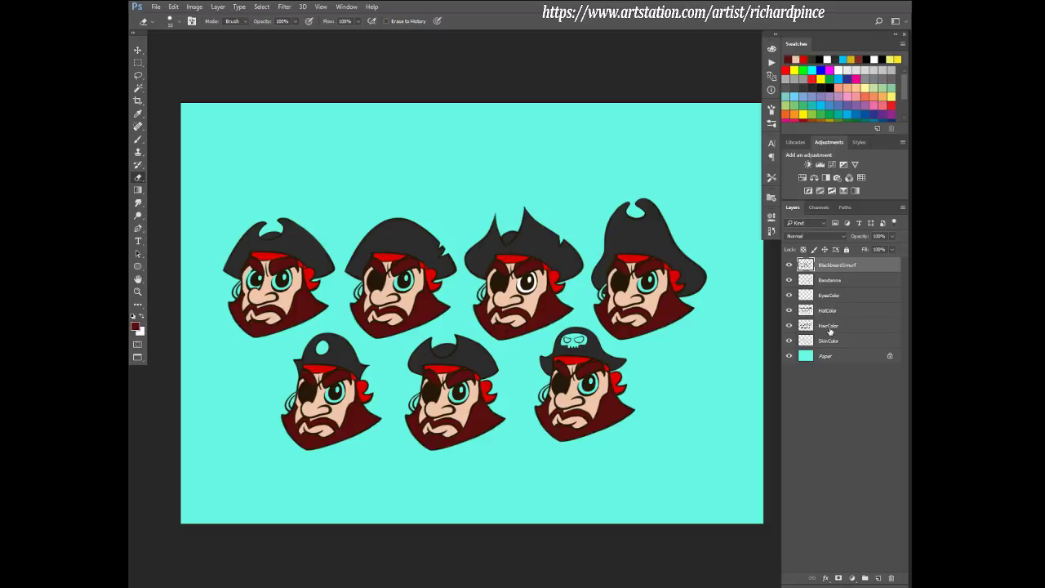
- Move the EyesColor layer beneath SkinColor and duplicate the white eye color onto the upper-row pirate with the torn hat
left_click_drag(830, 302, 834, 346)
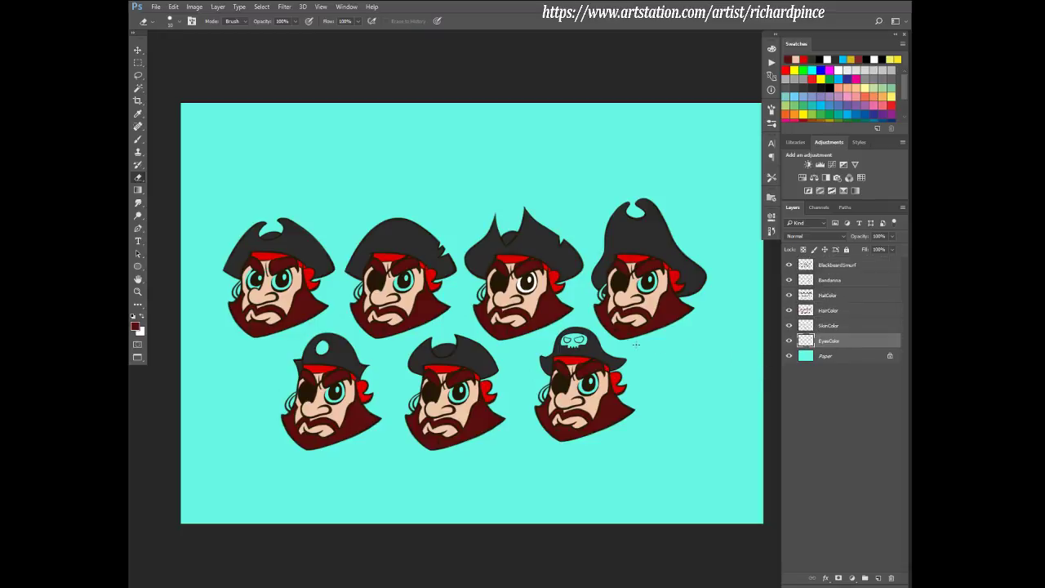
key("m")
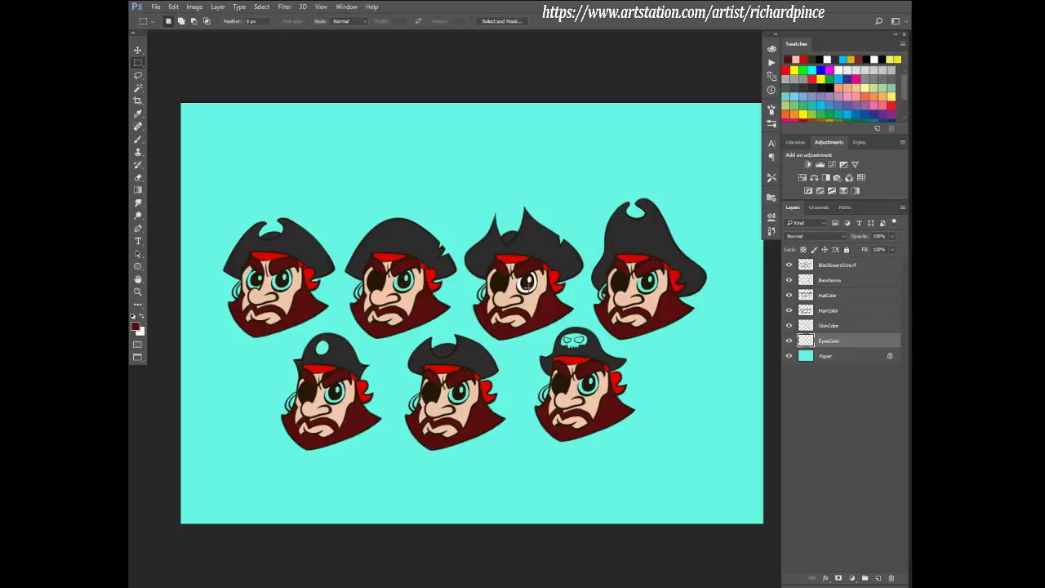
mouse_move(504, 250)
left_mouse_down()
mouse_move(545, 310)
mouse_move(642, 282)
mouse_move(643, 303)
mouse_move(641, 283)
mouse_move(404, 280)
left_mouse_up()
scroll(375, 279, "up", 5)
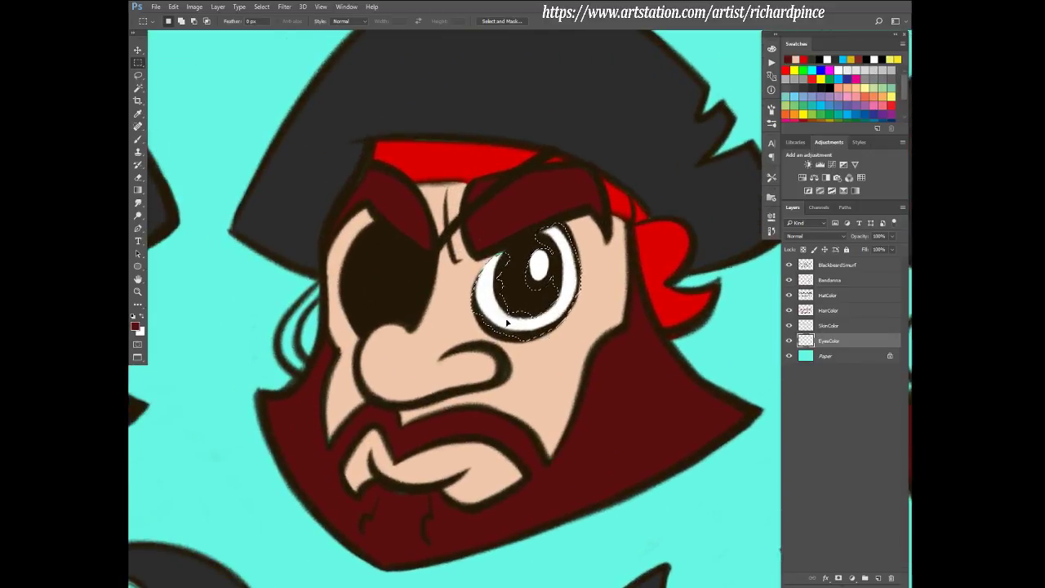
- Duplicate the white eye color onto both eyes of the first upper-row pirate and onto the round-emblem pirate's eye
left_click_drag(505, 317, 326, 368)
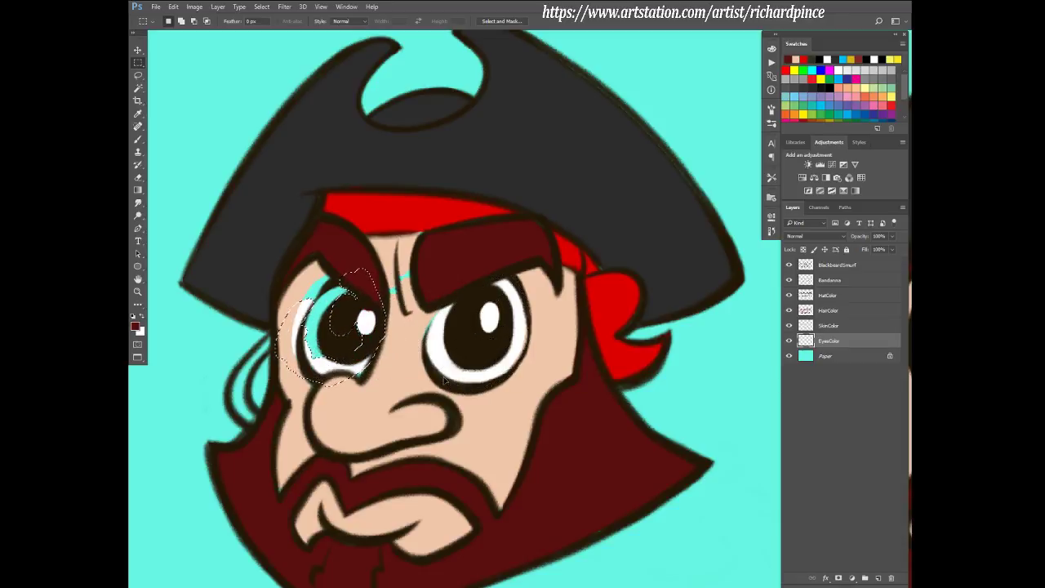
scroll(445, 379, "down", 5)
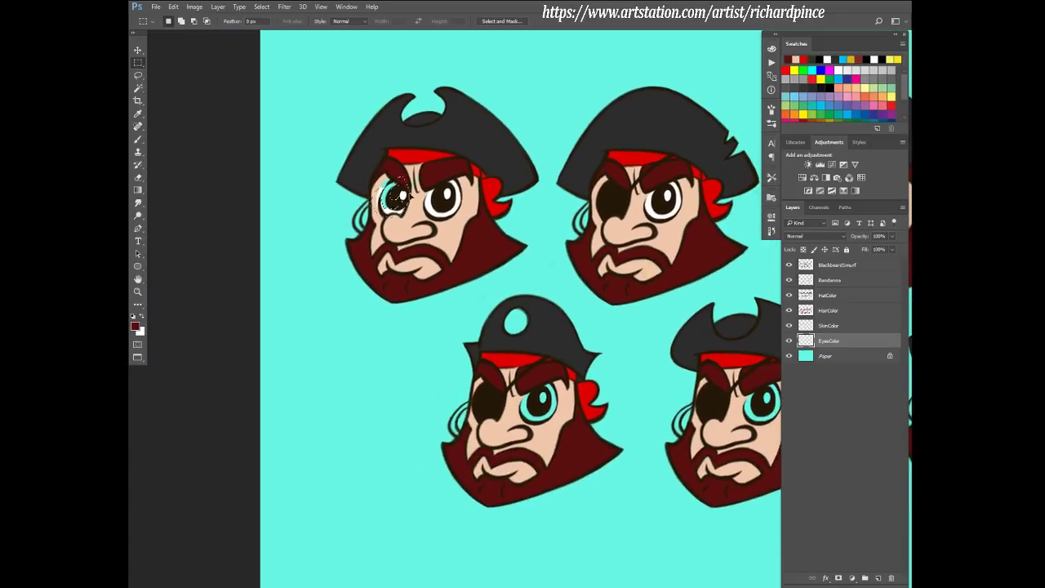
left_click_drag(398, 196, 531, 389)
scroll(539, 400, "up", 5)
scroll(531, 389, "down", 3)
- Duplicate the white eye color onto the middle lower-row pirate and the skull-hat pirate, align it, and deselect
left_click_drag(638, 420, 184, 408)
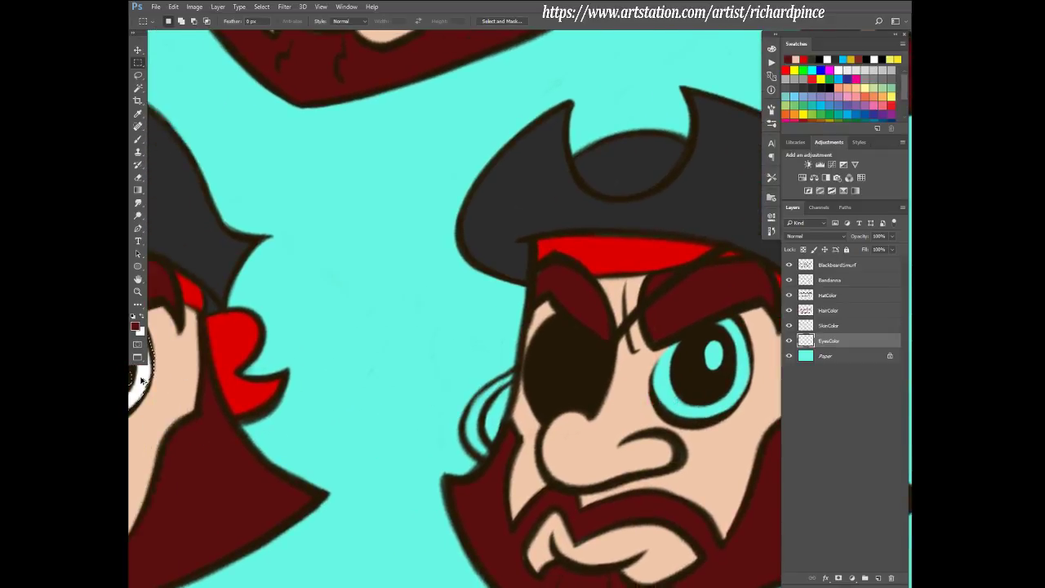
left_click_drag(142, 380, 259, 431)
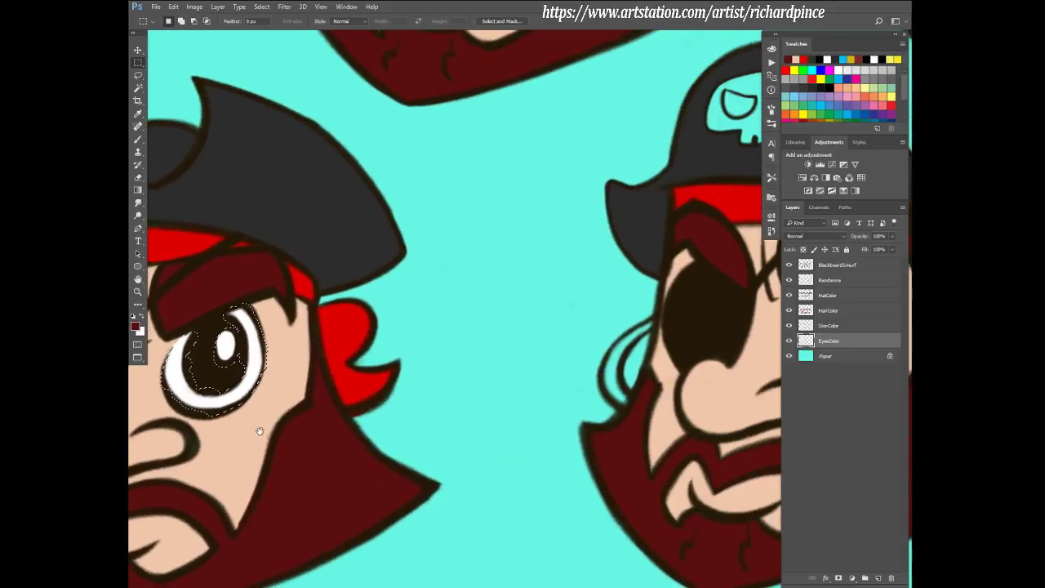
left_click_drag(237, 384, 592, 341)
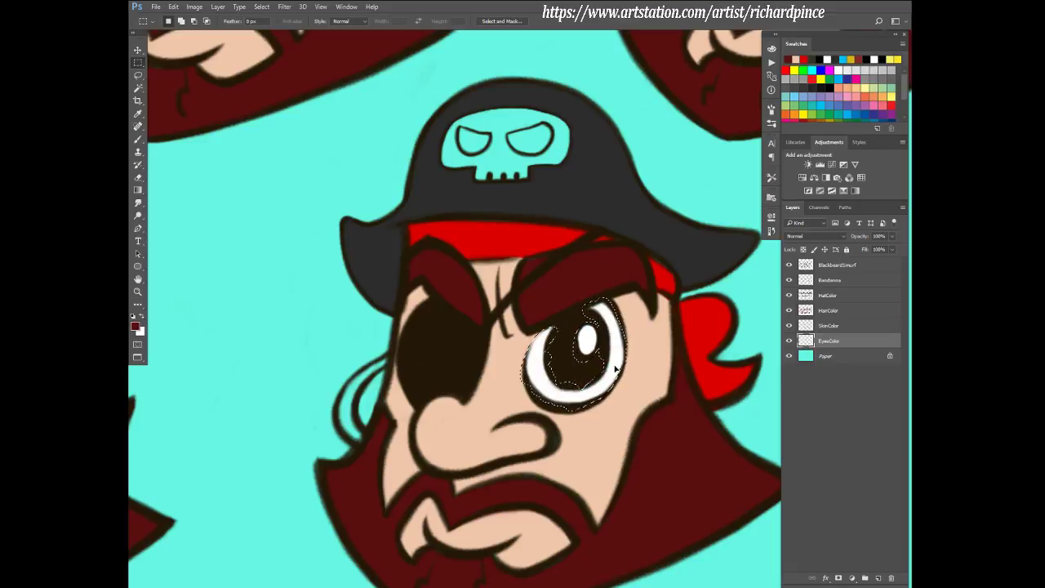
key("ctrl+0")
key("ctrl+d")
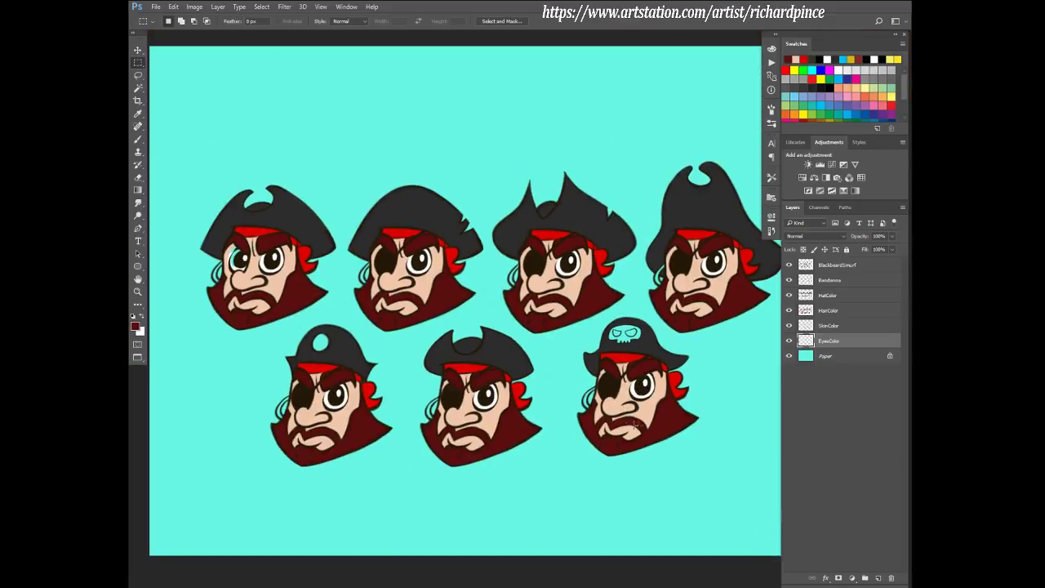
- Save the artwork as the layered Photoshop file Emoties_FullPirate in the Emotes folder
key("ctrl+shift+s")
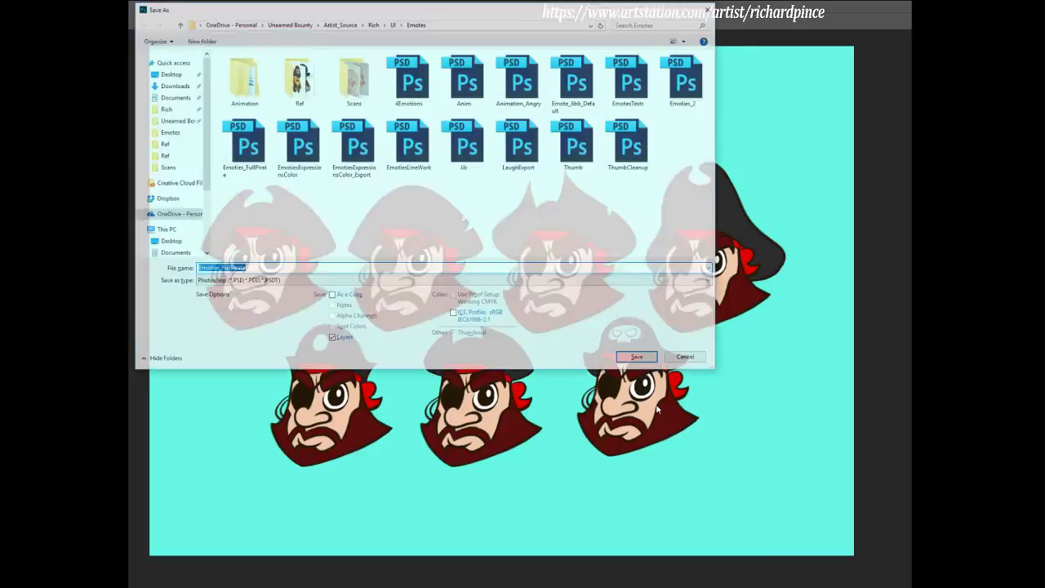
left_click(639, 359)
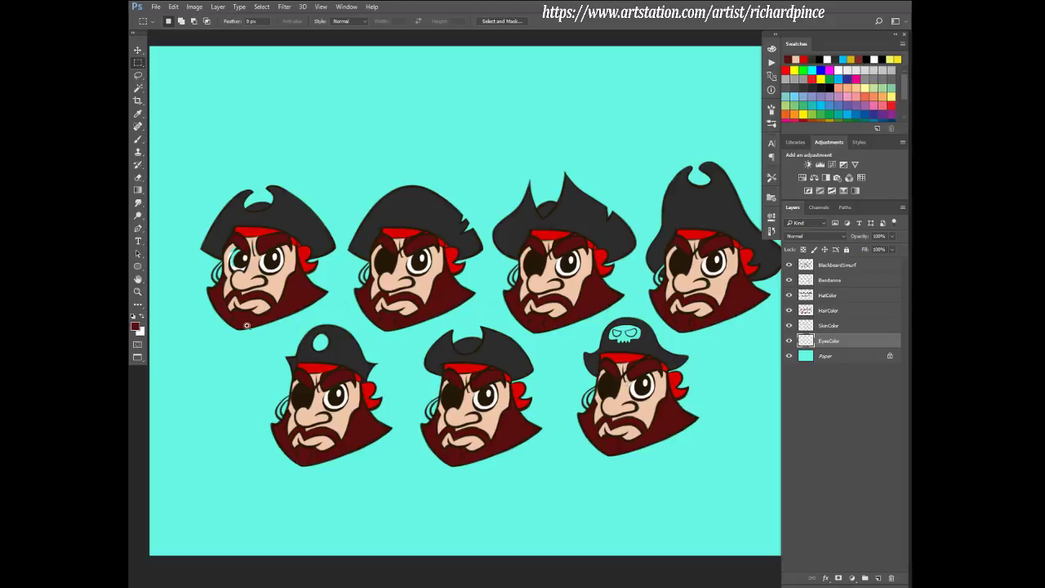
- Paint the missing white of the first upper-row pirate's eye beside the nose on the EyesColor layer
left_click_drag(237, 296, 531, 416)
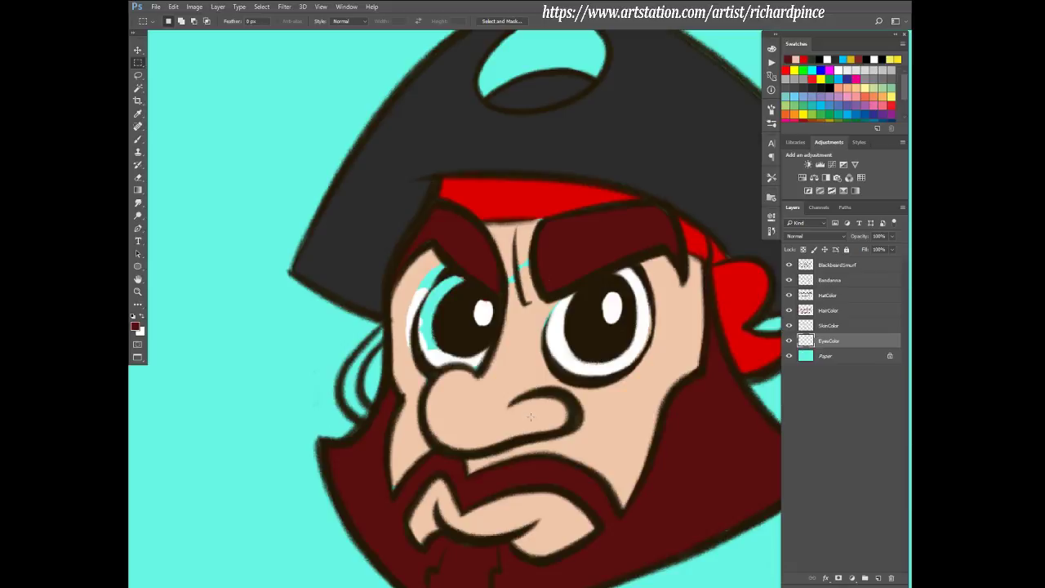
key("b")
mouse_move(482, 366)
left_mouse_down()
mouse_move(489, 349)
mouse_move(472, 367)
mouse_move(489, 339)
left_mouse_up()
key("x")
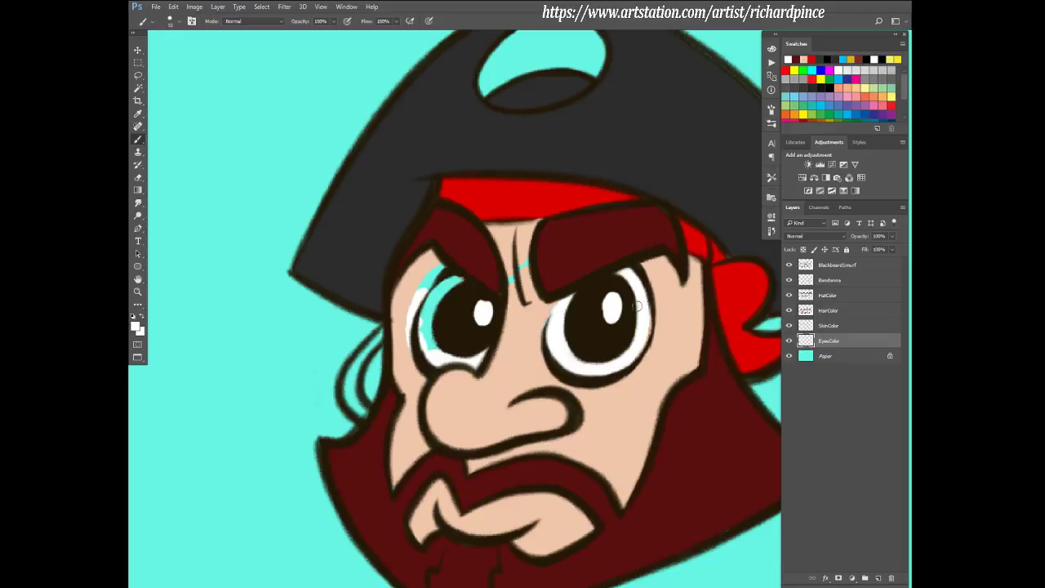
mouse_move(448, 284)
left_mouse_down()
mouse_move(431, 359)
mouse_move(434, 294)
mouse_move(457, 277)
left_mouse_up()
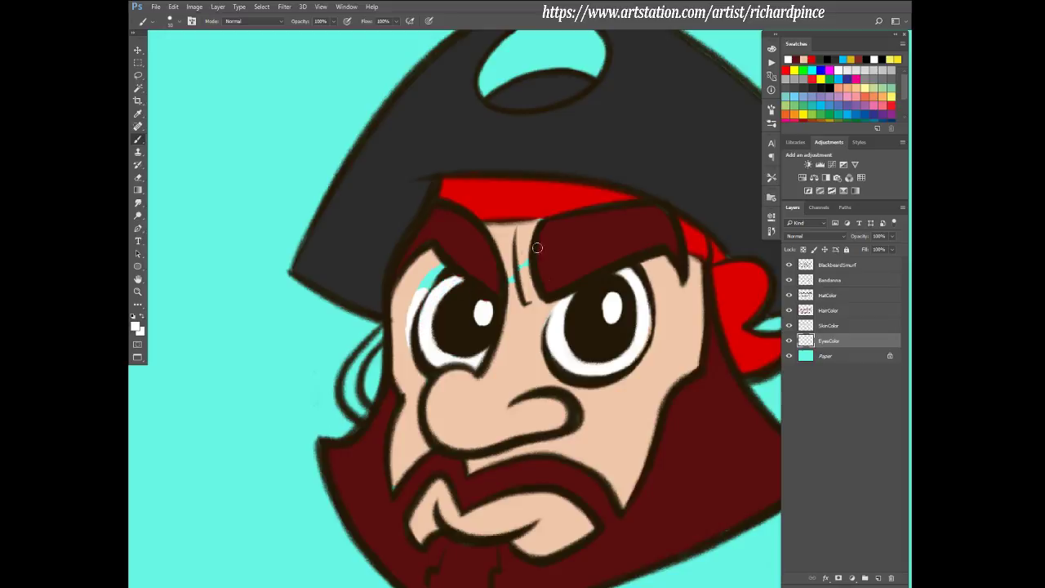
- Fill the gaps beside the first pirate's eye and between the brows with the sampled skin tone on the SkinColor layer
left_click(828, 310)
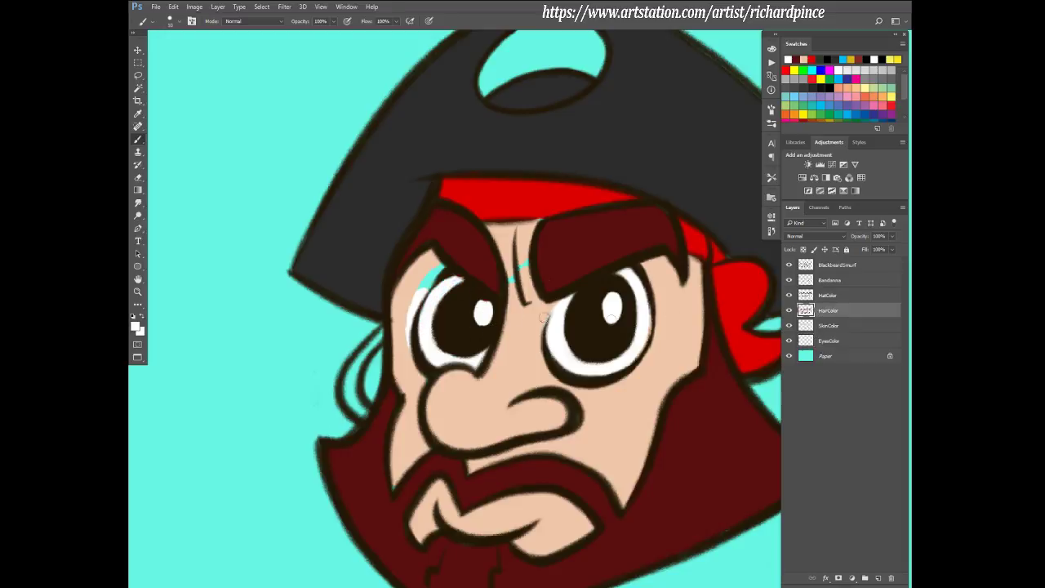
key("alt")
left_click(408, 305, "alt")
key("alt+bracketleft")
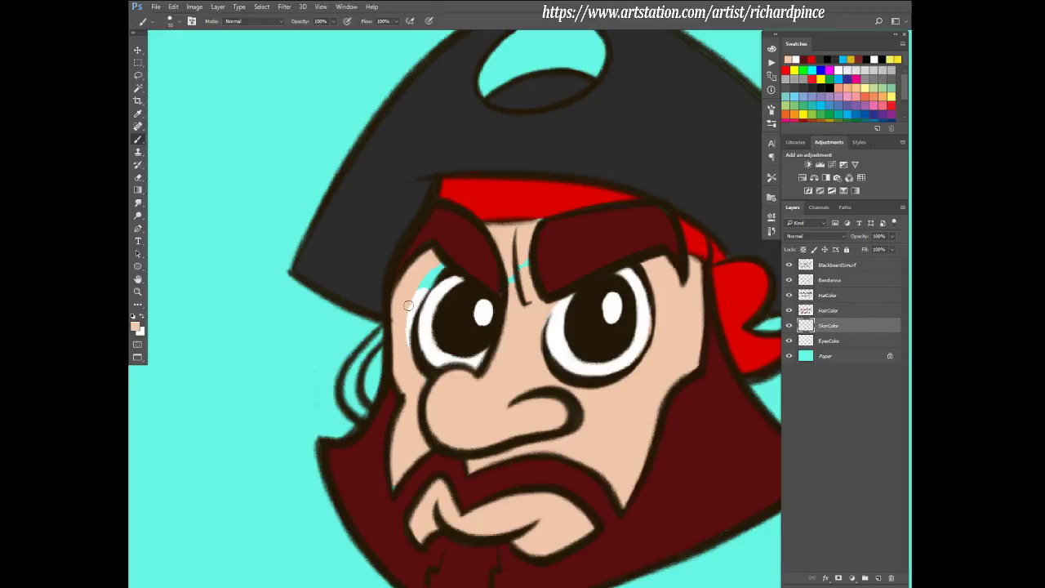
mouse_move(408, 305)
left_mouse_down()
mouse_move(410, 339)
mouse_move(441, 276)
mouse_move(422, 283)
left_mouse_up()
mouse_move(524, 249)
left_mouse_down()
mouse_move(524, 275)
mouse_move(530, 232)
mouse_move(514, 287)
mouse_move(510, 274)
left_mouse_up()
key("e")
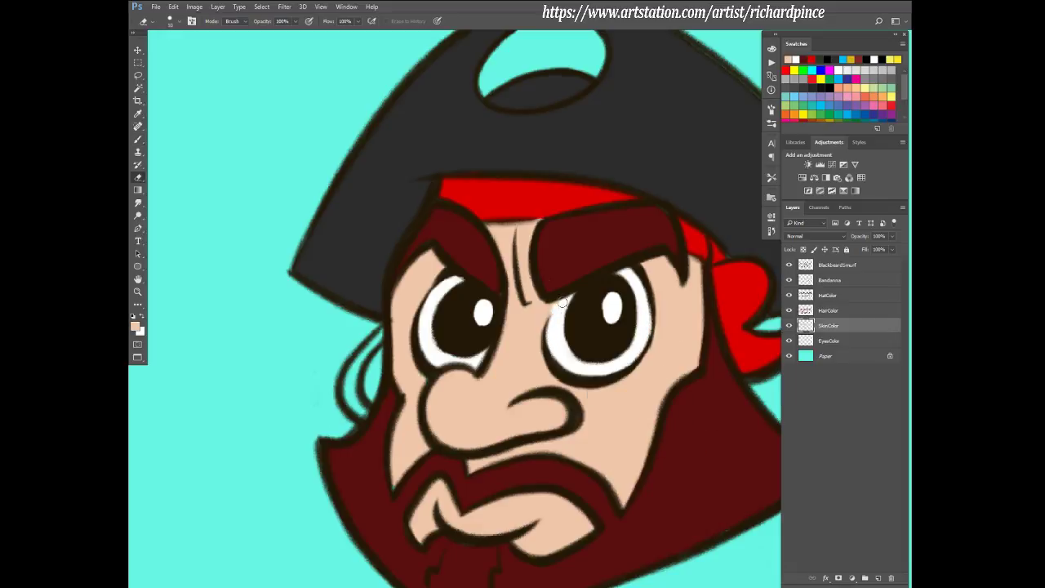
scroll(563, 326, "down", 5)
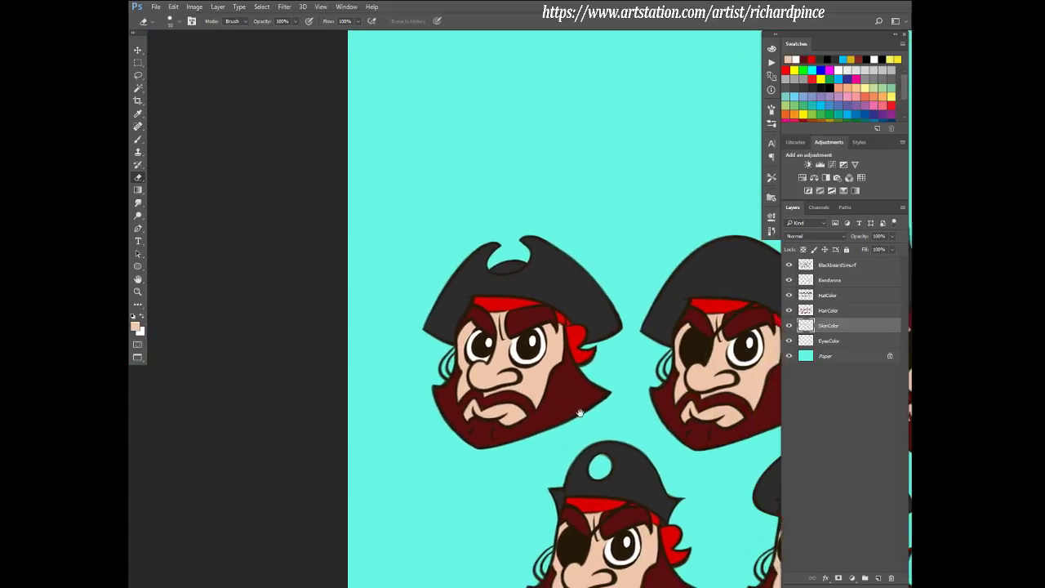
scroll(669, 453, "down", 5)
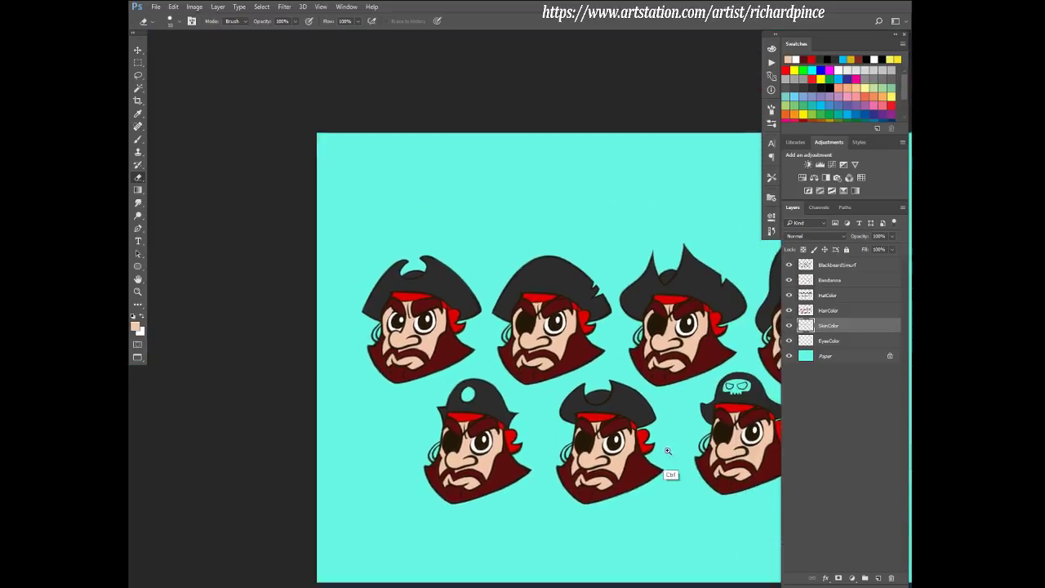
scroll(667, 451, "down", 2)
scroll(529, 387, "up", 4)
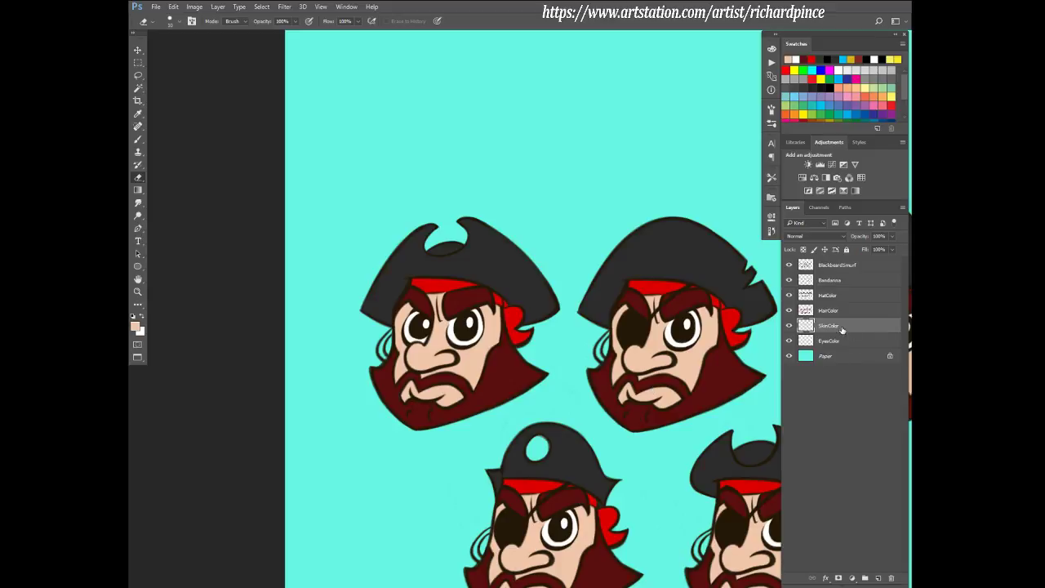
left_click(838, 265)
key("w")
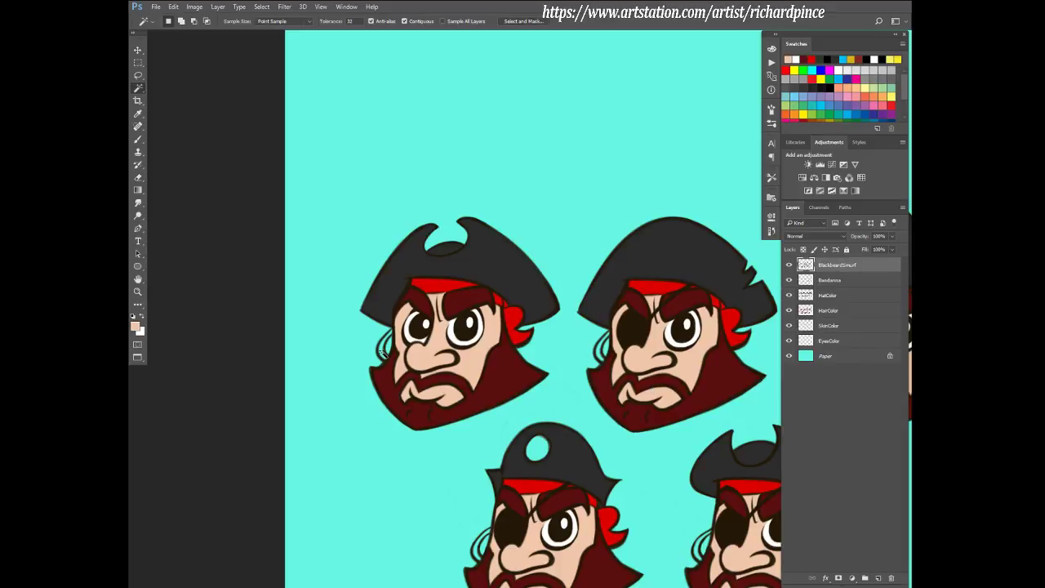
left_click(601, 344, "shift")
scroll(750, 403, "down", 1)
scroll(579, 392, "up", 1)
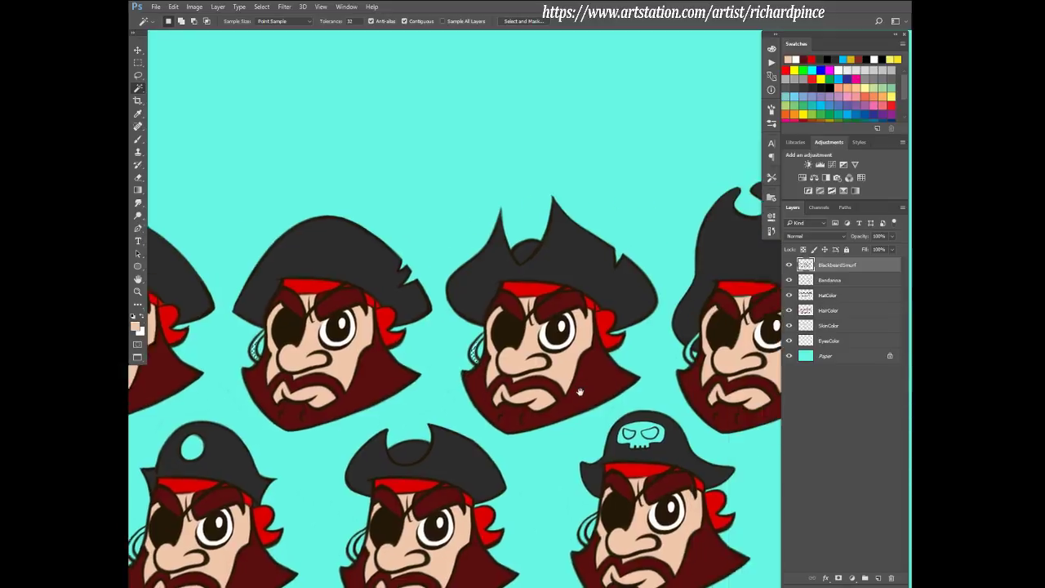
scroll(580, 391, "right", 1)
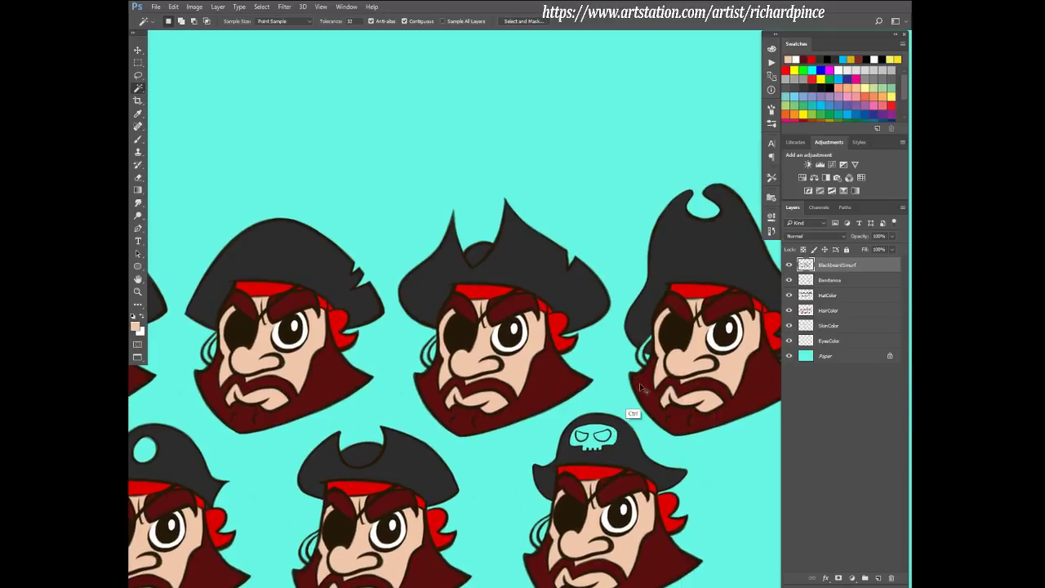
- Add a new layer above the bandanna layer and name it EarRing
left_click(845, 282)
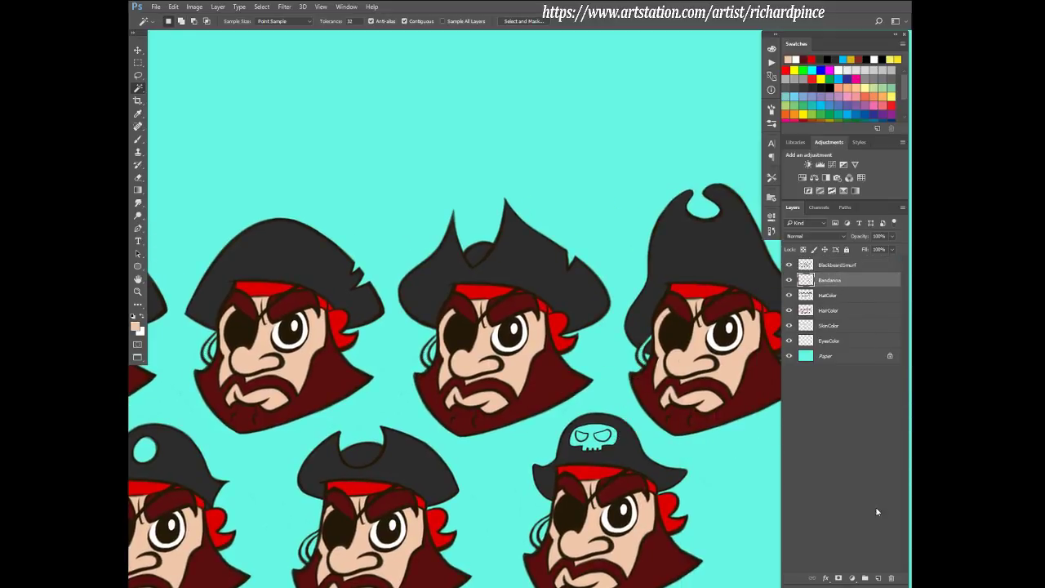
left_click(878, 577)
double_click(824, 281)
type("E")
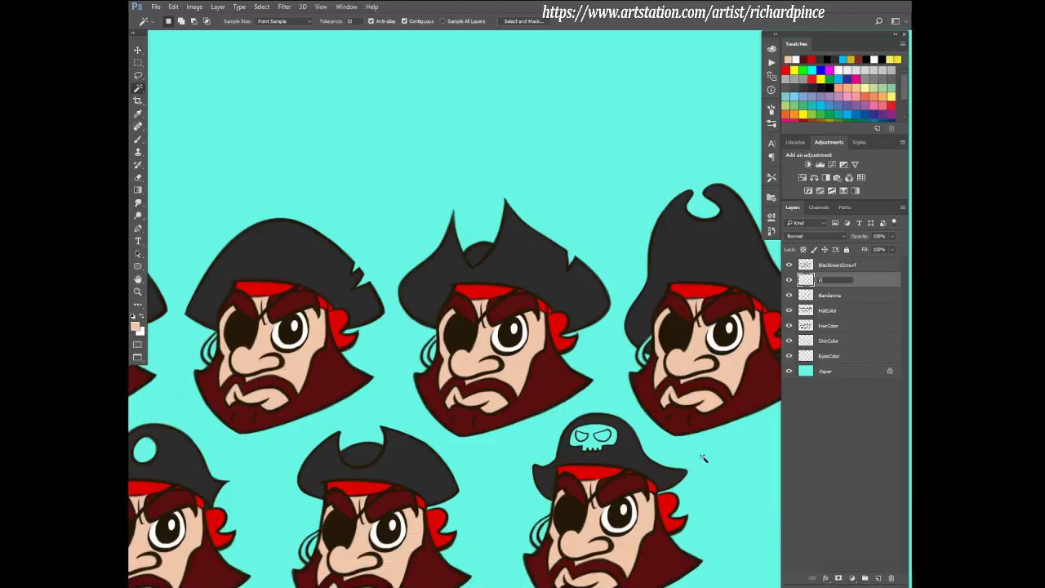
type("arRing")
key("Return")
- Set the foreground color to bright yellow f6ff00
key("i")
left_click(135, 327)
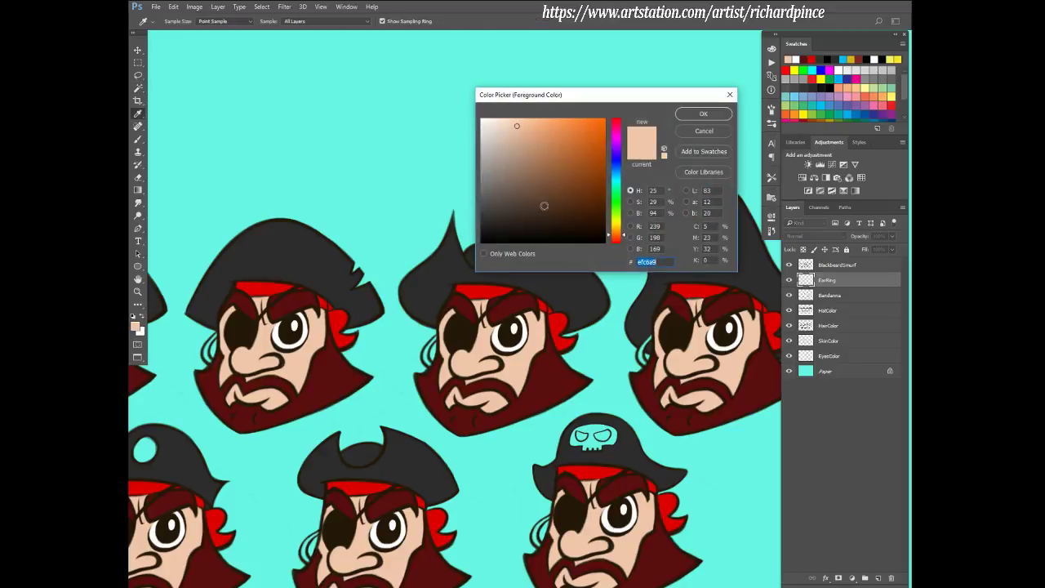
left_click_drag(615, 232, 615, 221)
left_click_drag(563, 128, 647, 120)
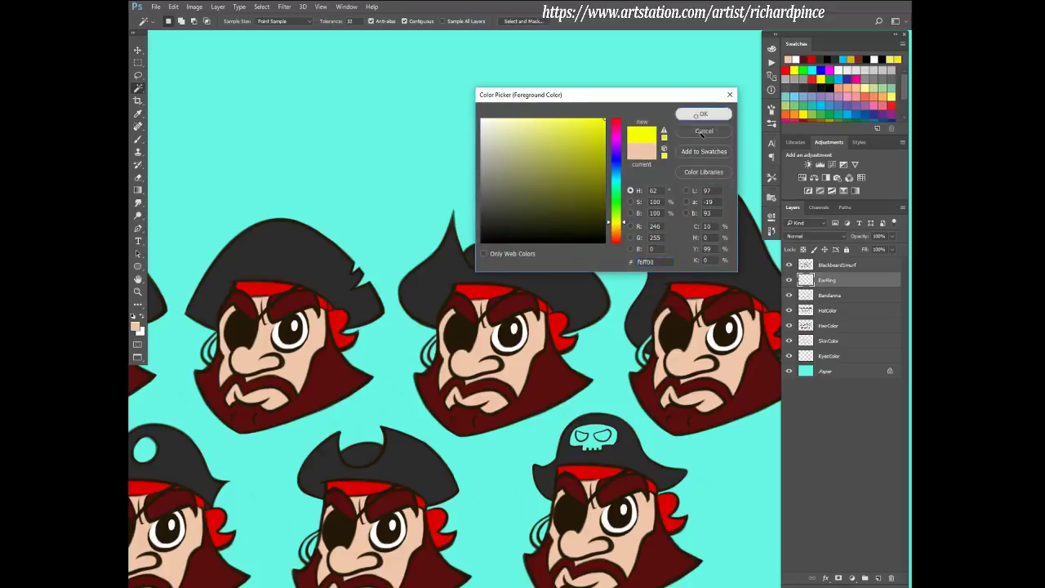
left_click(702, 113)
- Paint the earrings of the four upper-row pirates yellow on the EarRing layer
key("b")
mouse_move(651, 337)
left_mouse_down()
mouse_move(641, 362)
mouse_move(639, 351)
left_mouse_up()
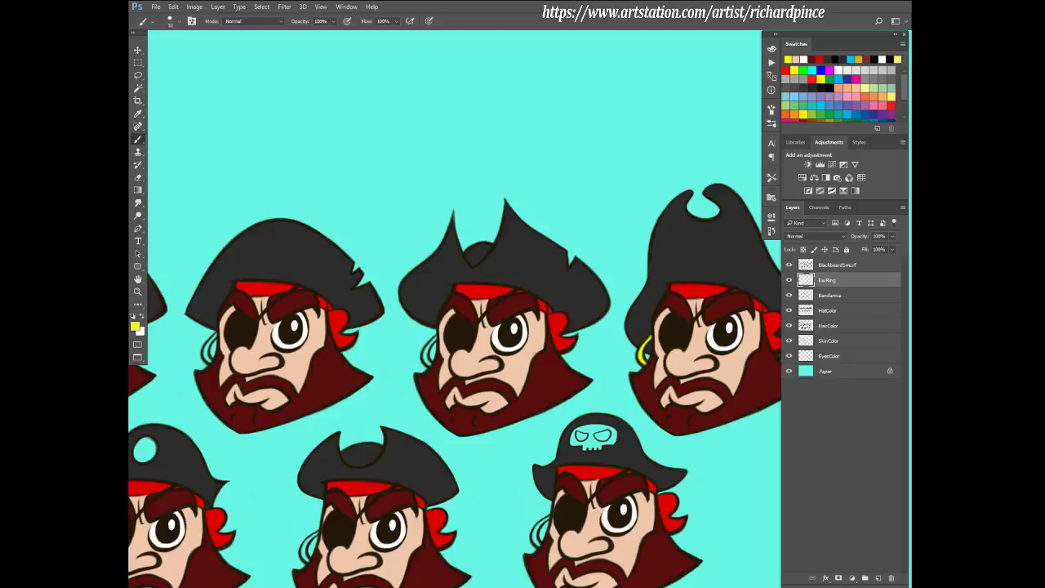
scroll(423, 395, "up", 3)
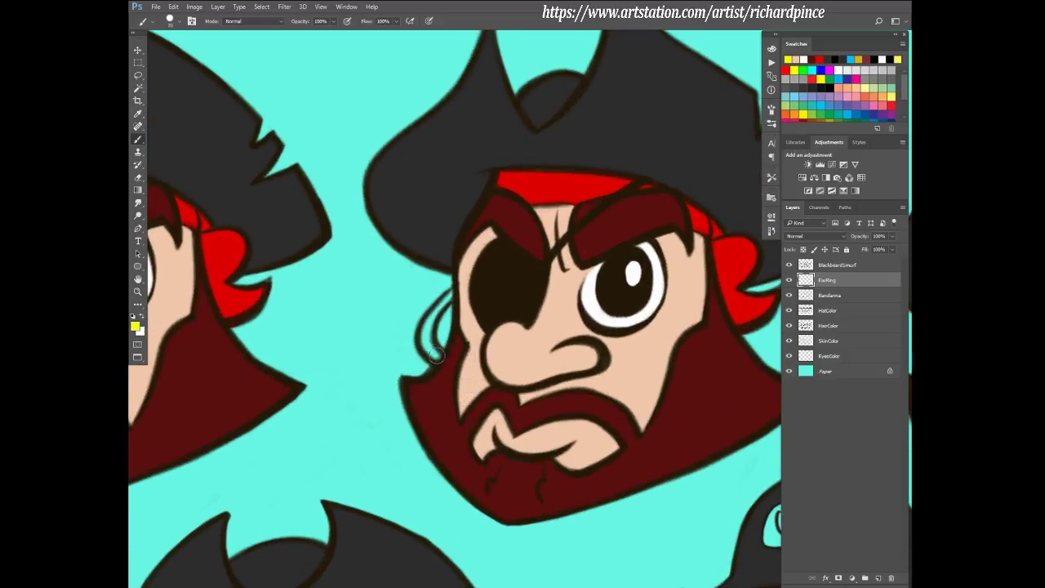
mouse_move(435, 354)
left_mouse_down()
mouse_move(421, 335)
mouse_move(438, 309)
left_mouse_up()
scroll(667, 367, "right", 5)
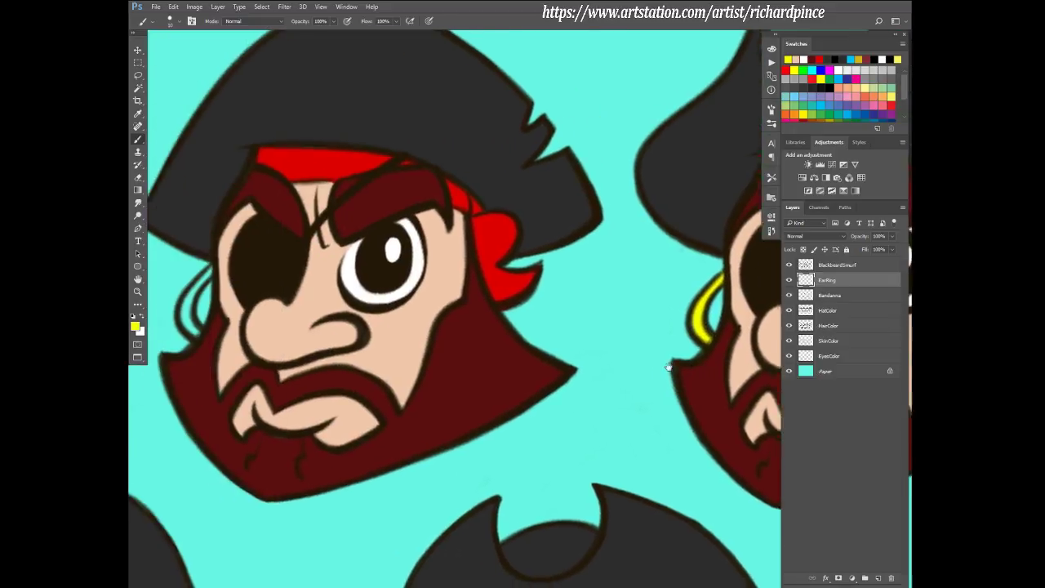
scroll(668, 367, "left", 1)
mouse_move(217, 333)
left_mouse_down()
mouse_move(212, 302)
mouse_move(217, 326)
mouse_move(218, 289)
mouse_move(212, 307)
mouse_move(225, 280)
left_mouse_up()
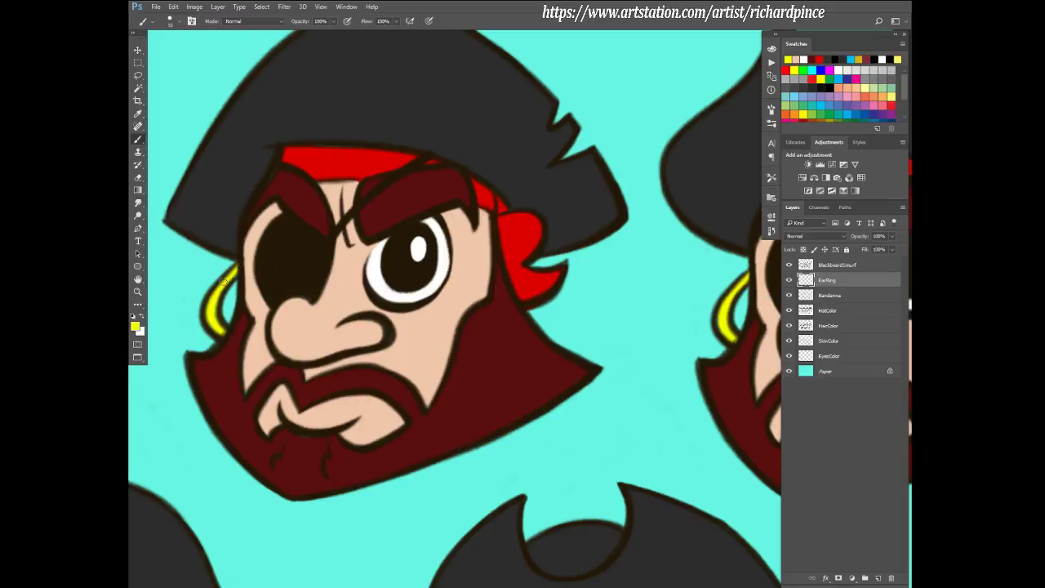
scroll(225, 280, "down", 8)
scroll(364, 328, "left", 4)
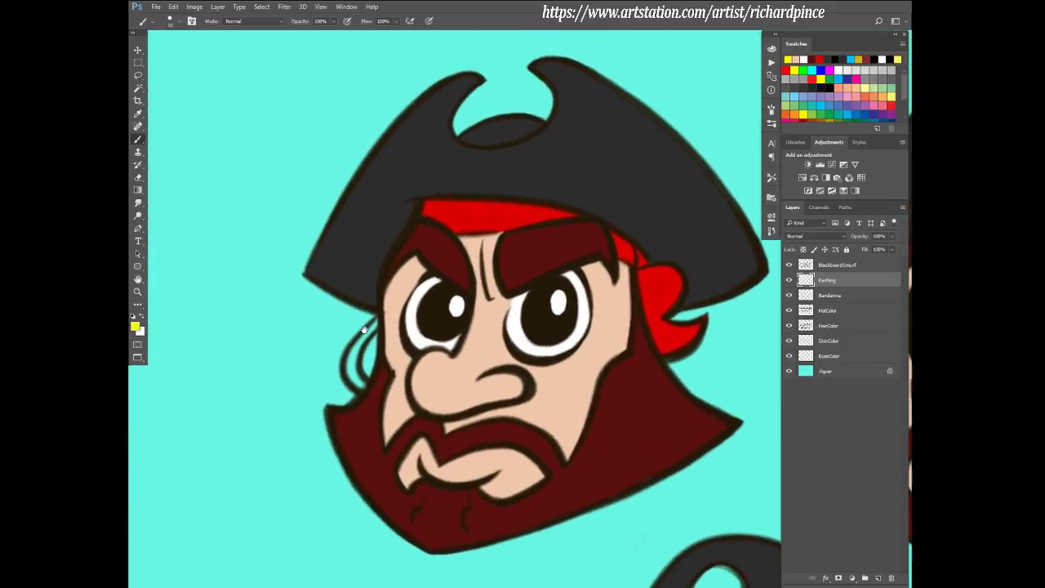
mouse_move(375, 320)
left_mouse_down()
mouse_move(361, 347)
mouse_move(367, 386)
mouse_move(357, 352)
mouse_move(357, 376)
mouse_move(377, 328)
left_mouse_up()
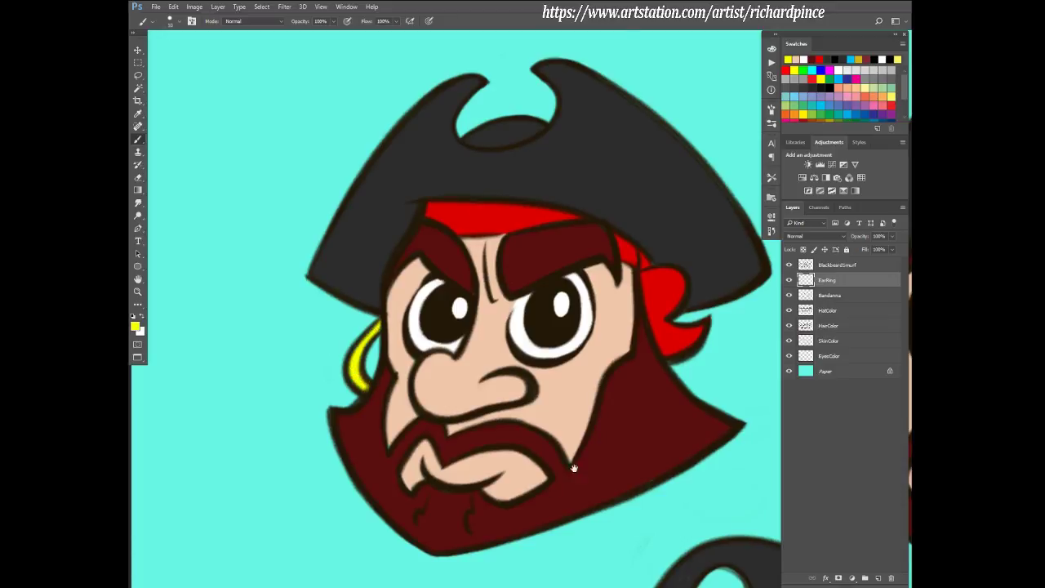
- Paint the earrings of the three lower-row pirates yellow on the EarRing layer
mouse_move(574, 468)
left_mouse_down()
mouse_move(601, 226)
mouse_move(603, 266)
mouse_move(558, 389)
mouse_move(433, 369)
mouse_move(410, 397)
mouse_move(397, 365)
mouse_move(421, 335)
left_mouse_up()
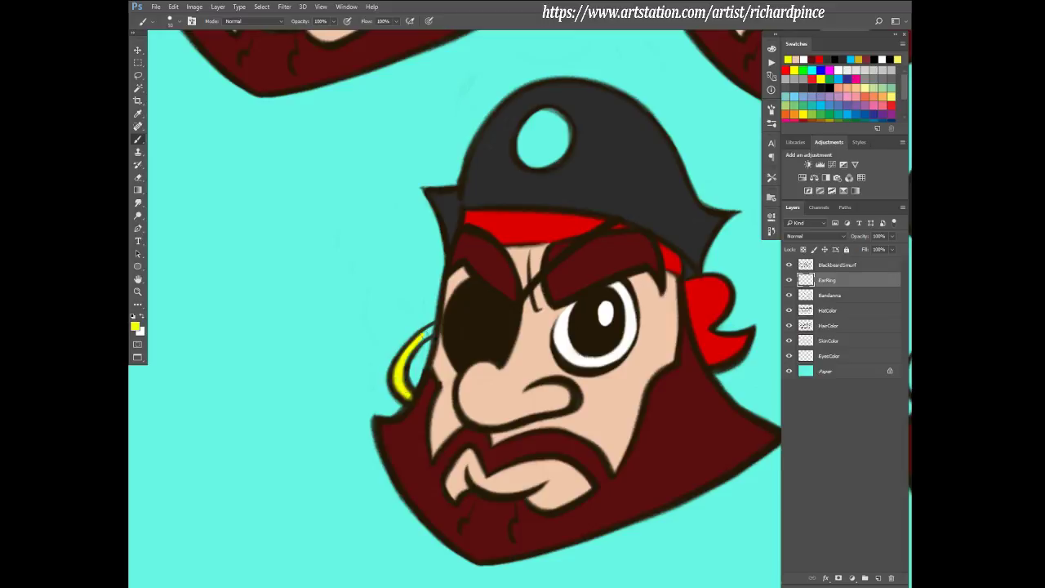
mouse_move(659, 479)
left_mouse_down()
mouse_move(327, 413)
mouse_move(148, 400)
left_mouse_up()
mouse_move(373, 298)
left_mouse_down()
mouse_move(389, 319)
mouse_move(380, 281)
mouse_move(371, 294)
mouse_move(409, 253)
left_mouse_up()
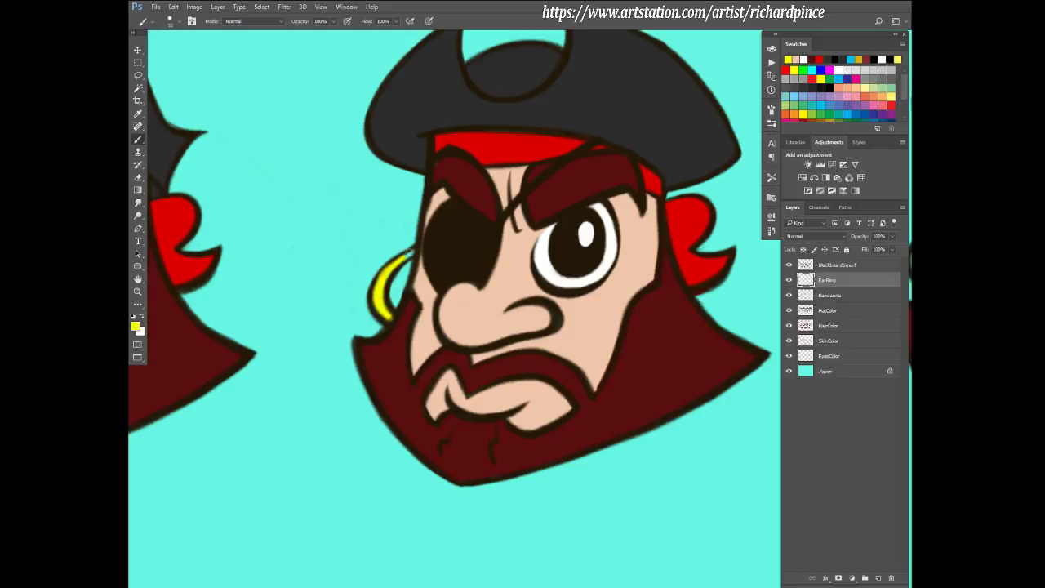
scroll(629, 419, "down", 3)
left_click_drag(629, 420, 546, 420)
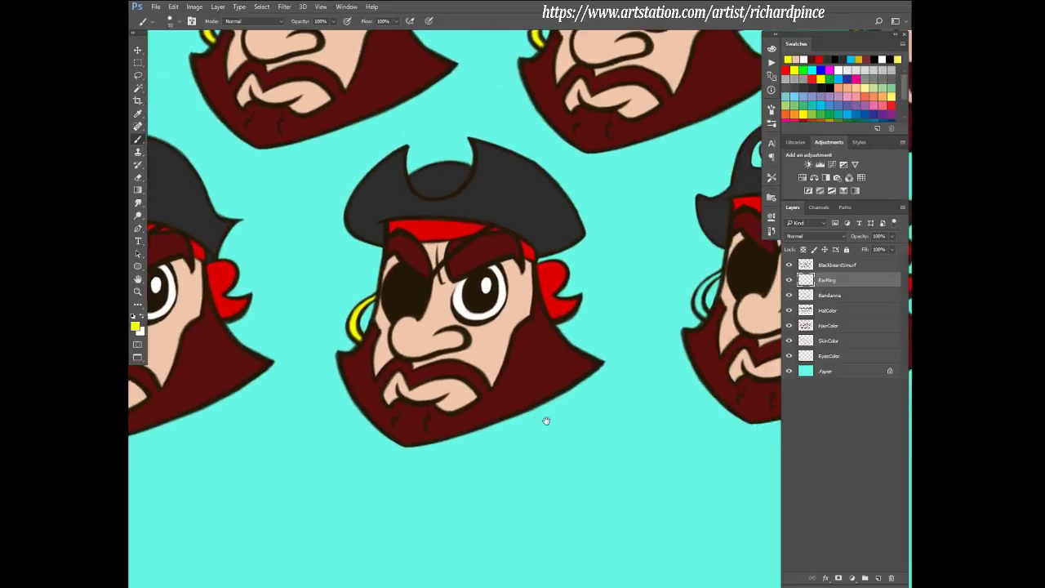
left_click_drag(651, 374, 506, 402)
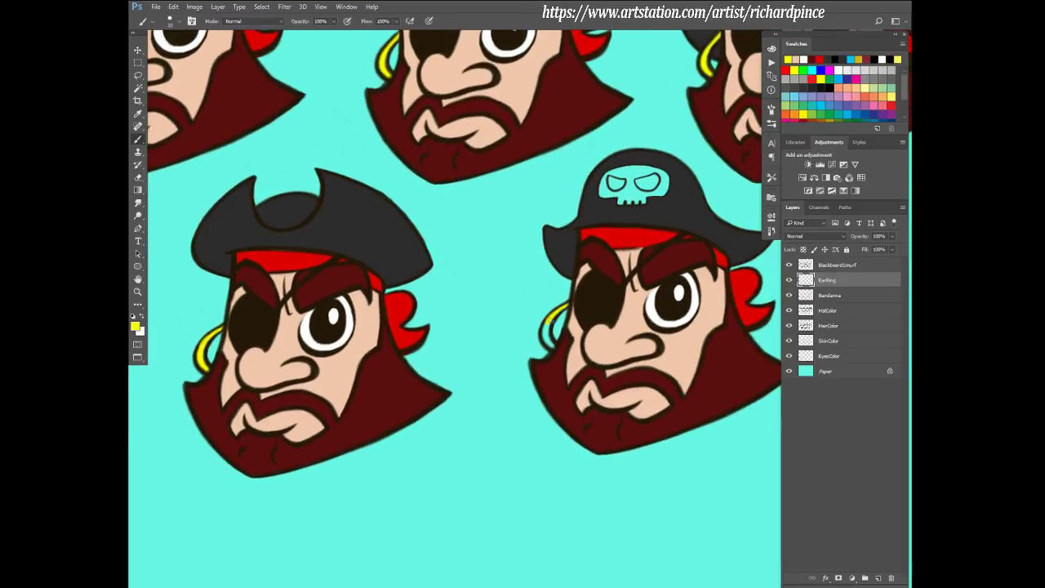
mouse_move(563, 310)
left_mouse_down()
mouse_move(545, 330)
mouse_move(551, 343)
left_mouse_up()
scroll(552, 347, "down", 5)
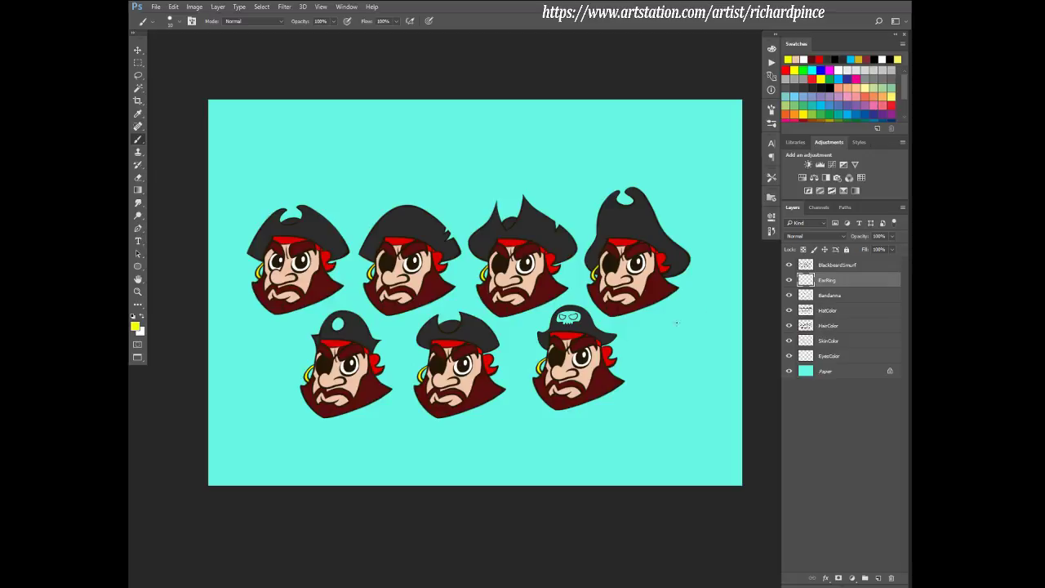
- Fill the eye sockets of the skull emblem with the dark hat color on the HatColor layer
left_click(837, 325)
left_click(830, 315)
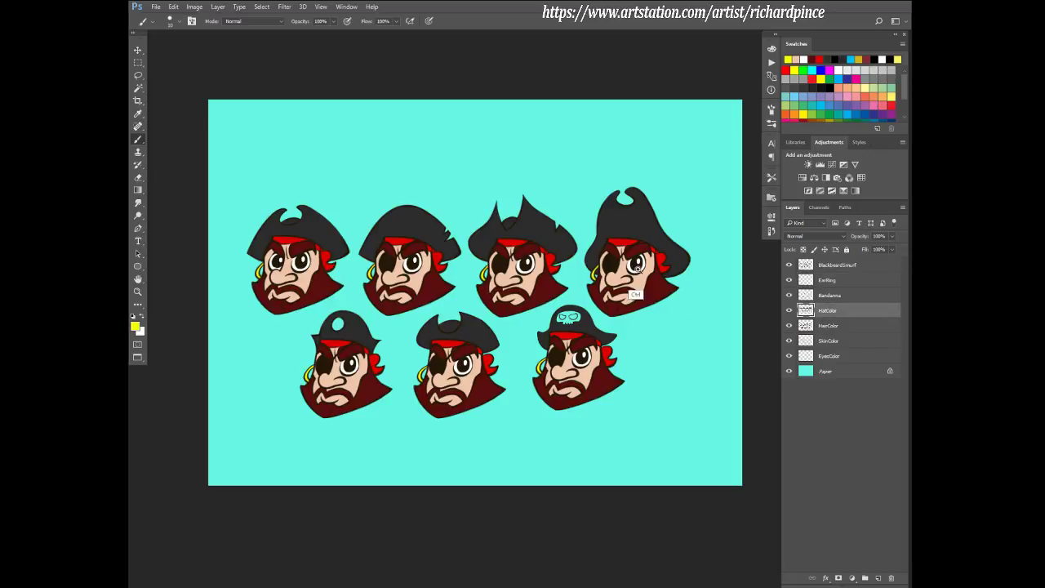
scroll(645, 224, "up", 3)
scroll(562, 371, "up", 5)
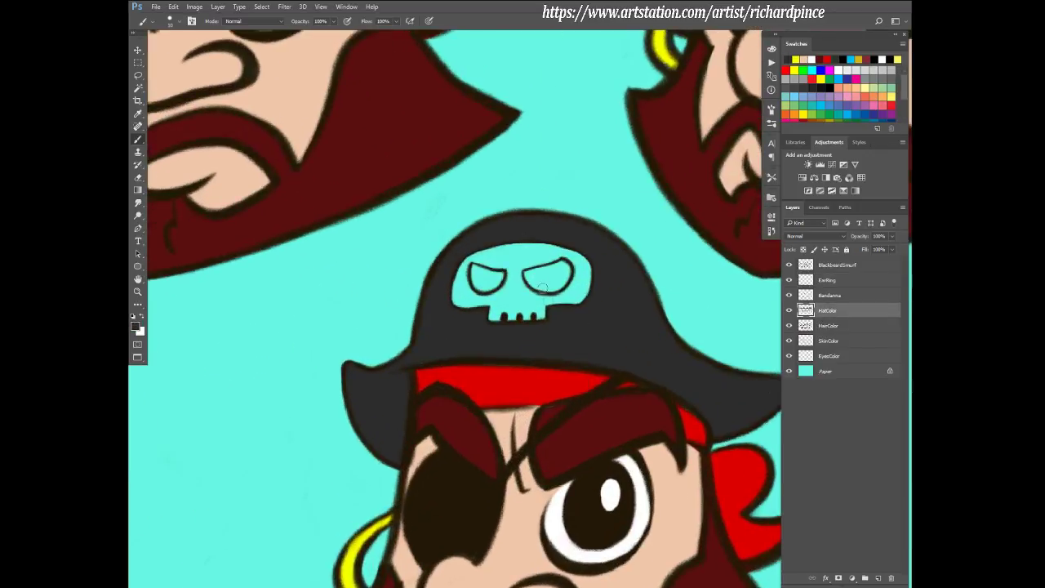
mouse_move(526, 275)
left_mouse_down()
mouse_move(568, 271)
mouse_move(556, 288)
mouse_move(556, 271)
mouse_move(532, 276)
mouse_move(552, 289)
mouse_move(542, 277)
mouse_move(475, 267)
mouse_move(476, 282)
left_mouse_up()
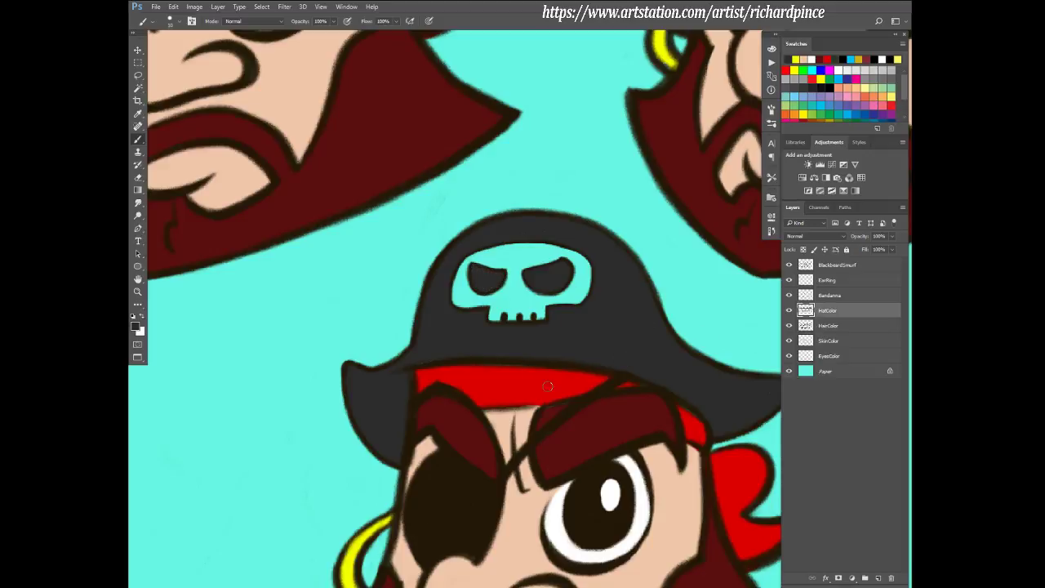
- Sample the white of the eye and fill the skull emblem with it on the HairColor layer
left_click(359, 538, "alt")
left_click(823, 282)
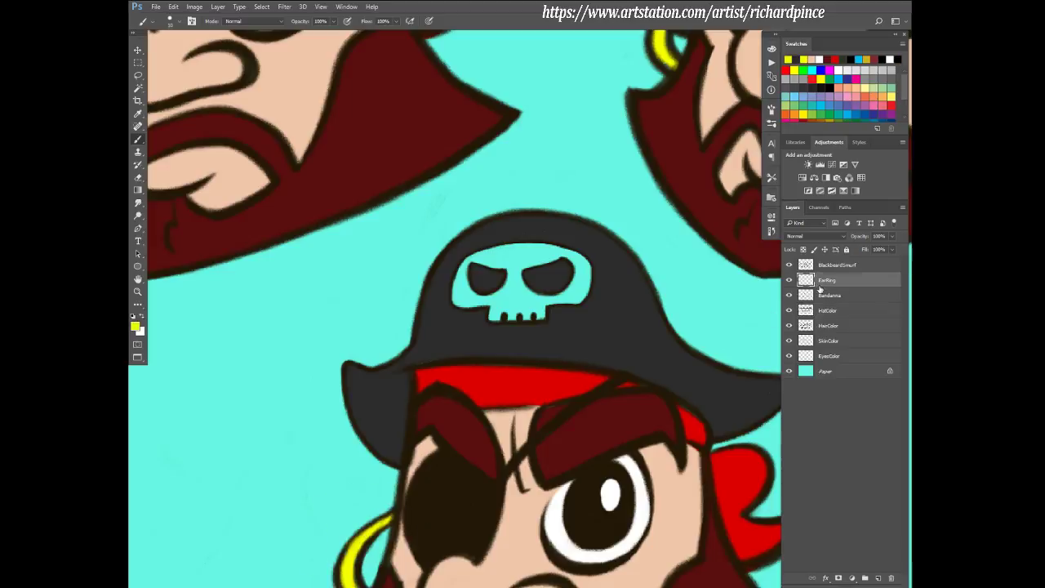
left_click(635, 489, "alt")
left_click_drag(457, 285, 458, 298)
key("ctrl+z")
left_click(838, 326)
mouse_move(459, 267)
left_mouse_down()
mouse_move(466, 301)
mouse_move(493, 300)
mouse_move(480, 300)
mouse_move(508, 284)
mouse_move(513, 261)
mouse_move(469, 263)
mouse_move(460, 277)
mouse_move(474, 259)
mouse_move(529, 251)
mouse_move(505, 261)
mouse_move(494, 253)
mouse_move(547, 248)
mouse_move(517, 265)
mouse_move(554, 256)
mouse_move(547, 251)
mouse_move(590, 264)
left_mouse_up()
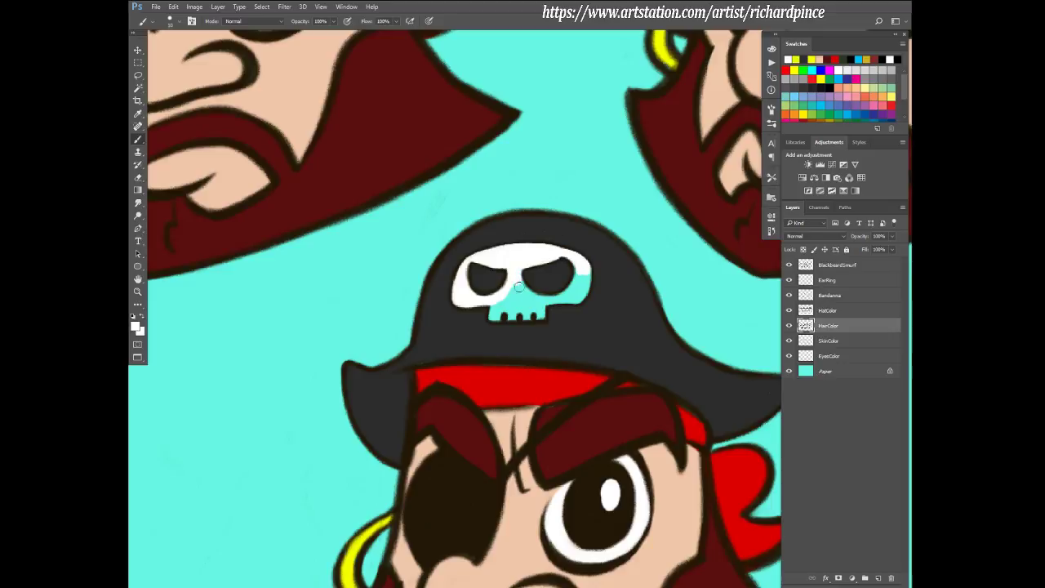
mouse_move(518, 285)
left_mouse_down()
mouse_move(493, 314)
mouse_move(535, 316)
mouse_move(511, 308)
mouse_move(522, 294)
mouse_move(538, 302)
mouse_move(537, 316)
mouse_move(540, 296)
mouse_move(578, 300)
mouse_move(576, 262)
mouse_move(573, 298)
mouse_move(586, 273)
left_mouse_up()
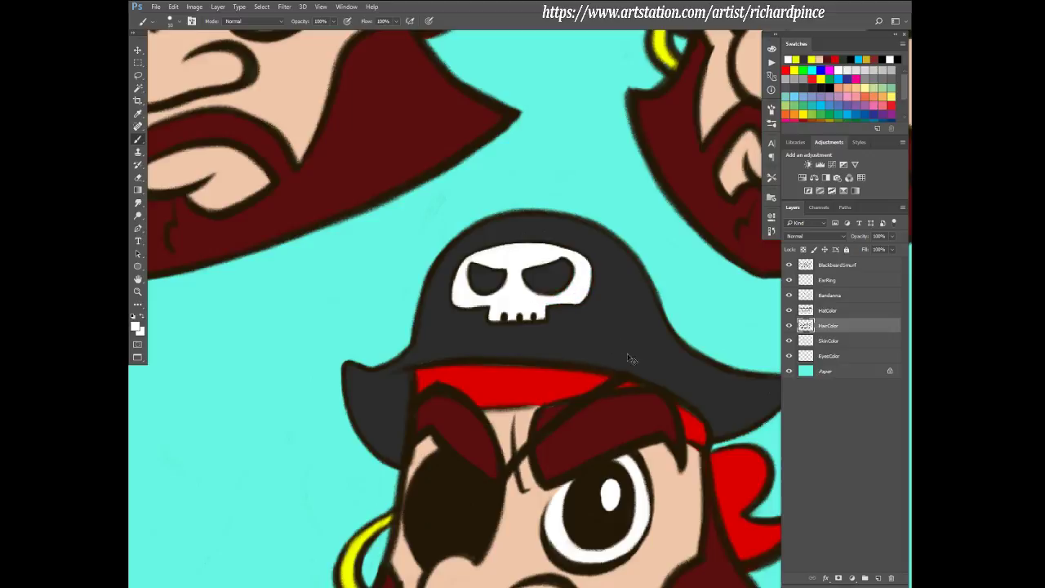
- Fill the round emblem on the first lower-row pirate's hat with the sampled earring yellow
scroll(629, 358, "down", 6)
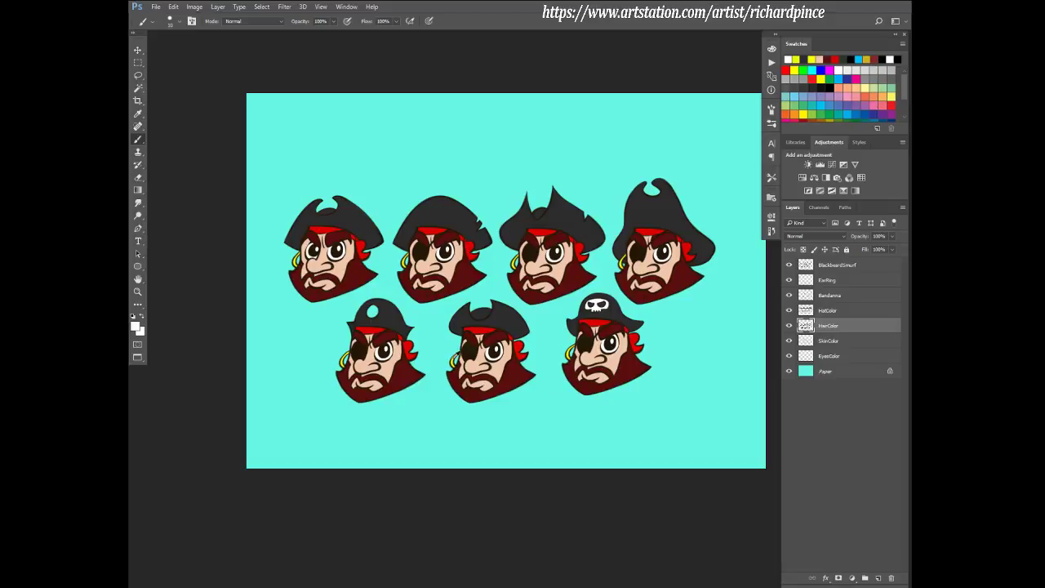
left_click(453, 353, "alt")
scroll(373, 314, "up", 5)
mouse_move(416, 305)
left_mouse_down()
mouse_move(421, 274)
mouse_move(410, 302)
mouse_move(437, 299)
mouse_move(424, 271)
mouse_move(433, 278)
left_mouse_up()
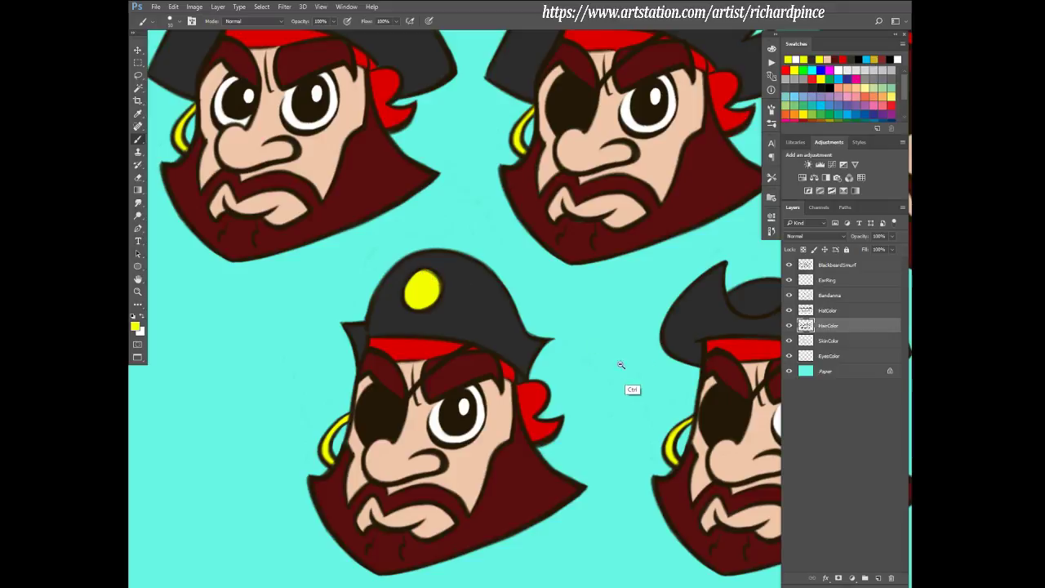
- Hide the turquoise Paper layer so the seven pirate heads sit on a transparent background
scroll(618, 361, "down", 6)
scroll(577, 348, "up", 3)
scroll(577, 349, "up", 2)
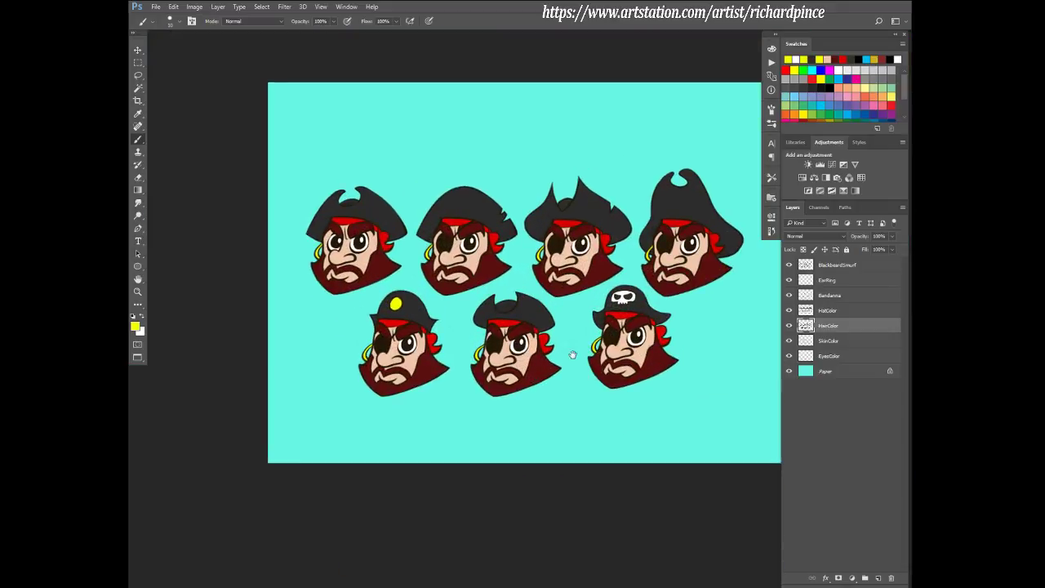
scroll(555, 351, "down", 1)
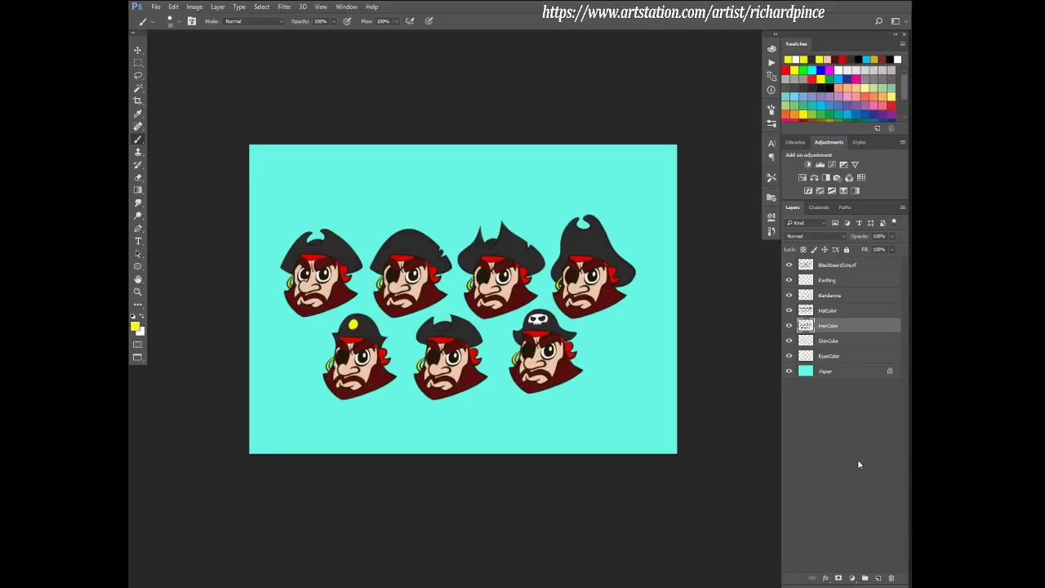
left_click(831, 372)
left_click(789, 371)
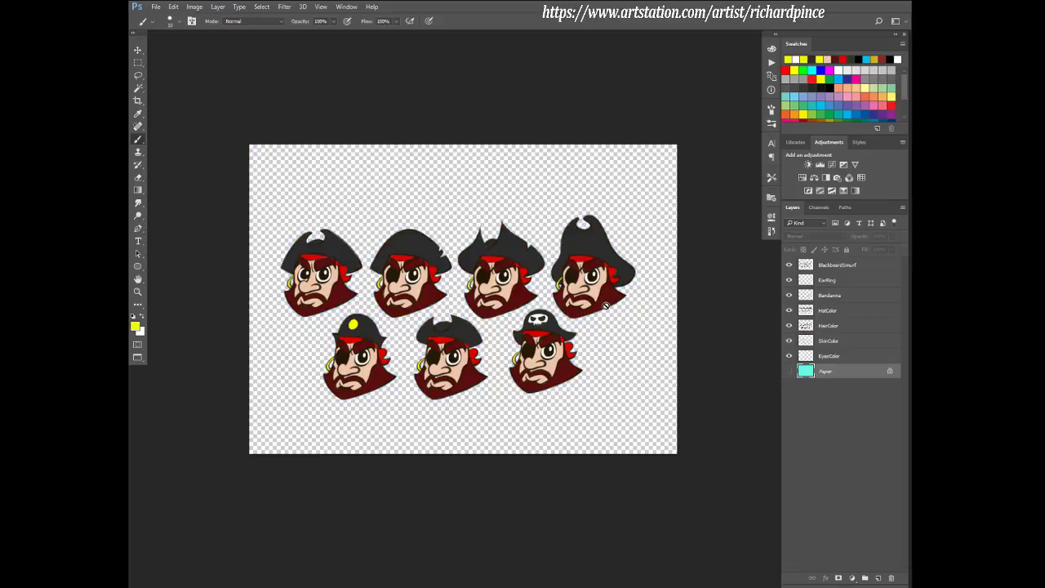
- Show the document in a floating window and open EmotiesLineWork.psd from the Emotes folder
key("f")
key("f")
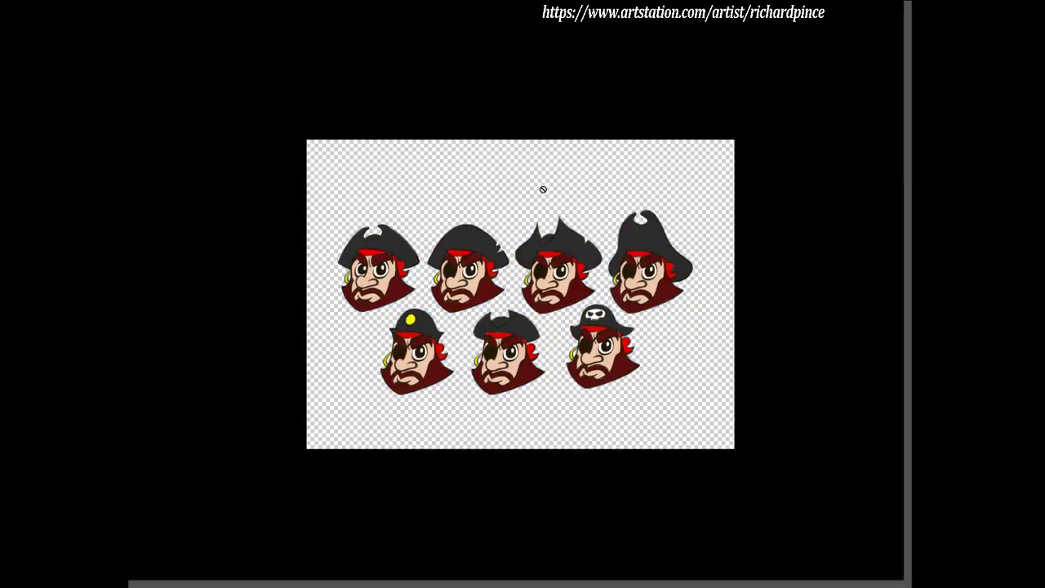
key("f")
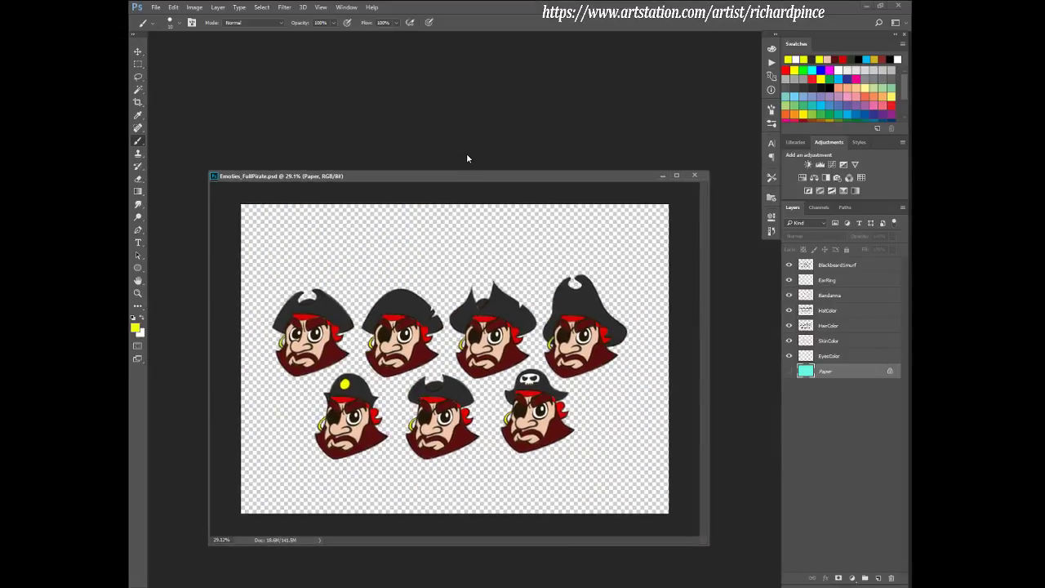
key("ctrl+o")
left_click(567, 156)
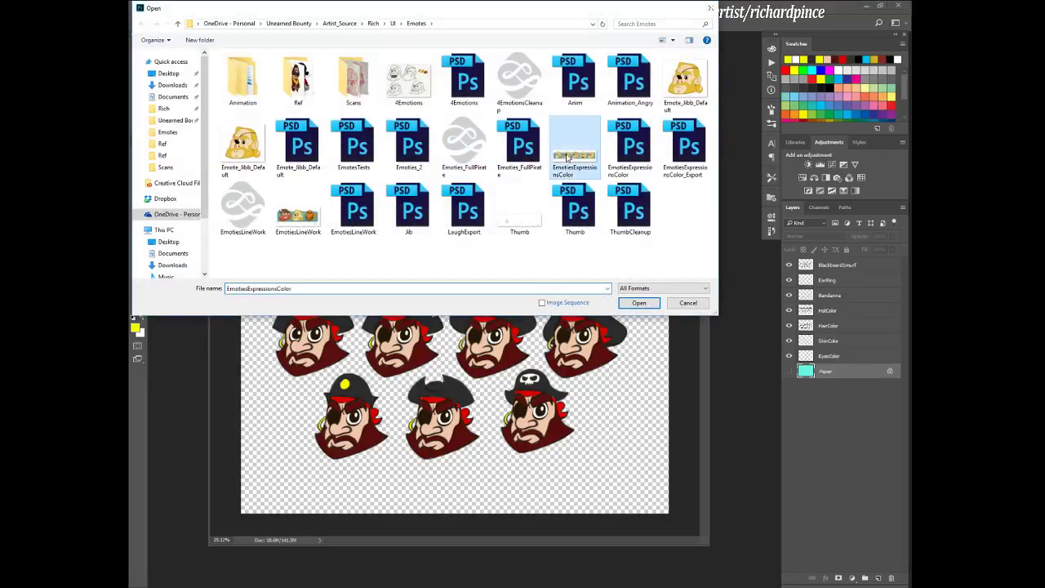
left_click(369, 214)
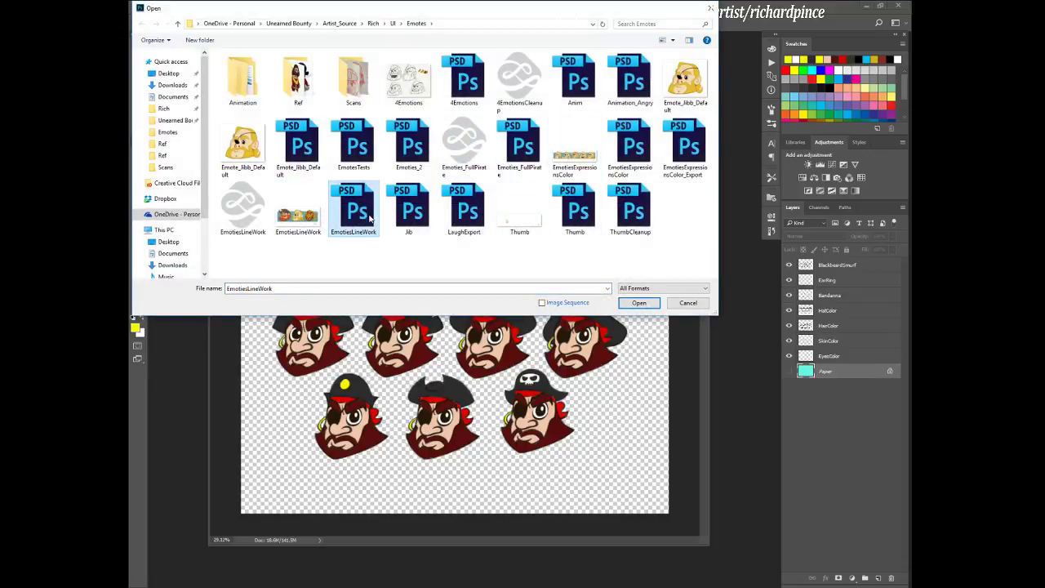
left_click(636, 304)
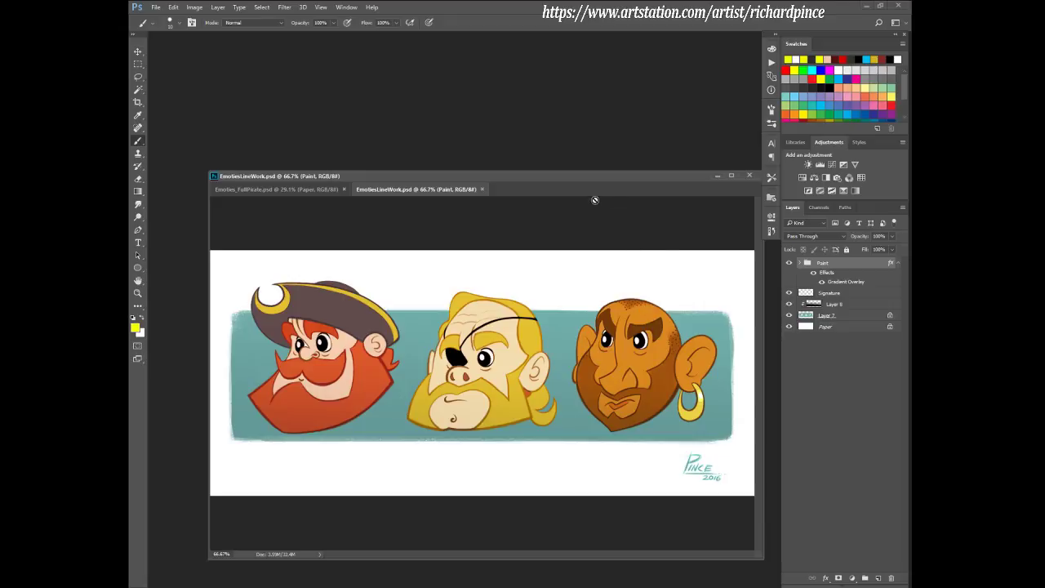
- Delete the Paint group with the three character heads from EmotiesLineWork.psd
left_click(849, 319)
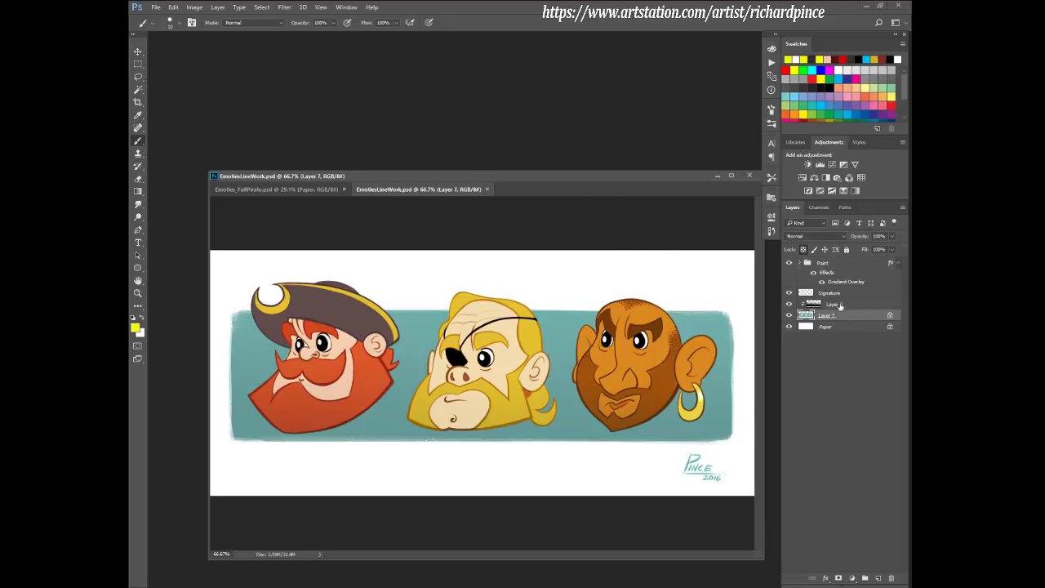
left_click(823, 264)
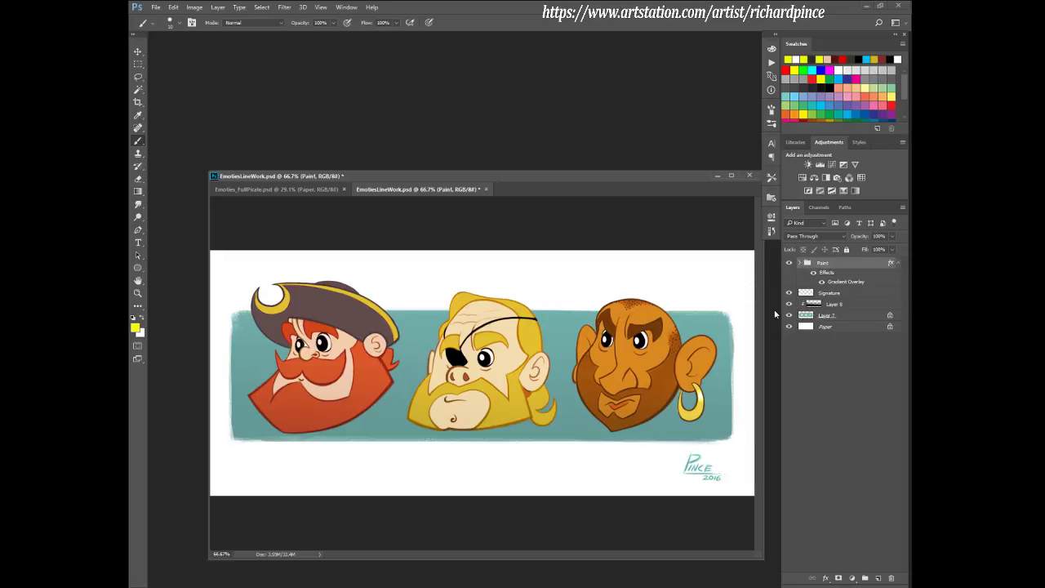
mouse_move(837, 273)
left_mouse_down()
mouse_move(848, 540)
mouse_move(890, 577)
left_mouse_up()
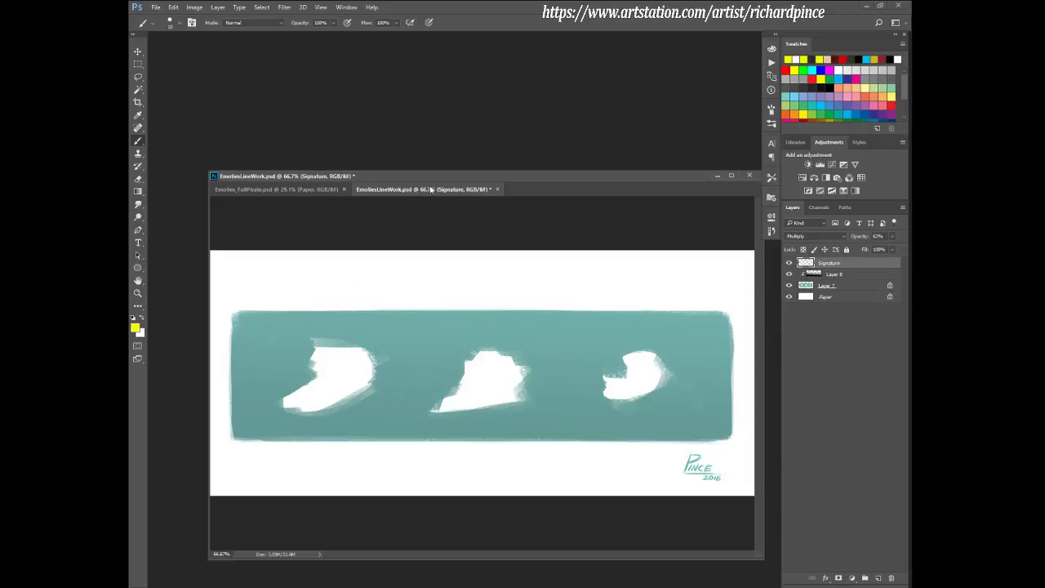
- Separate EmotiesLineWork.psd into its own window and copy its four remaining layers into Emoties_FullPirate.psd
mouse_move(430, 189)
left_mouse_down()
mouse_move(398, 147)
mouse_move(430, 186)
left_mouse_up()
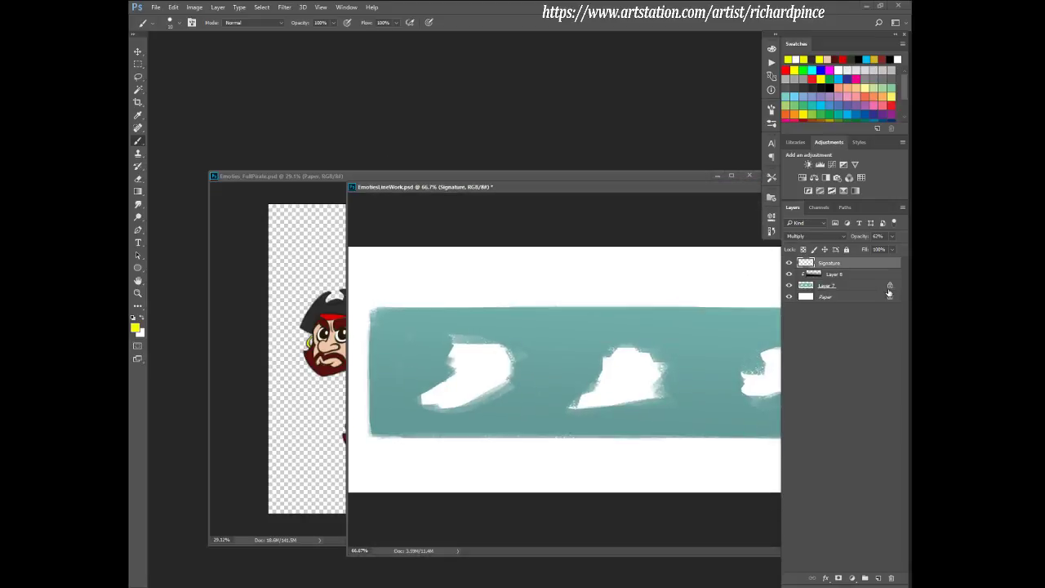
left_click(848, 296, "shift")
left_click_drag(853, 292, 424, 396)
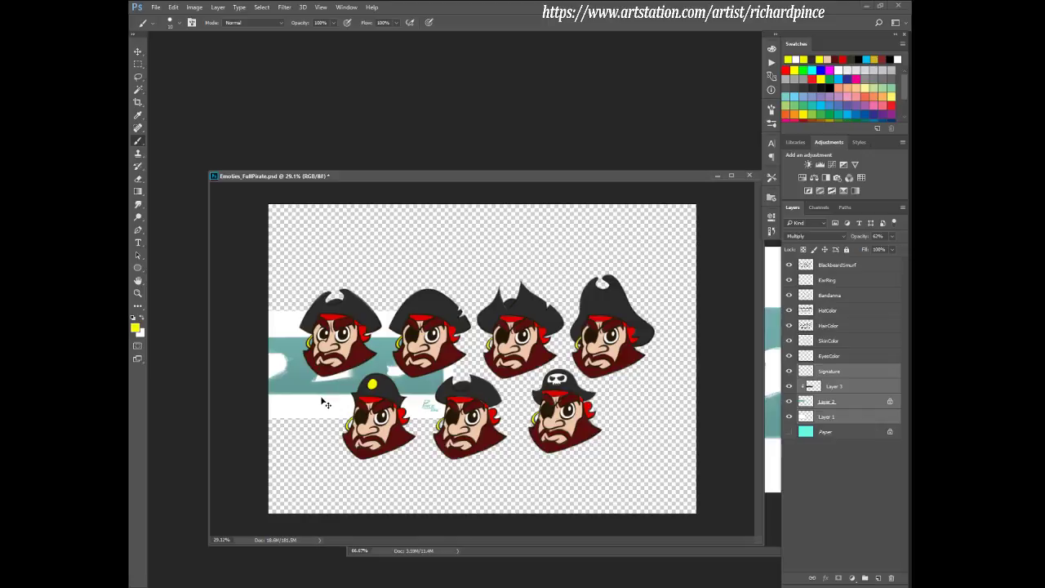
- Align the copied background layers with the canvas's upper-left corner and scale them proportionally to the full canvas width
left_click_drag(325, 403, 373, 292)
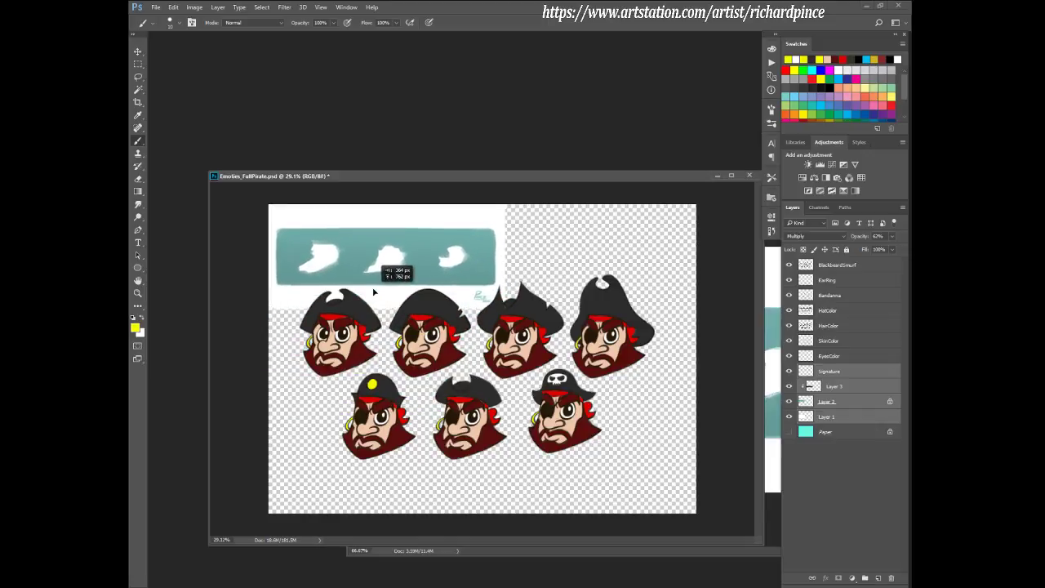
key("ctrl+t")
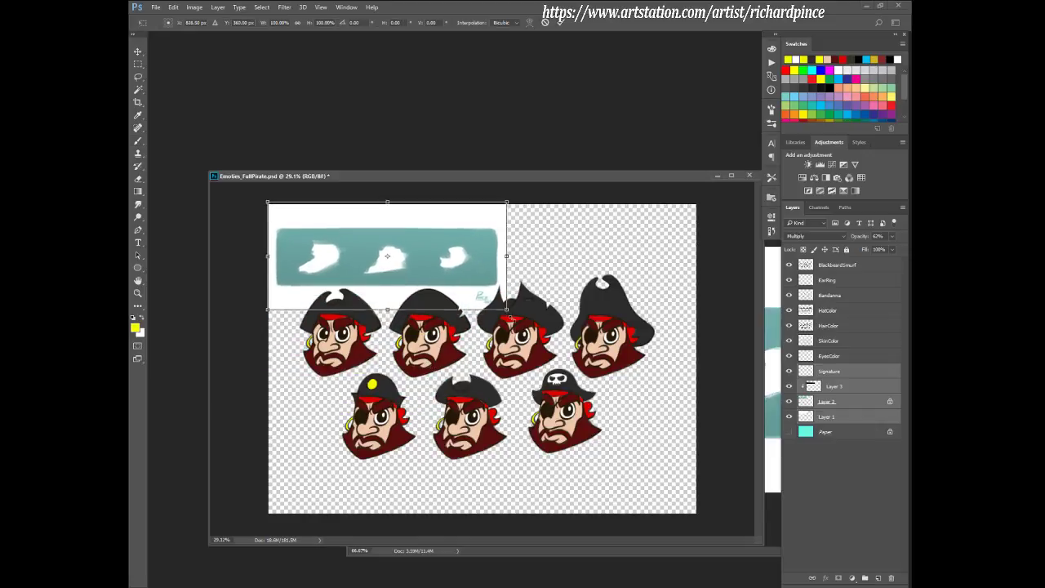
left_click_drag(507, 310, 665, 465)
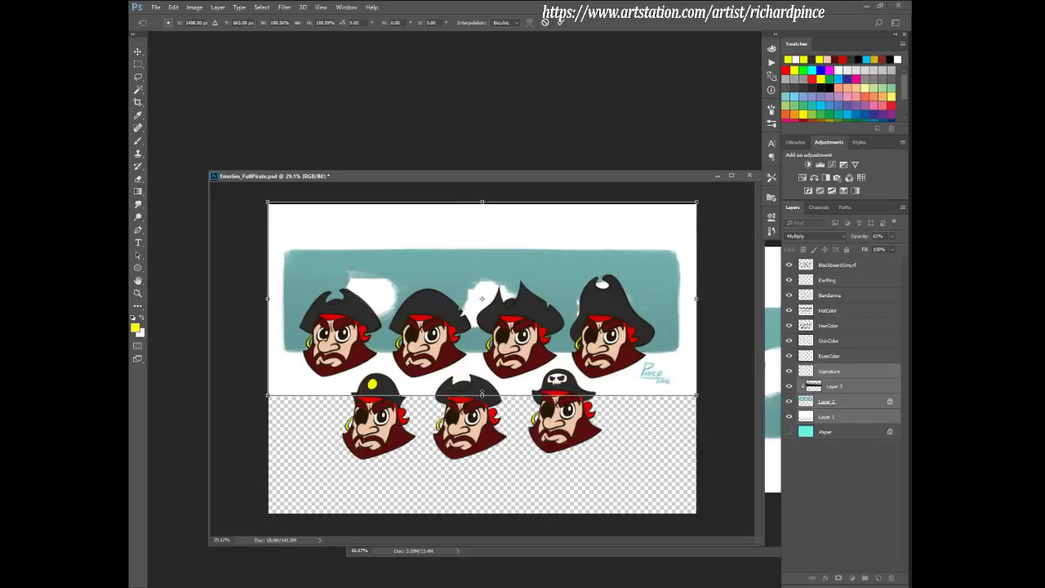
key("Return")
key("b")
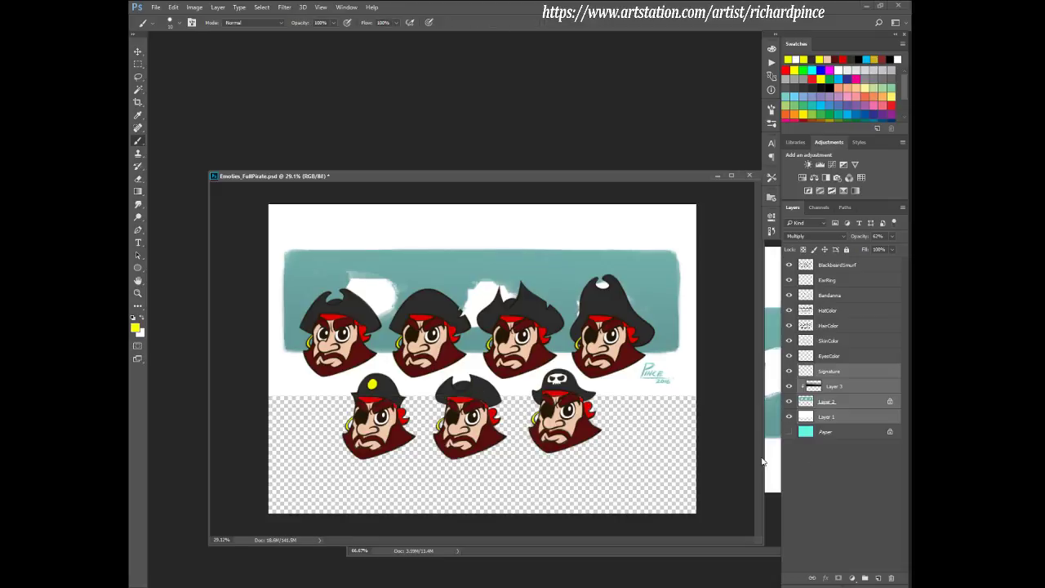
- Stretch the background layers without the Signature layer vertically to fill the full canvas height
left_click(827, 380)
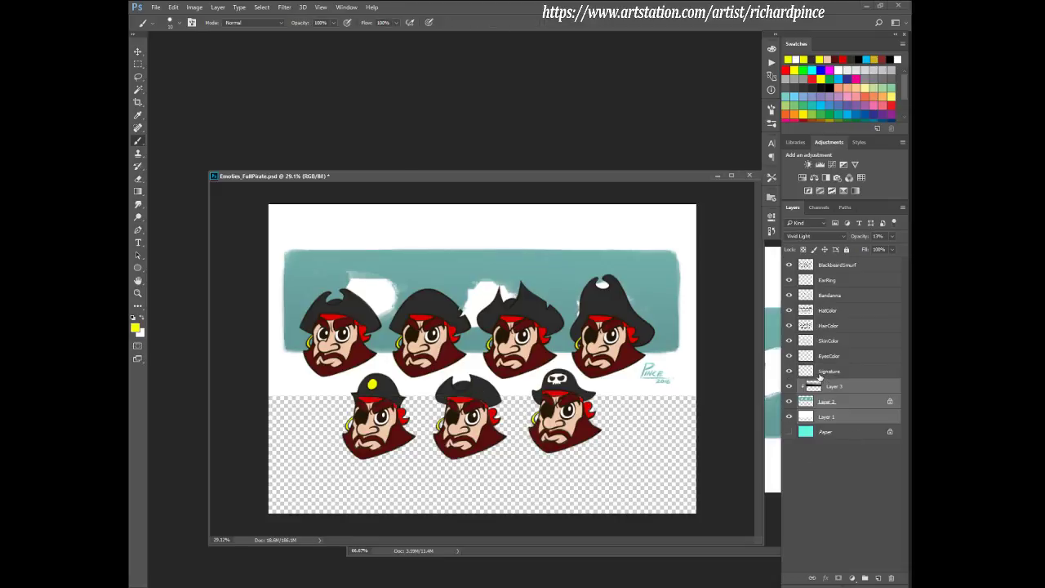
key("ctrl+t")
left_click_drag(483, 395, 483, 514)
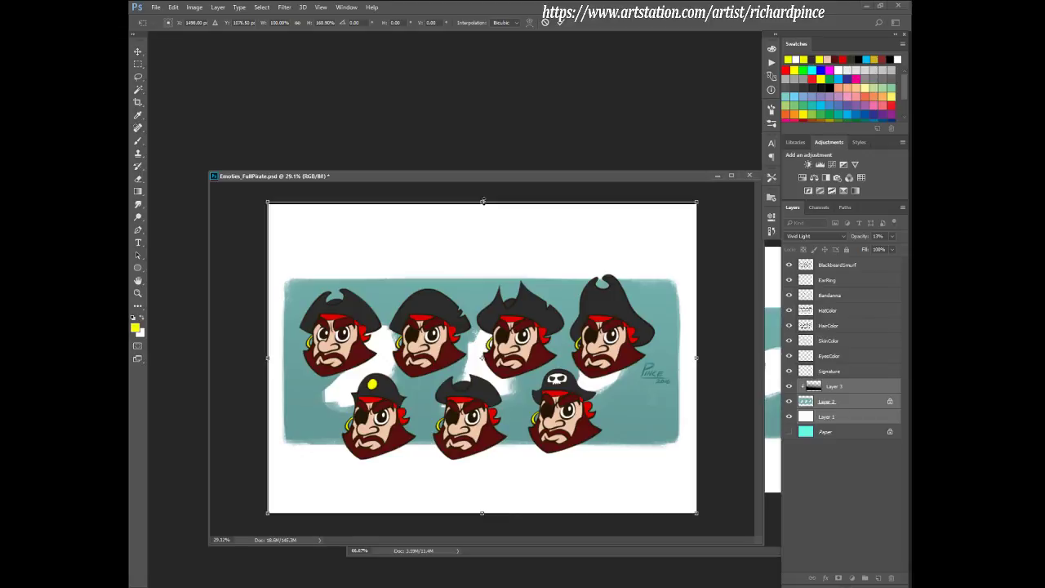
key("Return")
key("b")
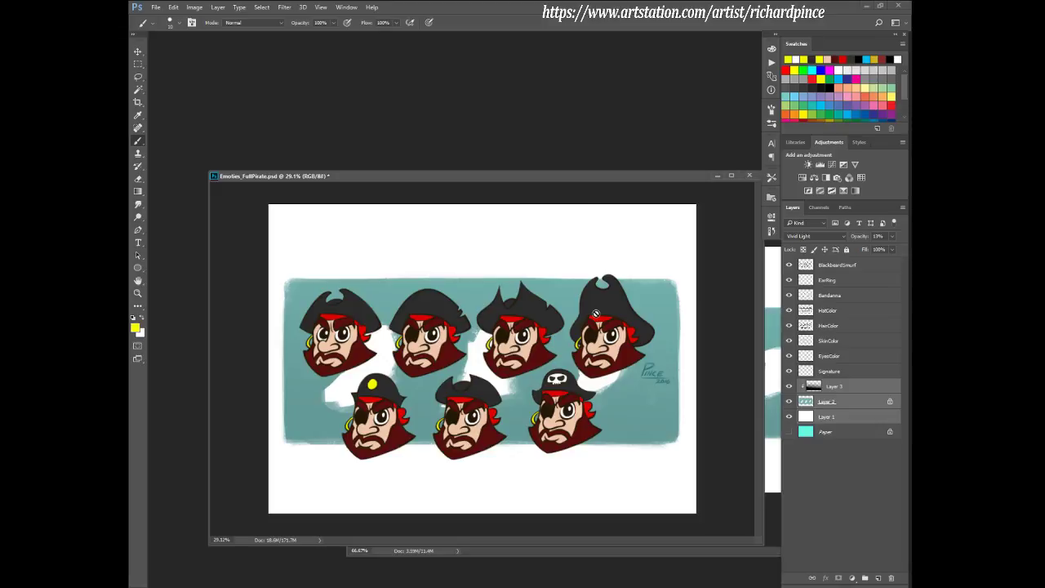
- Move the signature down and slightly left into the lower-right corner of the teal panel
left_click(835, 371)
key("ctrl+shift+Down")
key("ctrl+shift+Down")
key("ctrl+shift+Down")
key("ctrl+shift+Down")
key("ctrl+shift+Down")
key("ctrl+shift+Down")
key("ctrl+shift+Down")
key("ctrl+shift+Down")
key("ctrl+shift+Down")
key("ctrl+shift+Down")
key("ctrl+shift+Down")
key("ctrl+shift+Down")
key("ctrl+shift+Down")
key("ctrl+shift+Down")
key("ctrl+shift+Down")
key("ctrl+shift+Down")
key("ctrl+shift+Down")
key("ctrl+shift+Down")
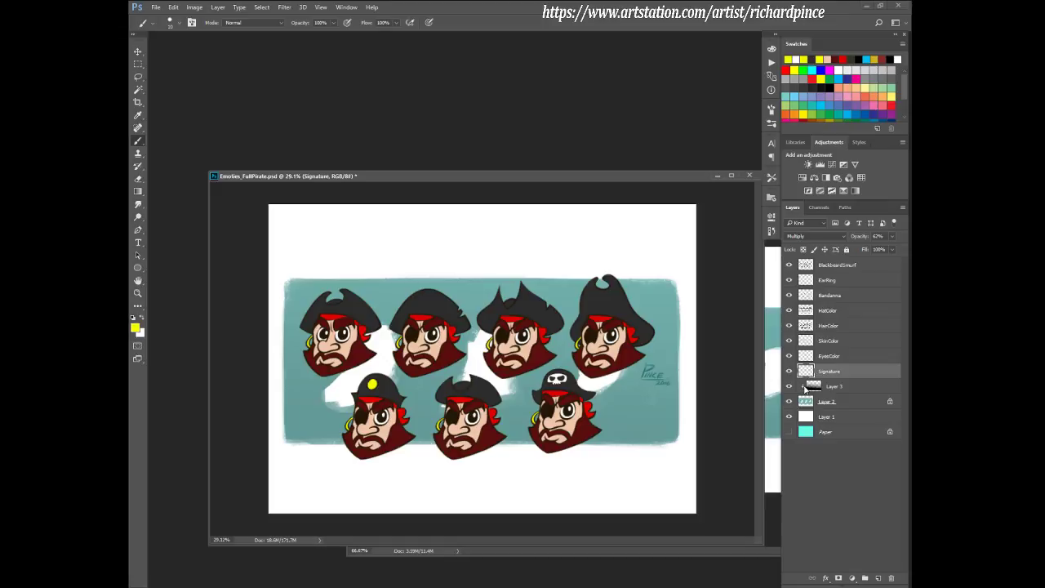
key("ctrl+shift+Down")
key("ctrl+shift+Down")
key("ctrl+shift+Down")
key("ctrl+shift+Left")
key("ctrl+shift+Left")
key("ctrl+shift+Left")
- Try to lighten the signature with Hue/Saturation at a Lightness of +100
key("ctrl+u")
left_click_drag(676, 162, 727, 163)
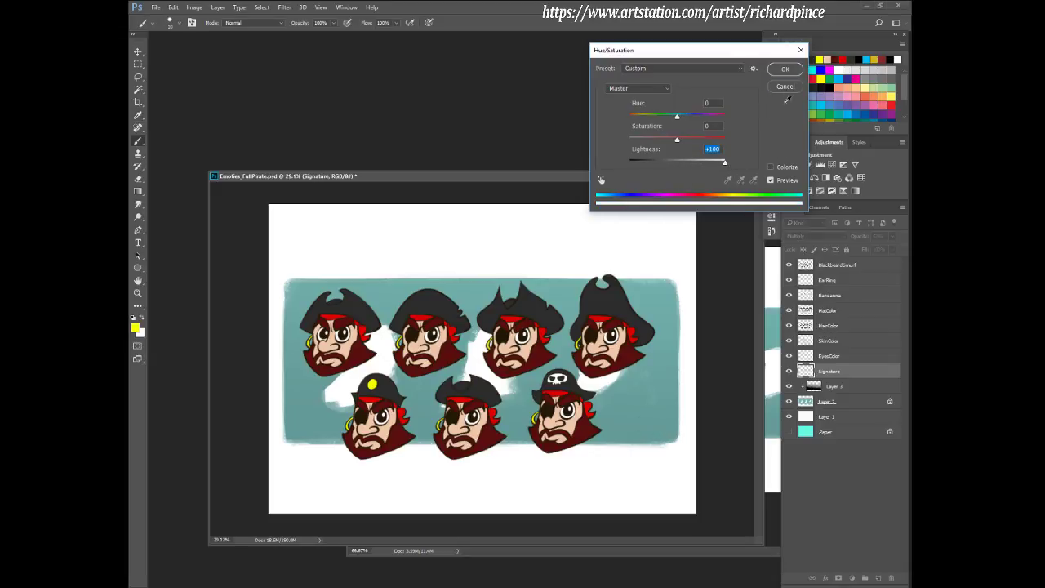
left_click(784, 69)
- Set the Signature layer's blend mode to Divide and its opacity to 29%
left_click(825, 238)
left_click(829, 320)
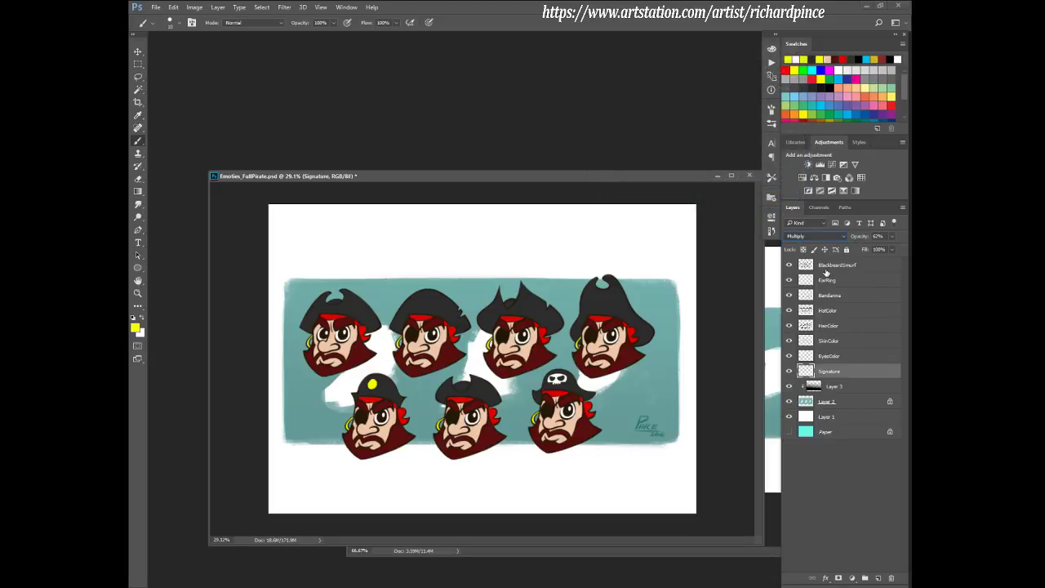
key("Down")
key("Down")
key("Down")
key("Down")
key("Down")
key("Down")
key("Down")
key("Down")
key("Down")
key("Down")
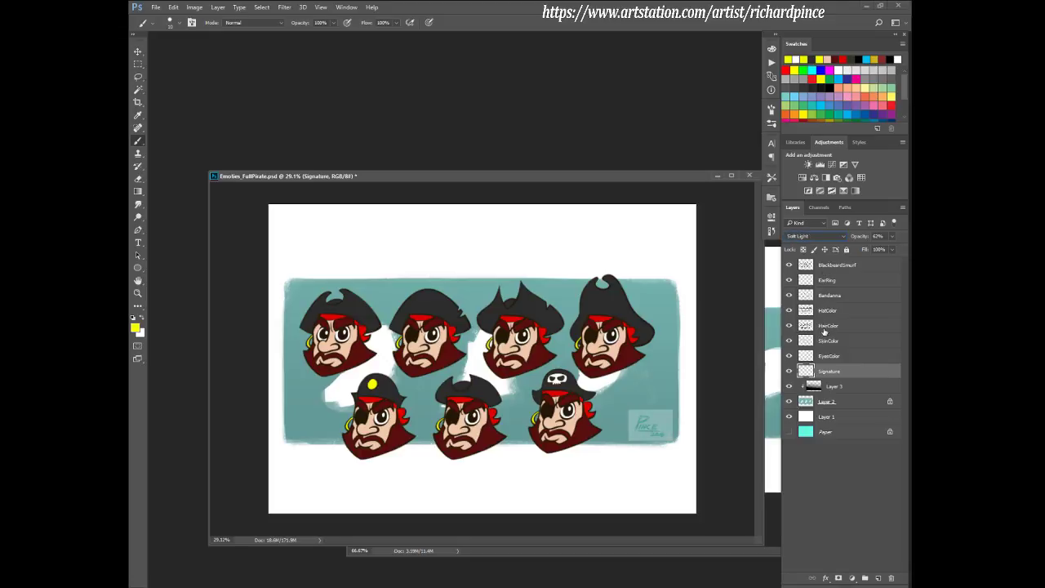
key("Down")
key("Up")
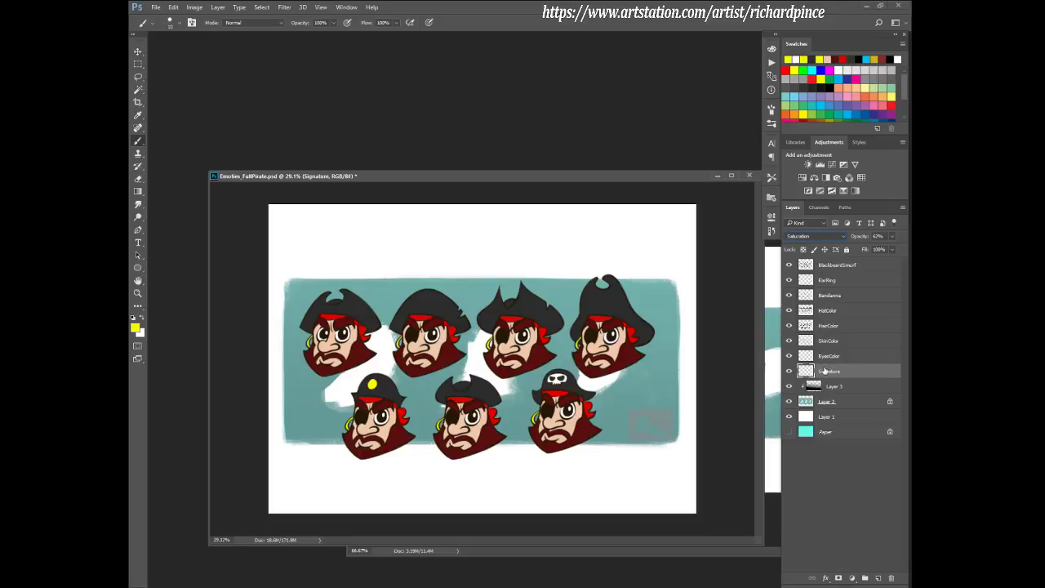
key("Down")
left_click(892, 236)
left_click_drag(888, 250, 870, 250)
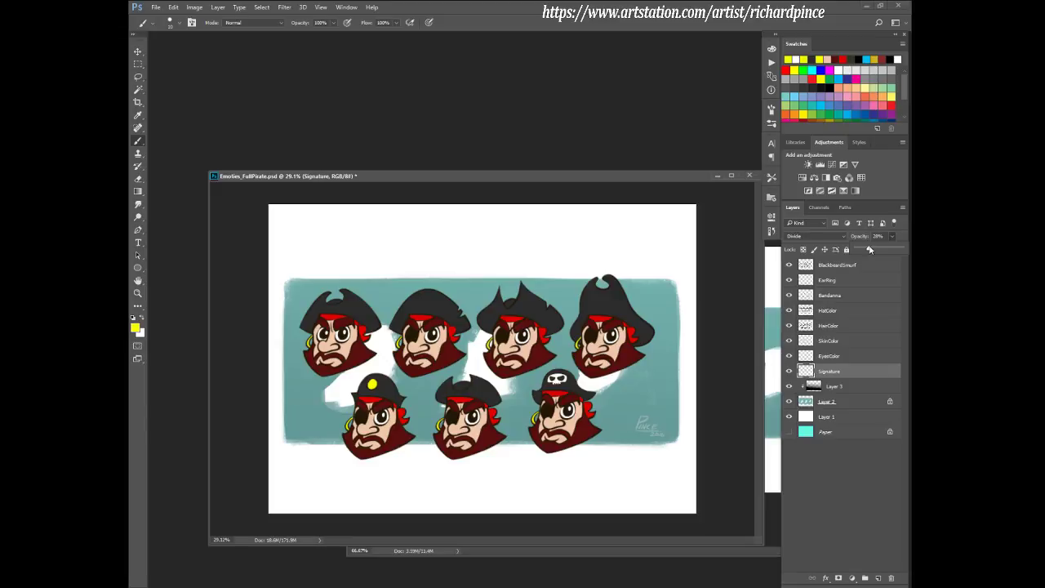
left_click(526, 299)
- Crop equal strips off the canvas's upper and lower edges, keeping the full width
key("c")
left_click_drag(482, 205, 482, 235)
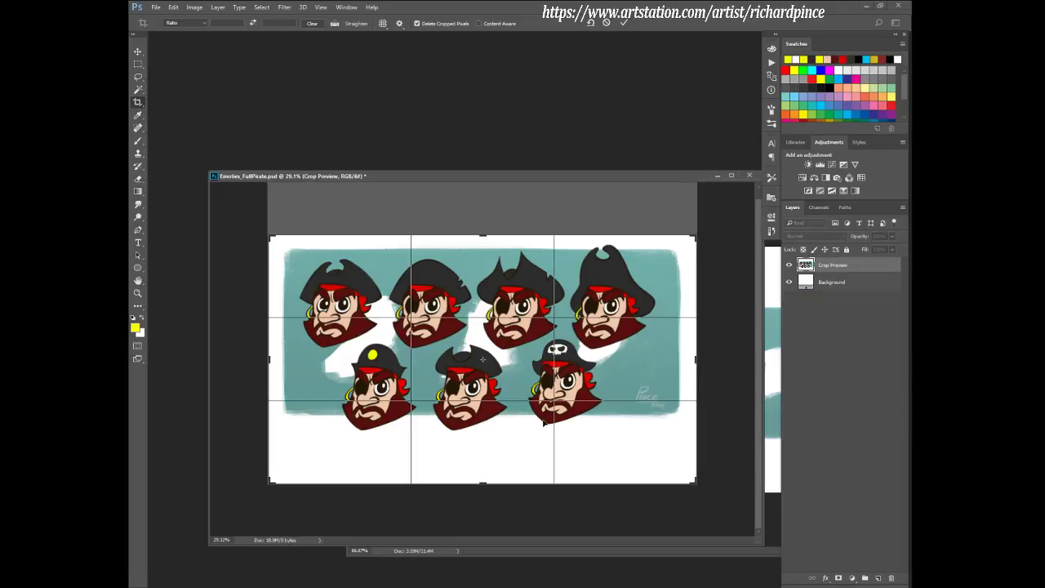
key("Return")
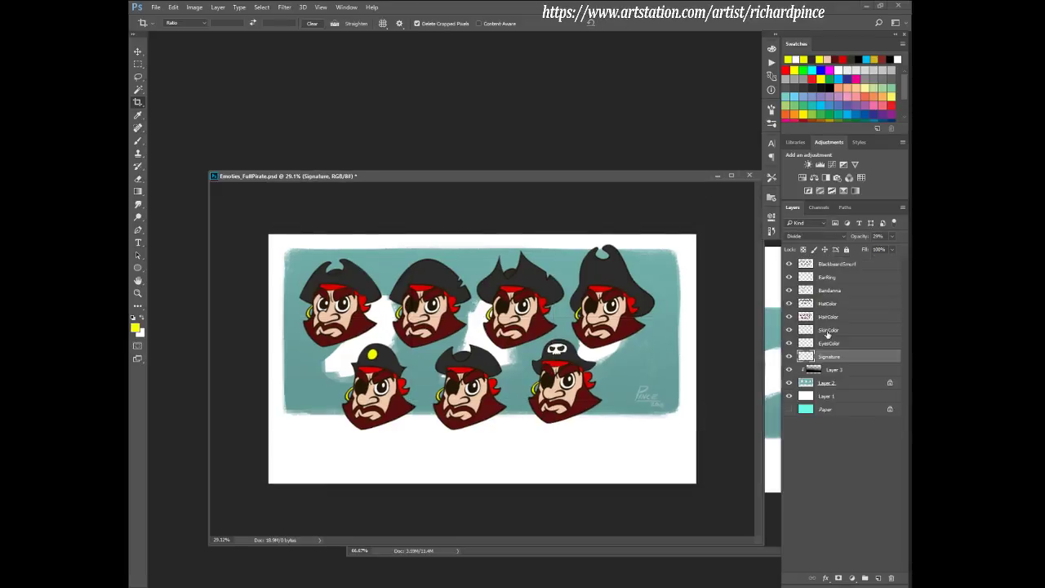
- Move the Signature, Layer 3 and Layer 2 layers down together to center the teal panel behind the pirate heads
left_click(839, 386, "shift")
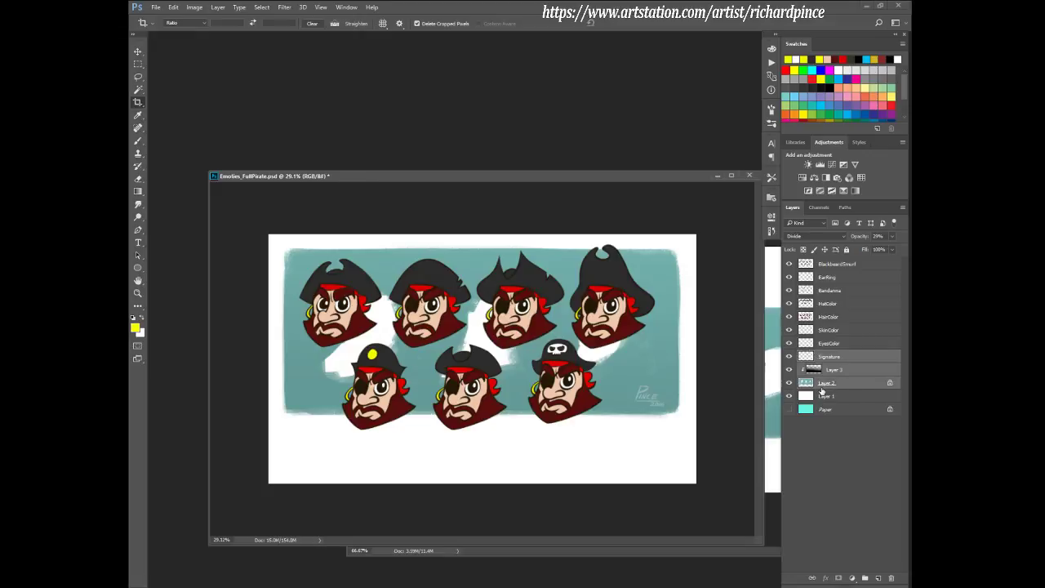
key("v")
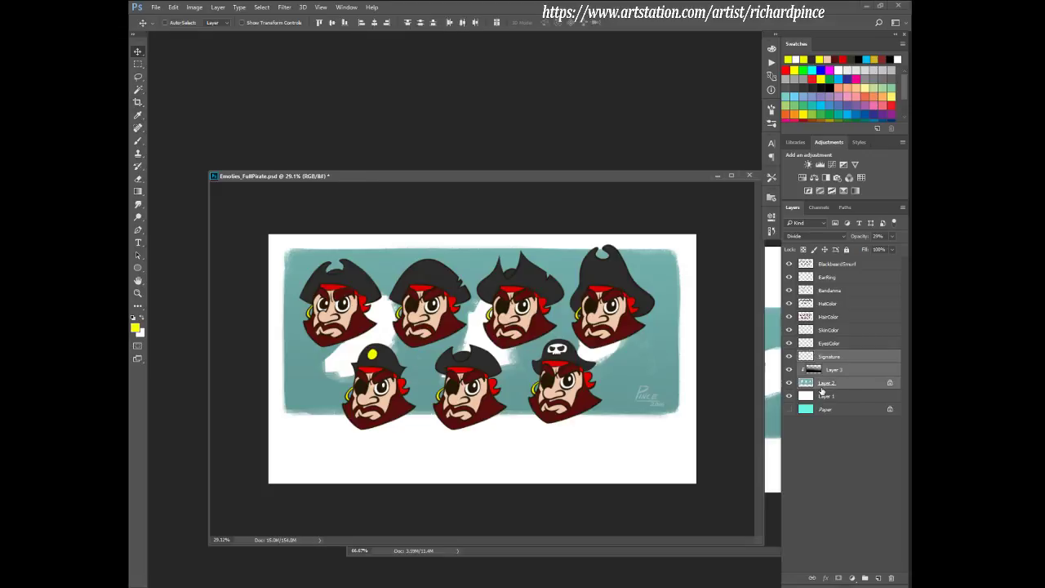
key("shift+Down")
key("shift+Down")
key("shift+Down")
key("shift+Down")
key("shift+Down")
key("shift+Down")
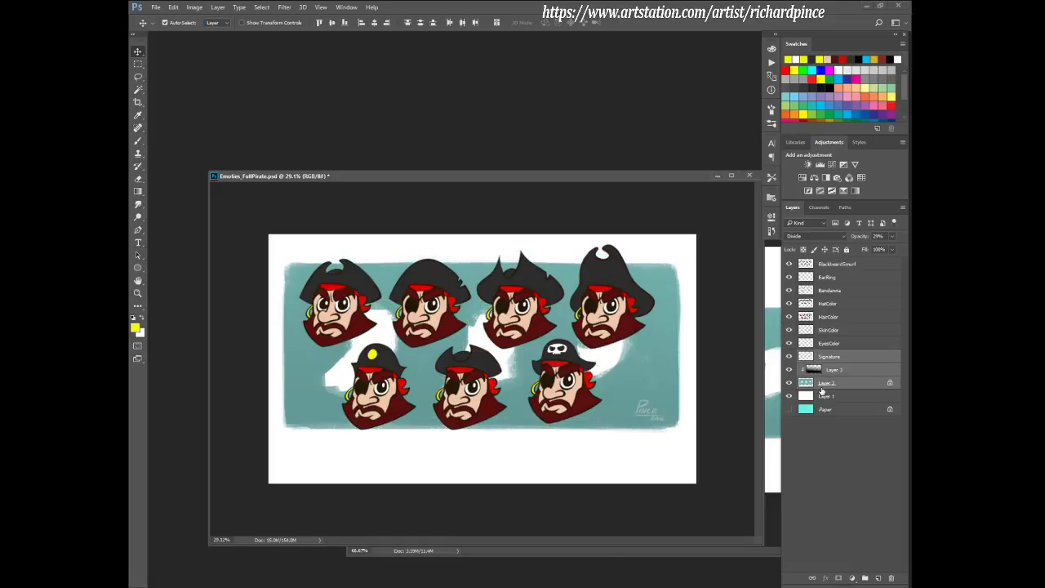
key("shift+Up")
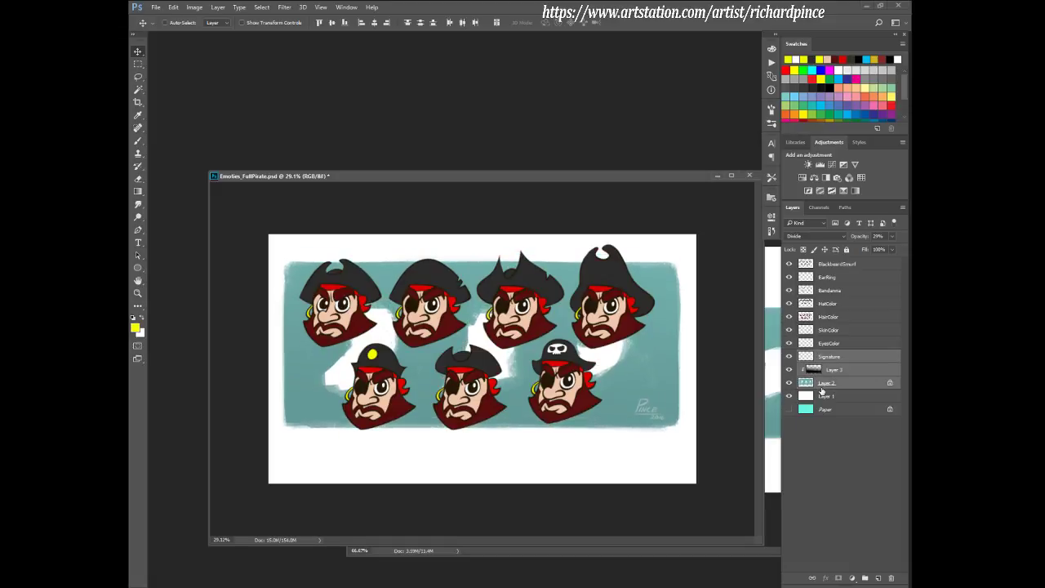
- Hide the Layer 3 gradient and sample the teal of the background panel as the brush color
left_click(788, 369)
key("b")
left_click(650, 363, "alt")
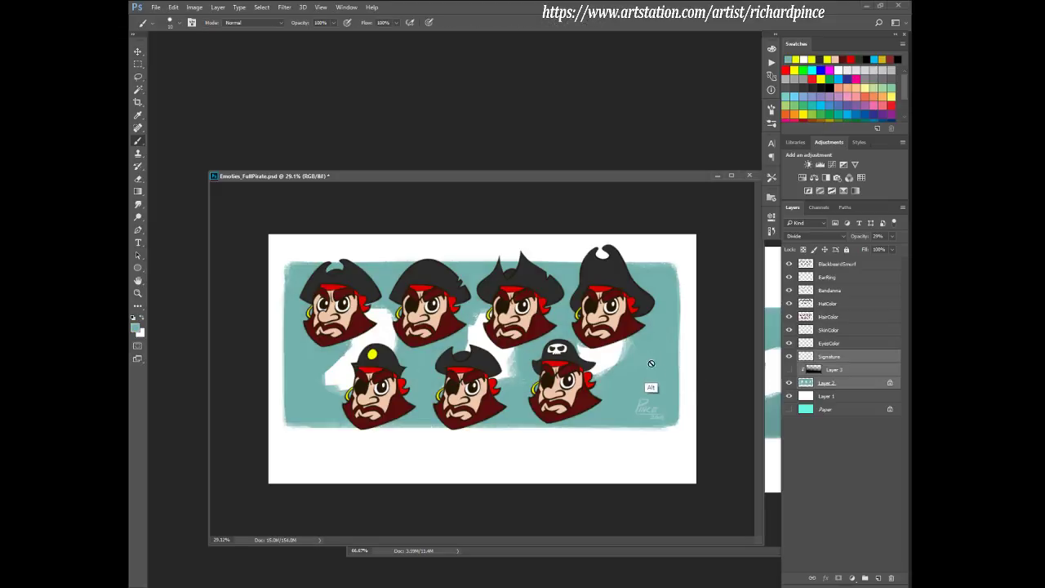
- Unlock transparent pixels on Layer 2 and paint the white gaps behind the pirate heads teal with a larger brush
left_click(836, 383)
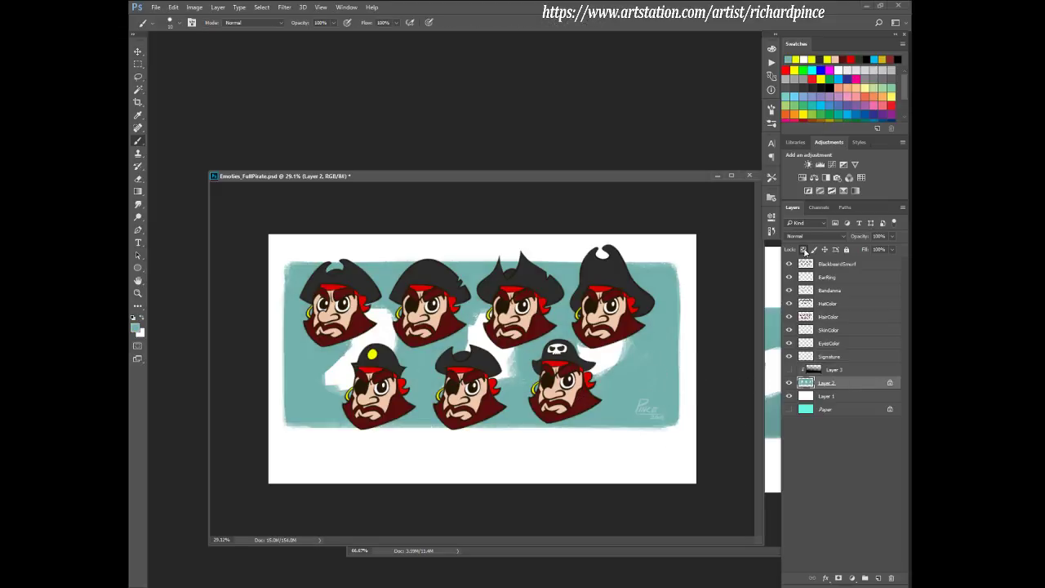
left_click(803, 250)
key("bracketright")
key("bracketright")
key("bracketright")
mouse_move(601, 358)
left_mouse_down()
mouse_move(625, 323)
mouse_move(486, 359)
mouse_move(507, 355)
left_mouse_up()
mouse_move(359, 377)
left_mouse_down()
mouse_move(351, 359)
mouse_move(400, 320)
mouse_move(489, 411)
left_mouse_up()
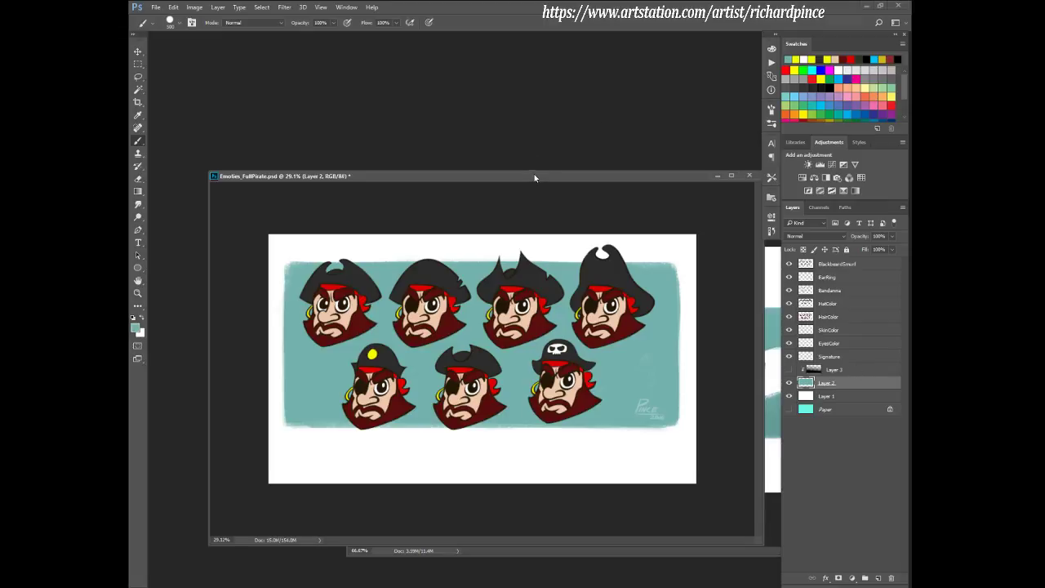
- Crop the canvas mostly at its lower edge and slightly at its upper edge to even the white margins around the teal panel
left_click_drag(533, 175, 535, 171)
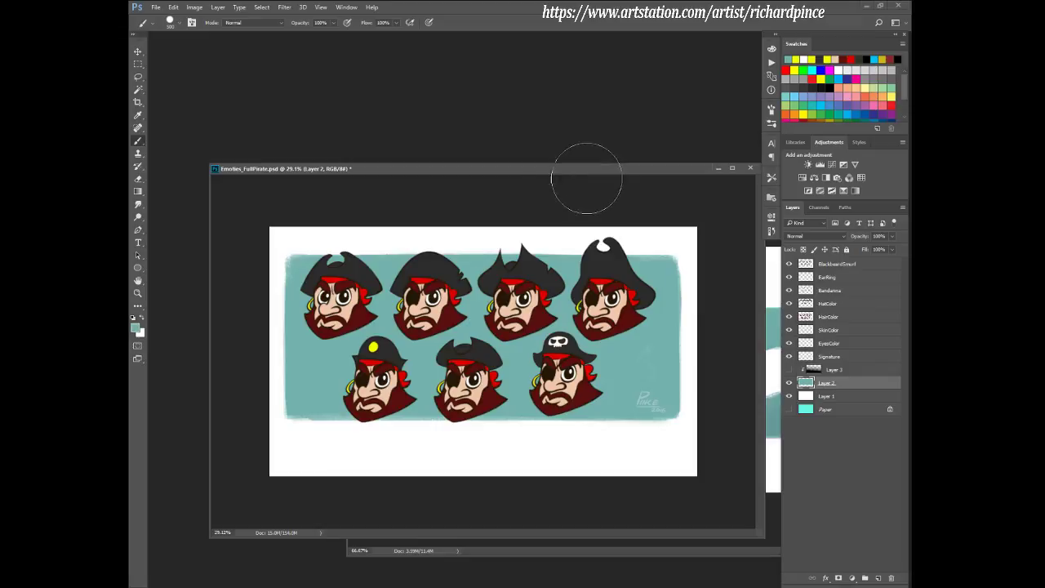
left_click_drag(573, 169, 567, 154)
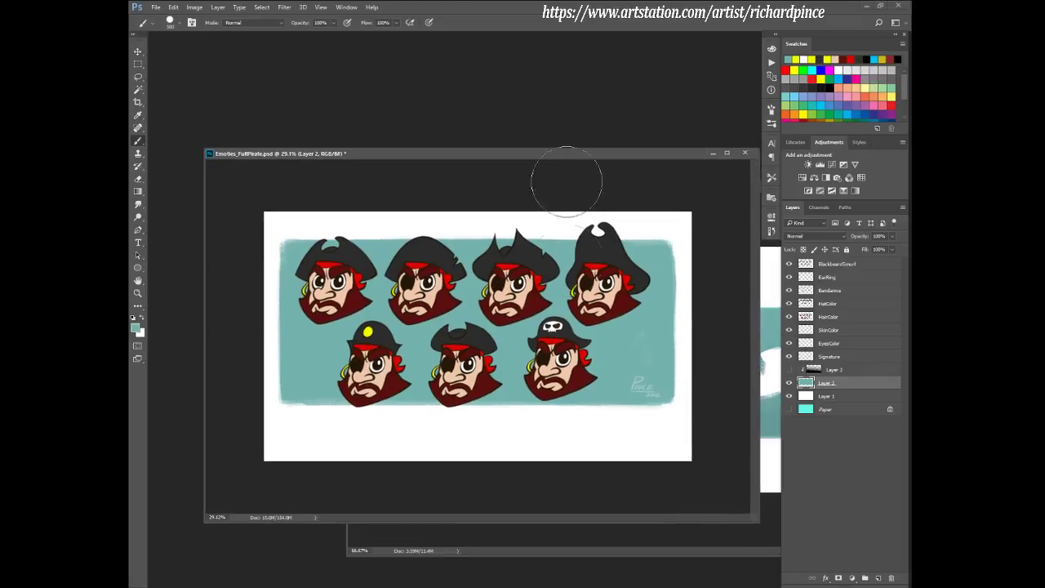
key("c")
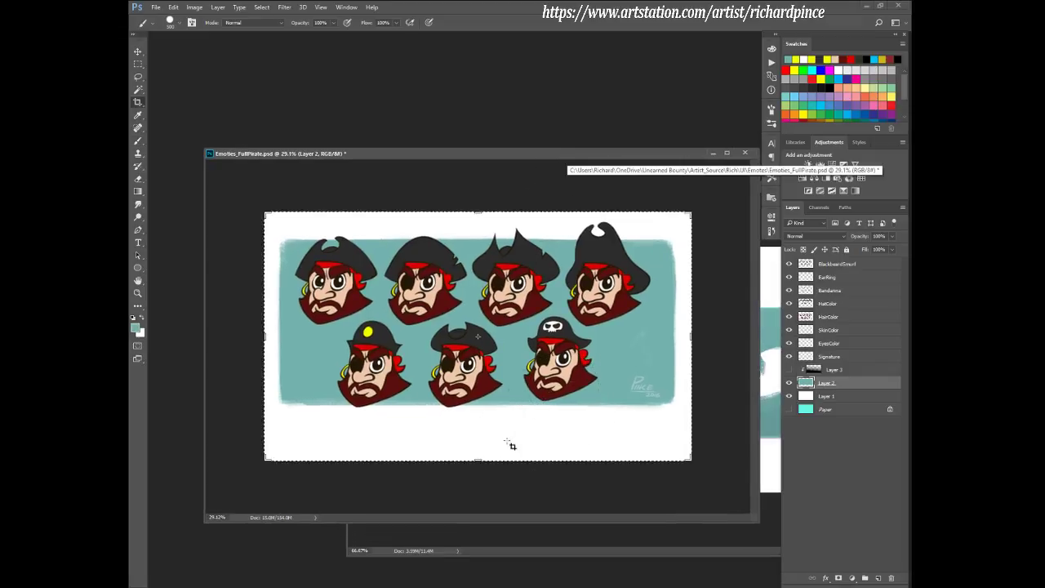
left_click_drag(479, 460, 477, 443)
left_click_drag(478, 231, 480, 237)
key("Return")
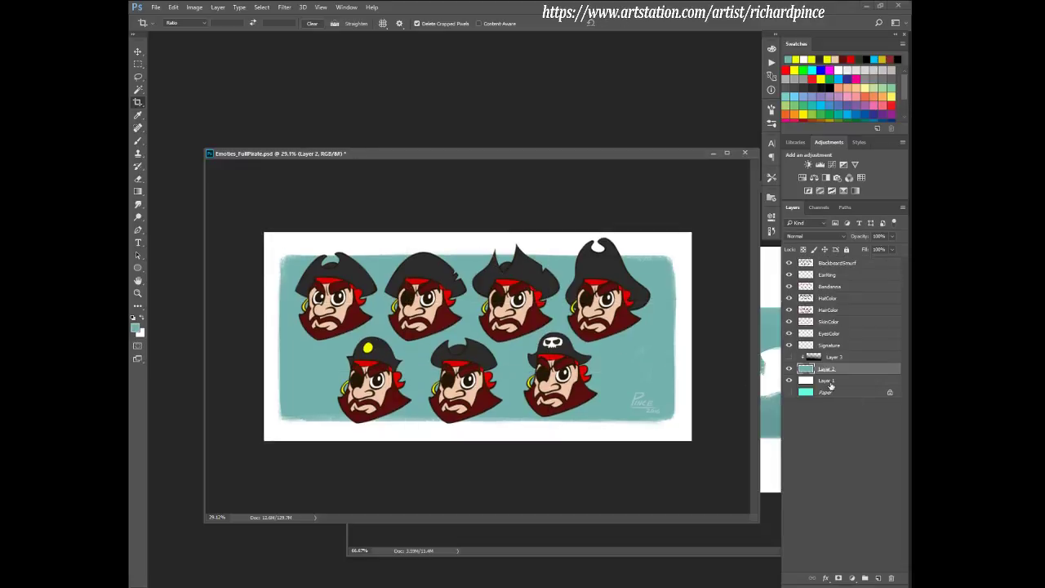
- Show the Layer 3 gradient and nudge the Signature, Layer 3 and Layer 2 layers up slightly together
left_click(788, 368)
left_click(788, 368)
left_click(788, 357)
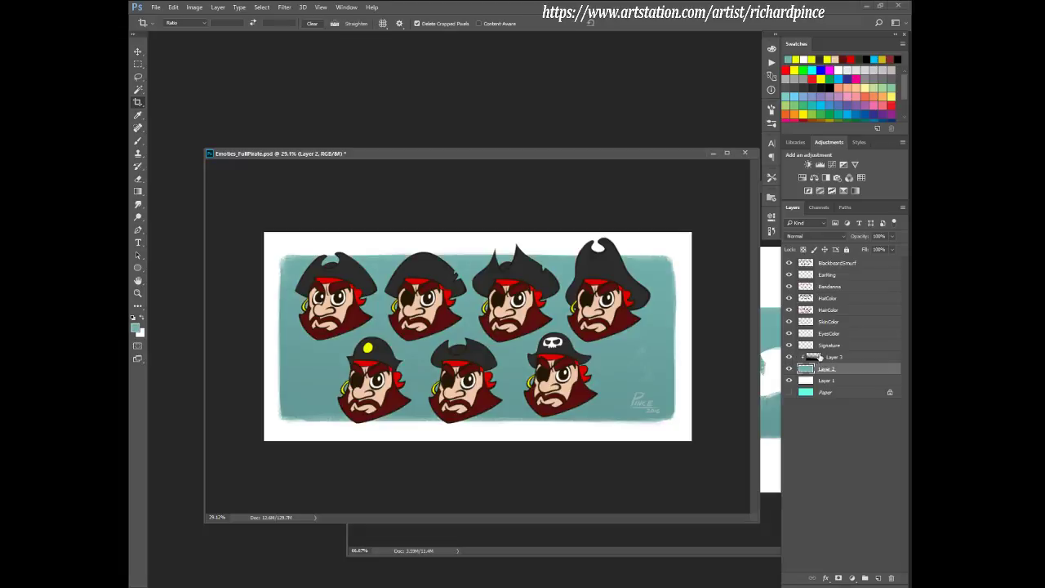
left_click(831, 357)
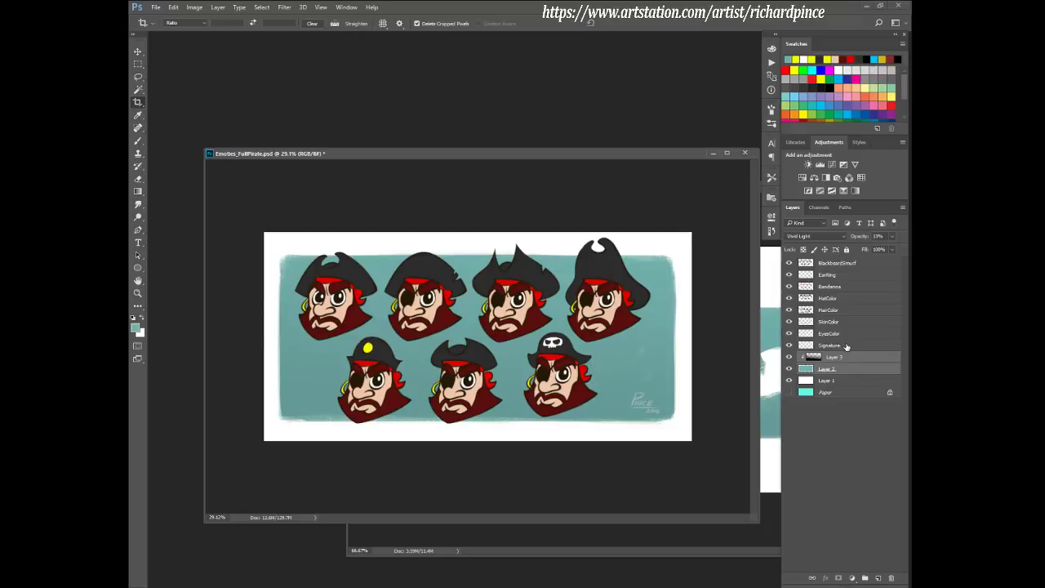
left_click(846, 346)
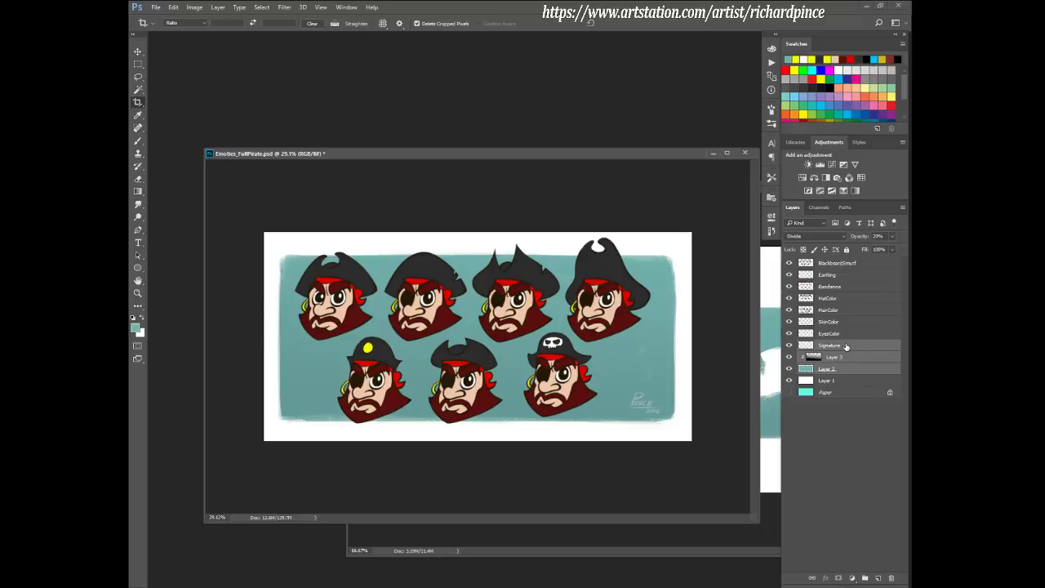
key("v")
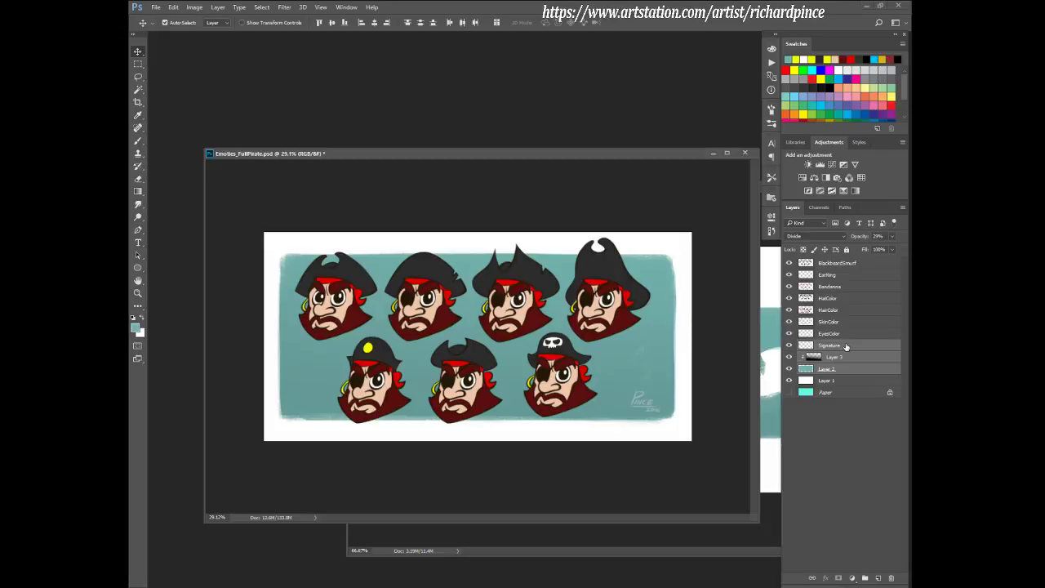
key("shift+Right")
key("shift+Right")
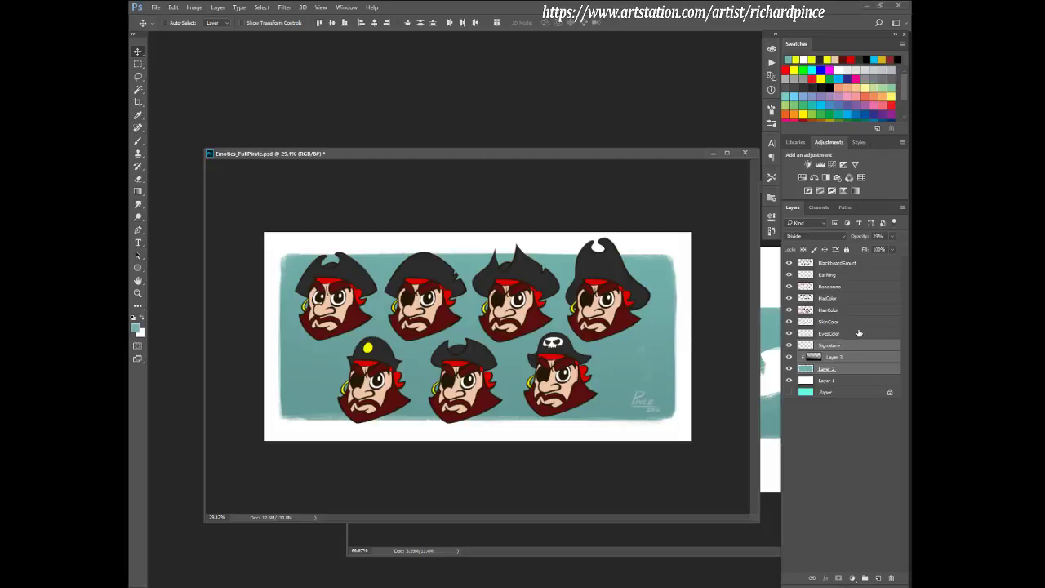
- Nudge all pirate layers from EyesColor through BlackbeardSmurf slightly to the right to center the heads on the teal panel
left_click(840, 333)
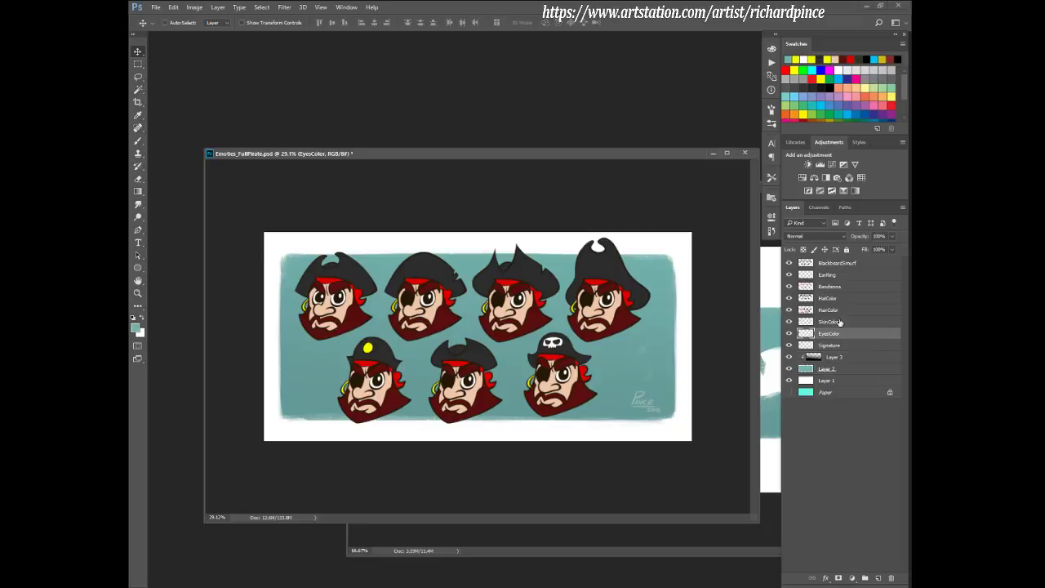
left_click(836, 263, "shift")
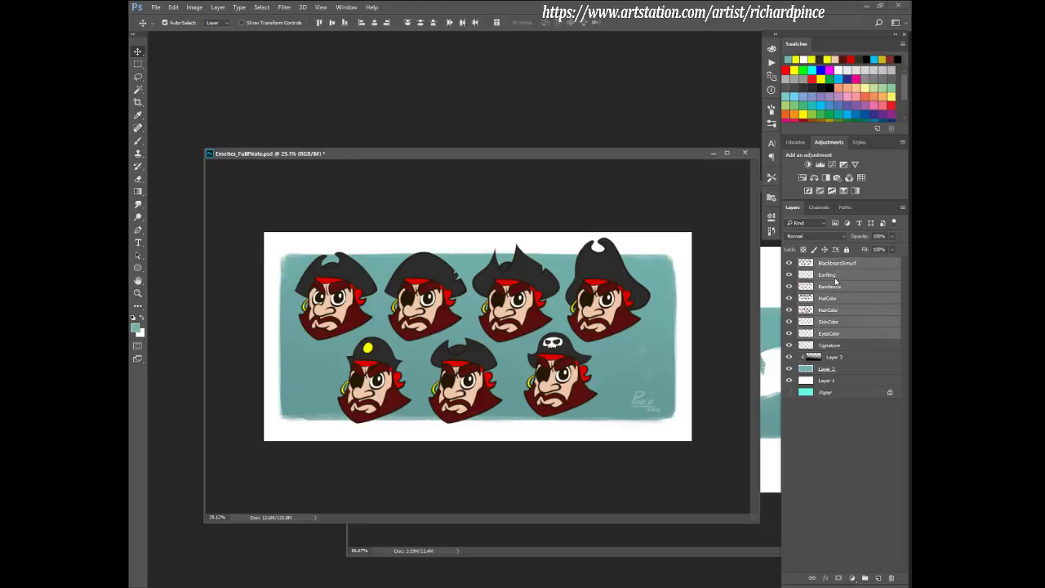
key("shift+Right")
key("shift+Right")
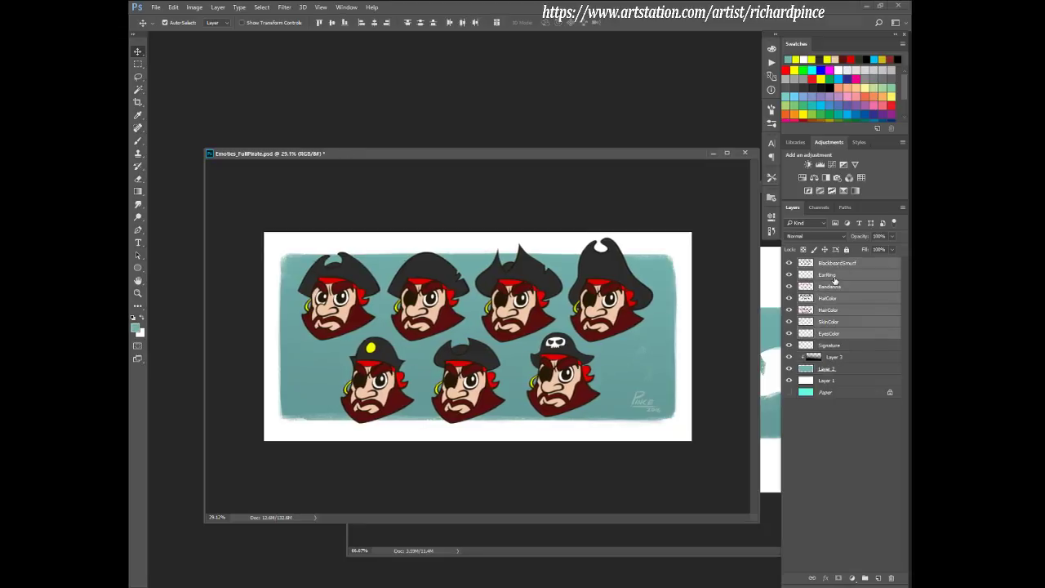
key("shift+Right")
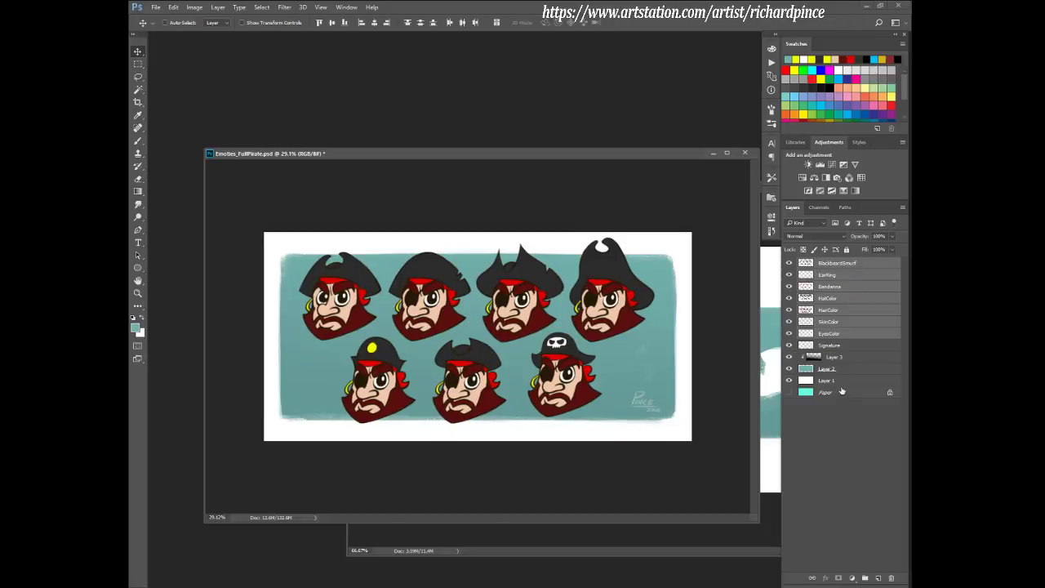
- Compare the panel with and without the Layer 3 gradient, and raise that layer's opacity to 22%
left_click(793, 368)
key("b")
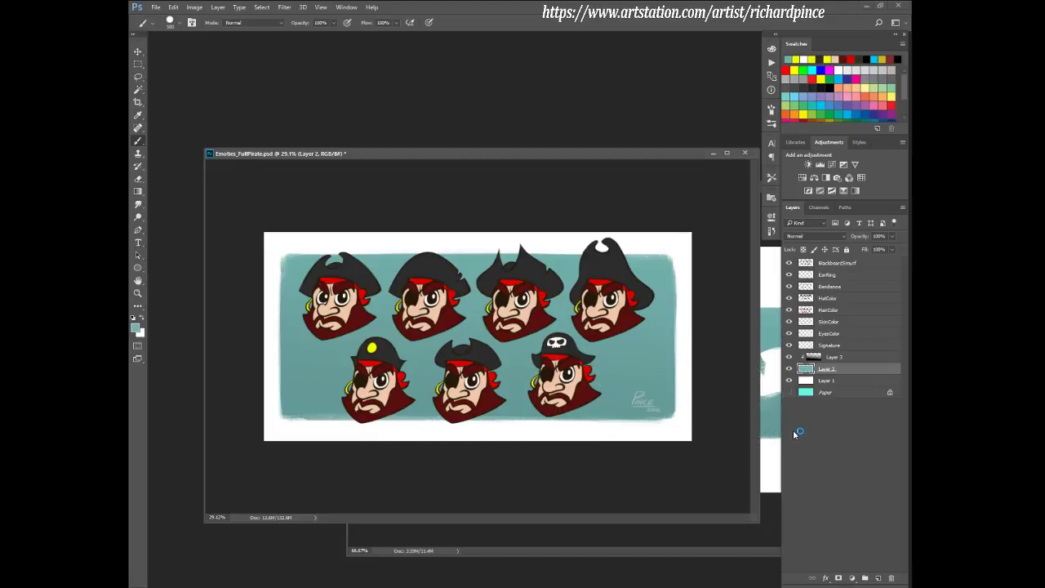
left_click(789, 357)
left_click(789, 357)
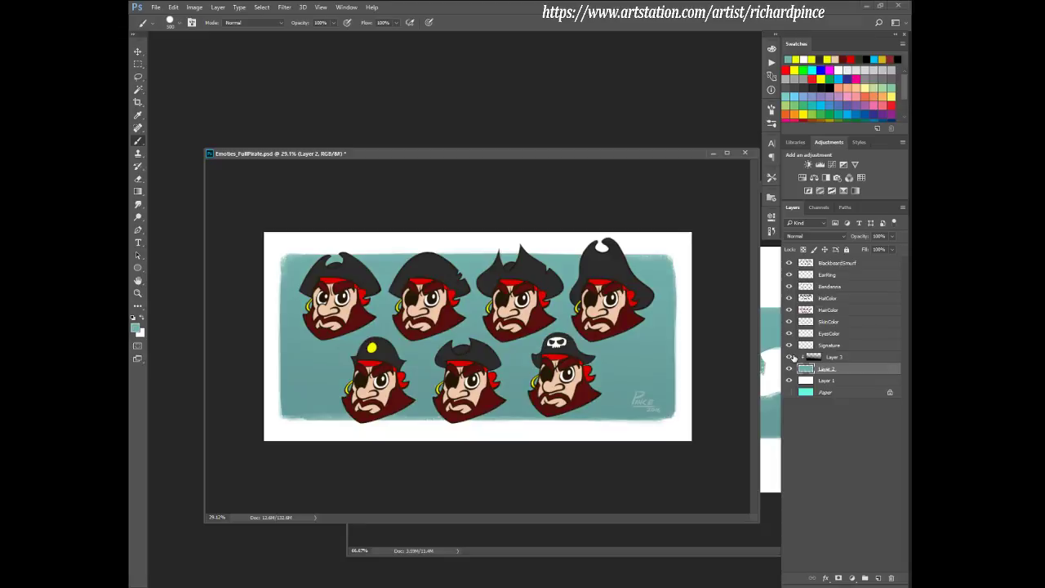
left_click(832, 357)
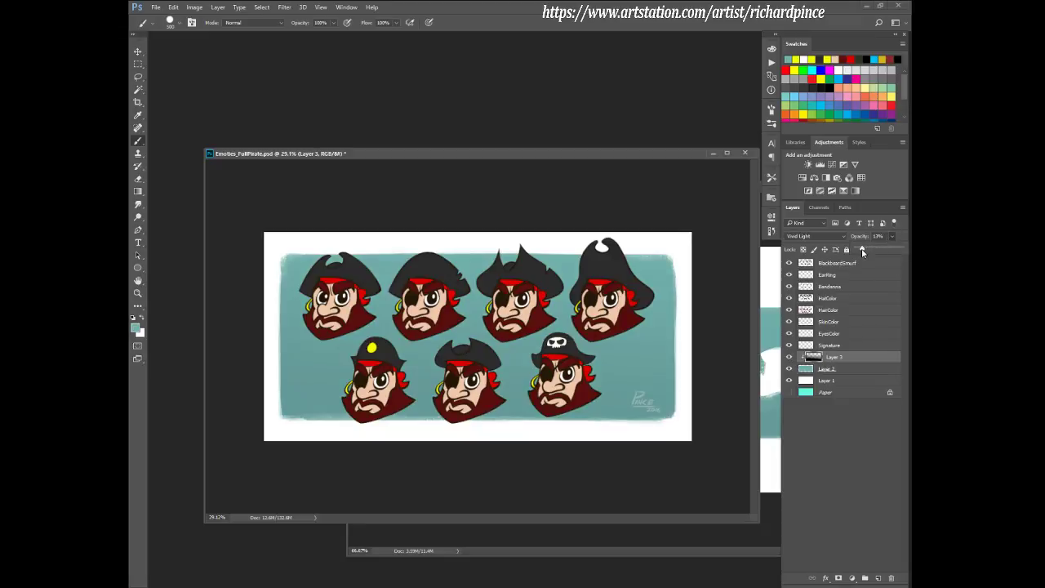
left_click_drag(865, 253, 867, 252)
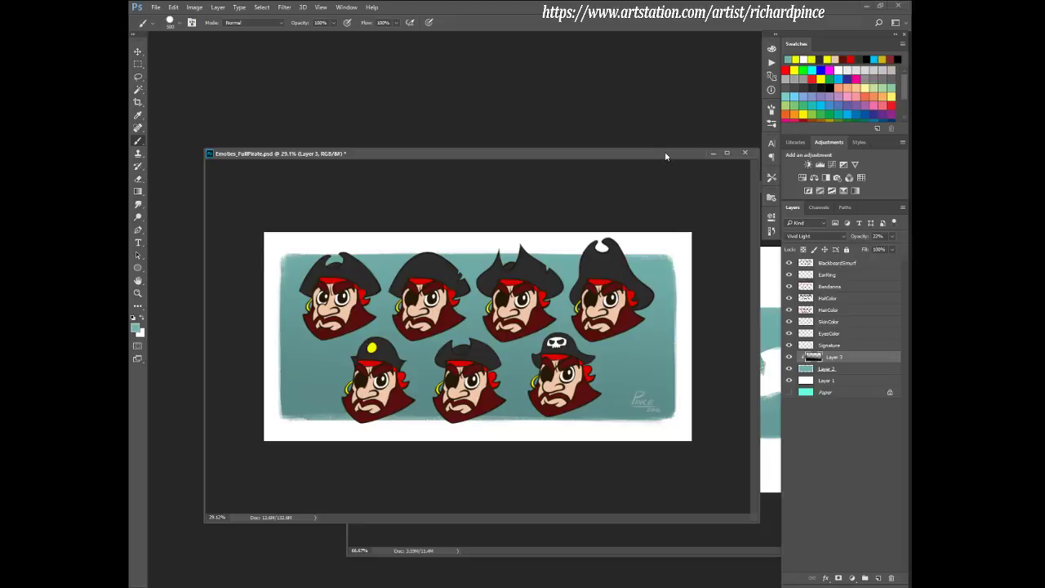
- Close the EmotiesLineWork.psd document and reposition the Emoties_FullPirate.psd window in the workspace
left_click_drag(664, 154, 656, 98)
left_click(660, 538)
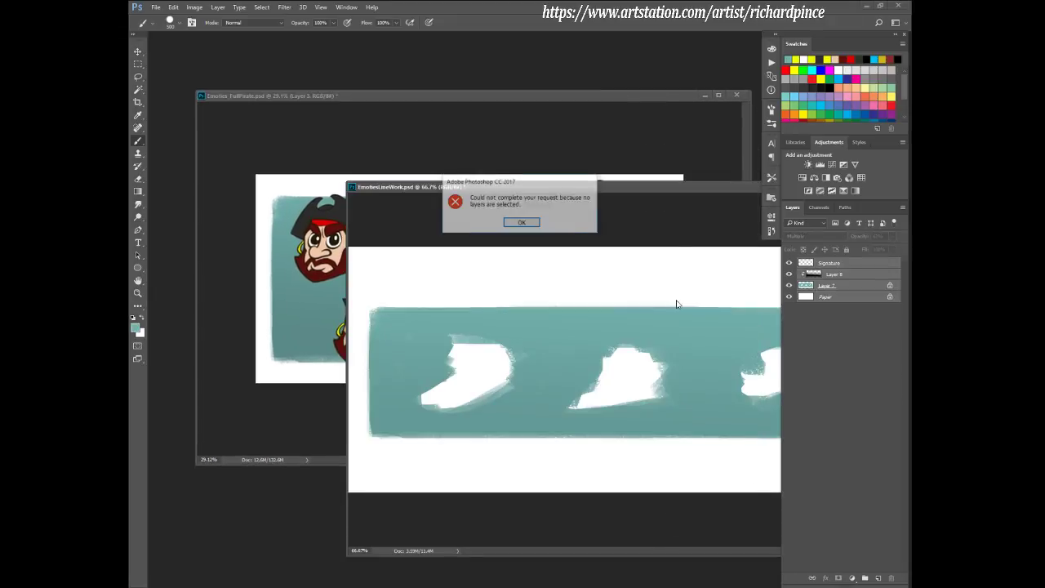
left_click(536, 223)
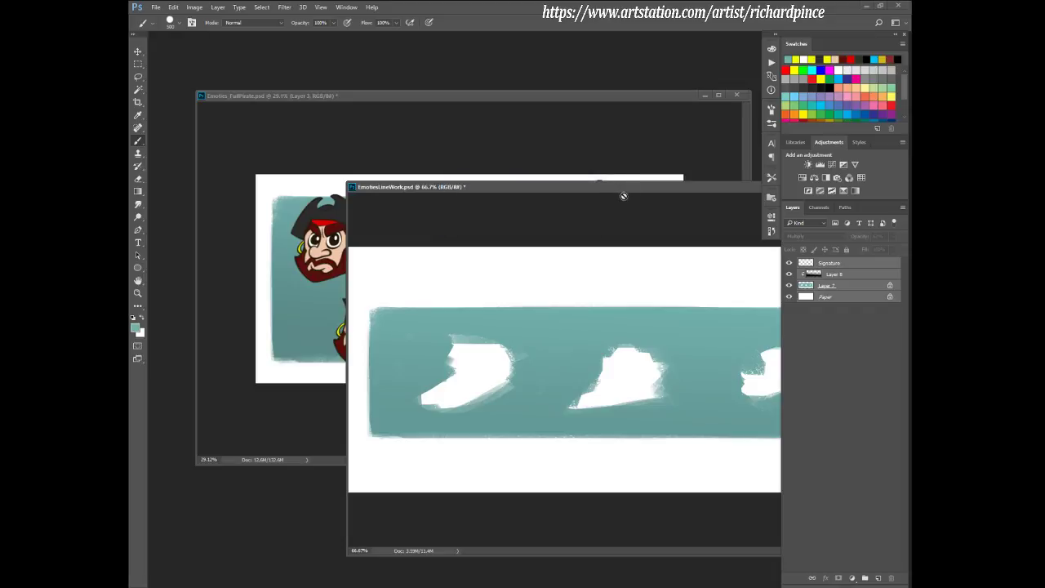
left_click_drag(623, 189, 426, 218)
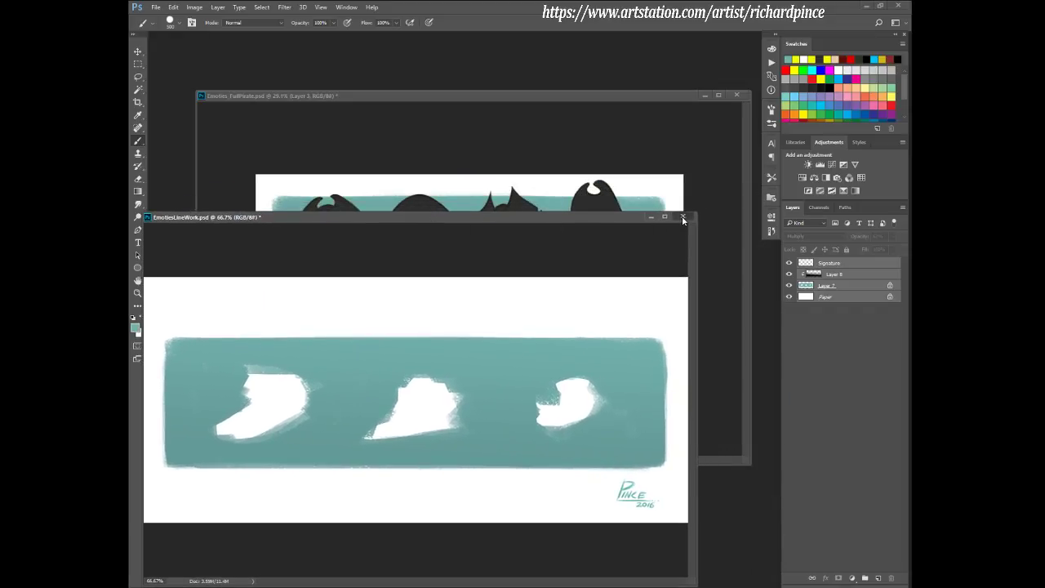
left_click(682, 216)
left_click(535, 223)
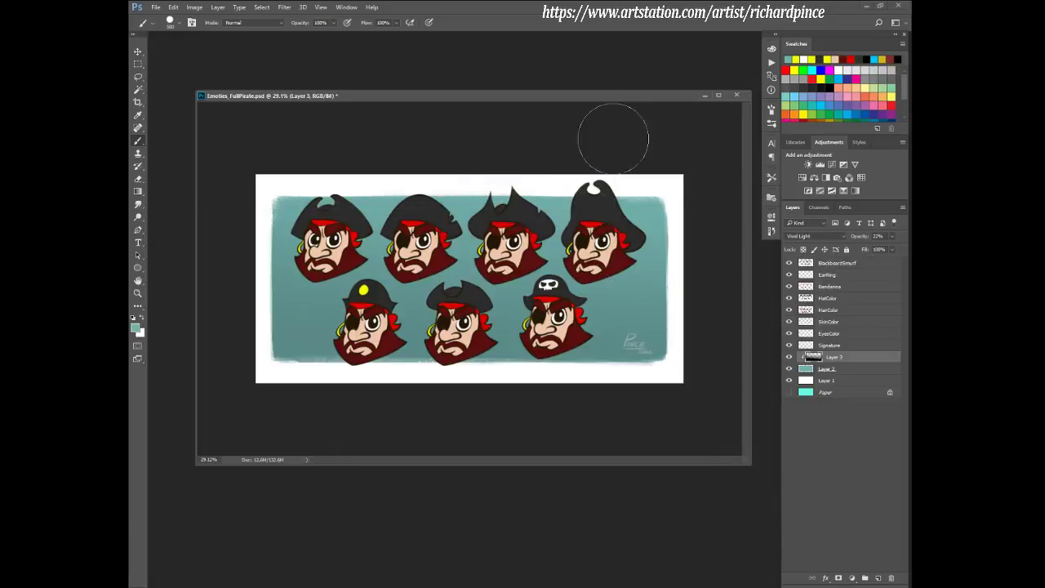
left_click_drag(600, 95, 610, 137)
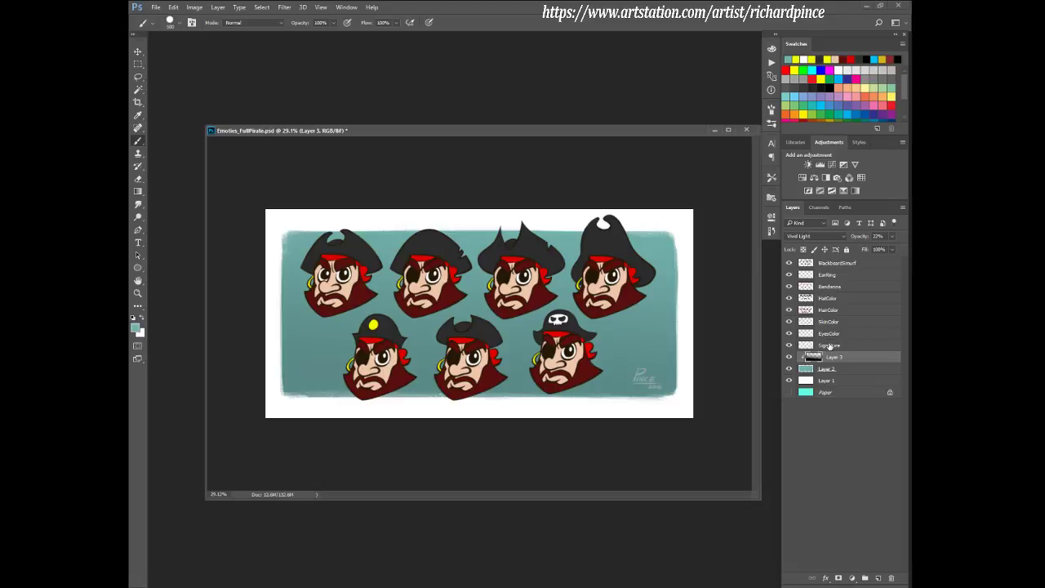
- Hide the Signature, Layer 3, Layer 2 and Layer 1 layers and delete the Paper layer
left_click_drag(789, 346, 787, 382)
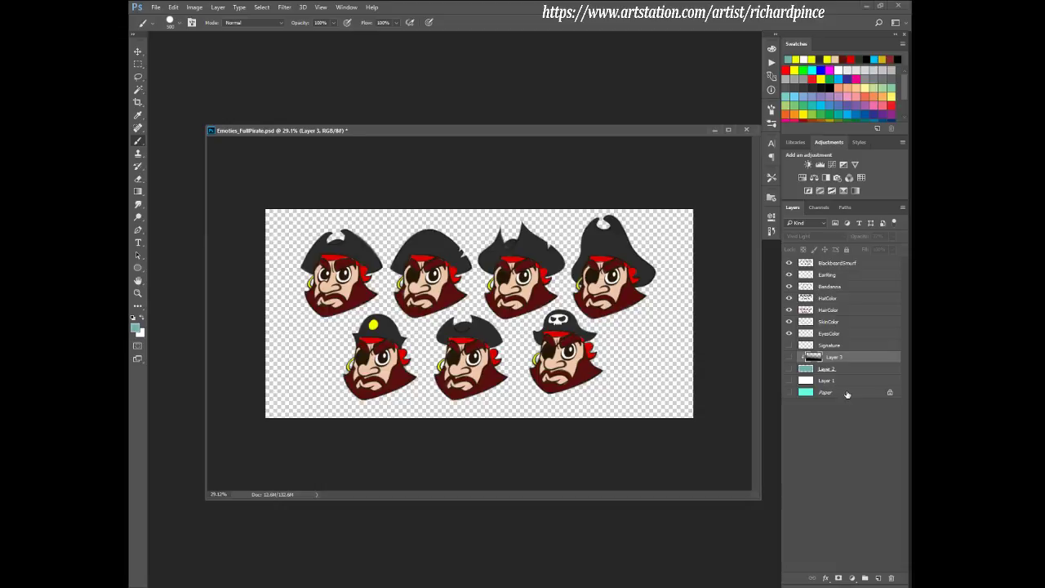
left_click_drag(846, 394, 891, 577)
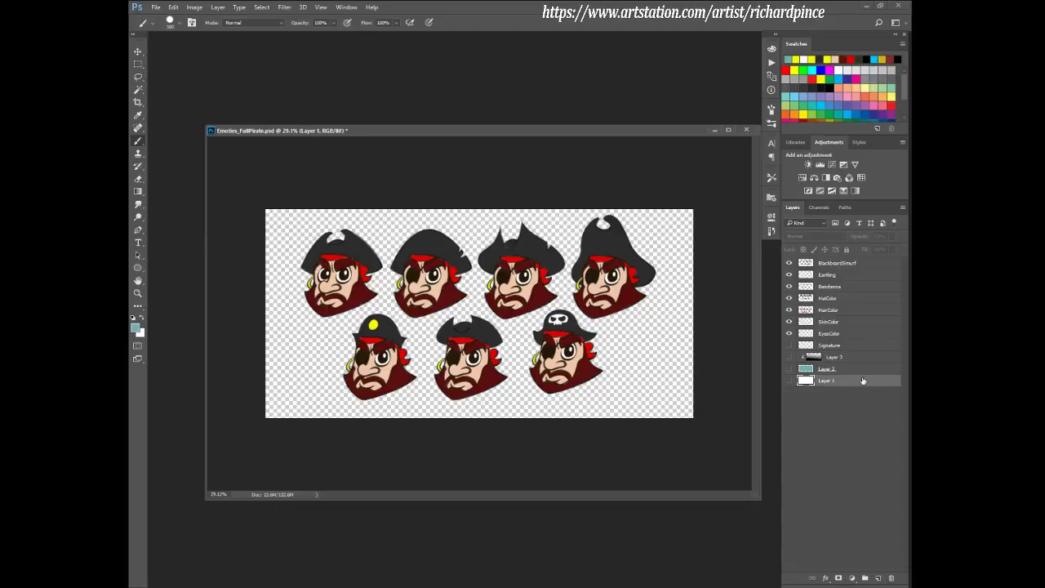
- Add a new layer above BlackbeardSmurf and merge the visible pirate artwork onto it with Apply Image
left_click(829, 334)
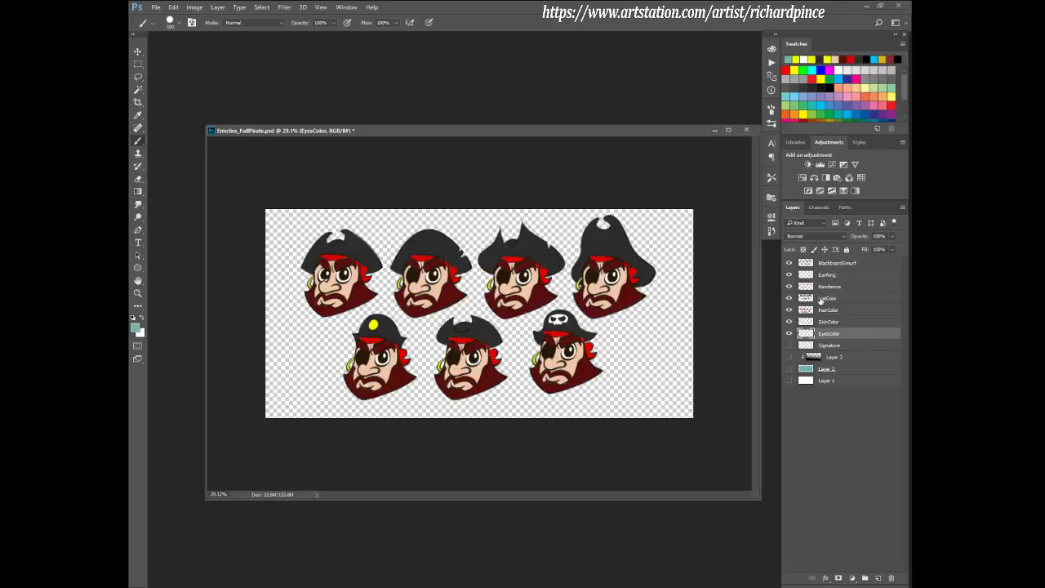
left_click(834, 267, "shift")
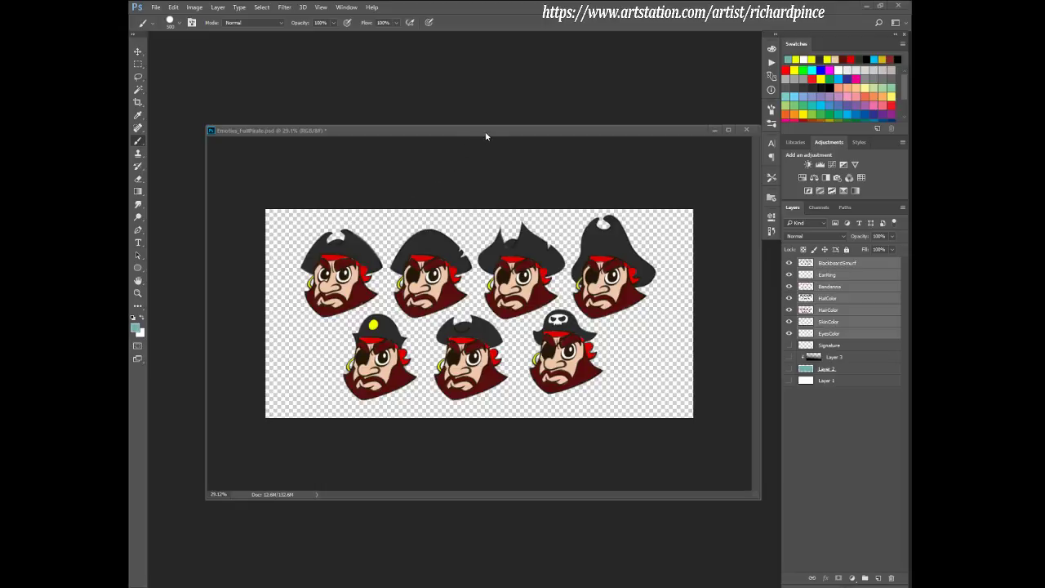
left_click_drag(485, 132, 483, 145)
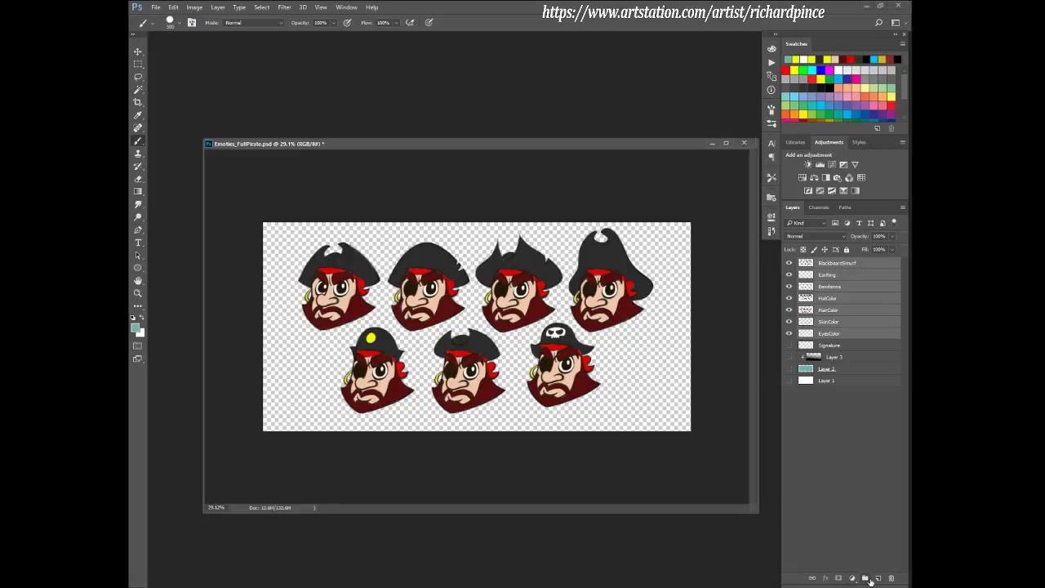
left_click(852, 262)
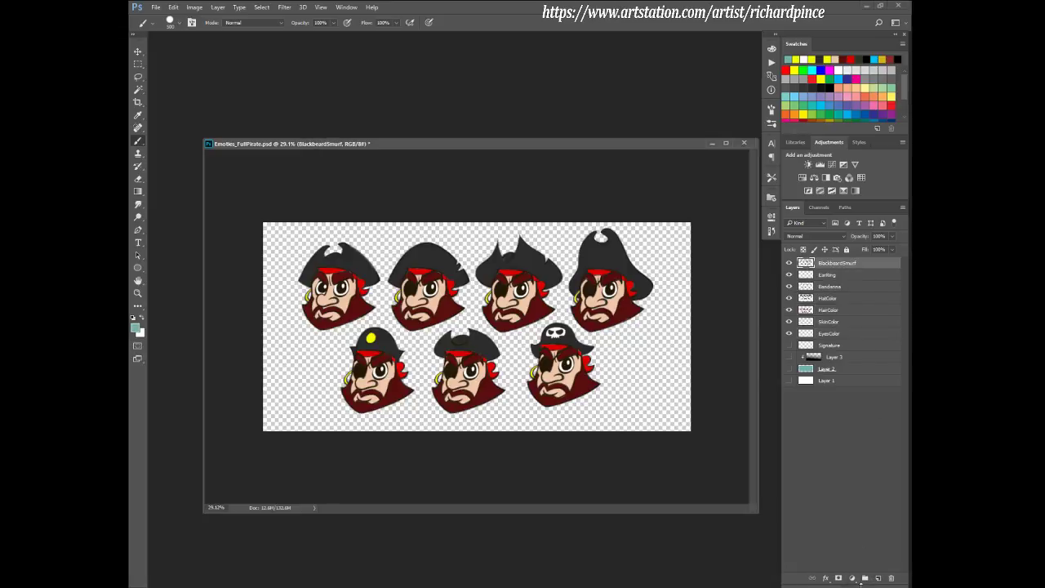
left_click(878, 577)
key("alt+i")
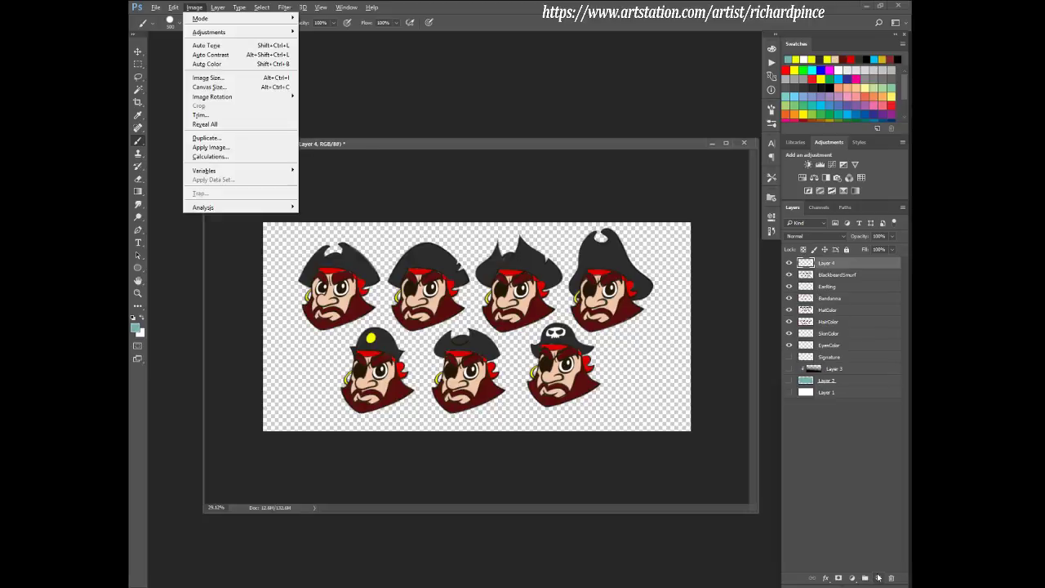
key("y")
key("Return")
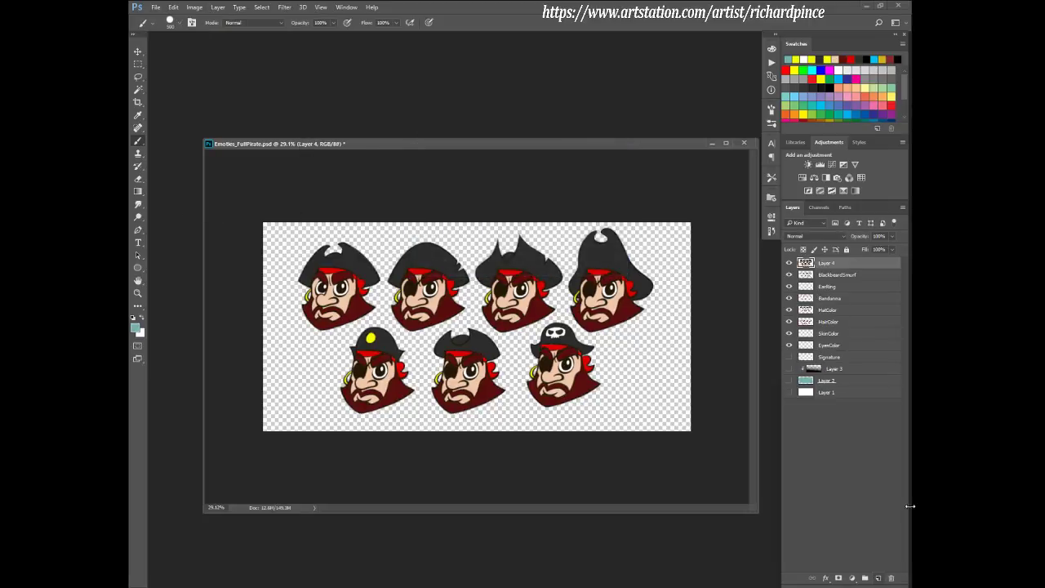
- Check the merged Layer 4 by toggling its visibility, and hide the original layers from BlackbeardSmurf through EyesColor
mouse_move(789, 280)
left_mouse_down()
mouse_move(788, 346)
mouse_move(788, 275)
left_mouse_up()
left_click(788, 263)
left_click(788, 263)
left_click(789, 263)
left_click(788, 263)
left_click_drag(788, 275, 788, 346)
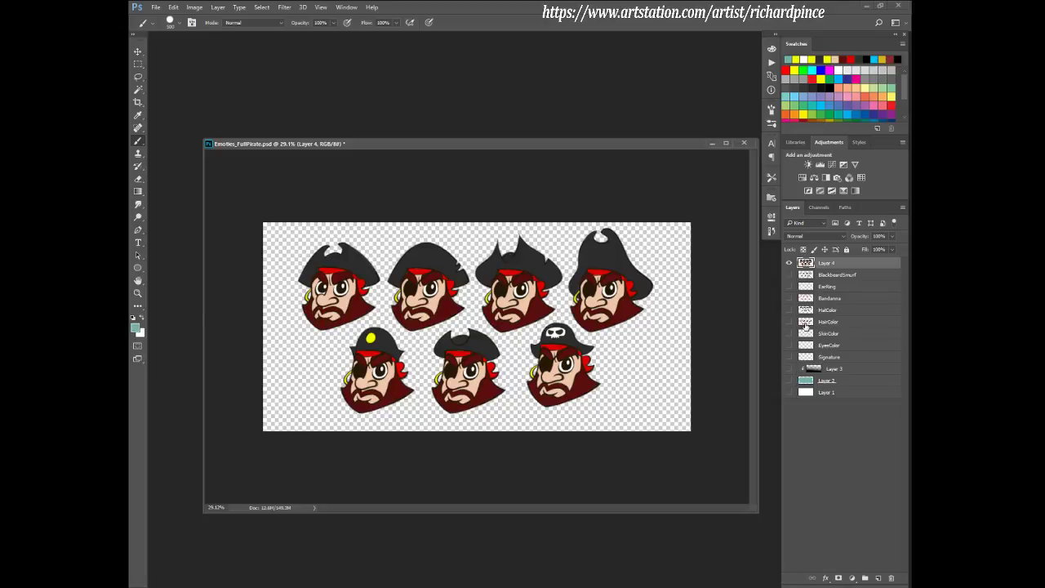
- Group the layers from BlackbeardSmurf through EyesColor and name the group OriginalLines
left_click(829, 277)
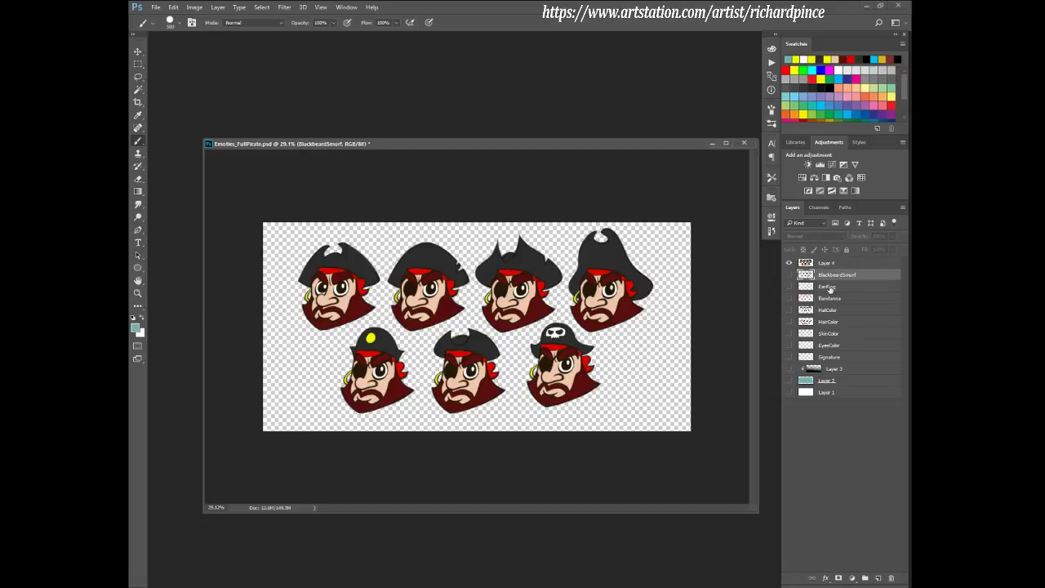
left_click(833, 348, "shift")
key("ctrl+g")
double_click(826, 275)
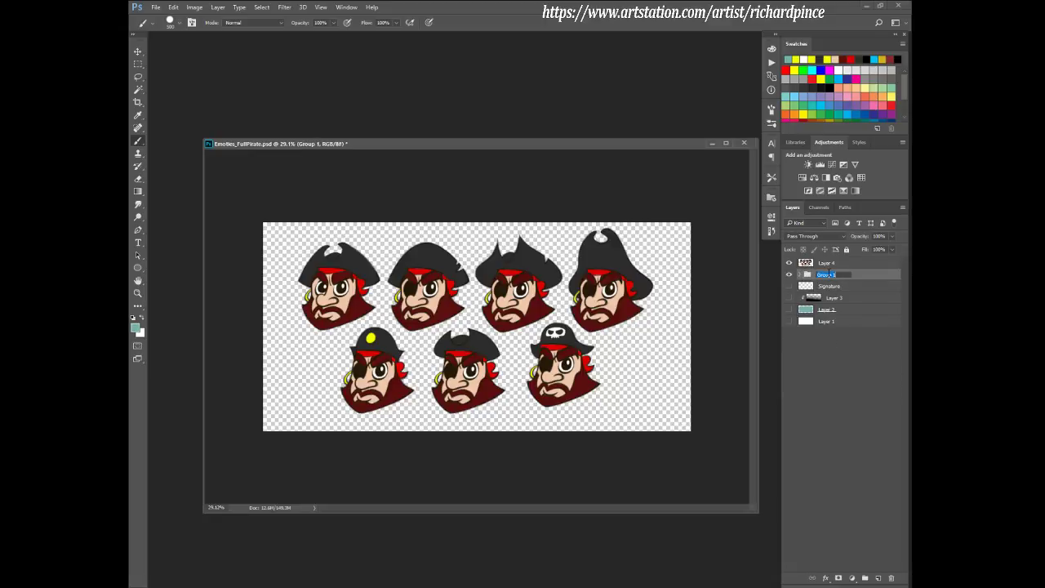
type("L")
type("rigonalLines")
key("Return")
- Move the OriginalLines group above Layer 4, hide it, show the signature and background layers again, and select Layer 4
mouse_move(826, 277)
left_mouse_down()
mouse_move(823, 261)
mouse_move(788, 295)
mouse_move(792, 336)
left_mouse_up()
left_click(821, 275)
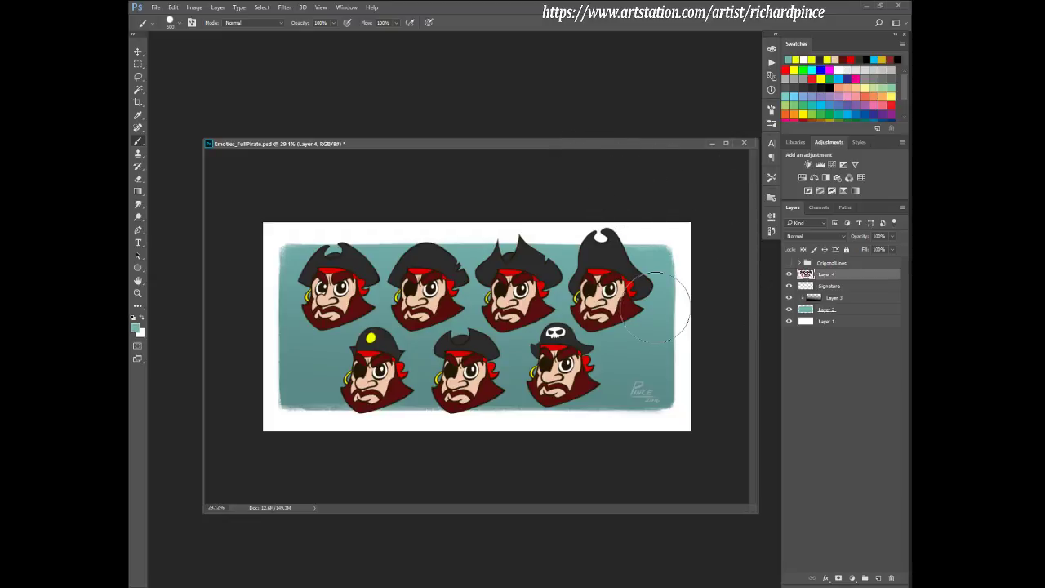
key("m")
scroll(563, 367, "up", 3)
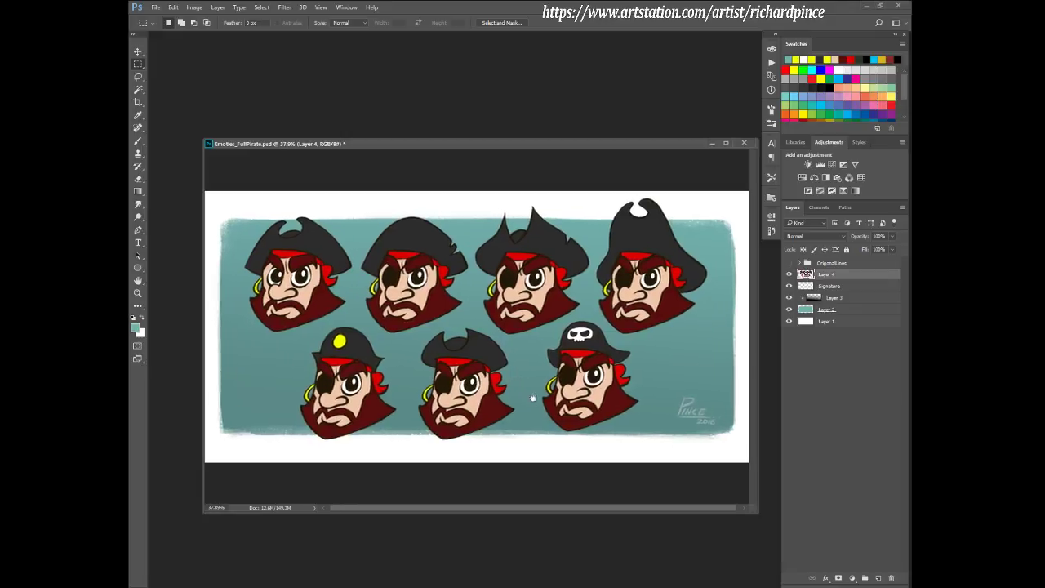
- Lasso the skull-hat head, align it over the middle head of the lower row, and move it back to the row's right end
key("l")
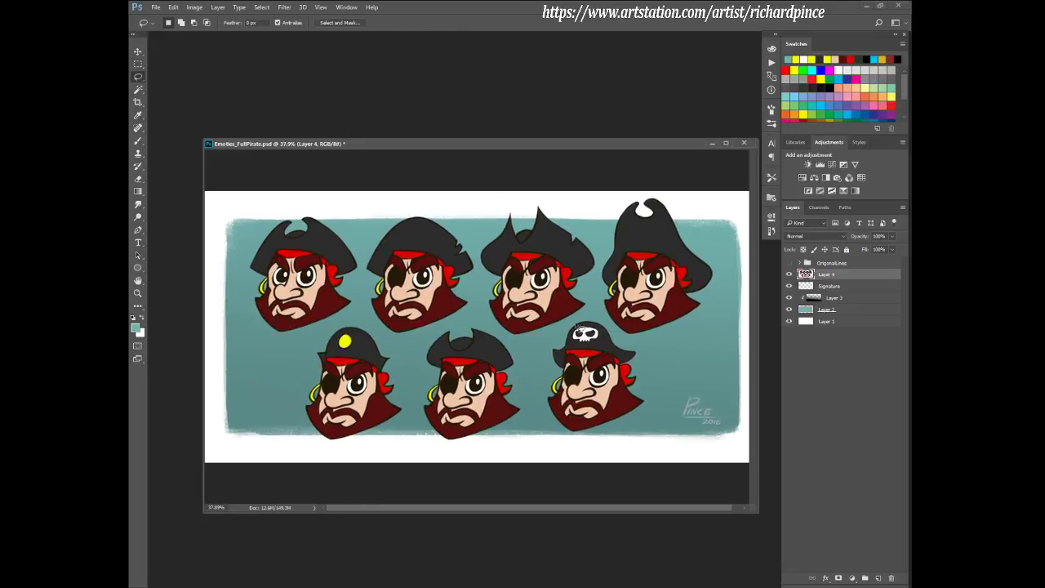
mouse_move(577, 324)
left_mouse_down()
mouse_move(540, 377)
mouse_move(541, 422)
mouse_move(588, 454)
mouse_move(659, 434)
mouse_move(669, 374)
mouse_move(599, 318)
mouse_move(579, 321)
mouse_move(590, 357)
mouse_move(477, 355)
left_mouse_up()
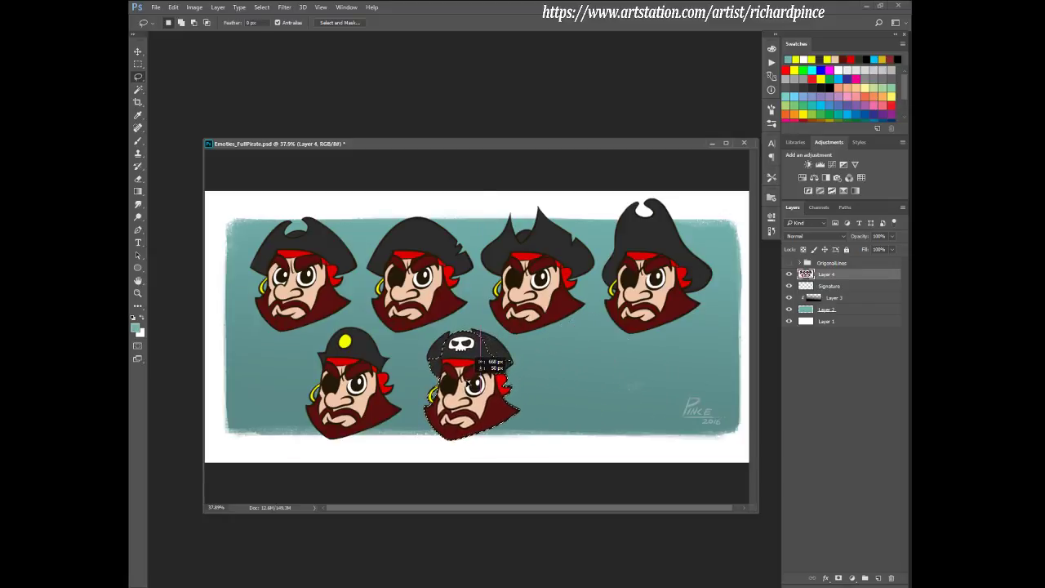
key("ctrl+shift+Right")
key("ctrl+shift+Right")
key("ctrl+shift+Right")
key("ctrl+shift+Right")
key("ctrl+shift+Right")
key("ctrl+shift+Right")
key("ctrl+shift+Right")
key("ctrl+shift+Right")
key("ctrl+shift+Right")
key("ctrl+shift+Right")
key("ctrl+shift+Right")
key("ctrl+shift+Right")
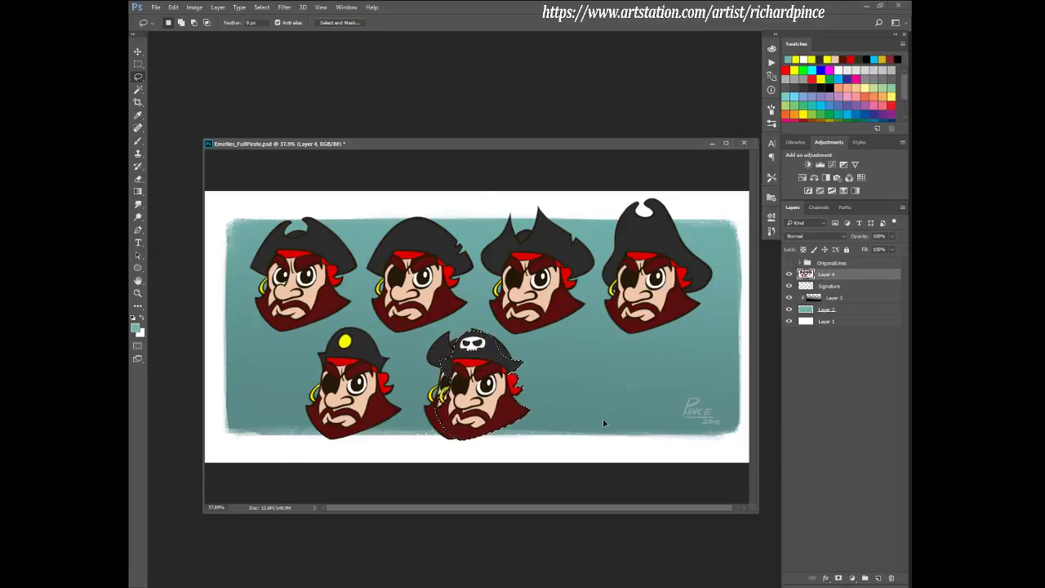
key("ctrl+shift+Right")
key("ctrl+shift+Right")
key("ctrl+shift+Right")
key("ctrl+shift+Right")
key("ctrl+shift+Right")
key("ctrl+shift+Right")
key("ctrl+shift+Right")
key("ctrl+shift+Right")
key("ctrl+shift+Right")
key("ctrl+shift+Right")
key("ctrl+shift+Right")
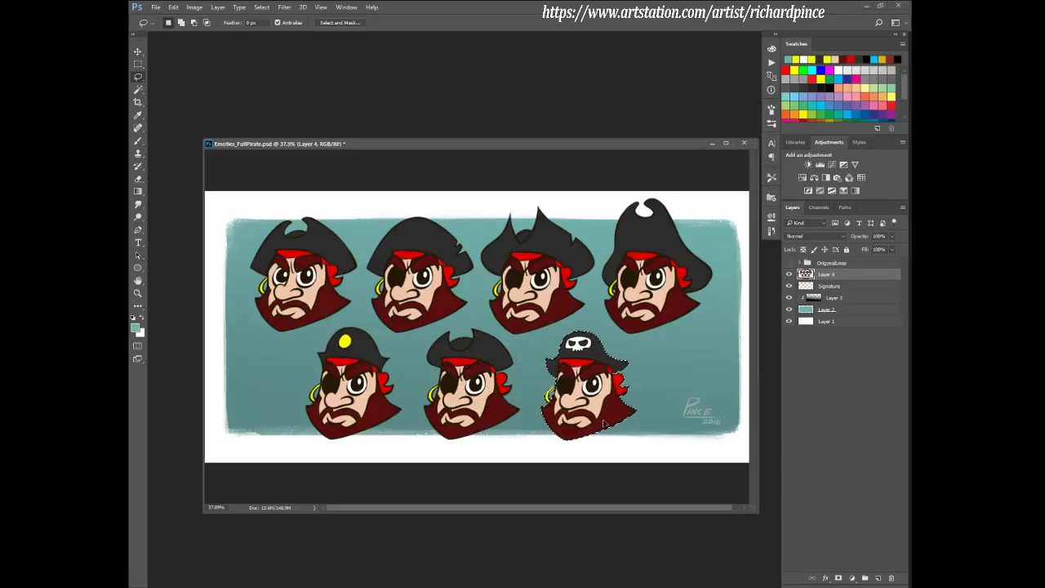
key("ctrl+Left")
key("ctrl+Left")
key("ctrl+Left")
key("ctrl+Left")
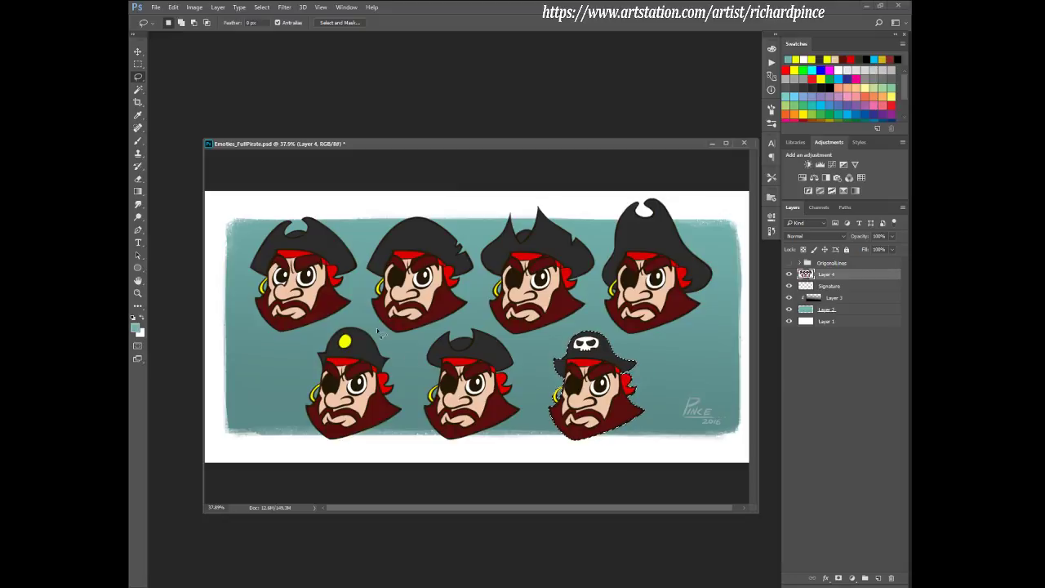
key("ctrl+d")
- Lasso the lower-row head with the yellow hat badge, shift it slightly left, and deselect it
mouse_move(394, 342)
left_mouse_down()
mouse_move(404, 421)
mouse_move(372, 453)
mouse_move(313, 456)
mouse_move(283, 412)
mouse_move(292, 360)
mouse_move(374, 324)
left_mouse_up()
mouse_move(387, 382)
left_mouse_down()
mouse_move(493, 382)
mouse_move(354, 387)
left_mouse_up()
key("ctrl+d")
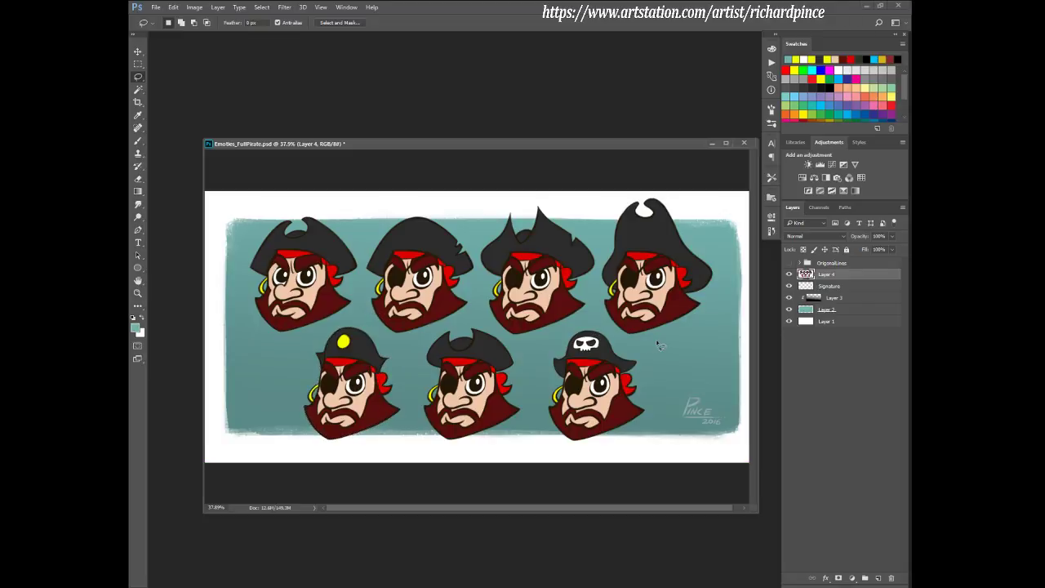
- Shift the tall-hat head slightly right, and lasso and fine-tune the second head of the upper row
mouse_move(643, 196)
left_mouse_down()
mouse_move(619, 210)
mouse_move(595, 307)
mouse_move(605, 330)
mouse_move(665, 350)
mouse_move(720, 317)
mouse_move(732, 237)
mouse_move(675, 181)
mouse_move(645, 194)
left_mouse_up()
mouse_move(653, 267)
left_mouse_down()
mouse_move(533, 268)
mouse_move(657, 271)
left_mouse_up()
key("ctrl+d")
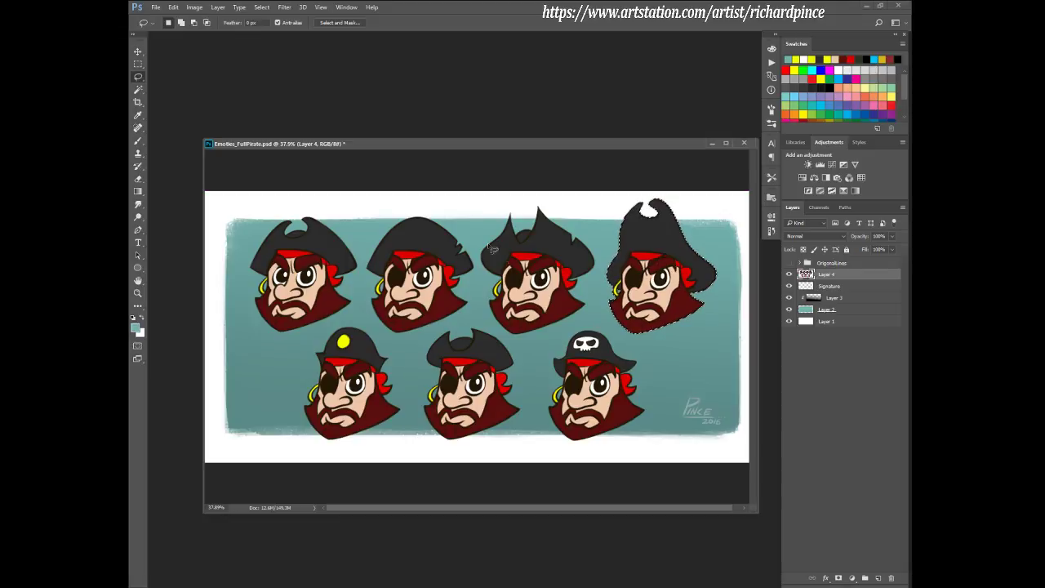
mouse_move(481, 270)
left_mouse_down()
mouse_move(470, 315)
mouse_move(442, 329)
mouse_move(391, 337)
mouse_move(369, 320)
mouse_move(361, 276)
mouse_move(374, 216)
mouse_move(407, 196)
mouse_move(470, 225)
left_mouse_up()
mouse_move(418, 281)
left_mouse_down()
mouse_move(539, 281)
mouse_move(420, 280)
left_mouse_up()
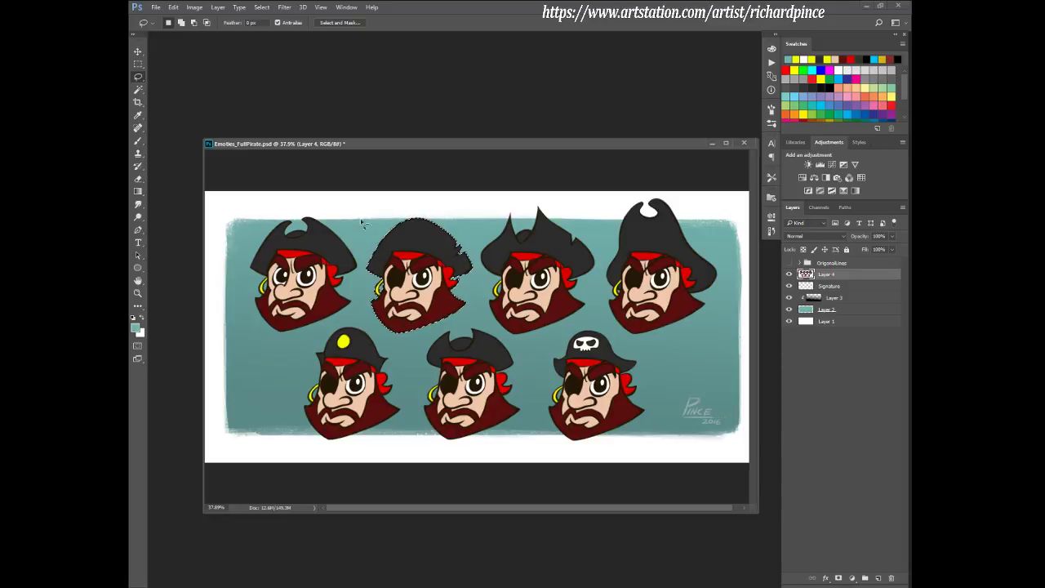
- Lasso the first upper-row head, align it over the second head, and shift it back to the row's left end
mouse_move(357, 216)
left_mouse_down()
mouse_move(366, 270)
mouse_move(337, 328)
mouse_move(263, 351)
mouse_move(257, 208)
mouse_move(331, 205)
mouse_move(356, 216)
left_mouse_up()
left_click_drag(306, 273, 418, 274)
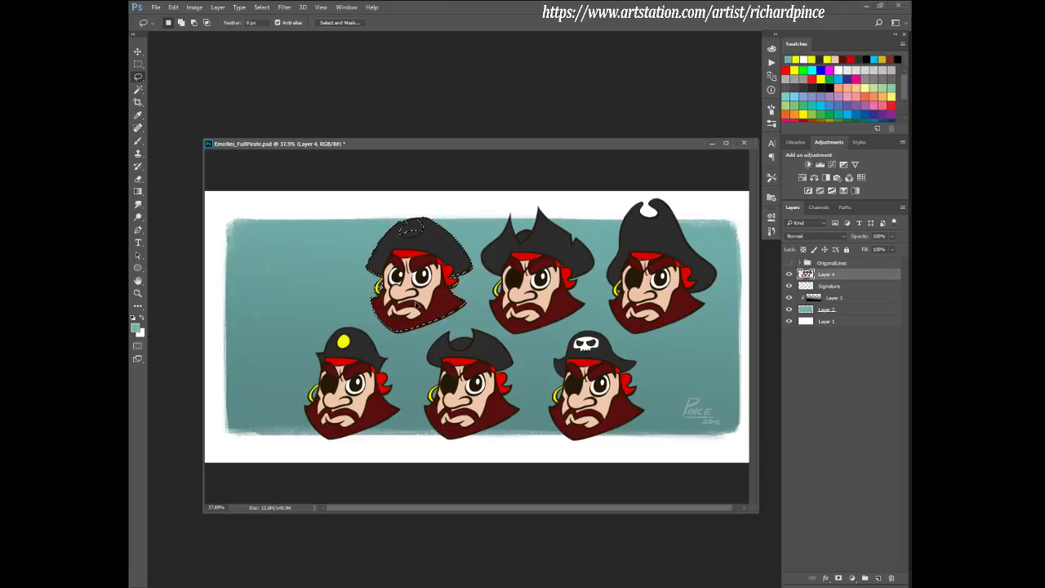
key("ctrl+alt+shift+Left")
key("ctrl+alt+shift+Left")
key("ctrl+alt+shift+Left")
key("ctrl+alt+shift+Left")
key("ctrl+alt+shift+Left")
key("ctrl+alt+shift+Left")
key("ctrl+alt+shift+Left")
key("ctrl+alt+shift+Left")
key("ctrl+alt+shift+Left")
key("ctrl+alt+shift+Left")
key("ctrl+alt+shift+Left")
key("ctrl+alt+shift+Left")
key("ctrl+alt+shift+Left")
key("ctrl+alt+shift+Left")
key("ctrl+alt+shift+Left")
key("ctrl+alt+shift+Left")
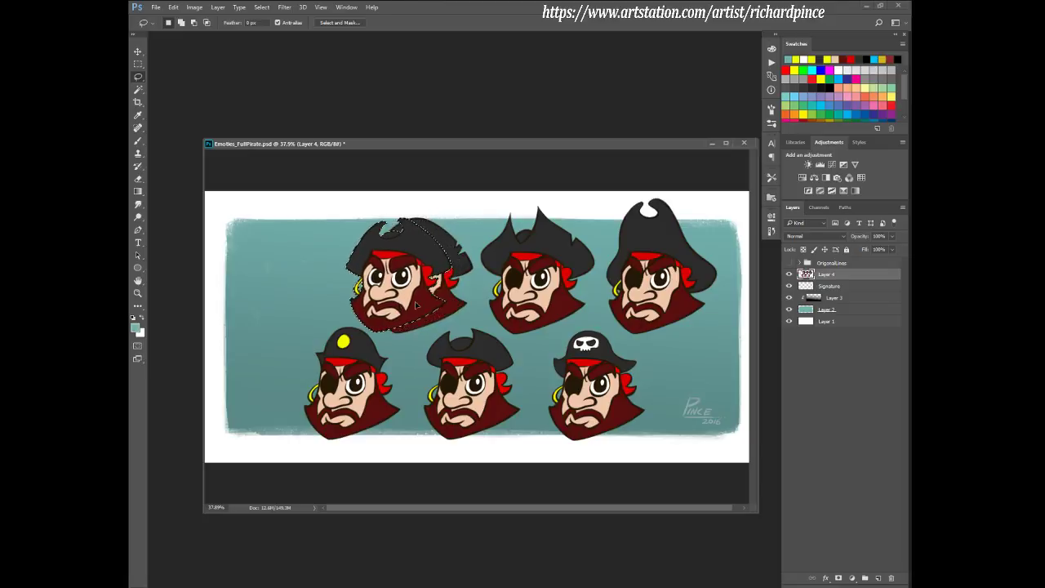
key("ctrl+alt+shift+Left")
key("ctrl+alt+shift+Left")
key("ctrl+alt+shift+Left")
key("ctrl+alt+shift+Left")
key("ctrl+alt+shift+Left")
key("ctrl+alt+shift+Left")
key("ctrl+alt+shift+Left")
key("ctrl+alt+shift+Left")
key("ctrl+alt+shift+Left")
key("ctrl+alt+shift+Left")
key("ctrl+alt+shift+Left")
key("ctrl+alt+shift+Left")
key("ctrl+alt+shift+Left")
key("ctrl+alt+shift+Left")
key("ctrl+alt+shift+Left")
key("ctrl+alt+shift+Left")
key("ctrl+alt+shift+Left")
key("ctrl+alt+shift+Left")
key("ctrl+alt+shift+Left")
key("ctrl+alt+shift+Left")
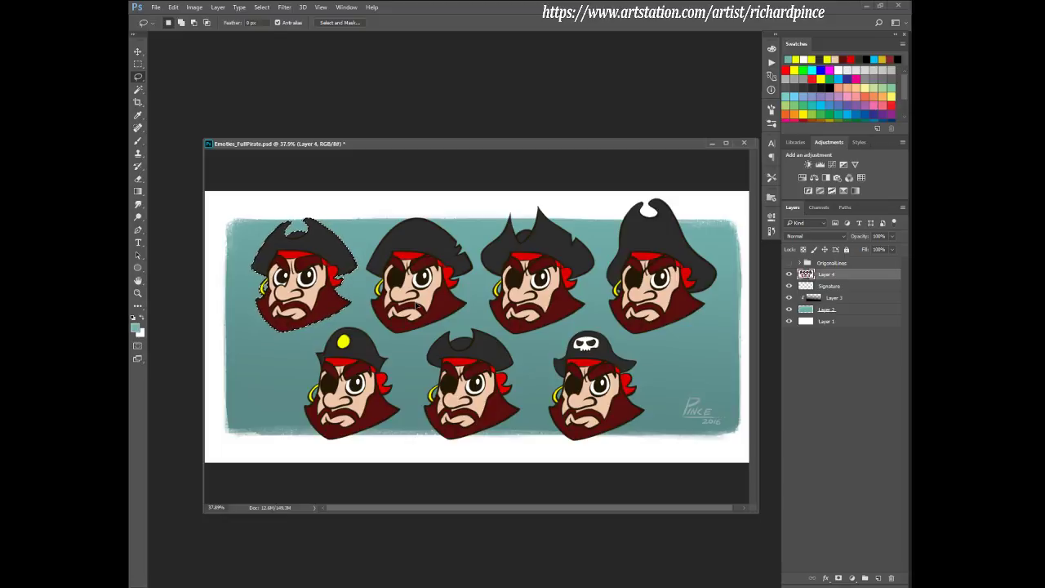
key("ctrl+alt+shift+Left")
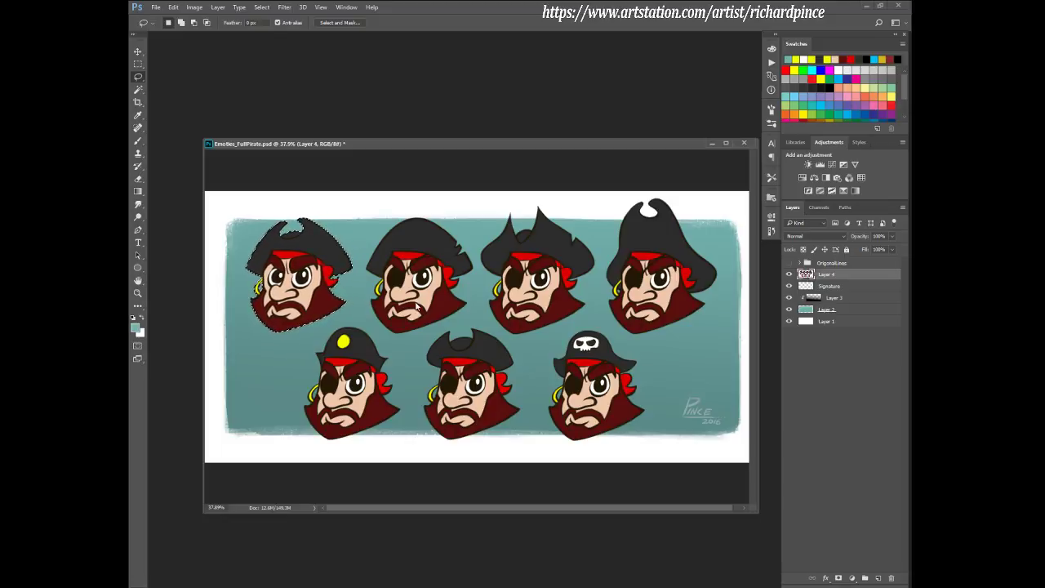
key("ctrl+alt+shift+Left")
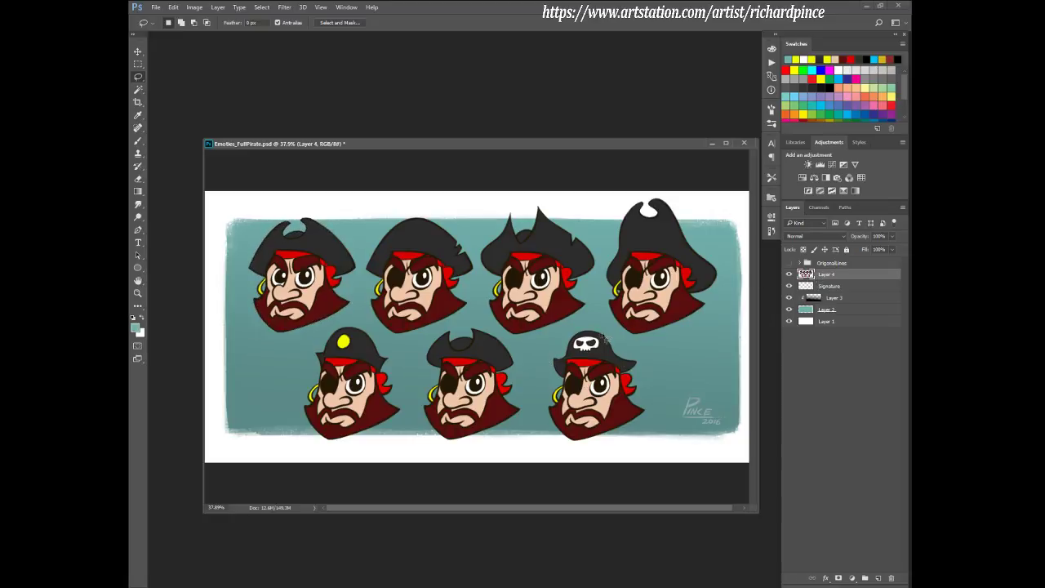
- Enlarge all the pirate heads on Layer 4 to about 102.7% and center them on the teal panel
key("ctrl+t")
left_click_drag(716, 197, 720, 195)
left_click_drag(245, 441, 239, 448)
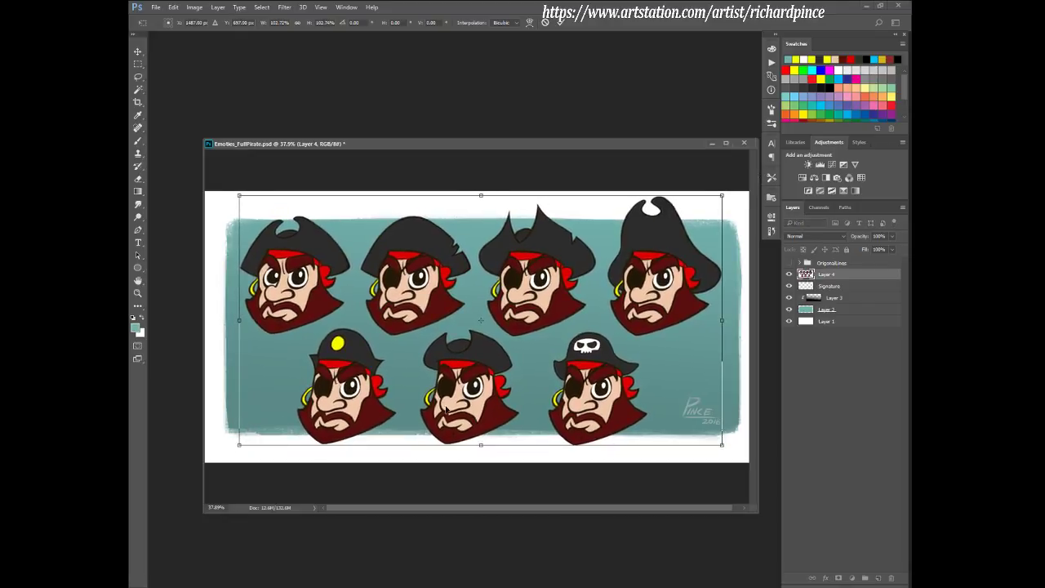
left_click_drag(444, 409, 490, 381)
key("Return")
key("l")
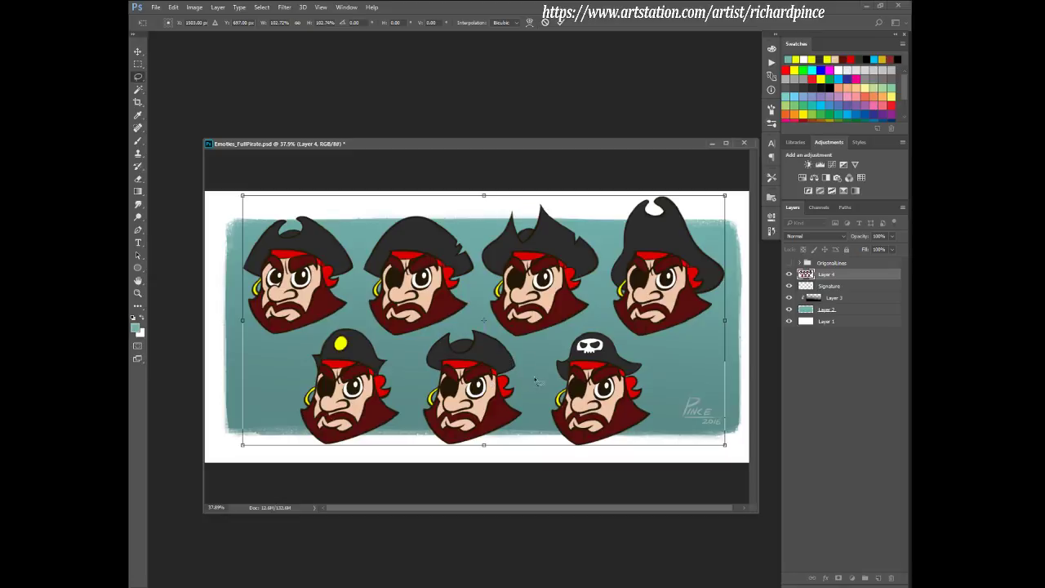
- Sharpen Layer 4 with Unsharp Mask at a 1.8-pixel radius and threshold 5, raising the amount above 88%
left_click(284, 7)
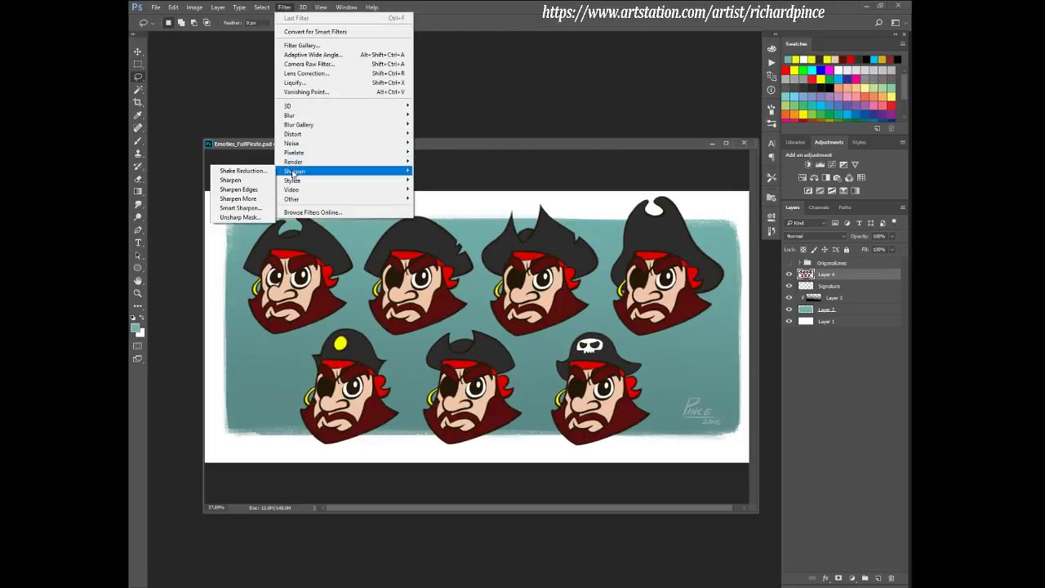
mouse_move(318, 173)
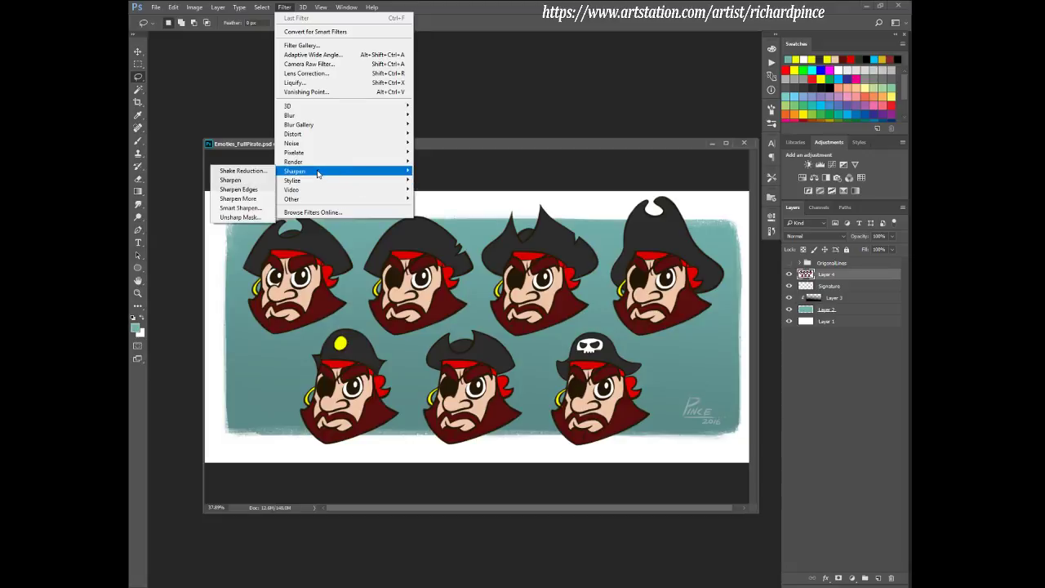
left_click(238, 217)
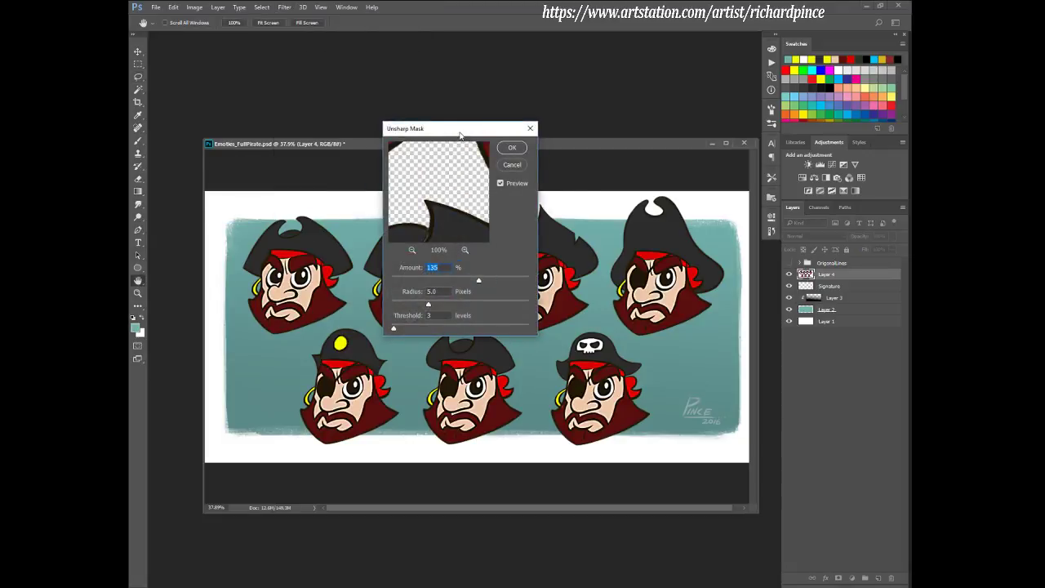
left_click_drag(461, 128, 636, 20)
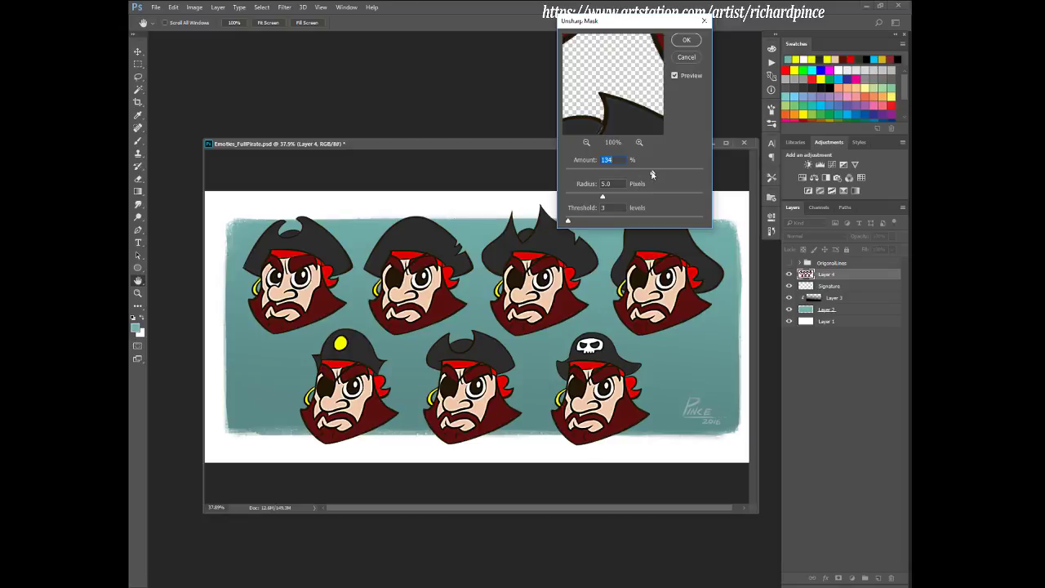
left_click_drag(652, 172, 518, 195)
left_click_drag(565, 173, 630, 173)
left_click_drag(566, 197, 569, 222)
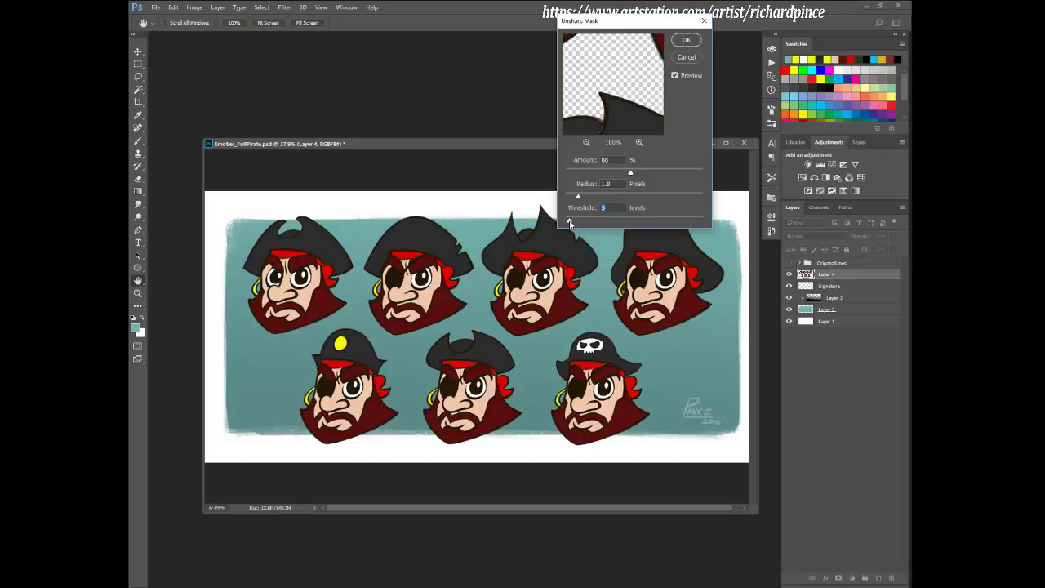
mouse_move(632, 173)
left_mouse_down()
mouse_move(667, 174)
mouse_move(649, 174)
left_mouse_up()
left_click(693, 42)
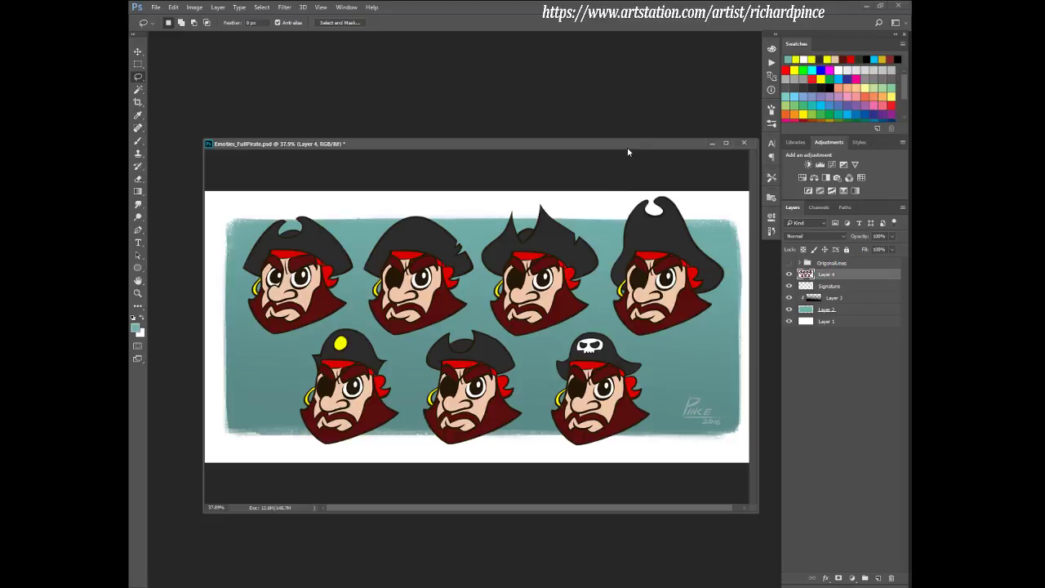
- Save the Emoties_FullPirate.psd document
left_click_drag(626, 148, 621, 128)
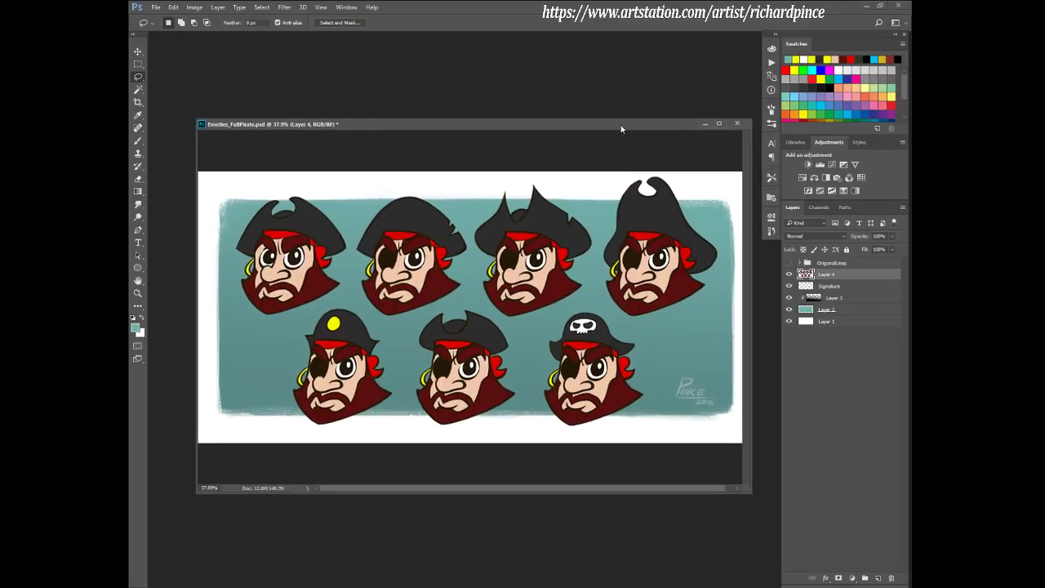
left_click(155, 7)
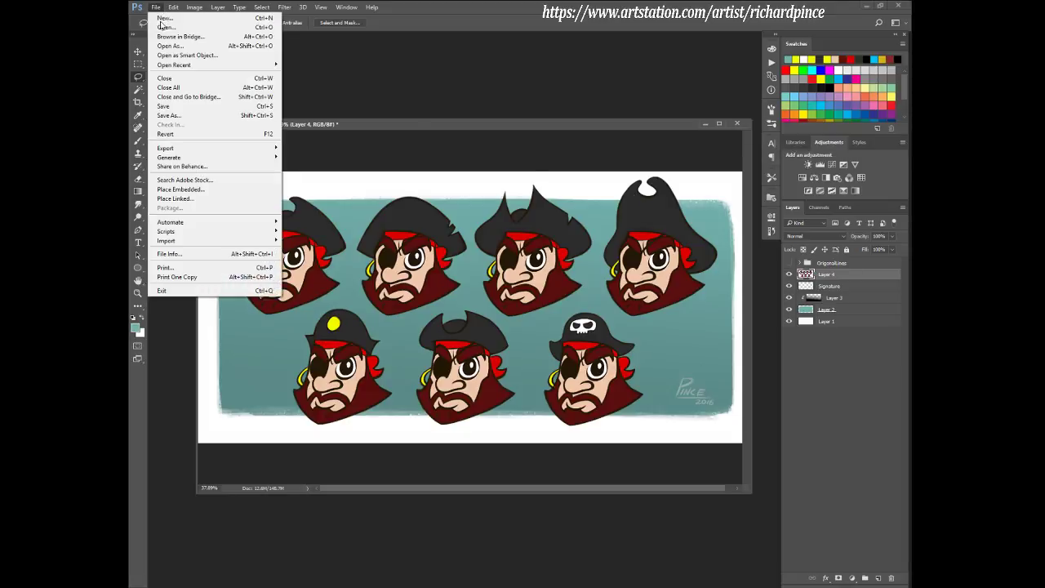
left_click(167, 106)
left_click_drag(319, 129, 321, 133)
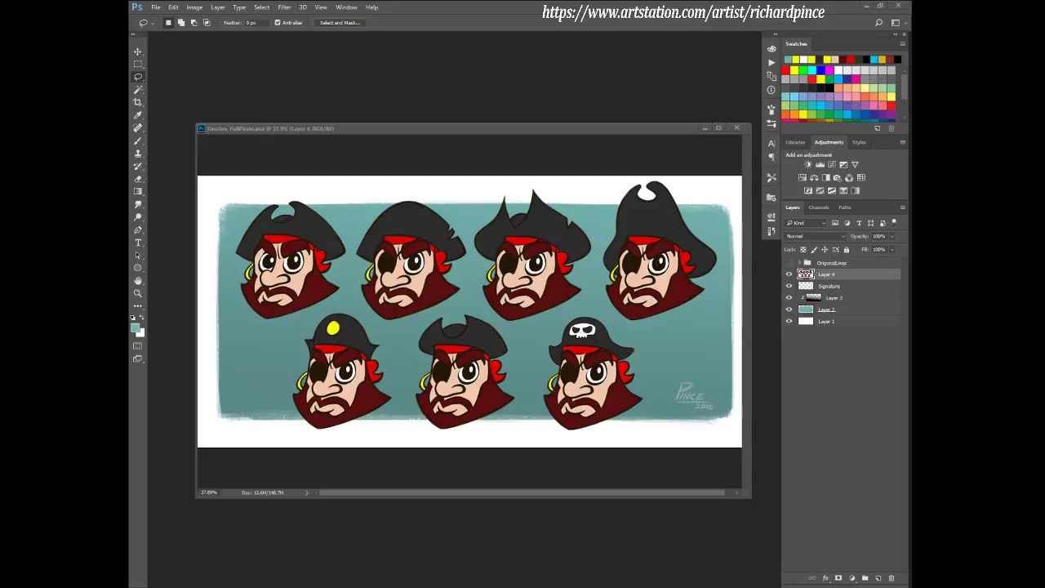
- Place the noise image above Layer 4 and enlarge it to about 150% so it covers the artwork
left_click_drag(129, 351, 496, 367)
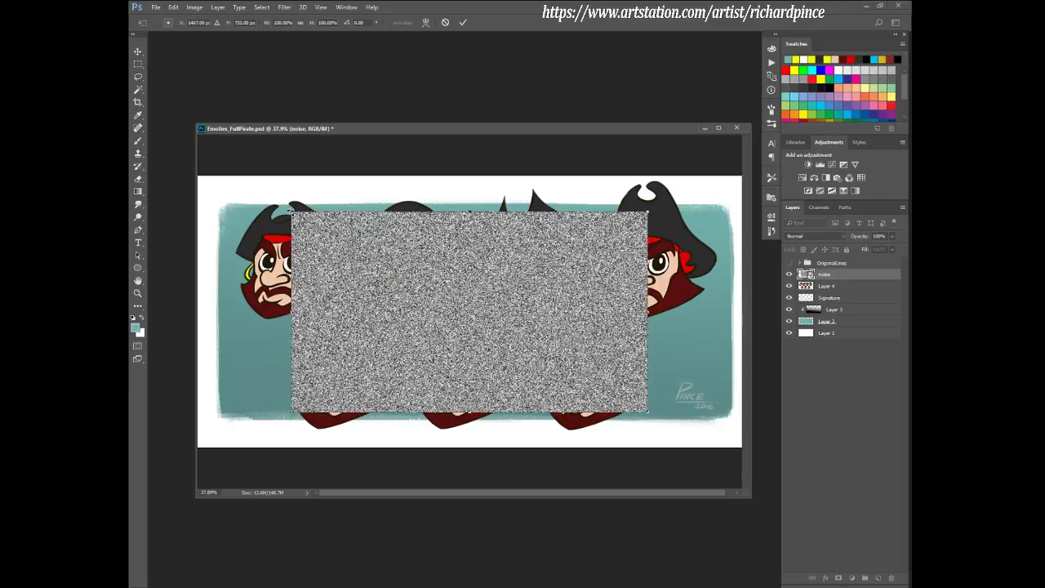
left_click_drag(292, 214, 208, 165)
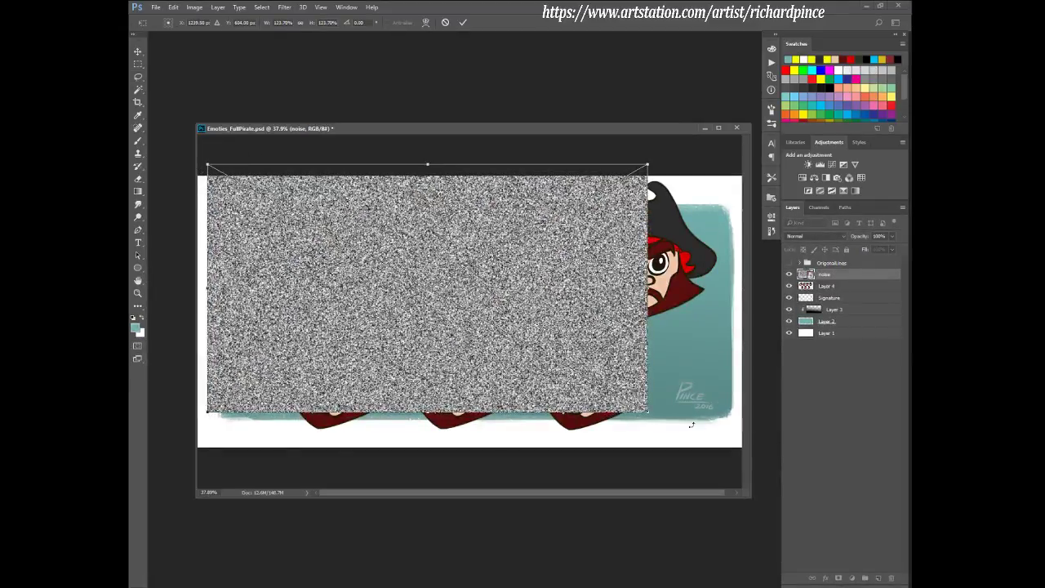
left_click_drag(648, 412, 742, 441)
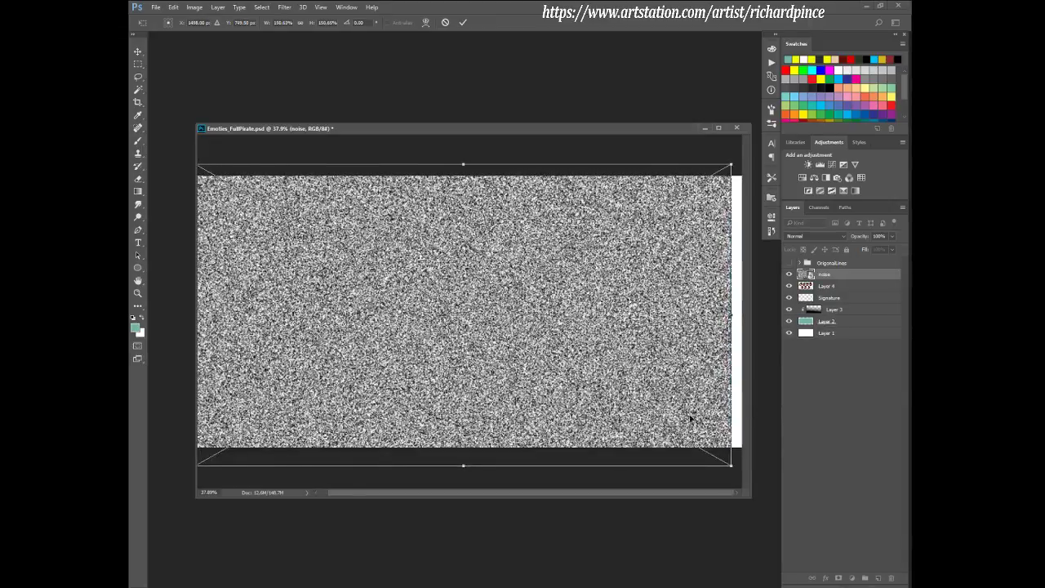
key("Return")
key("l")
- Compare blend modes for the noise layer and set it to Color Burn
left_click(844, 237)
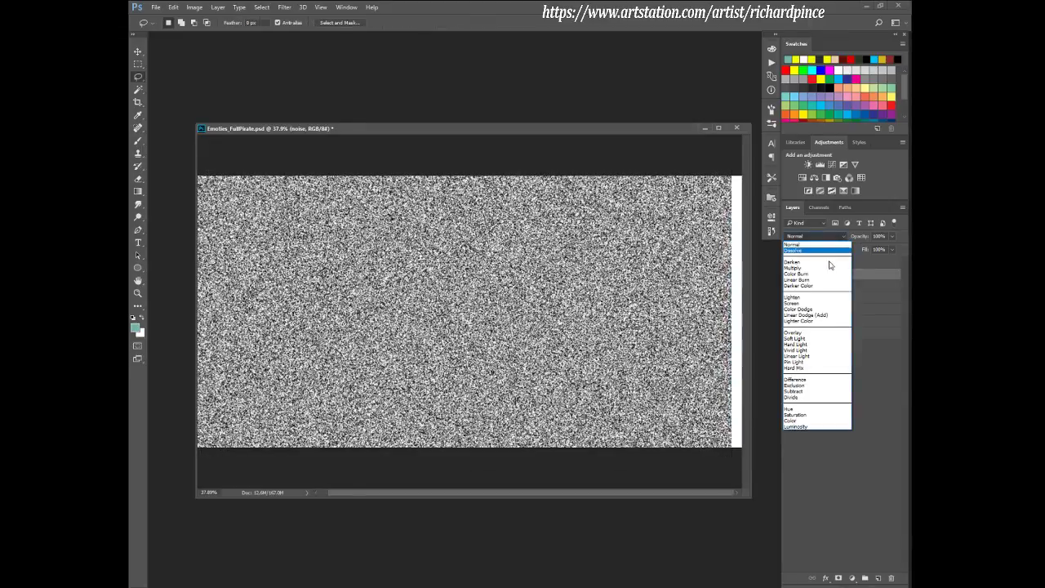
left_click(836, 279)
key("Down")
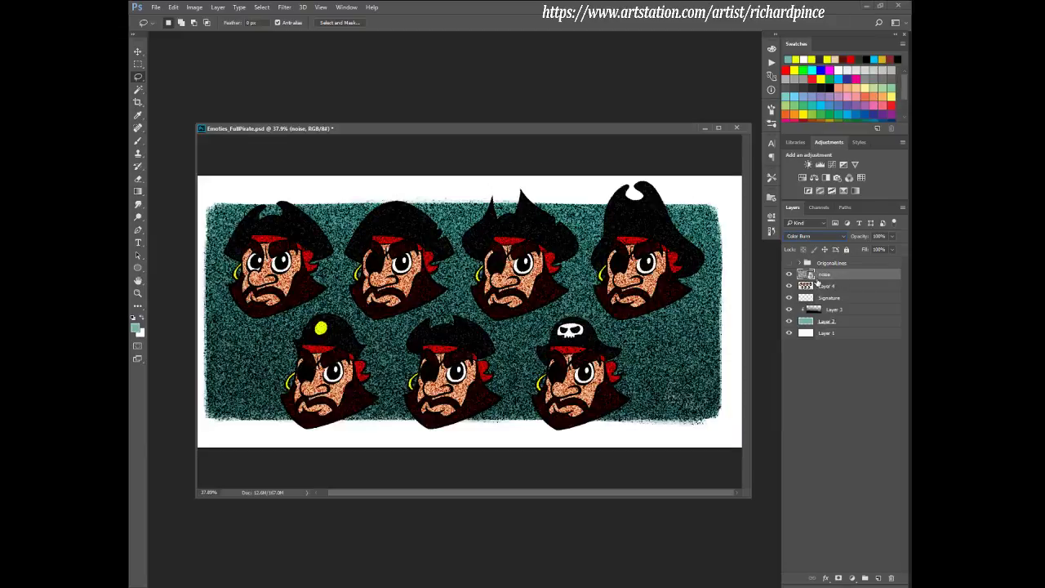
key("Up")
key("Down")
- Try clipping the noise layer to Layer 4, release the clipping, and lower the noise layer's opacity to 5%
left_click(850, 280, "alt")
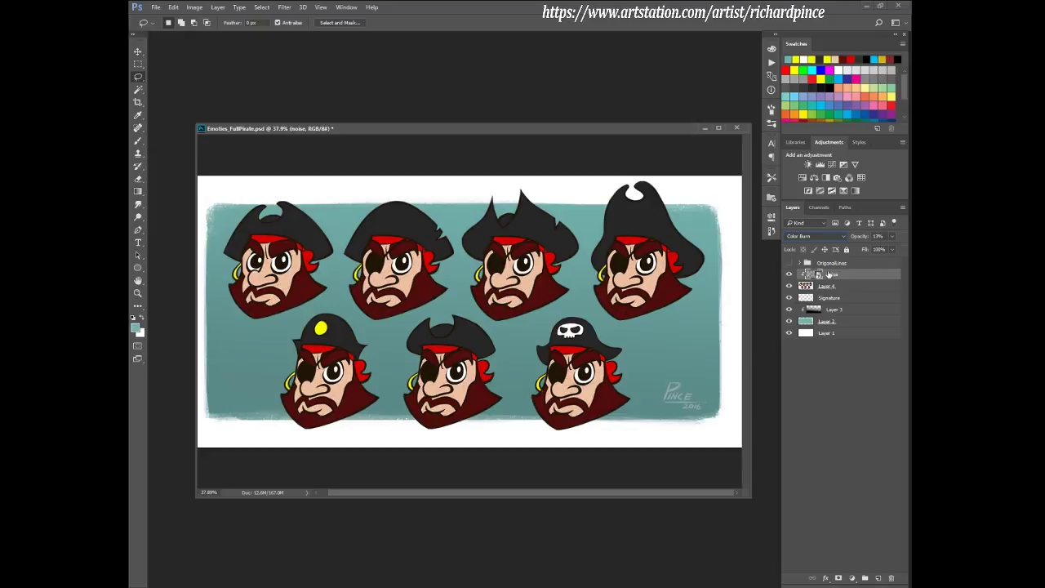
key("Return")
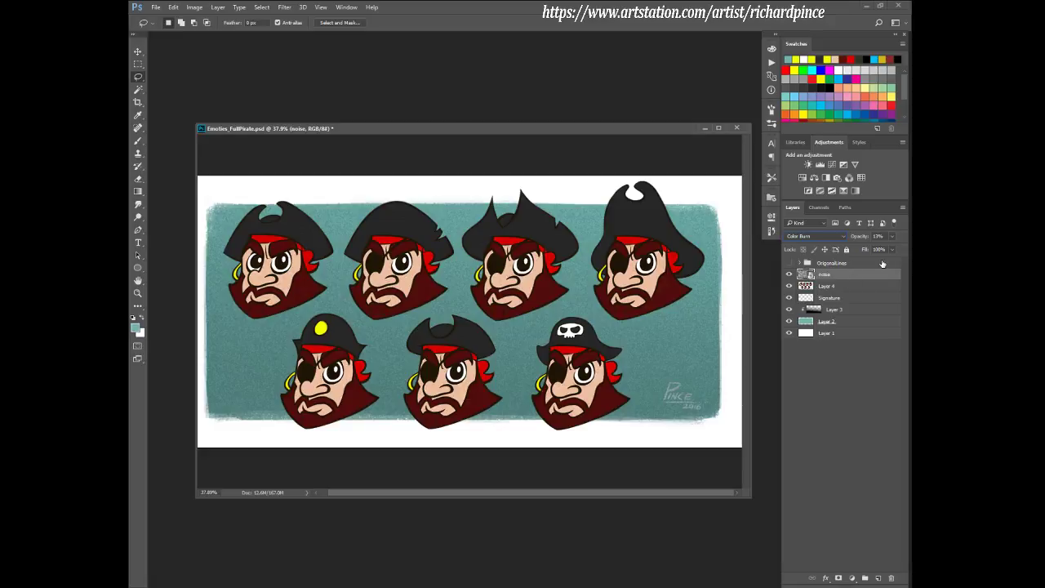
left_click_drag(892, 236, 861, 251)
left_click_drag(860, 251, 859, 250)
- Widen the document window, and shrink the signature into the lower-right corner of the teal panel
left_click_drag(499, 130, 484, 114)
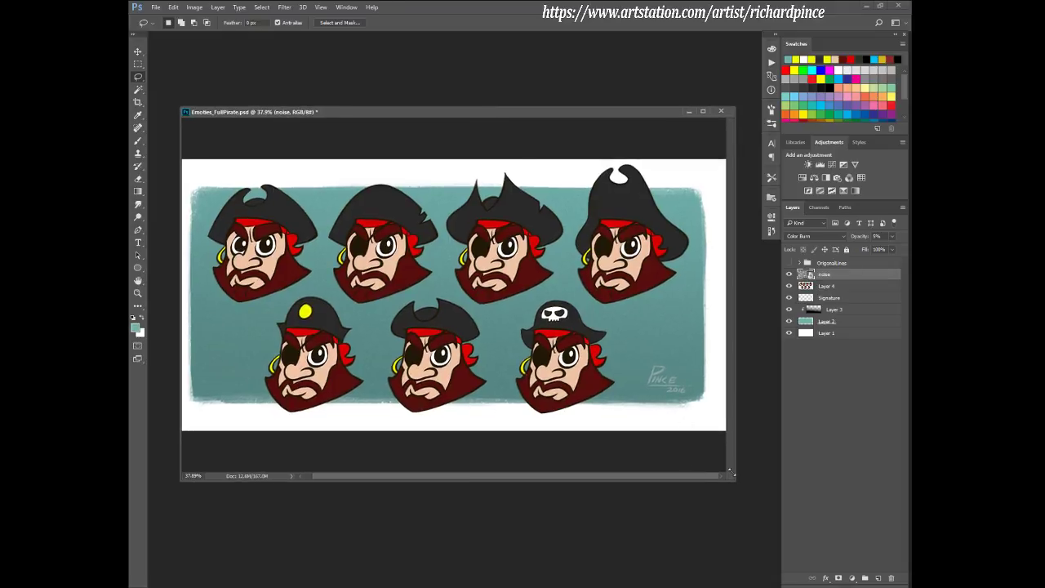
mouse_move(734, 481)
left_mouse_down()
mouse_move(788, 447)
mouse_move(784, 437)
left_mouse_up()
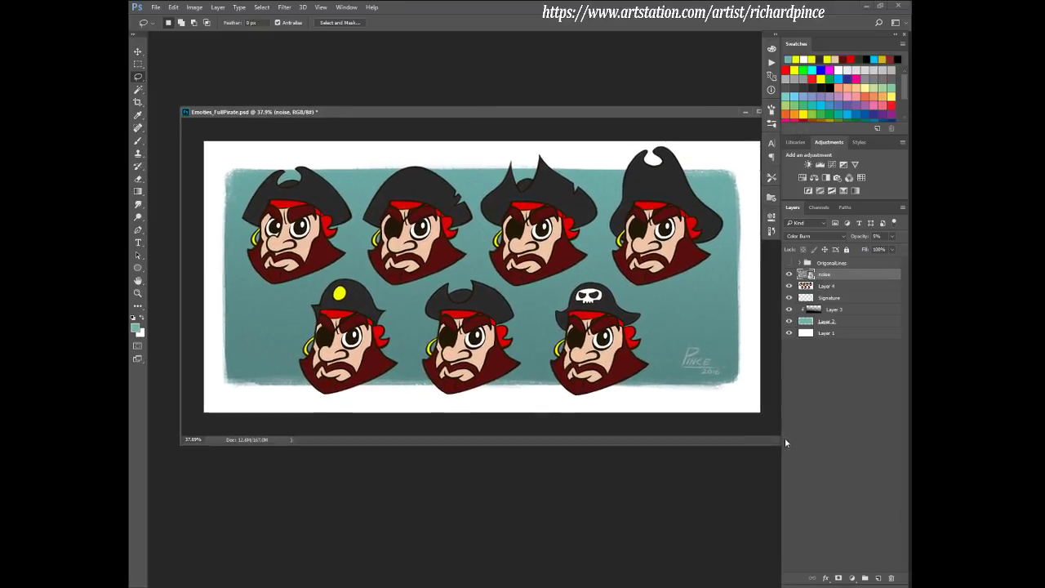
left_click(828, 298)
key("ctrl+t")
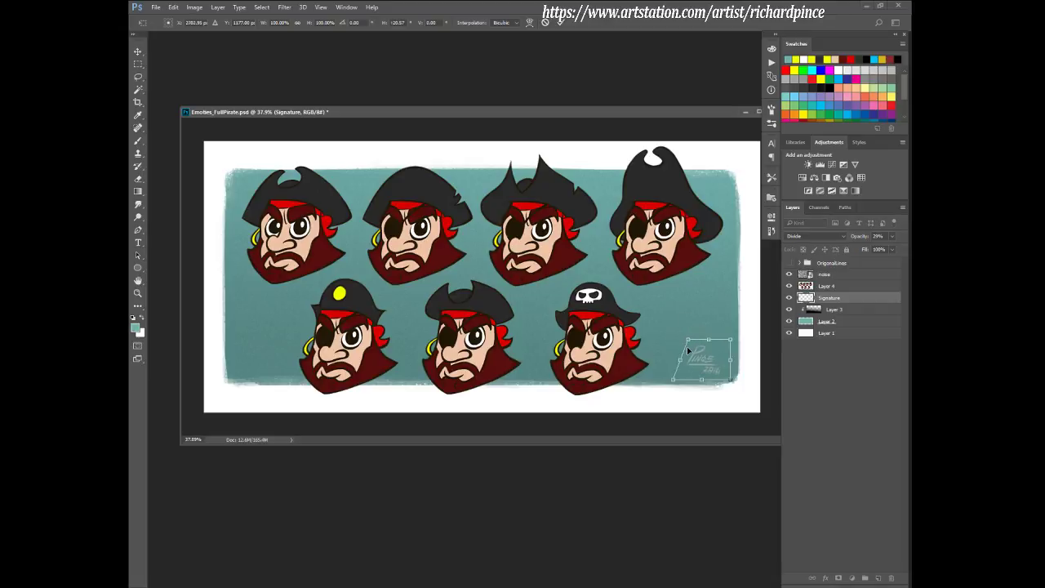
mouse_move(671, 338)
left_mouse_down()
mouse_move(693, 344)
mouse_move(701, 368)
left_mouse_up()
key("Return")
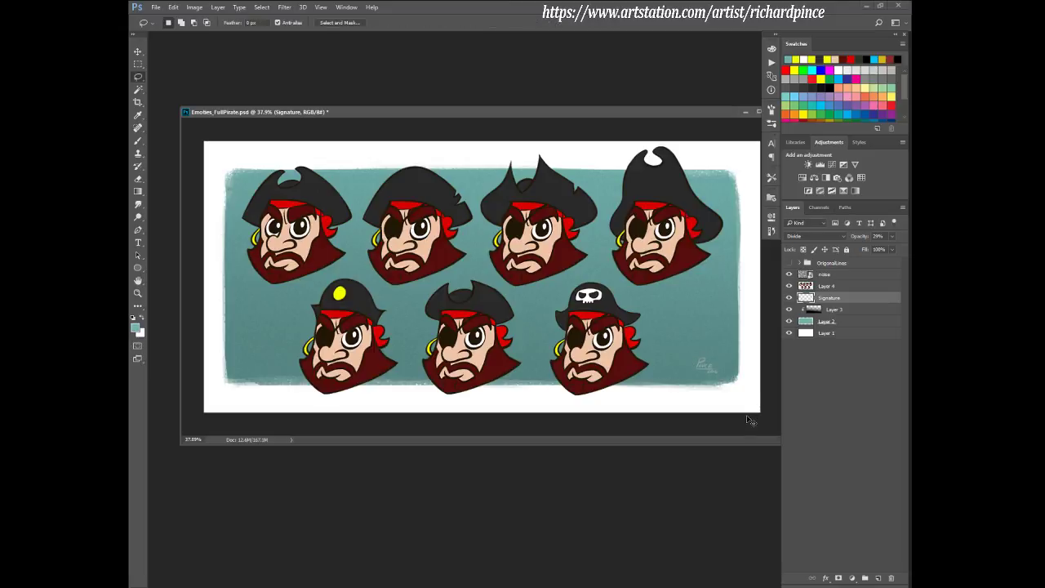
- Try strengthening the signature with a Levels adjustment, raising the black input level to 97
key("ctrl+u")
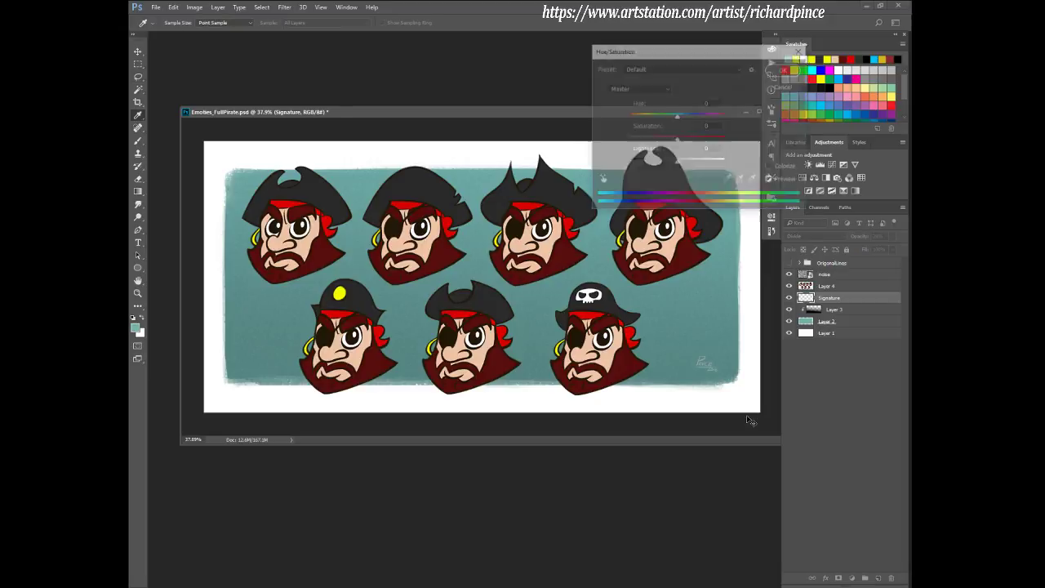
key("Escape")
key("ctrl+l")
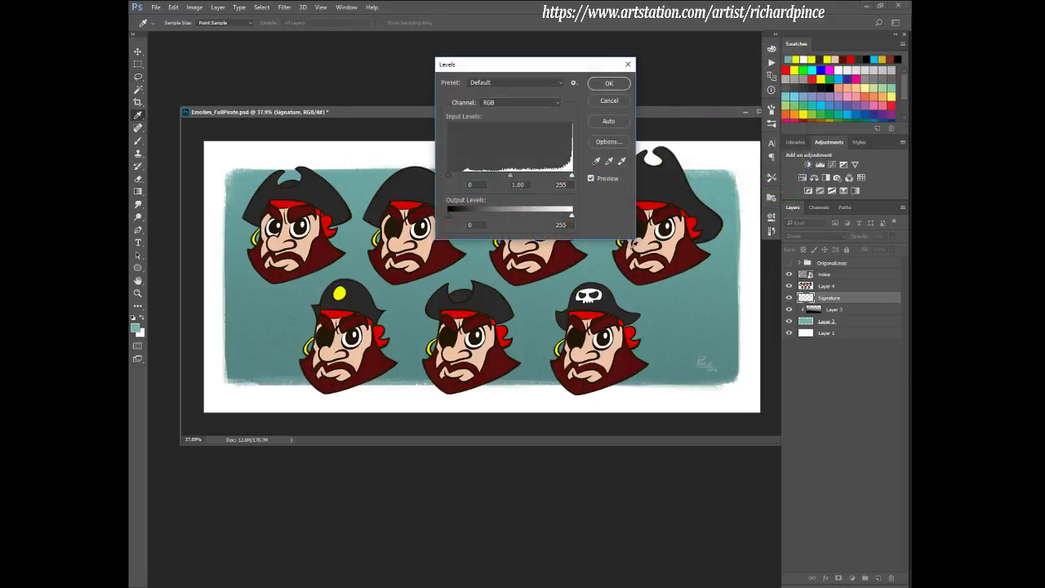
left_click_drag(448, 179, 496, 184)
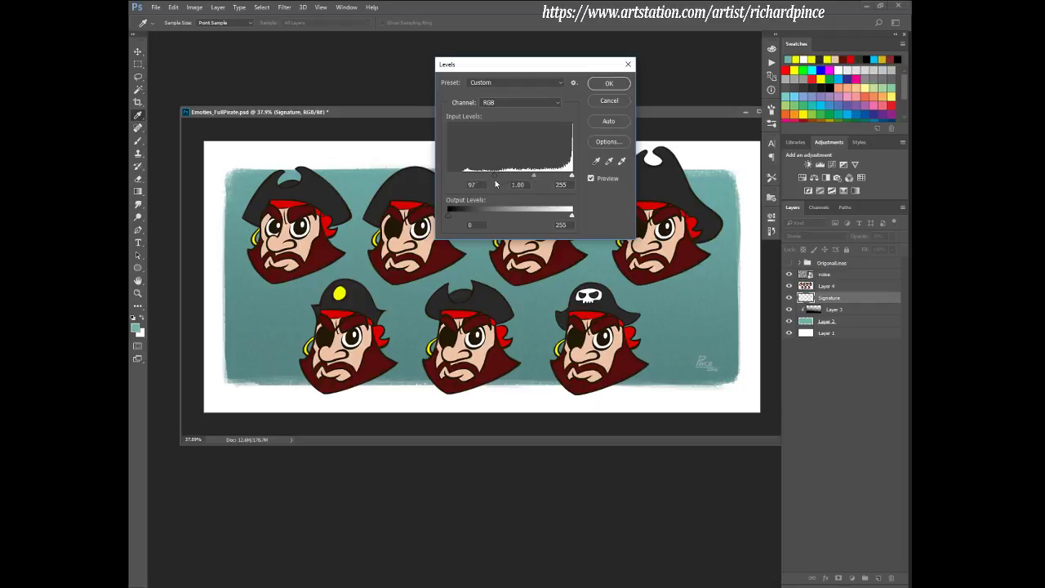
left_click(610, 85)
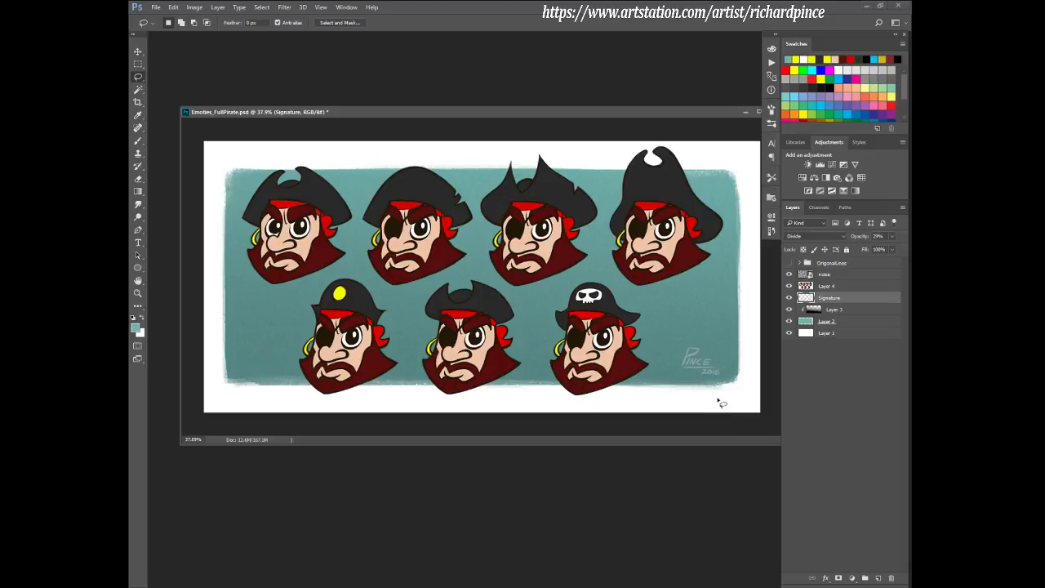
- Shrink the signature toward the lower-right corner of the teal panel
key("ctrl+t")
left_click_drag(672, 339, 681, 346)
key("Return")
key("ctrl+l")
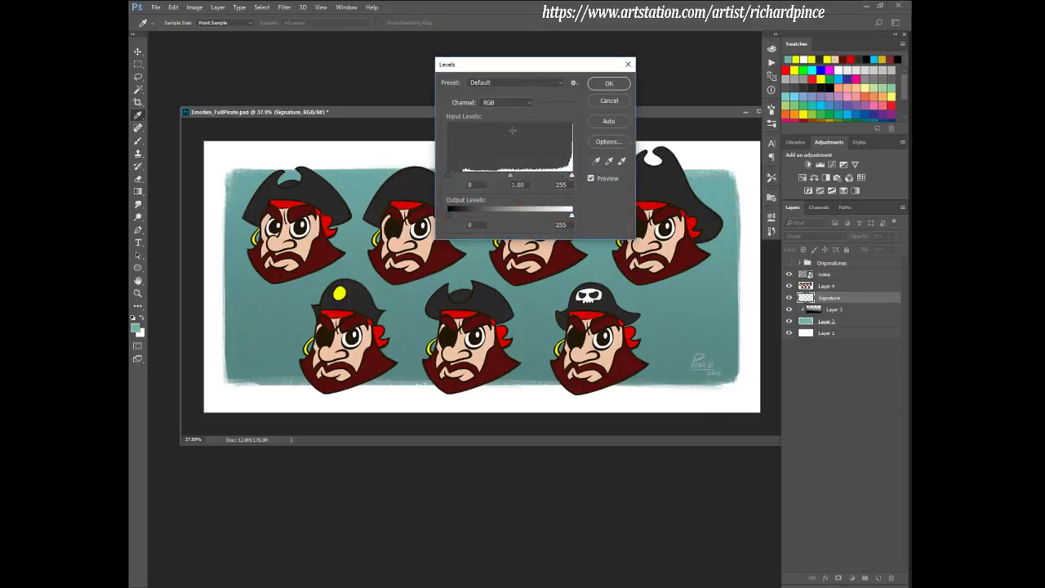
left_click_drag(449, 177, 493, 176)
left_click(571, 176)
mouse_move(532, 177)
left_mouse_down()
mouse_move(562, 176)
mouse_move(540, 177)
left_mouse_up()
left_click(625, 100)
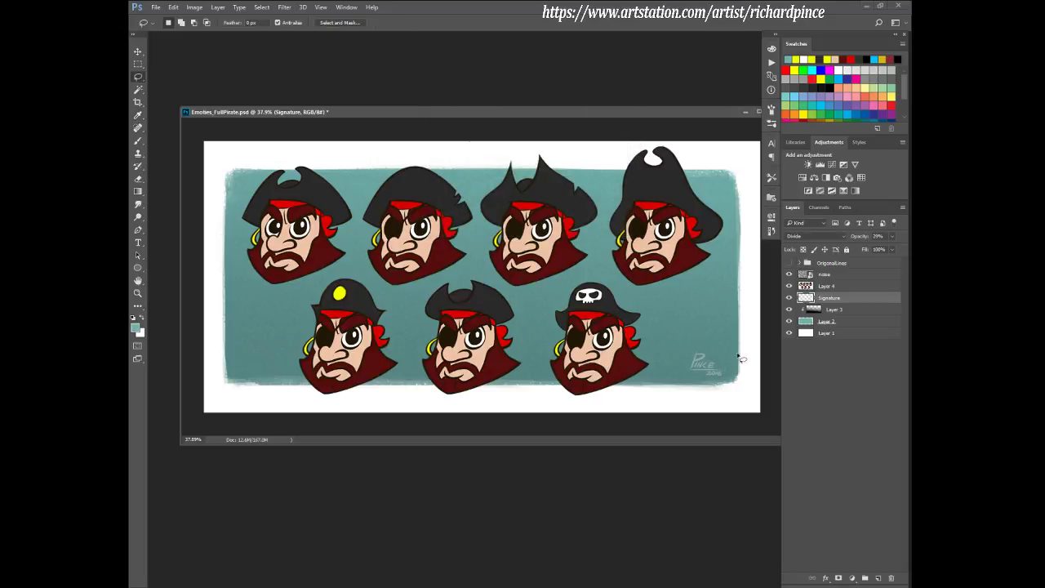
- Scale the signature to about 95% and lower its layer opacity to 18%
key("ctrl+t")
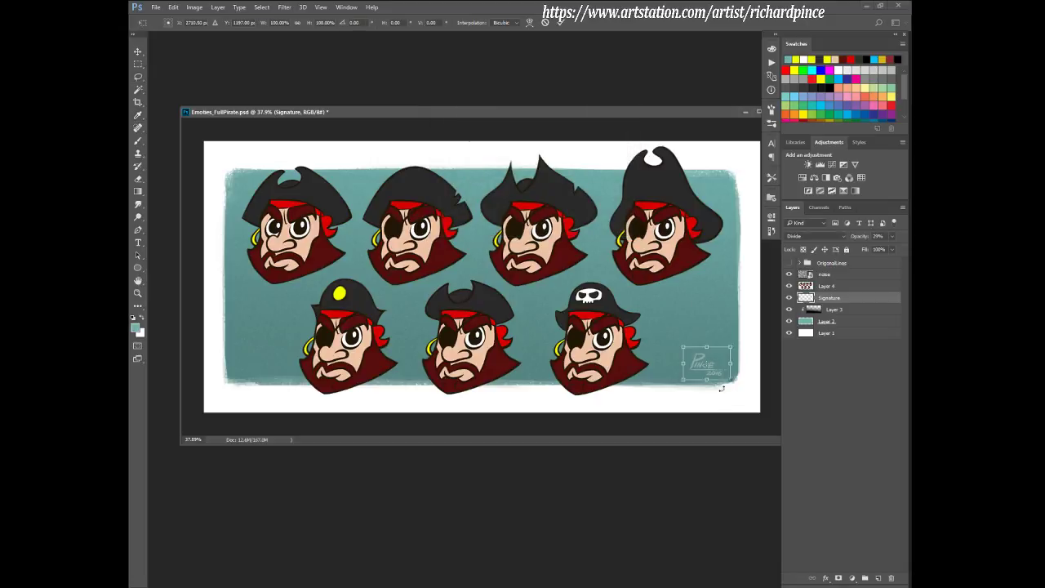
left_click_drag(732, 381, 728, 377)
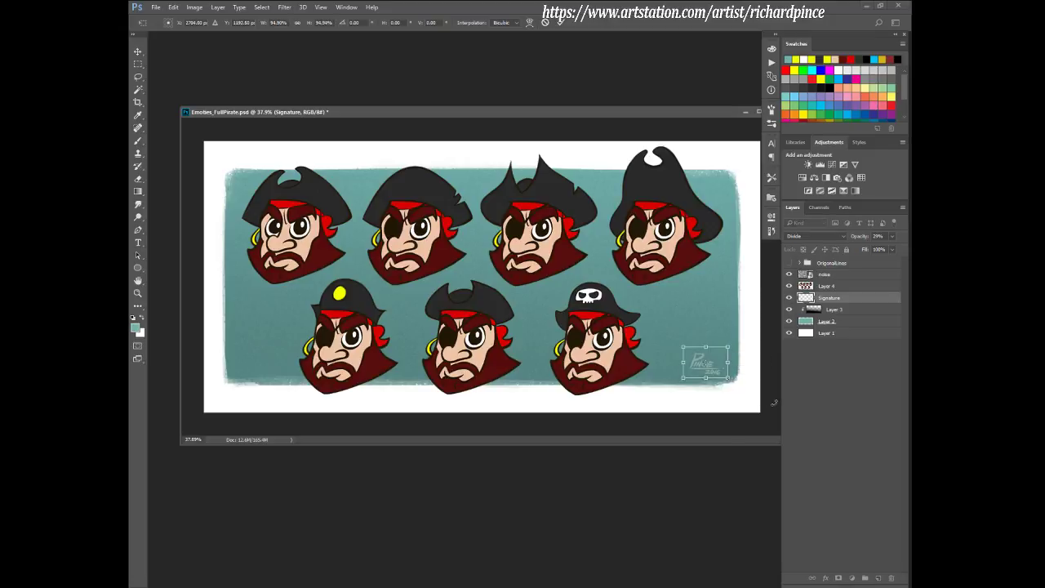
key("Return")
left_click(891, 236)
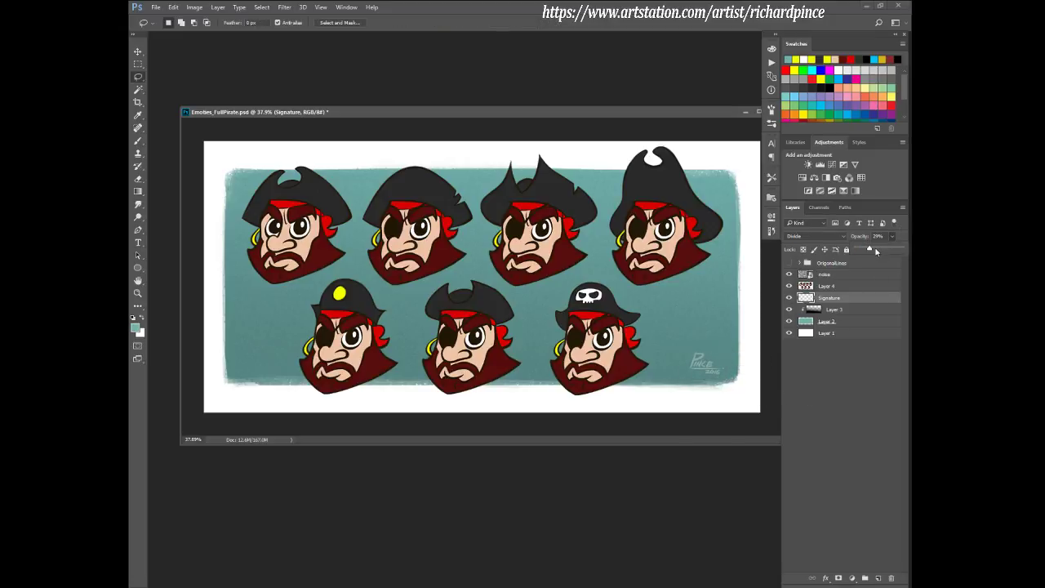
mouse_move(873, 250)
left_mouse_down()
mouse_move(887, 250)
mouse_move(857, 249)
mouse_move(867, 249)
left_mouse_up()
left_click_drag(864, 250, 868, 249)
- Nudge the signature slightly upward on the teal panel, and reposition and enlarge the document window
key("v")
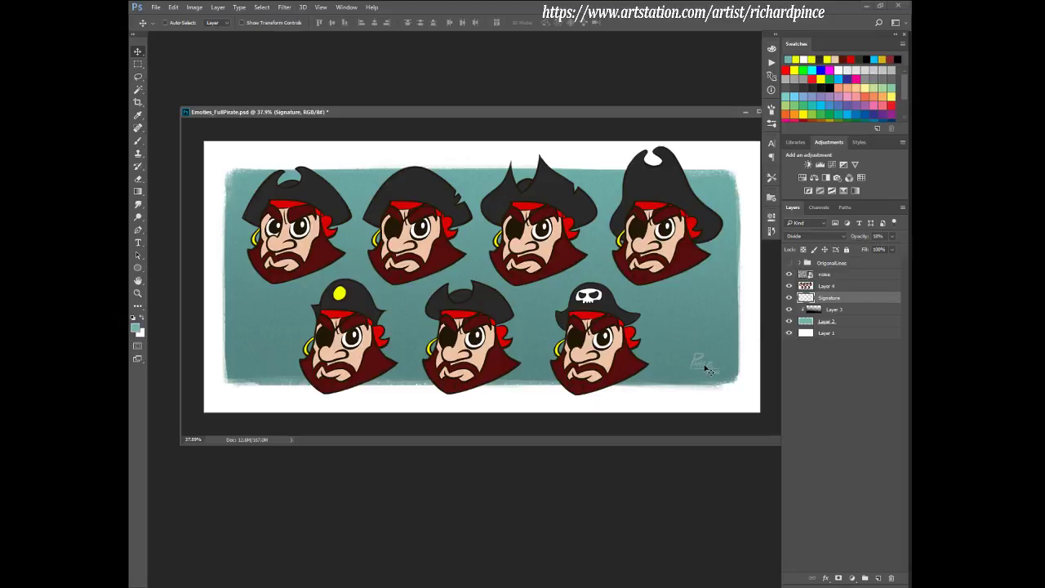
left_click_drag(704, 366, 705, 362)
left_click_drag(546, 114, 537, 106)
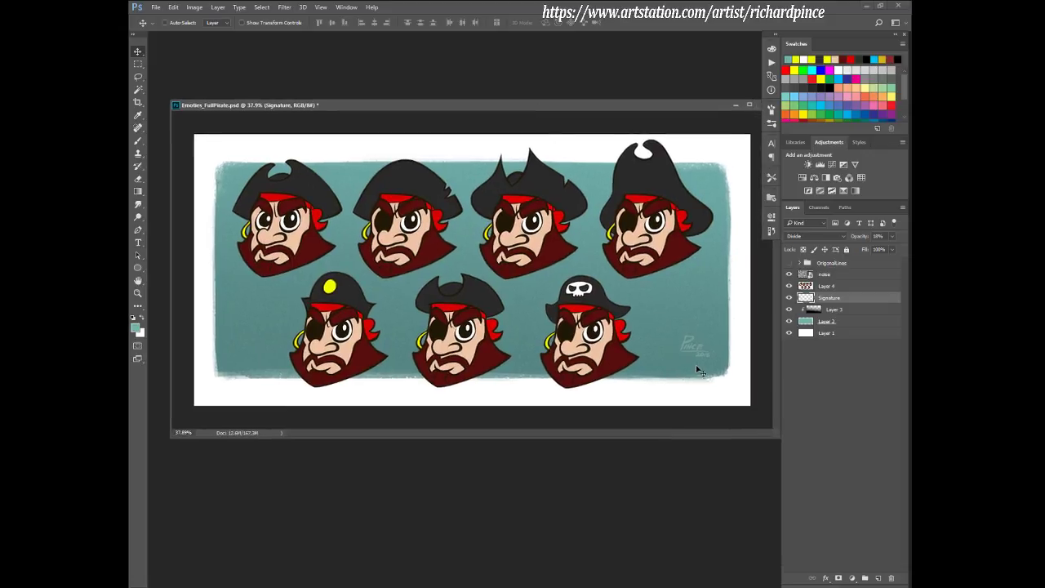
left_click_drag(775, 433, 788, 448)
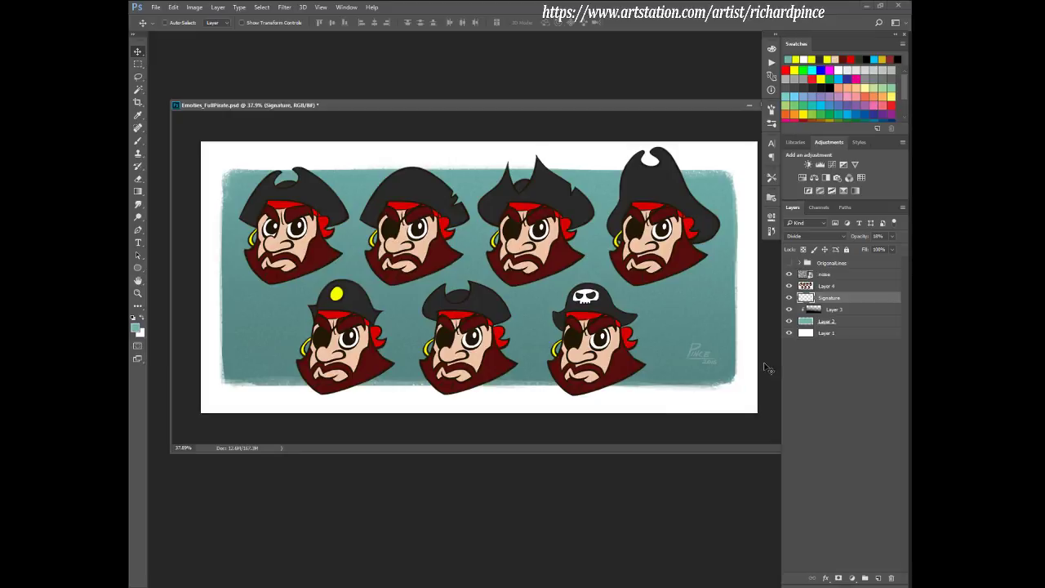
left_click(853, 289)
left_click_drag(854, 290, 877, 578)
key("ctrl+z")
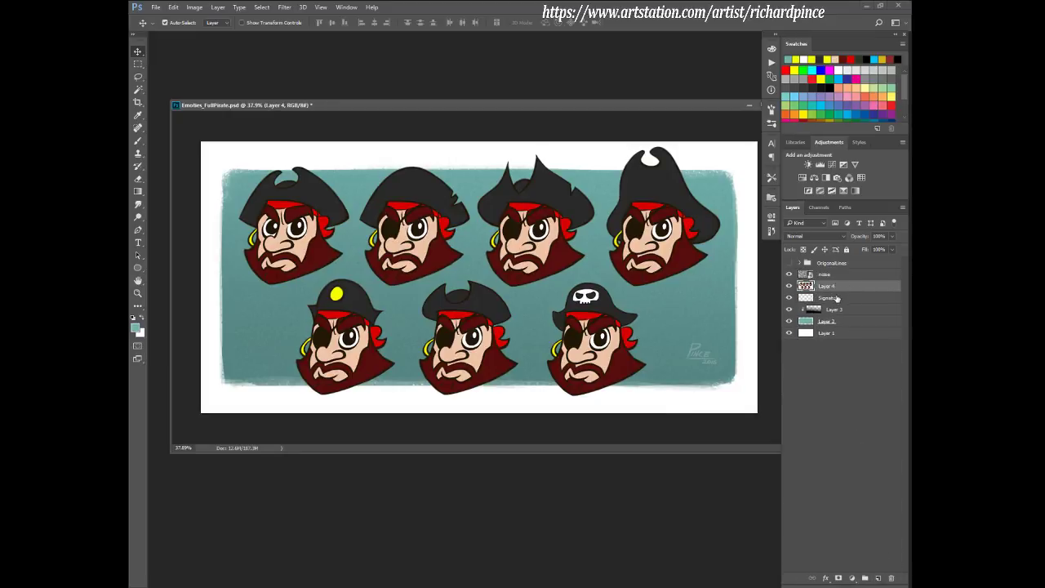
left_click(824, 578)
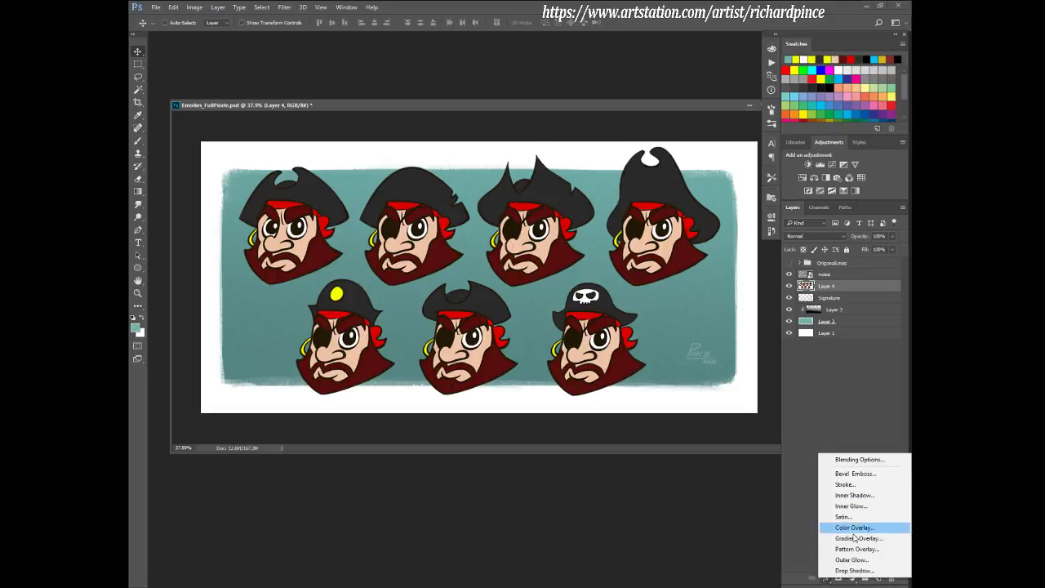
left_click(848, 569)
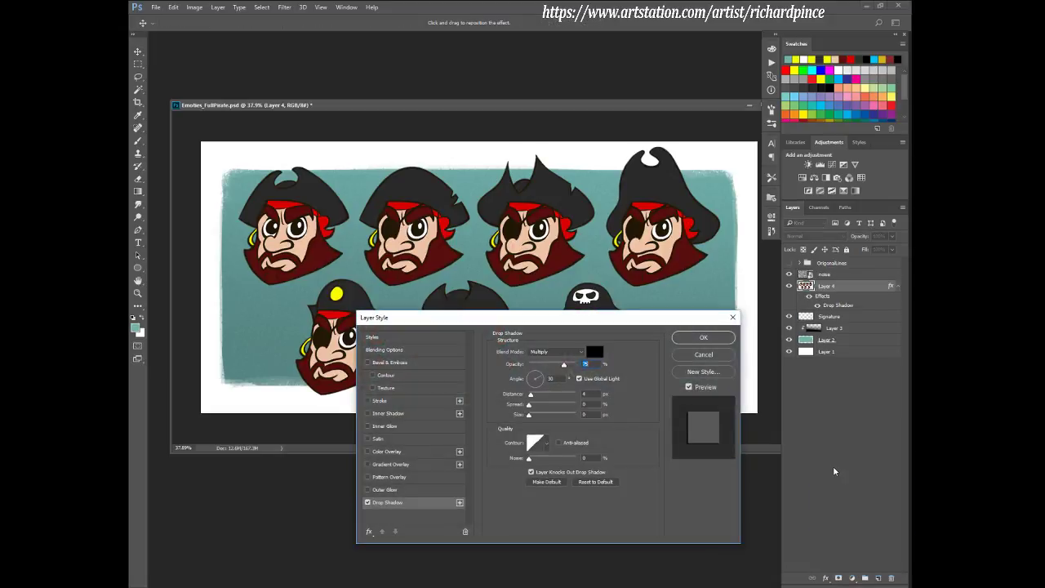
left_click(703, 354)
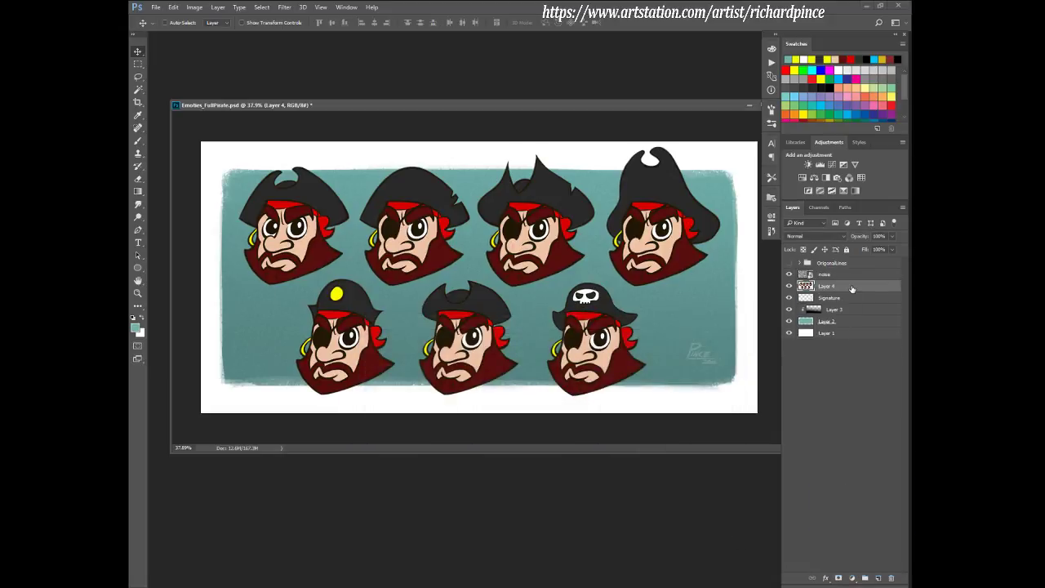
- Duplicate Layer 4, place the copy directly beneath the original, and nudge it slightly downward
left_click_drag(826, 287, 877, 576)
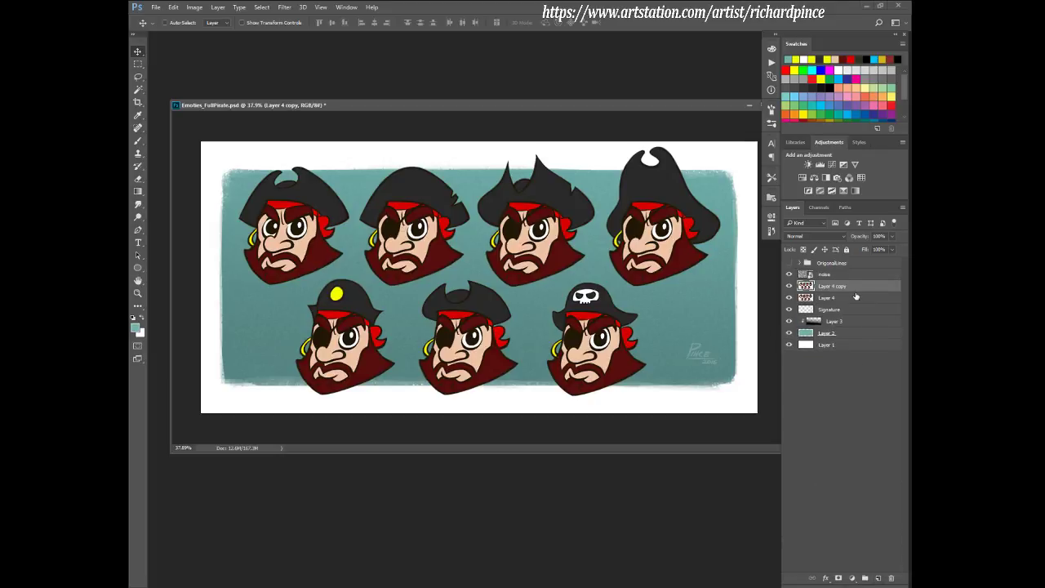
left_click_drag(855, 288, 851, 304)
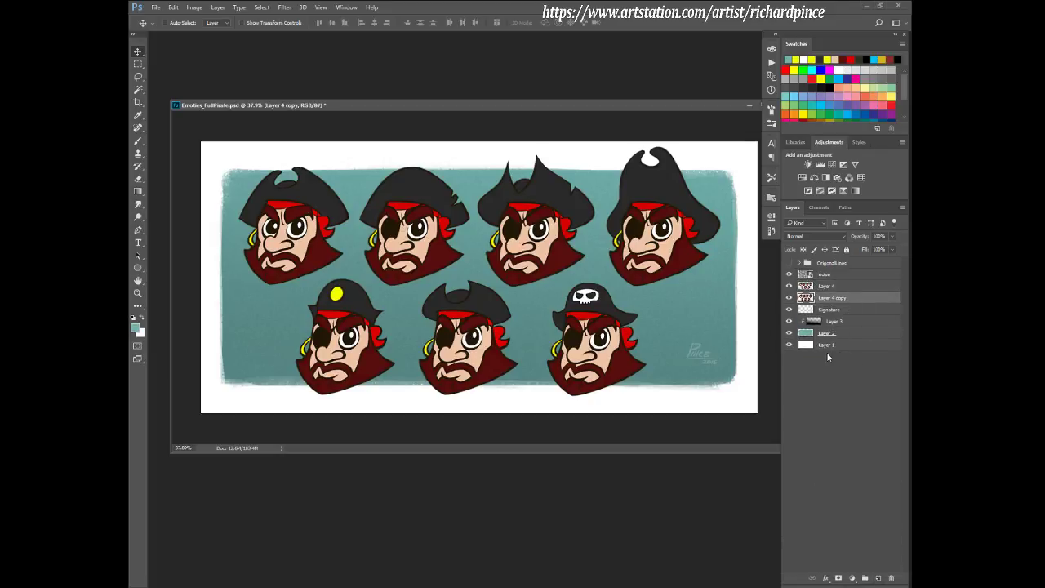
key("Down")
key("Down")
key("Down")
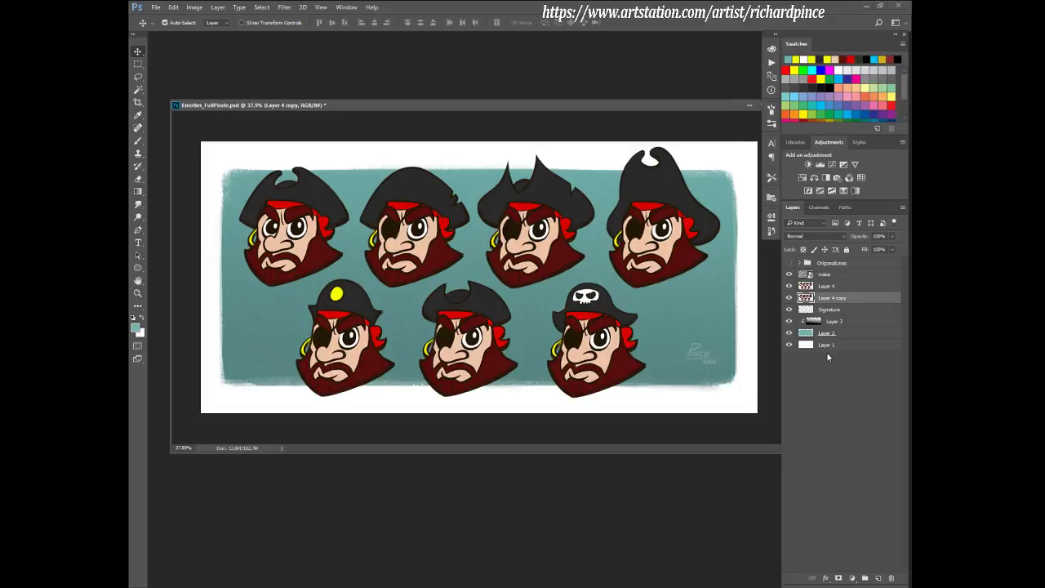
- Turn the Layer 4 copy black with Lightness -100 and soften it into a wide shadow using Gaussian Blur
key("ctrl+u")
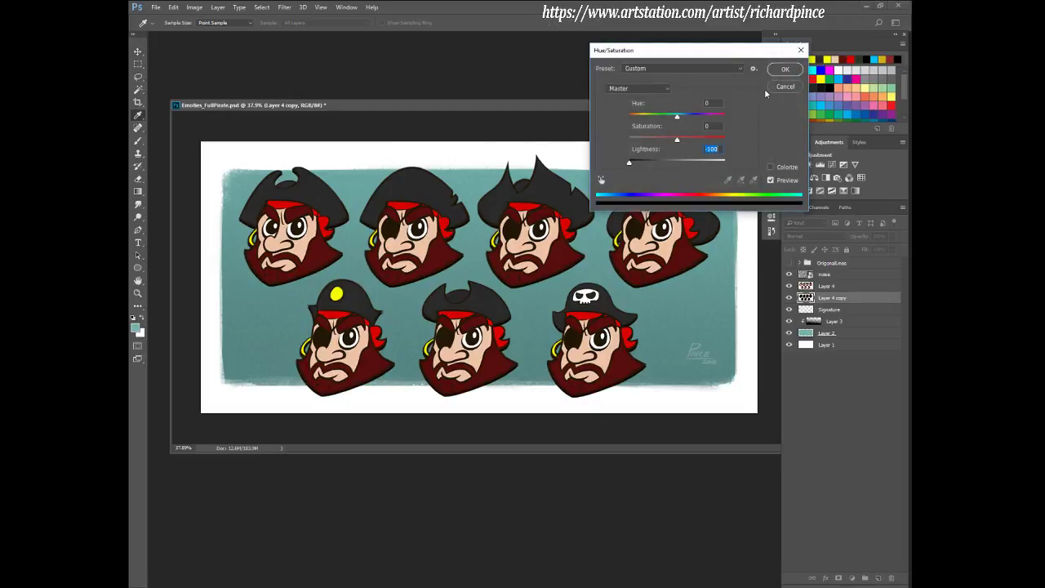
left_click(785, 69)
left_click(281, 6)
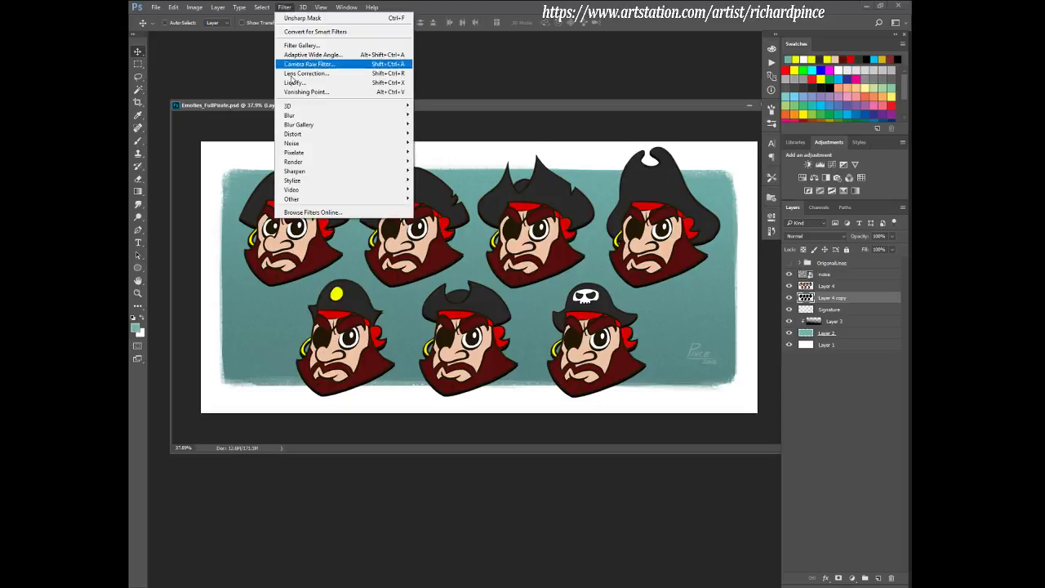
mouse_move(294, 115)
left_click(246, 152)
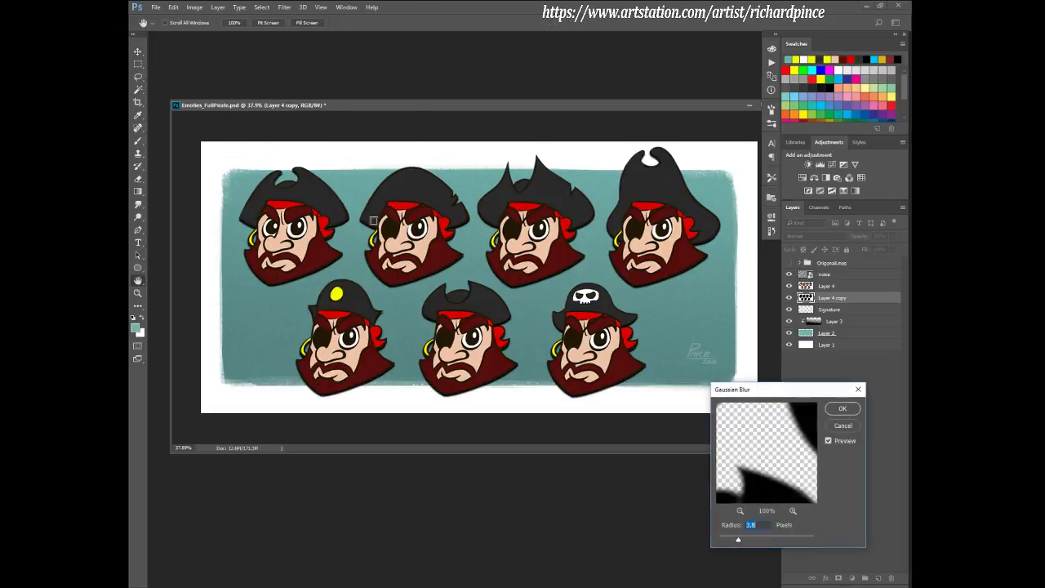
left_click_drag(731, 541, 774, 542)
left_click(843, 409)
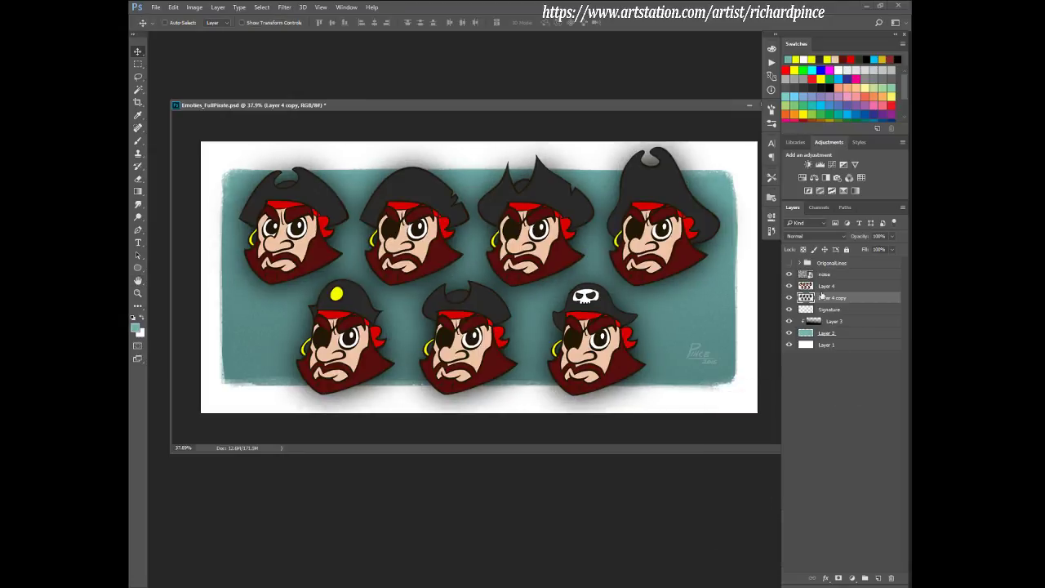
- Lower the Layer 4 copy's opacity to 55%, compare its blend modes, and set it to Linear Burn
left_click_drag(893, 236, 867, 229)
left_click(812, 236)
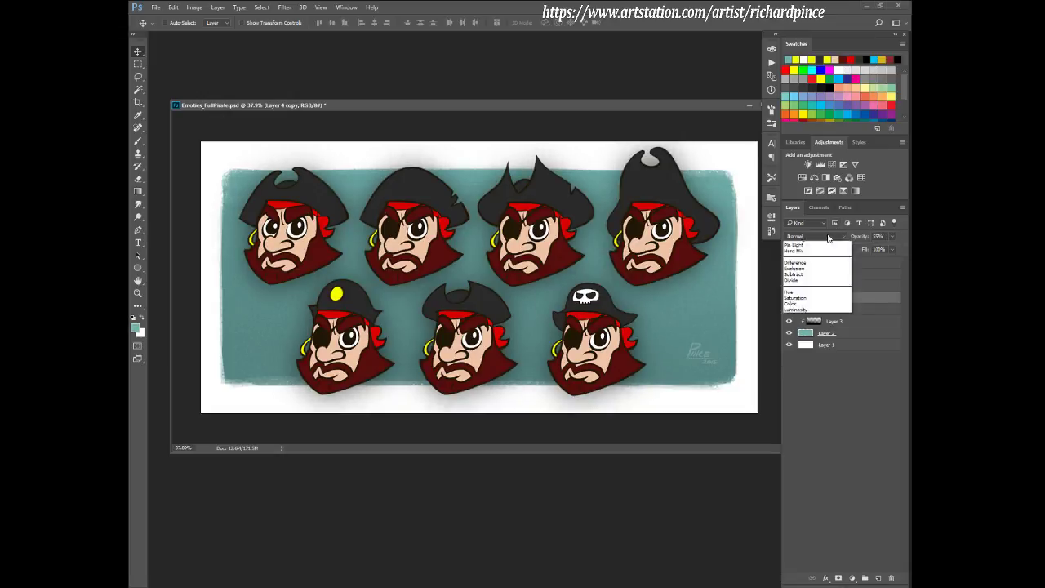
left_click(820, 265)
key("Down")
key("Down")
key("Down")
key("Down")
key("Down")
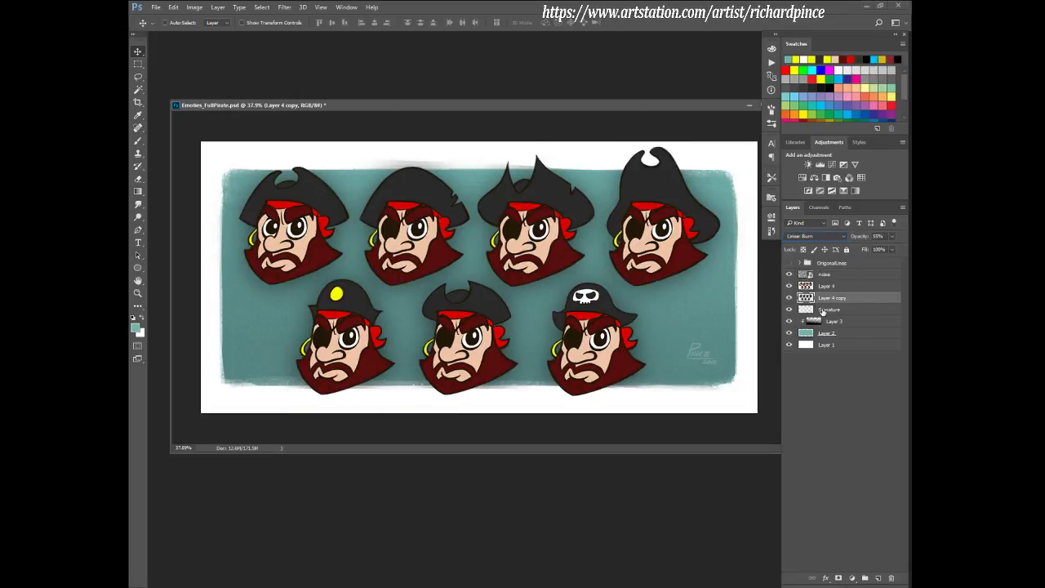
key("Down")
key("Down")
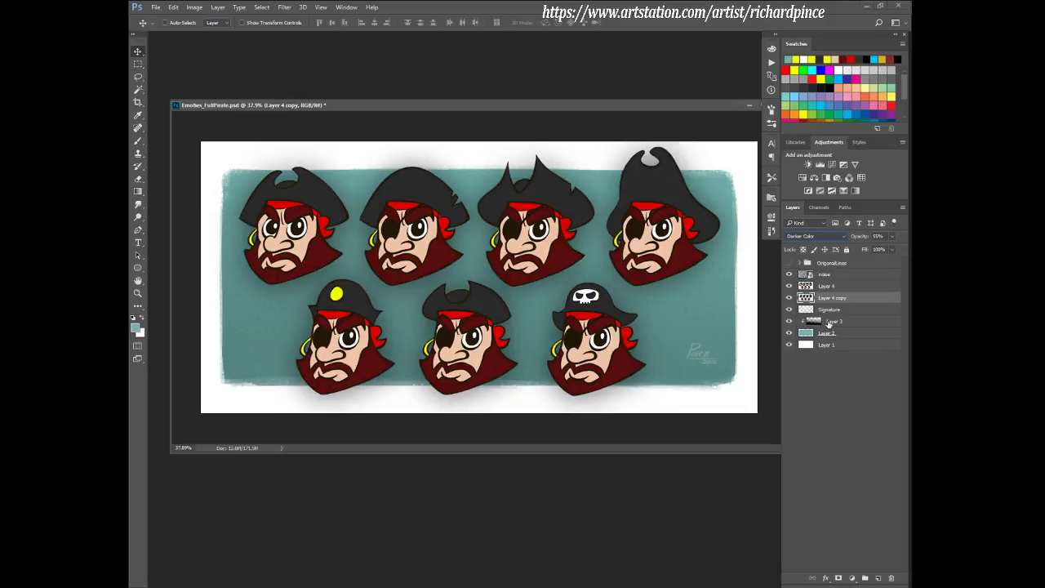
key("Down")
key("Down")
key("Down")
key("Down")
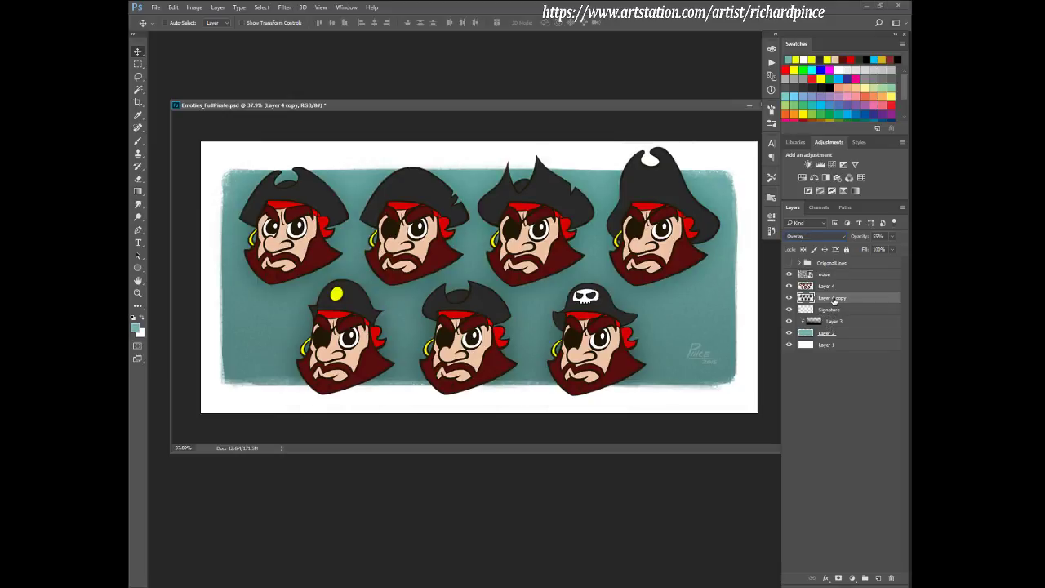
left_click(836, 237)
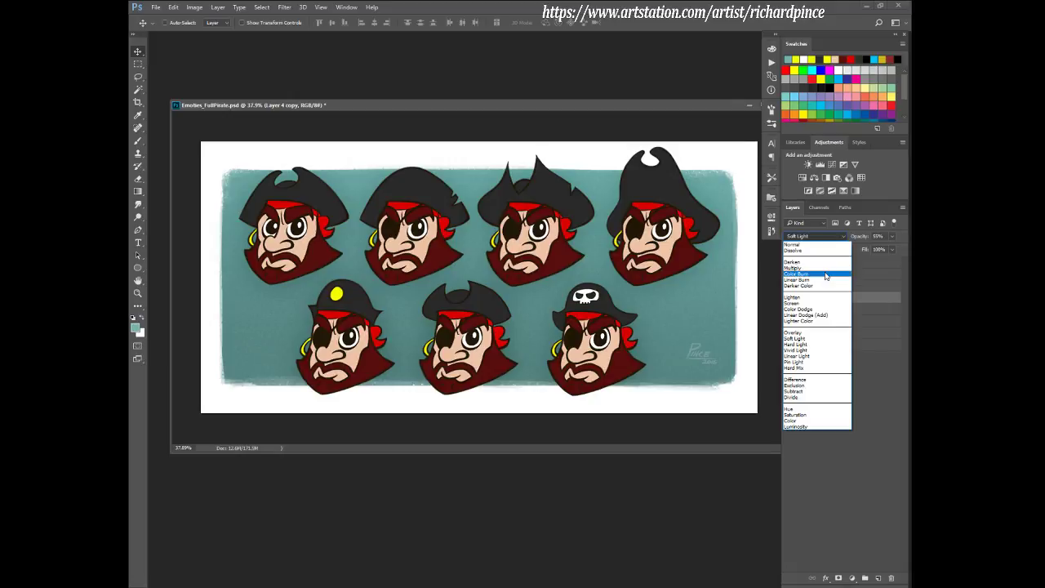
left_click(822, 273)
key("Down")
key("Down")
key("Down")
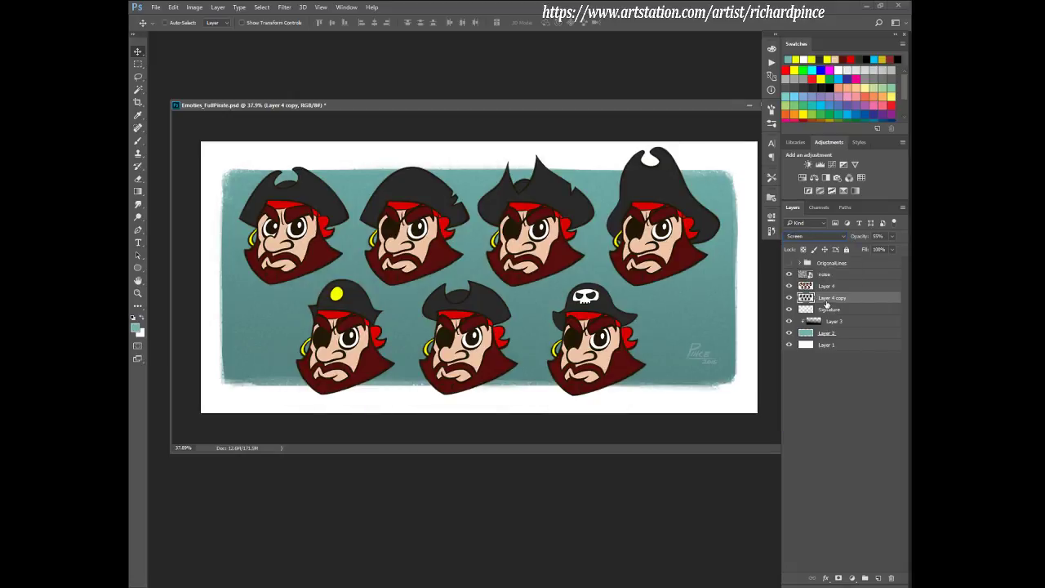
key("Down")
key("Down")
key("Down")
key("Down")
key("Down")
key("Down")
key("Down")
key("Down")
key("Down")
key("Down")
key("Down")
key("Down")
key("Down")
key("Down")
key("Down")
key("Down")
key("Down")
key("Down")
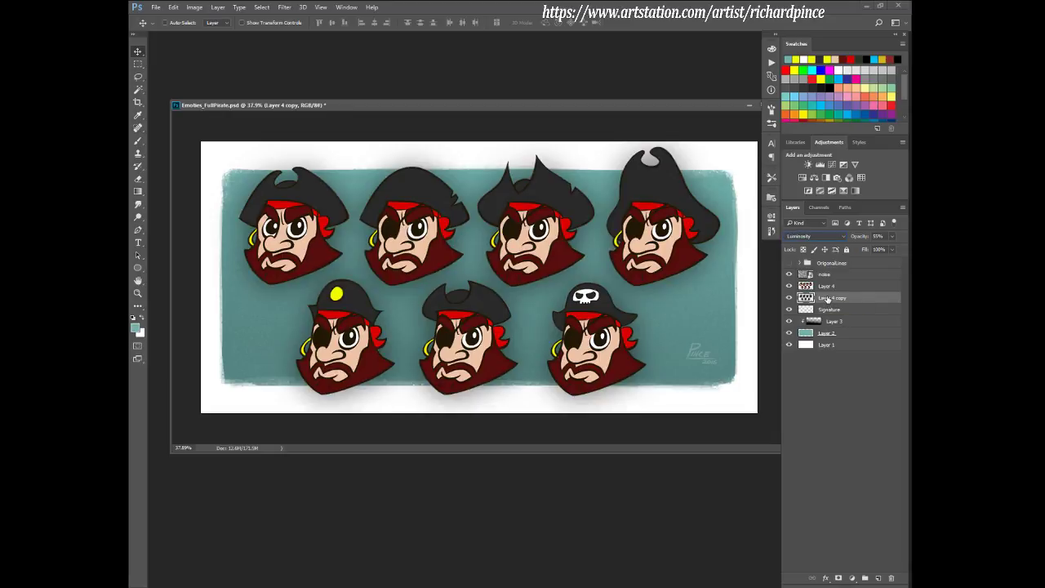
left_click(843, 236)
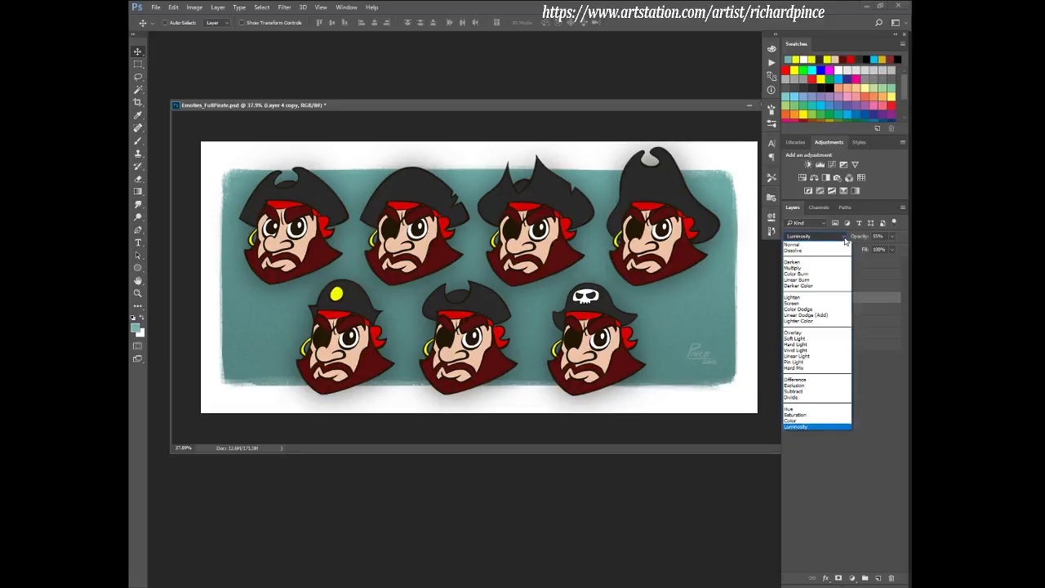
left_click(837, 280)
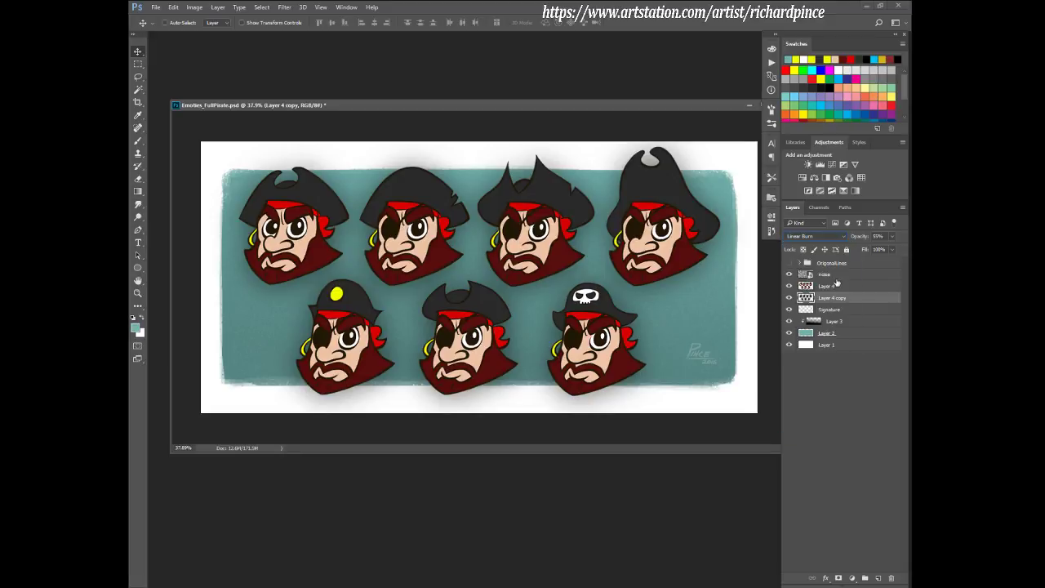
- Colorize the Layer 4 copy shadow using Hue/Saturation with Hue 237, Saturation 100 and Lightness +18
key("ctrl+u")
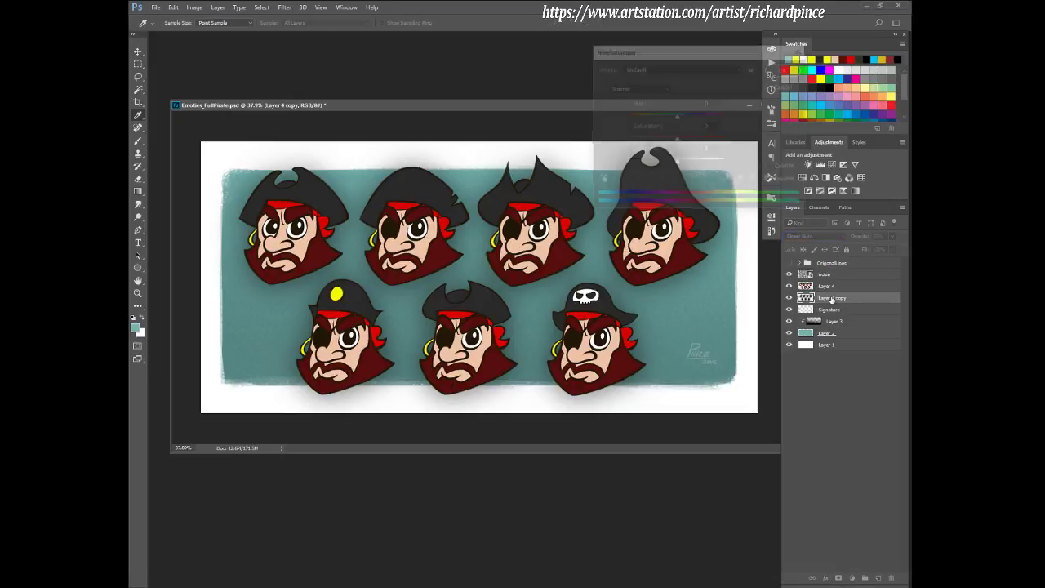
left_click(774, 168)
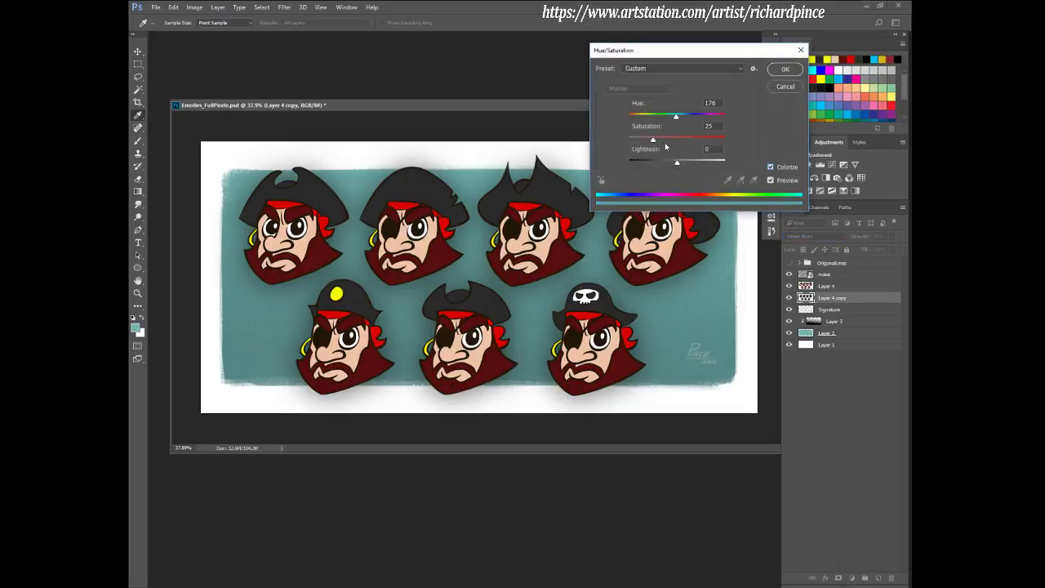
left_click_drag(662, 141, 686, 169)
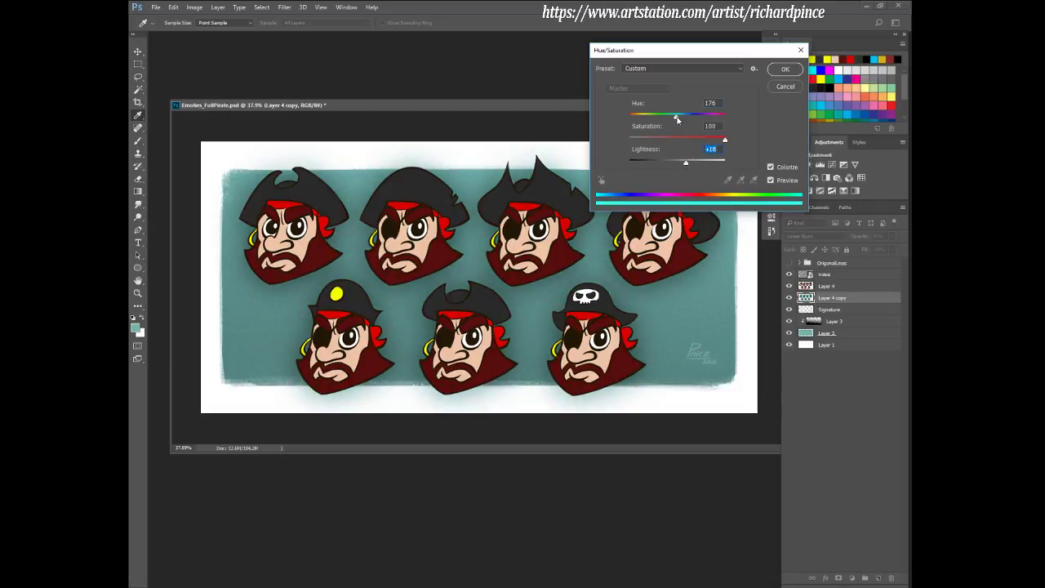
left_click_drag(676, 116, 752, 129)
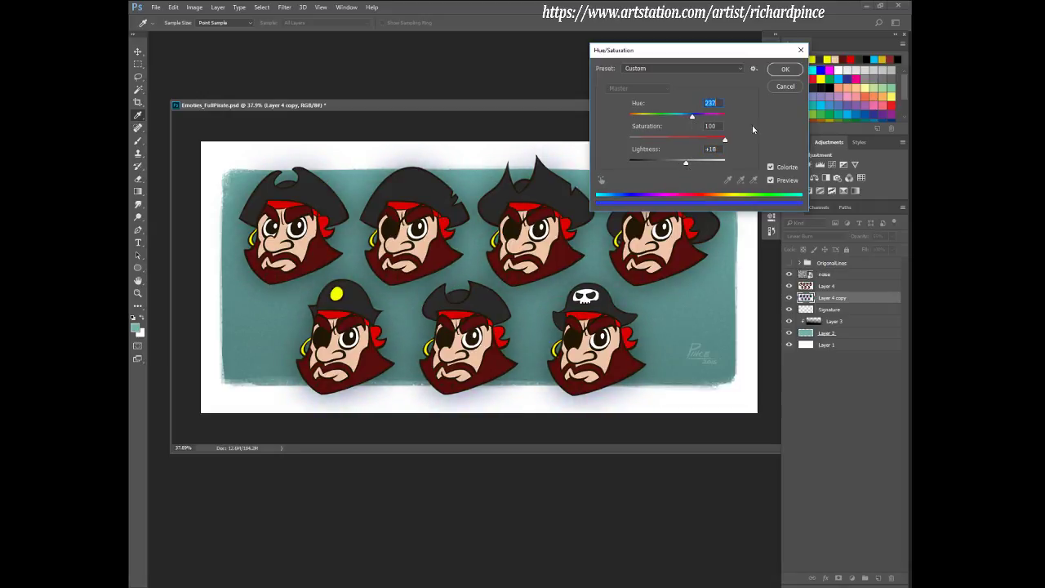
left_click(784, 69)
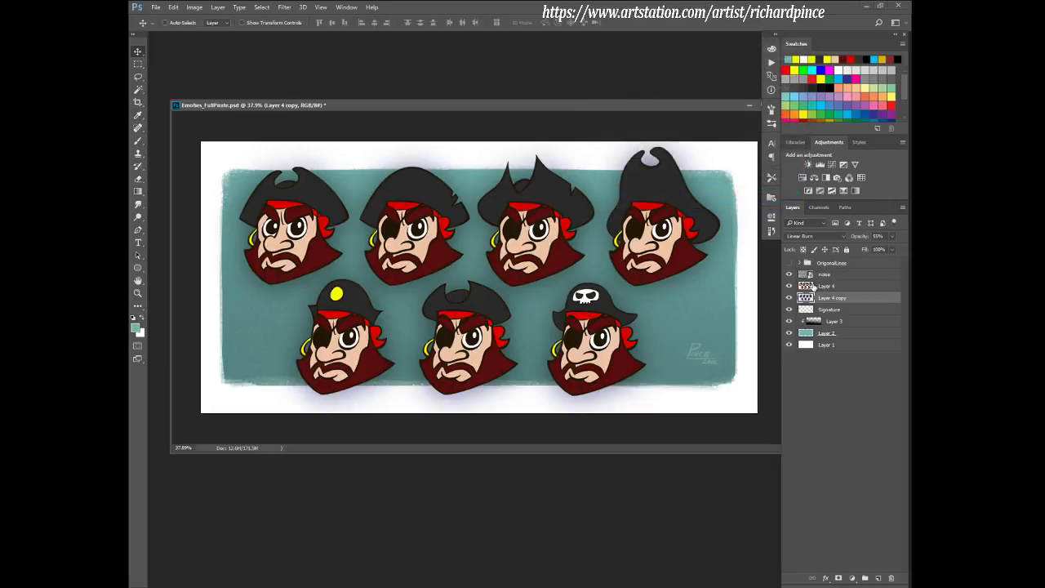
- Lower the Layer 4 copy's opacity to 36% and shift its hue by -122 using Hue/Saturation
left_click(892, 236)
mouse_move(885, 249)
left_mouse_down()
mouse_move(829, 252)
mouse_move(873, 251)
left_mouse_up()
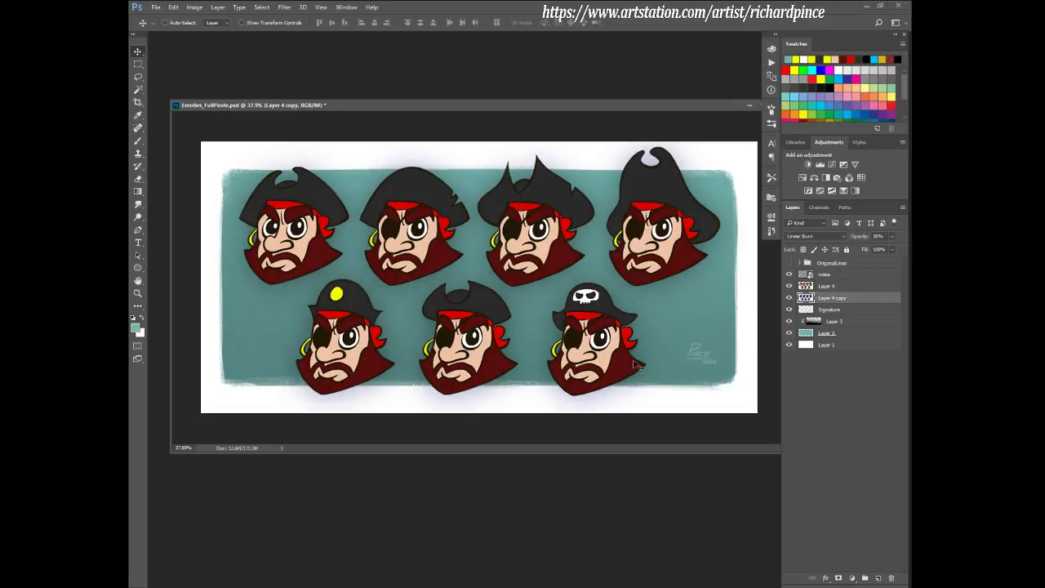
key("ctrl+t")
key("Escape")
key("ctrl+u")
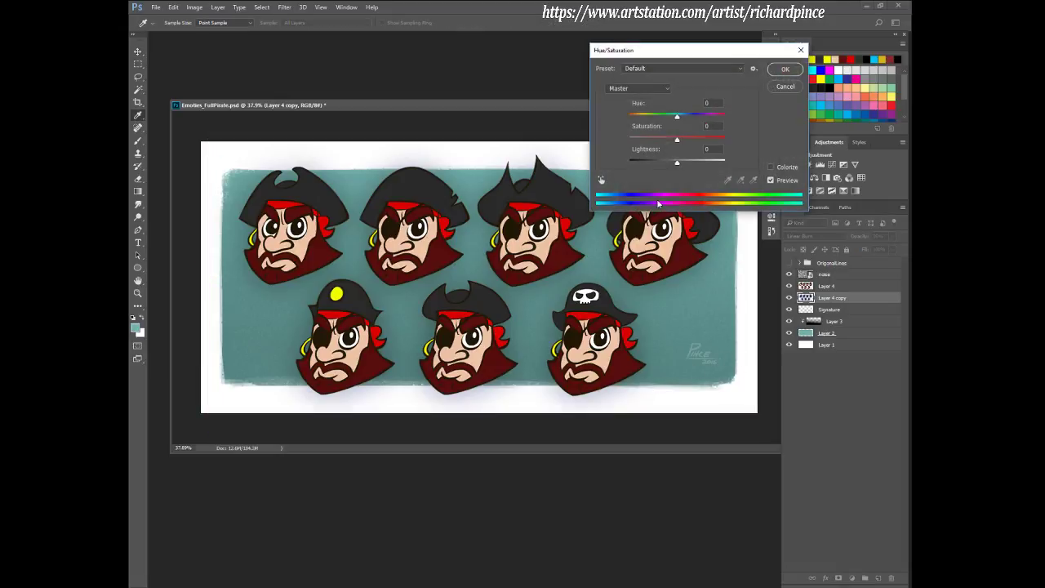
left_click_drag(677, 118, 642, 117)
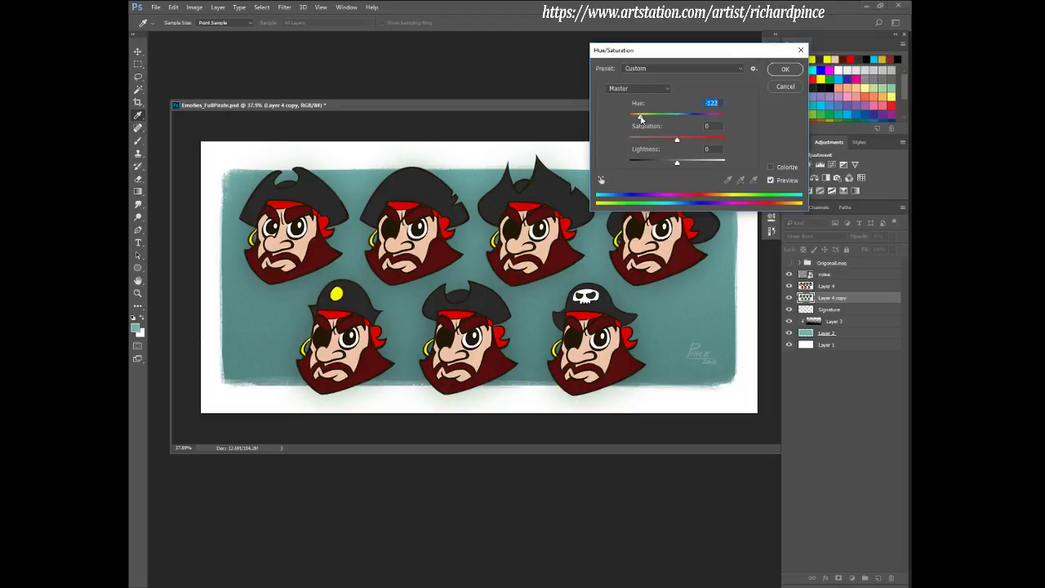
key("Return")
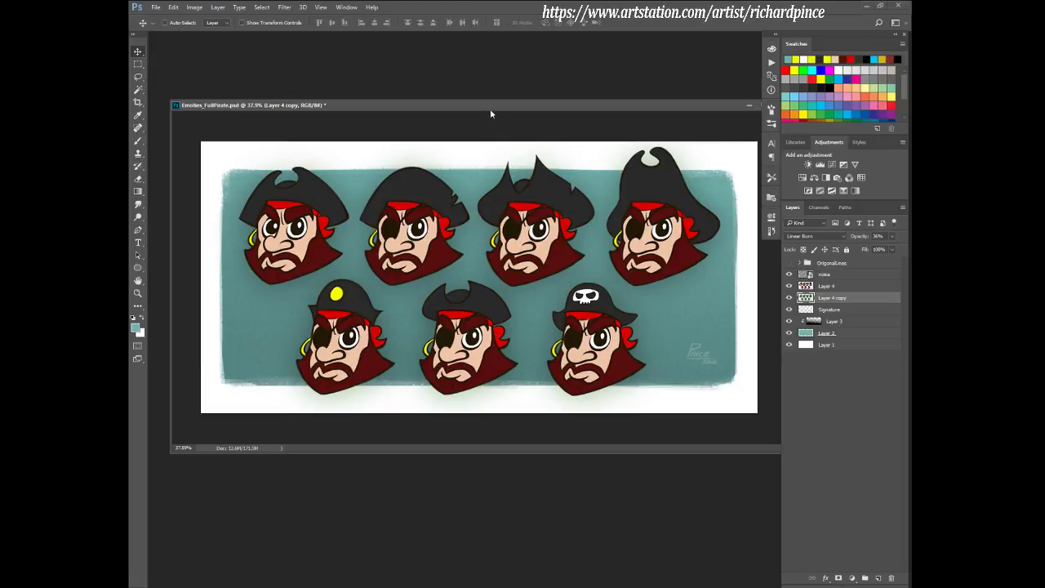
left_click_drag(490, 109, 486, 105)
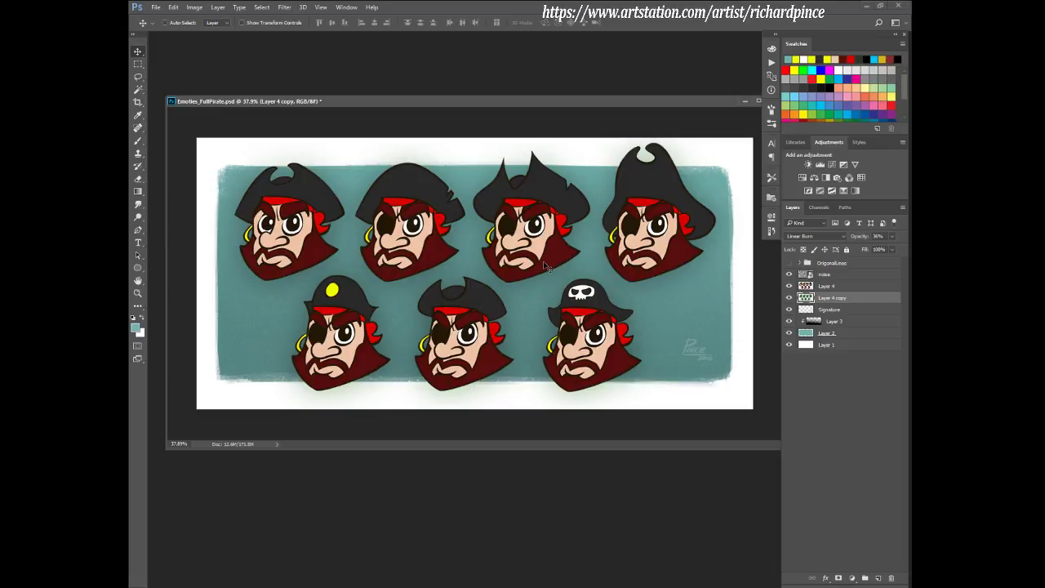
- Set the noise layer's opacity to 5%, then fit the artwork at 33.3% in a repositioned, enlarged document window
left_click(840, 284)
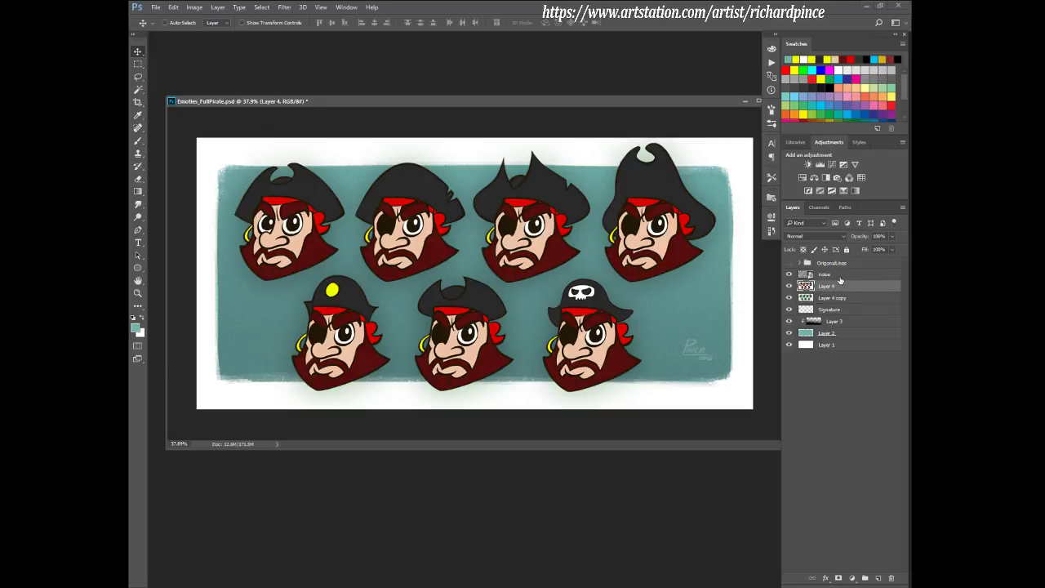
left_click(840, 274)
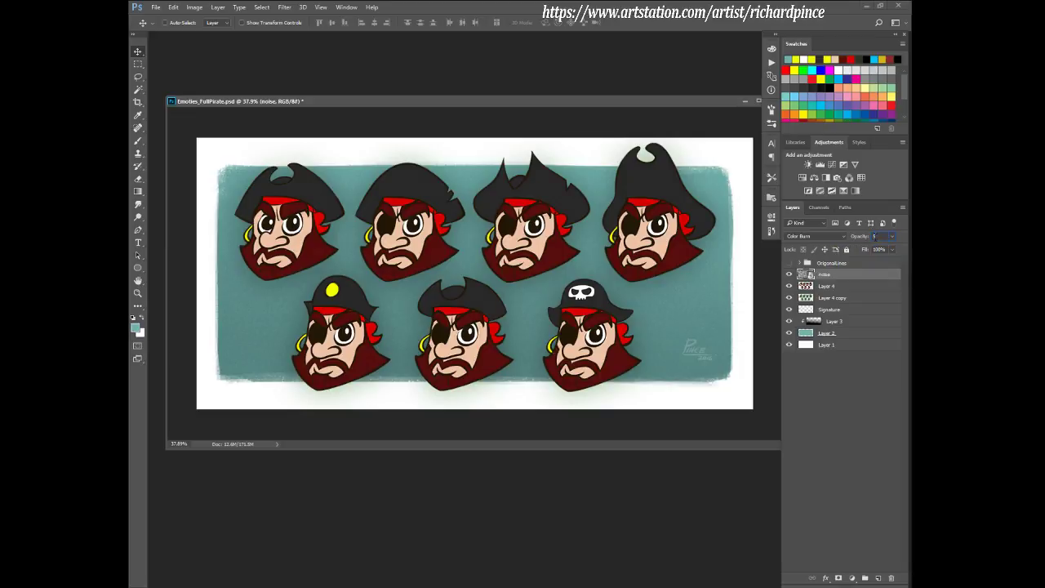
key("ctrl+plus")
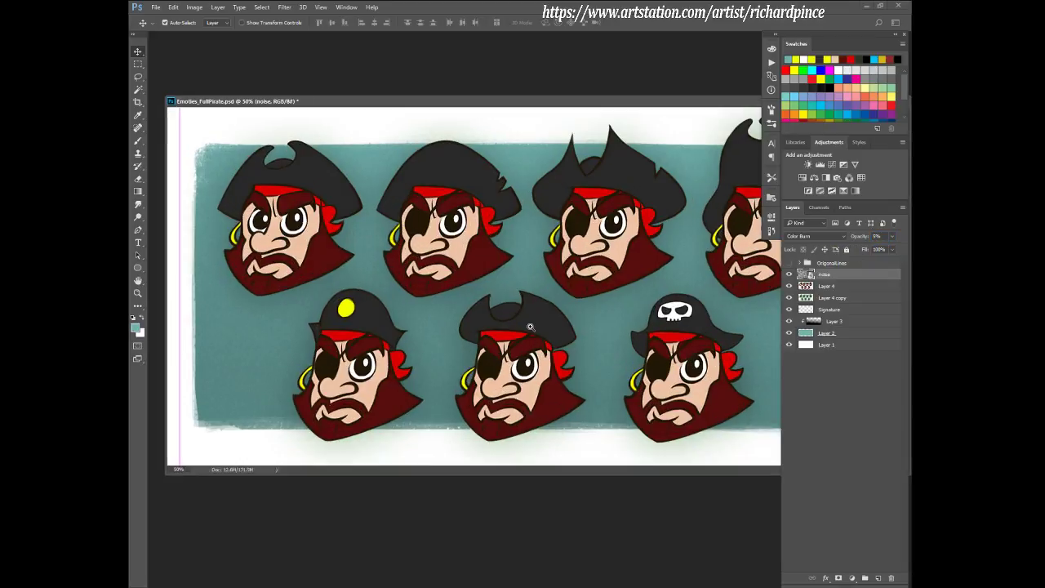
key("ctrl+minus")
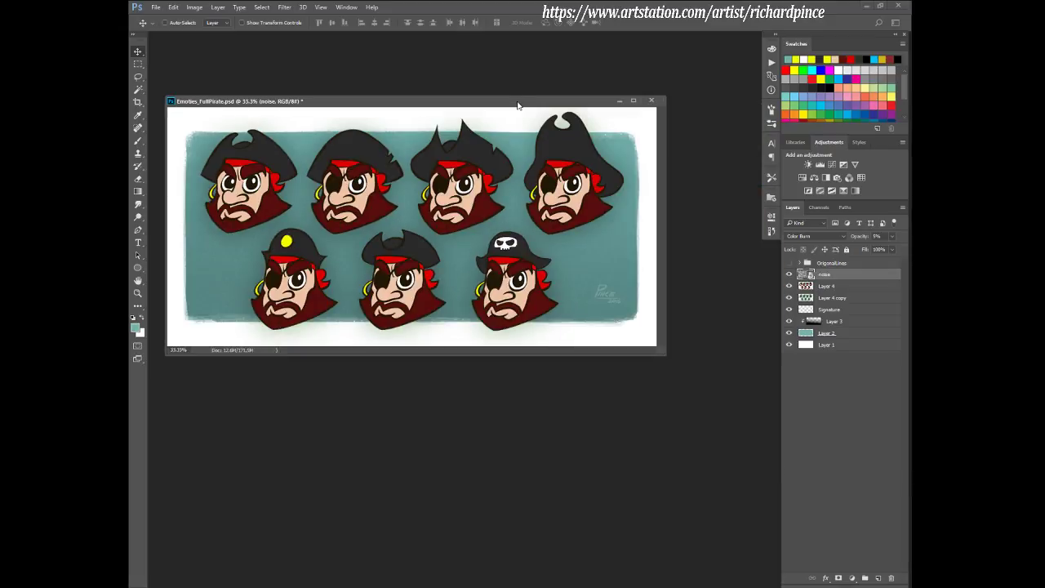
left_click_drag(517, 105, 541, 125)
left_click_drag(685, 376, 737, 423)
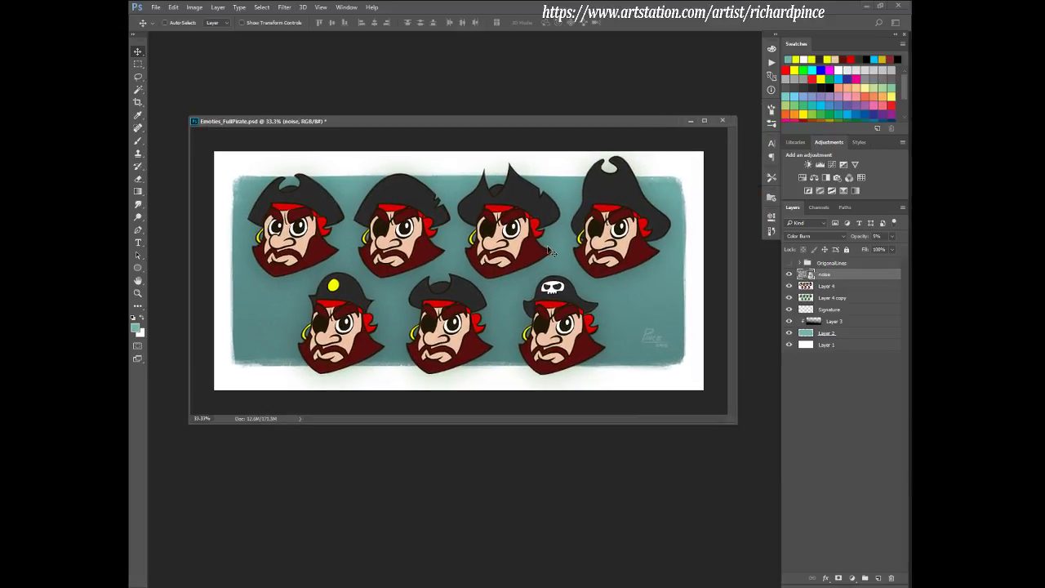
left_click_drag(552, 128, 552, 132)
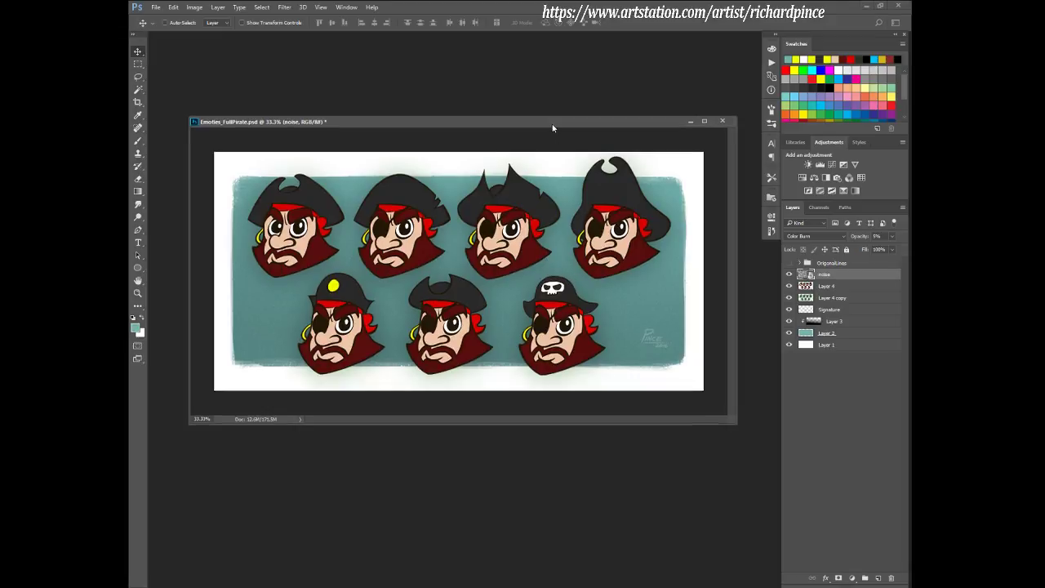
- Save the Photoshop document and save a JPEG copy named Emoties_FullPirate in the Emotes folder
key("ctrl+s")
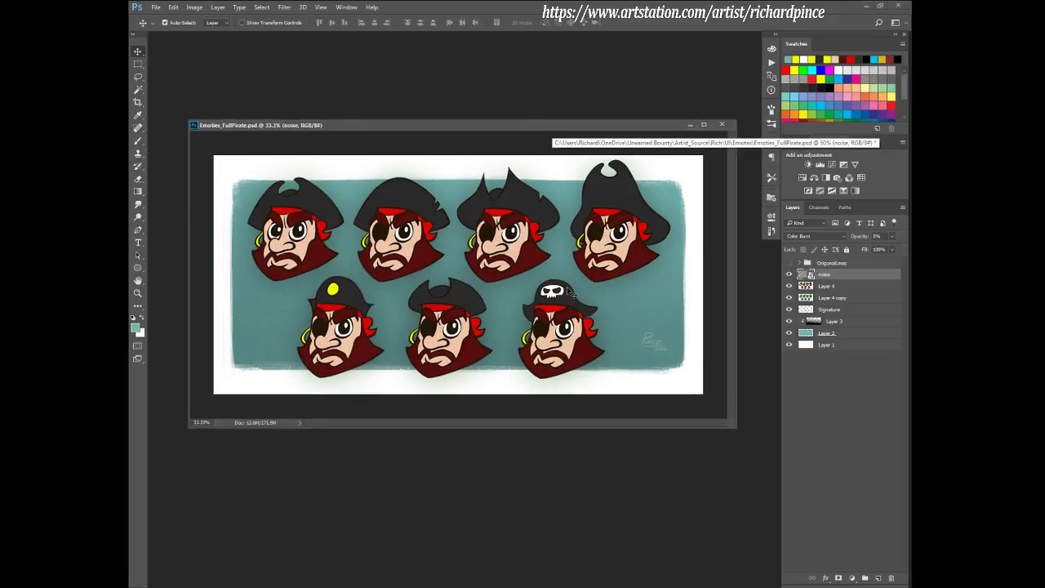
key("ctrl+shift+s")
left_click(686, 360)
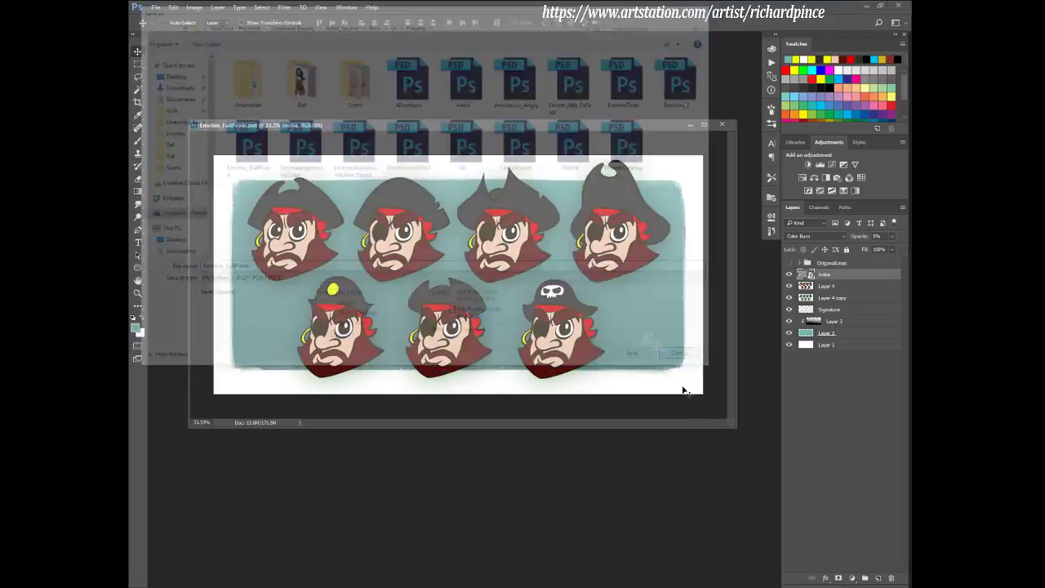
key("ctrl+shift+s")
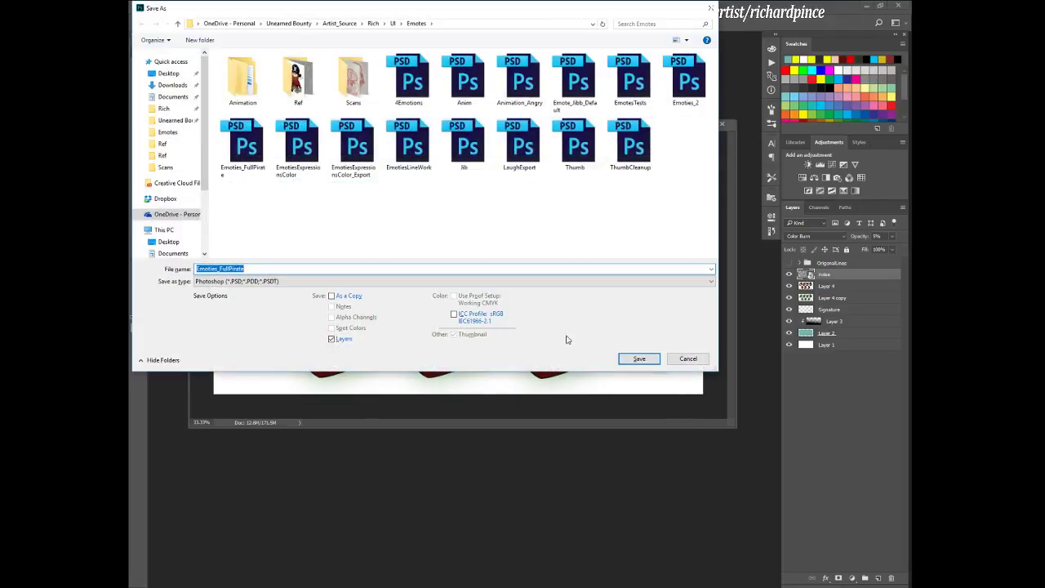
left_click(653, 282)
key("j")
key("Return")
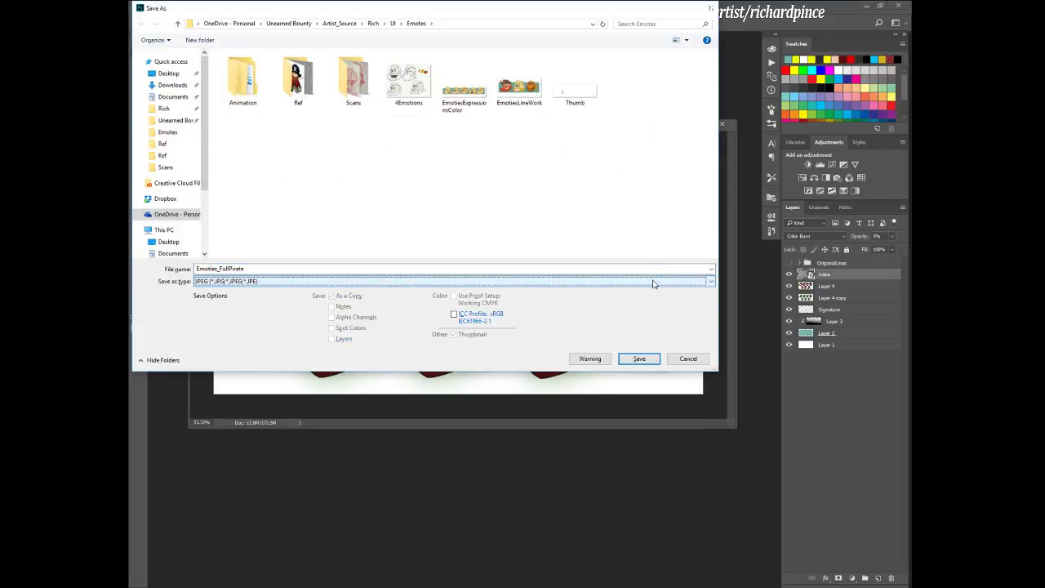
key("Return")
key("Return")
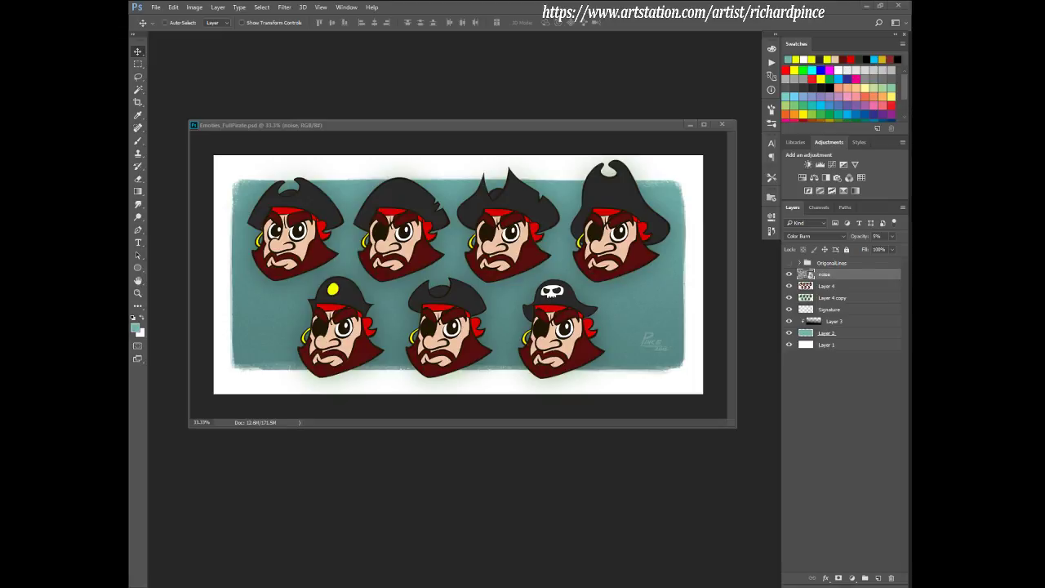
- Display the finished pirate-head artwork enlarged in full-screen mode with the interface hidden
key("f")
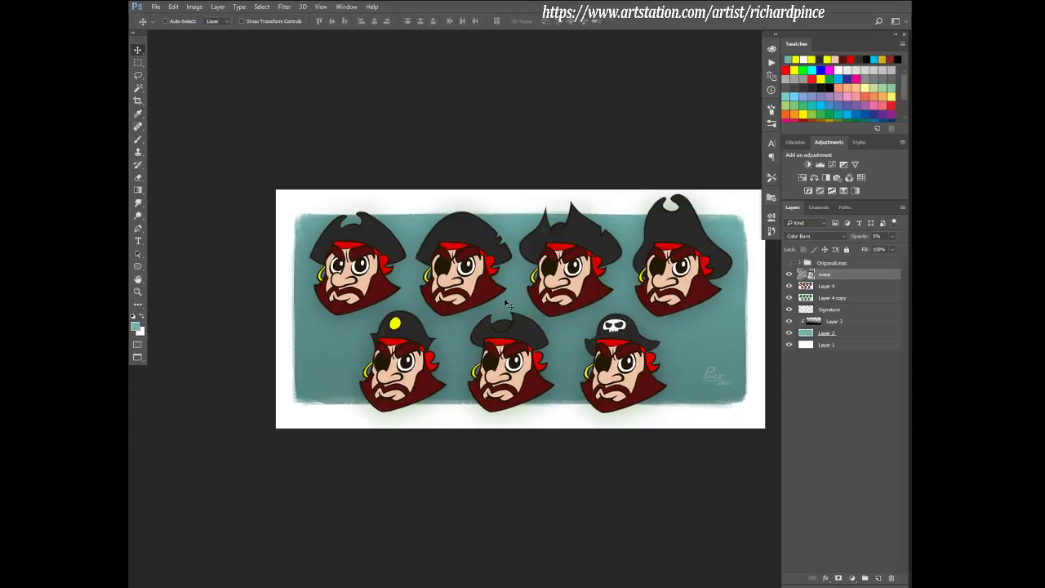
key("ctrl+plus")
key("f")
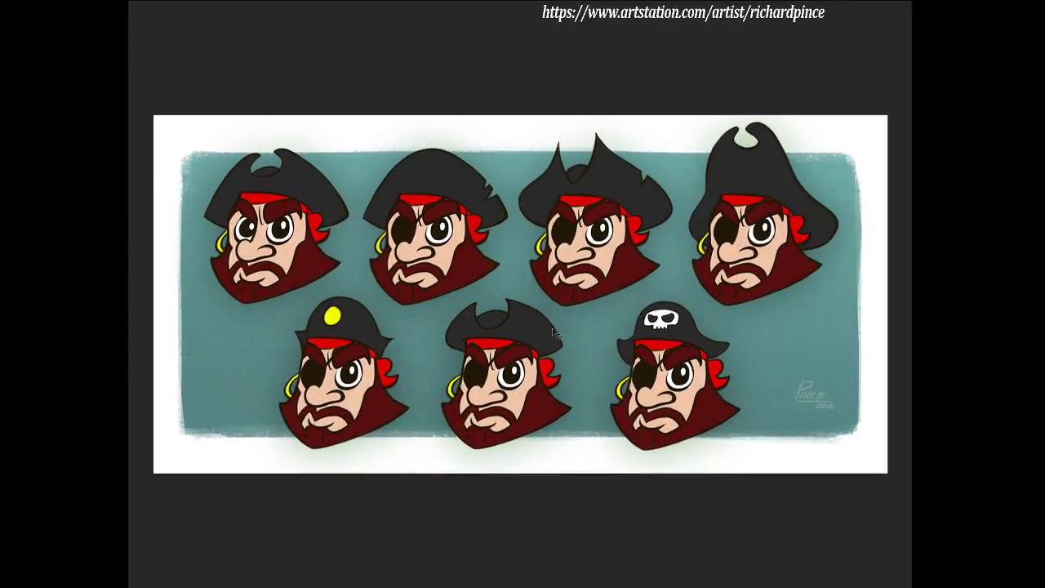